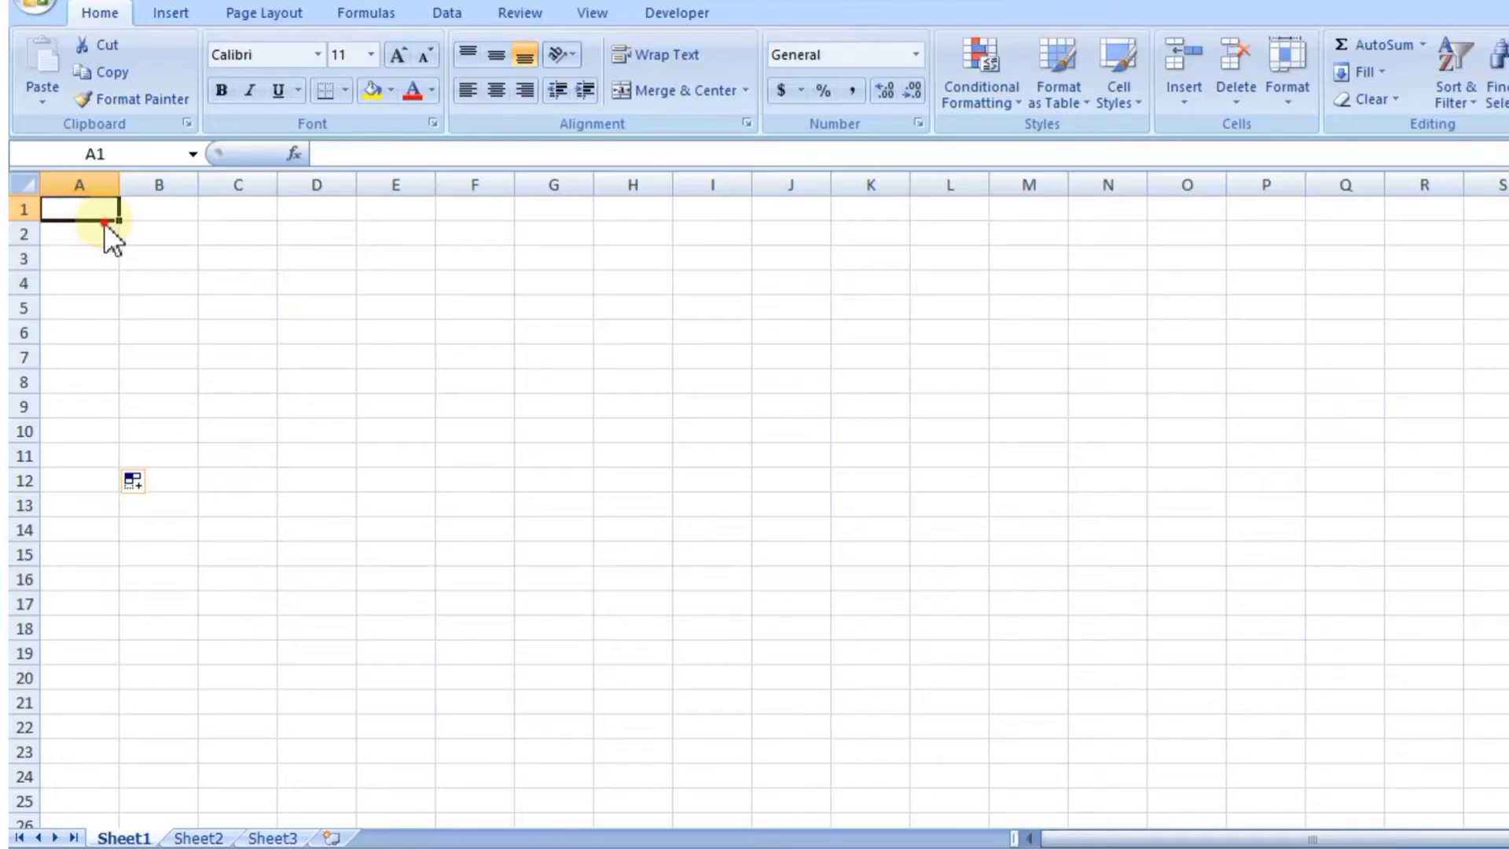
# Step: Apply All Borders to cell A1
pyautogui.moveTo(105, 223); pyautogui.dragTo(60, 215)
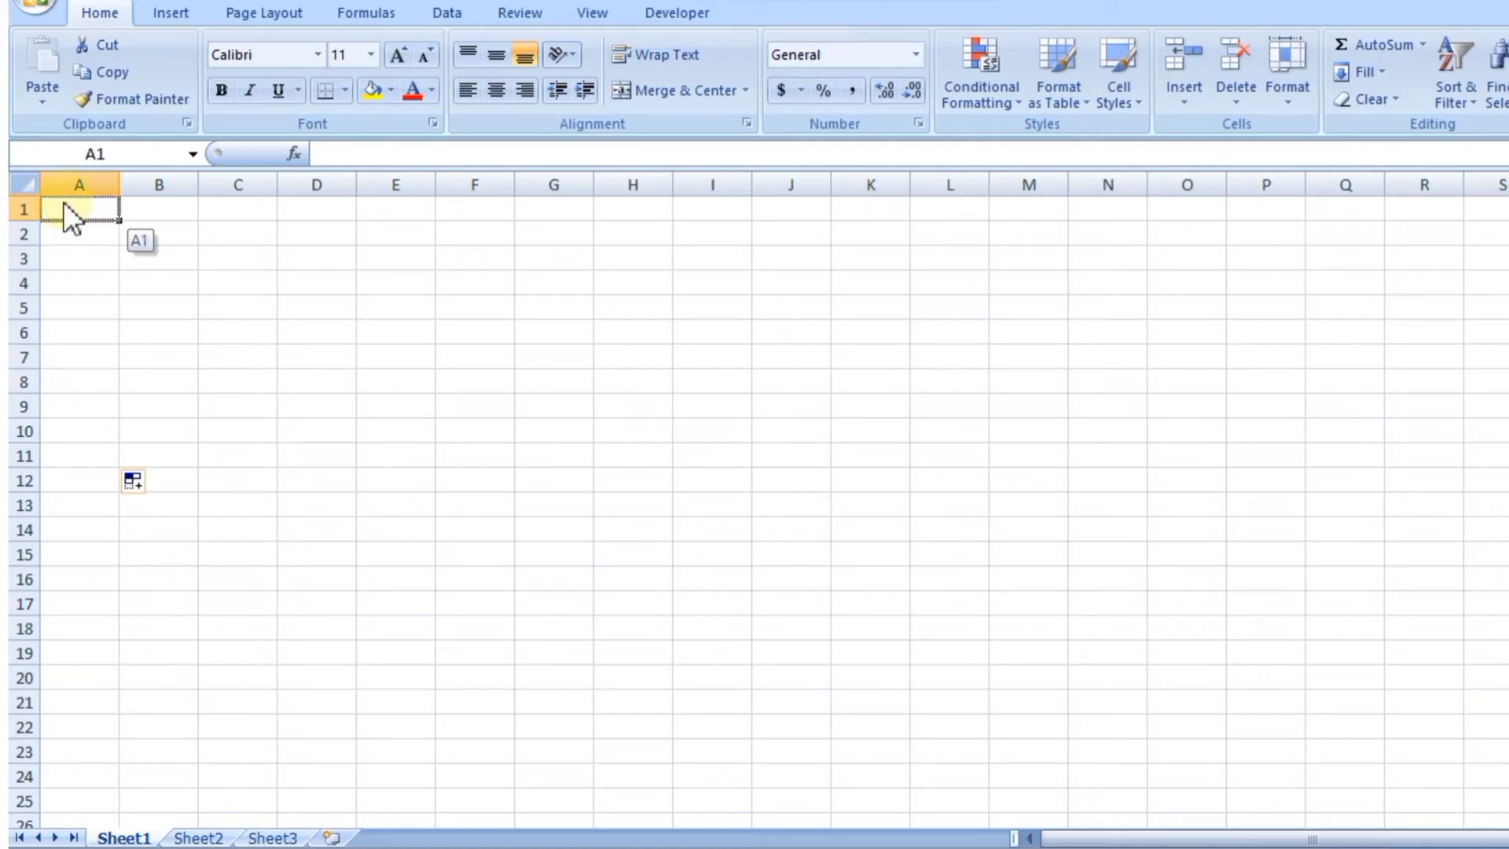
pyautogui.click(344, 89)
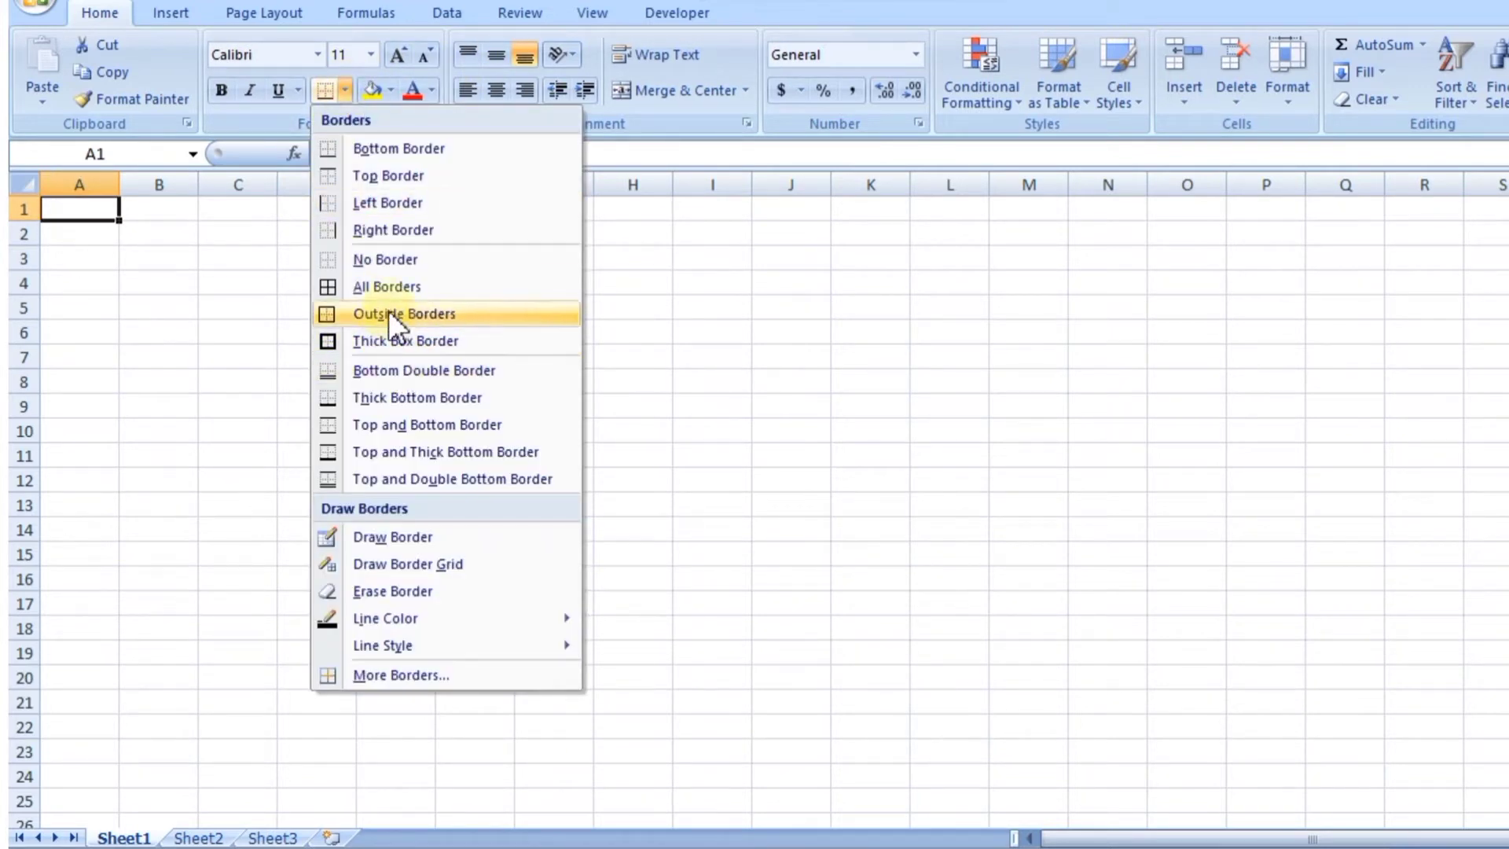
pyautogui.click(393, 287)
pyautogui.moveTo(118, 223); pyautogui.dragTo(753, 431)
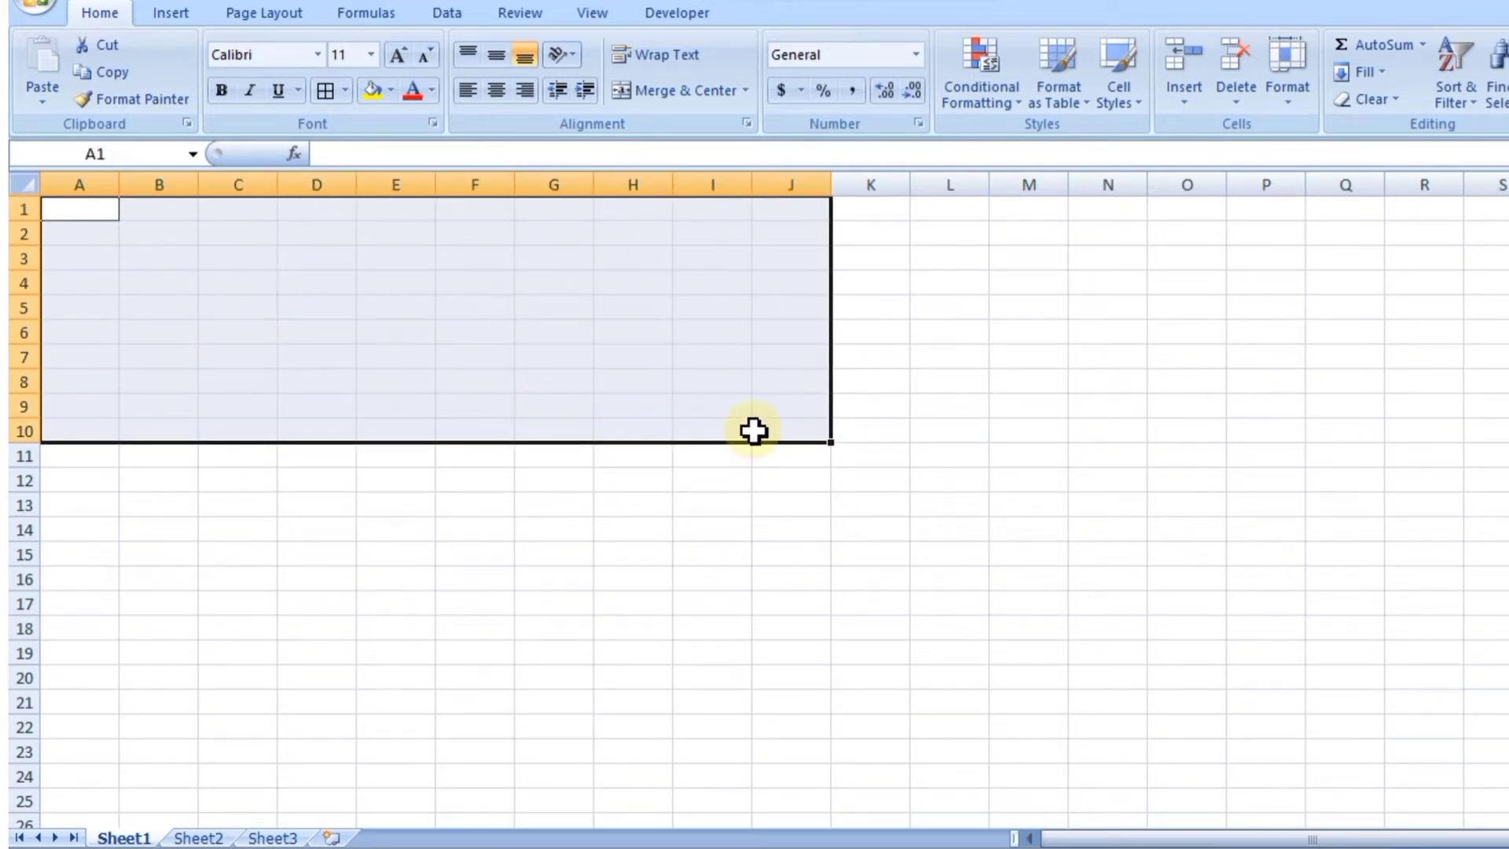
pyautogui.click(753, 431)
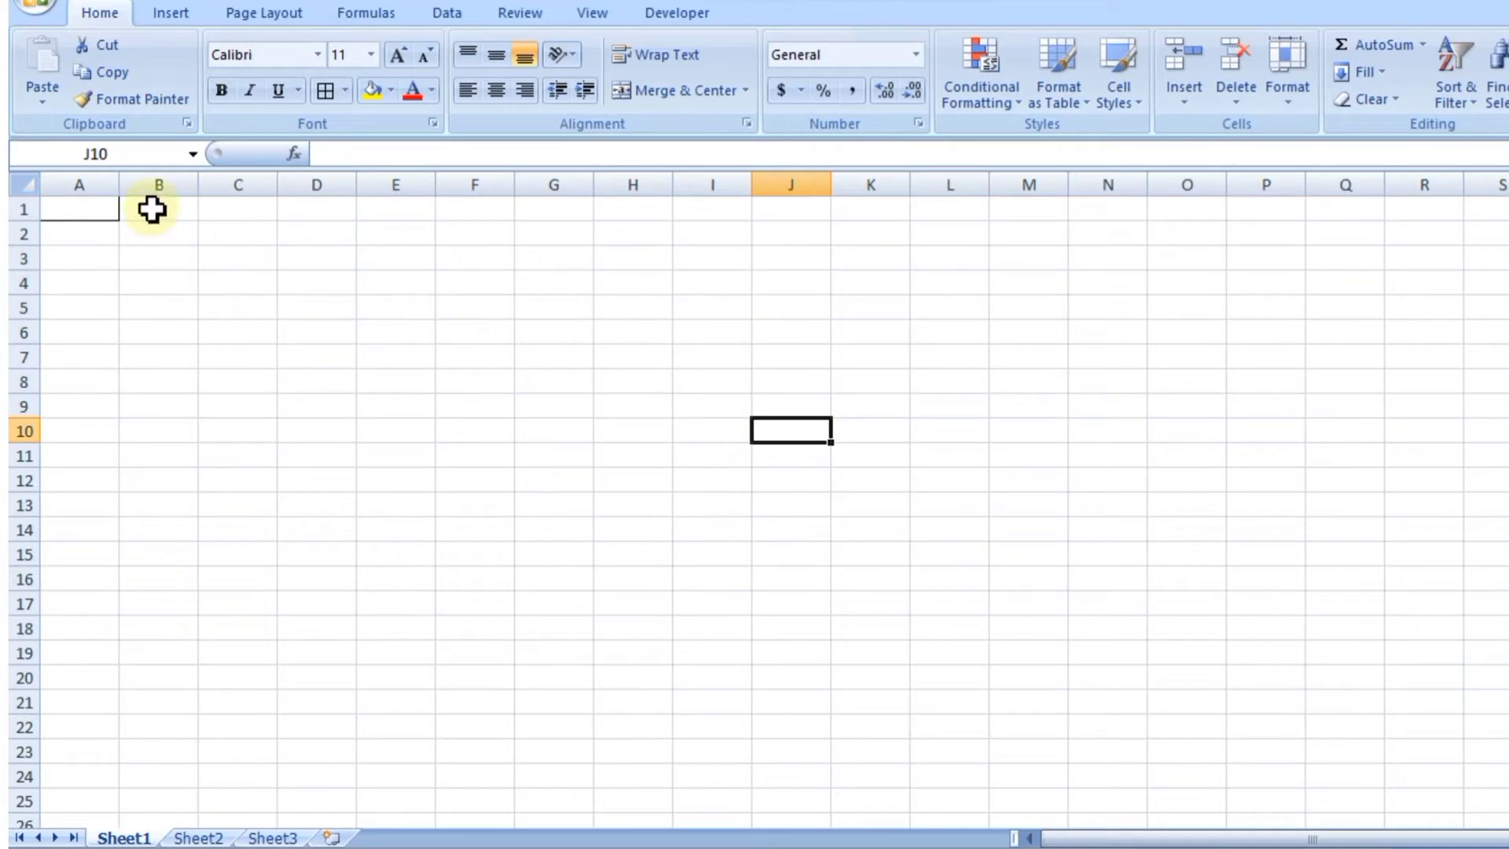
# Step: Apply All Borders to the range A1:H10 to form the table grid
pyautogui.moveTo(57, 205); pyautogui.dragTo(667, 437)
pyautogui.click(346, 92)
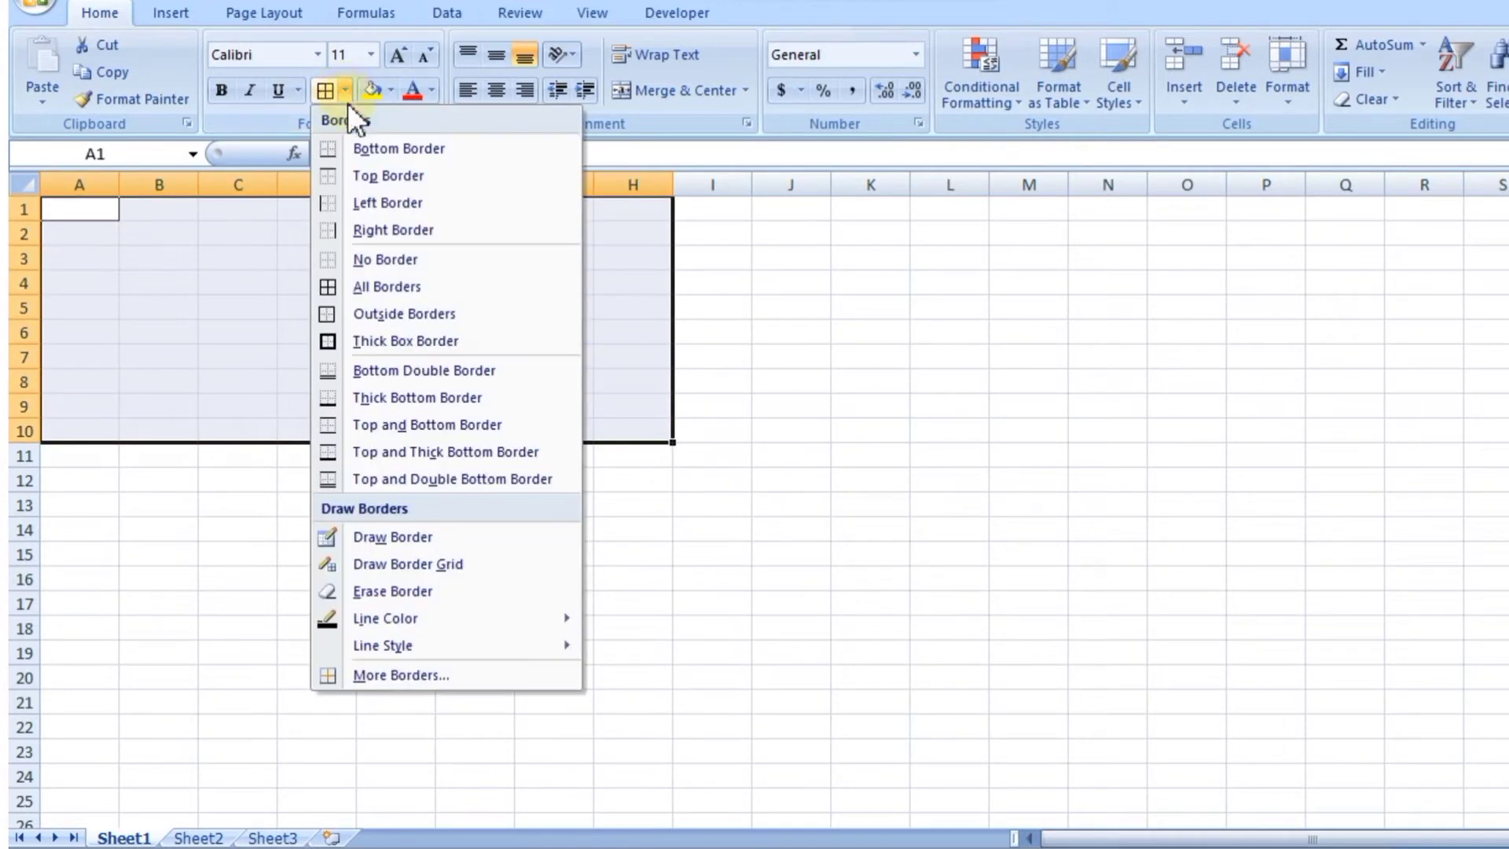
pyautogui.click(387, 286)
pyautogui.click(749, 324)
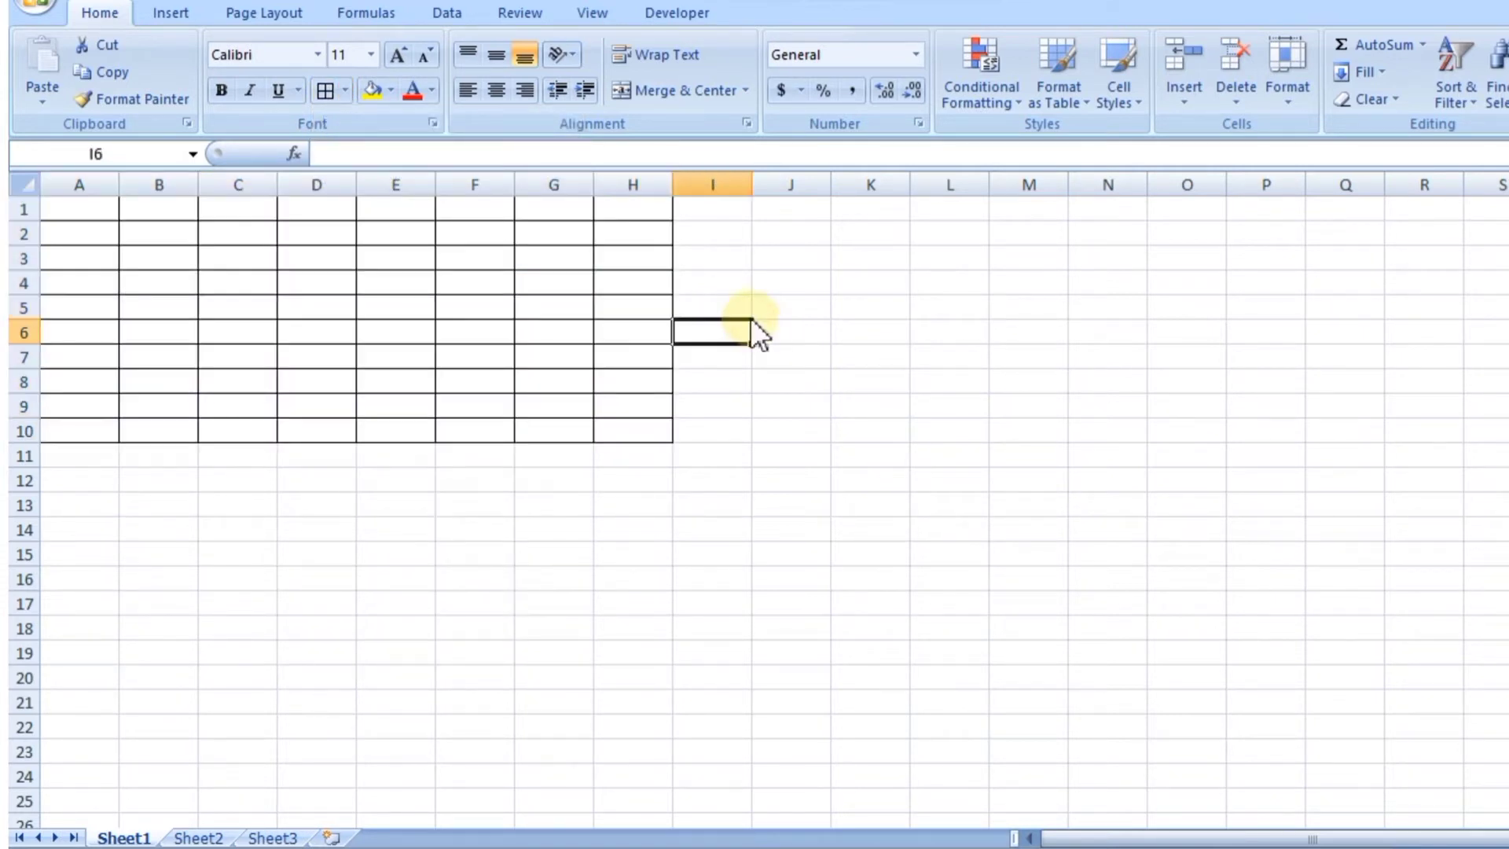
# Step: Widen column A of the bordered table slightly
pyautogui.click(556, 227)
pyautogui.click(53, 213)
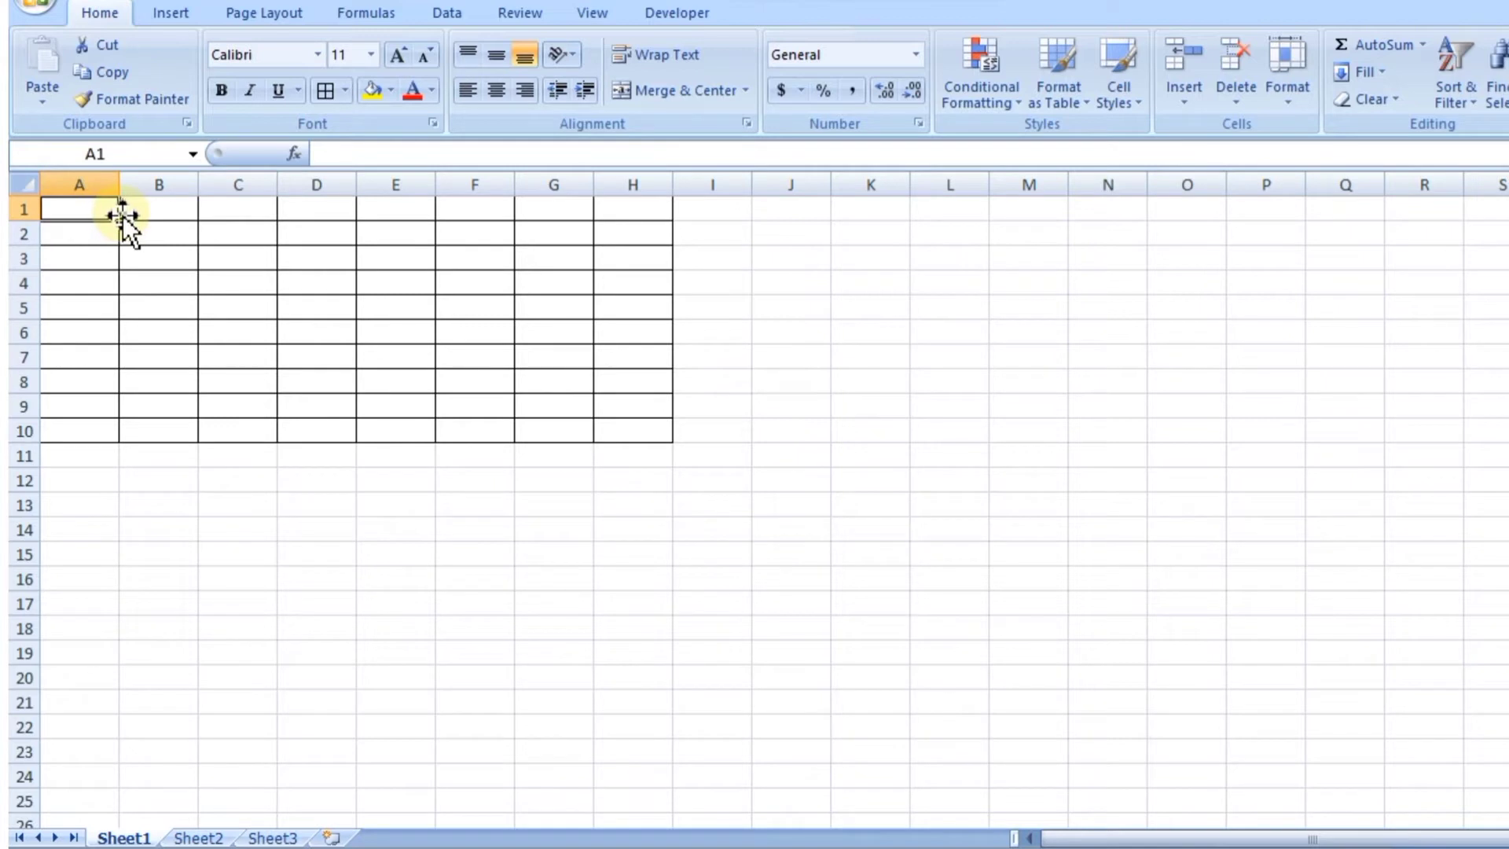
pyautogui.click(116, 240)
pyautogui.click(101, 217)
pyautogui.click(130, 208)
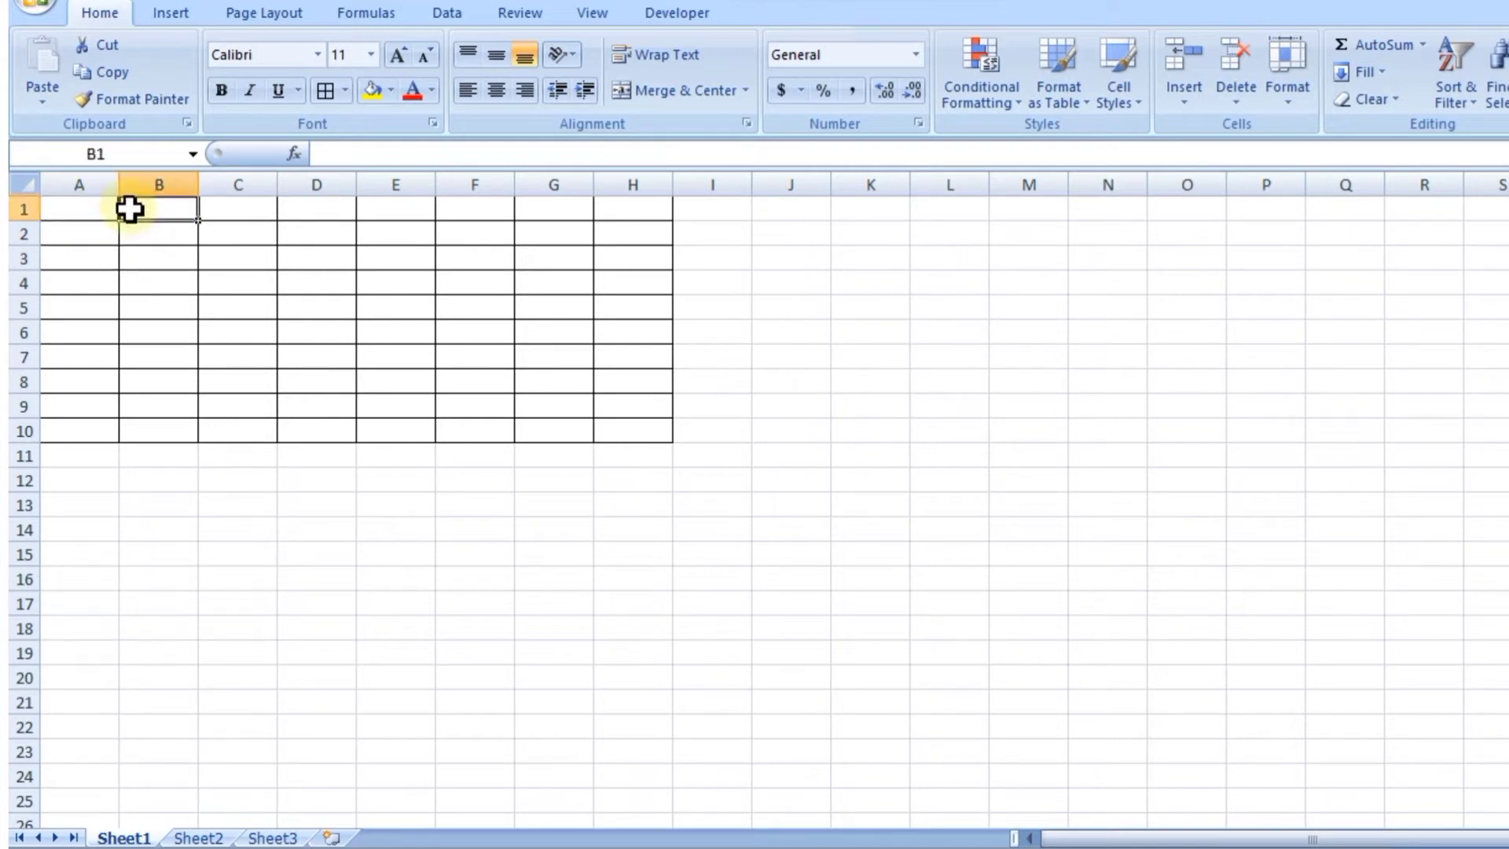
pyautogui.moveTo(119, 185); pyautogui.dragTo(152, 188)
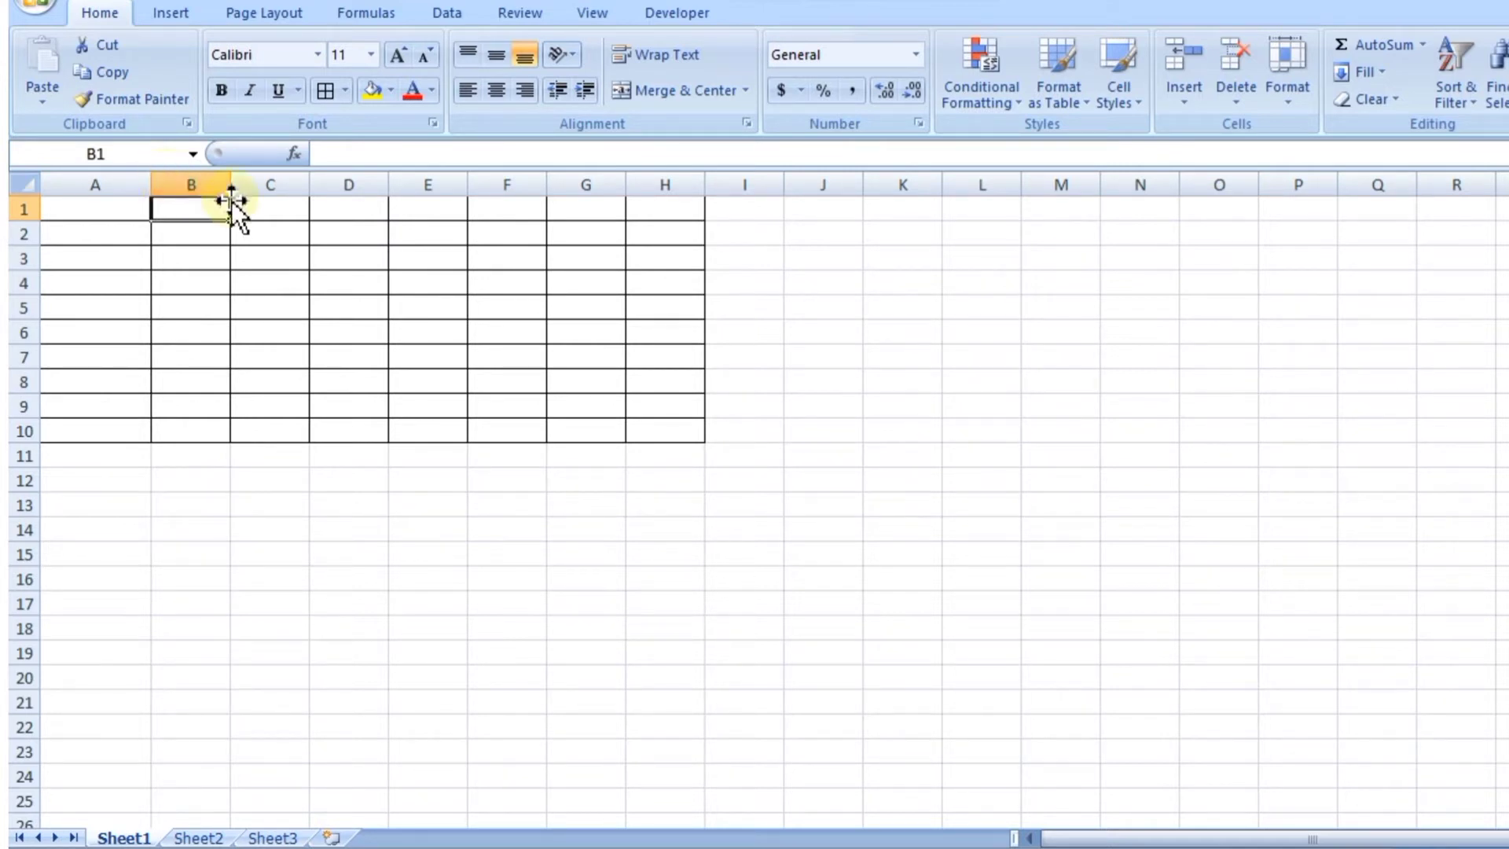
# Step: Apply Outside Borders to the table's first two rows, A1:H2
pyautogui.moveTo(72, 211); pyautogui.dragTo(679, 234)
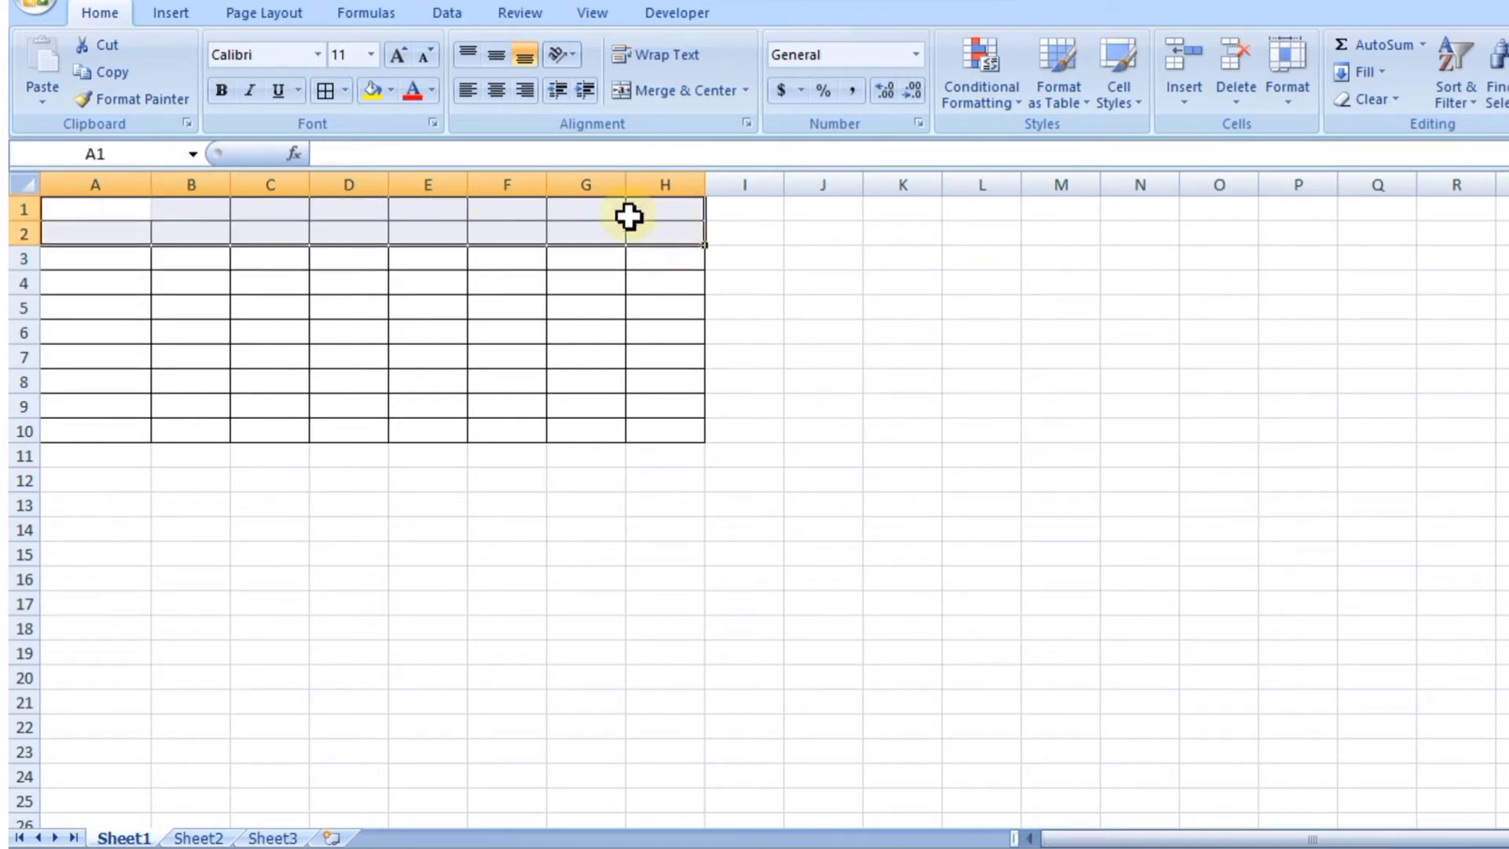
pyautogui.click(345, 91)
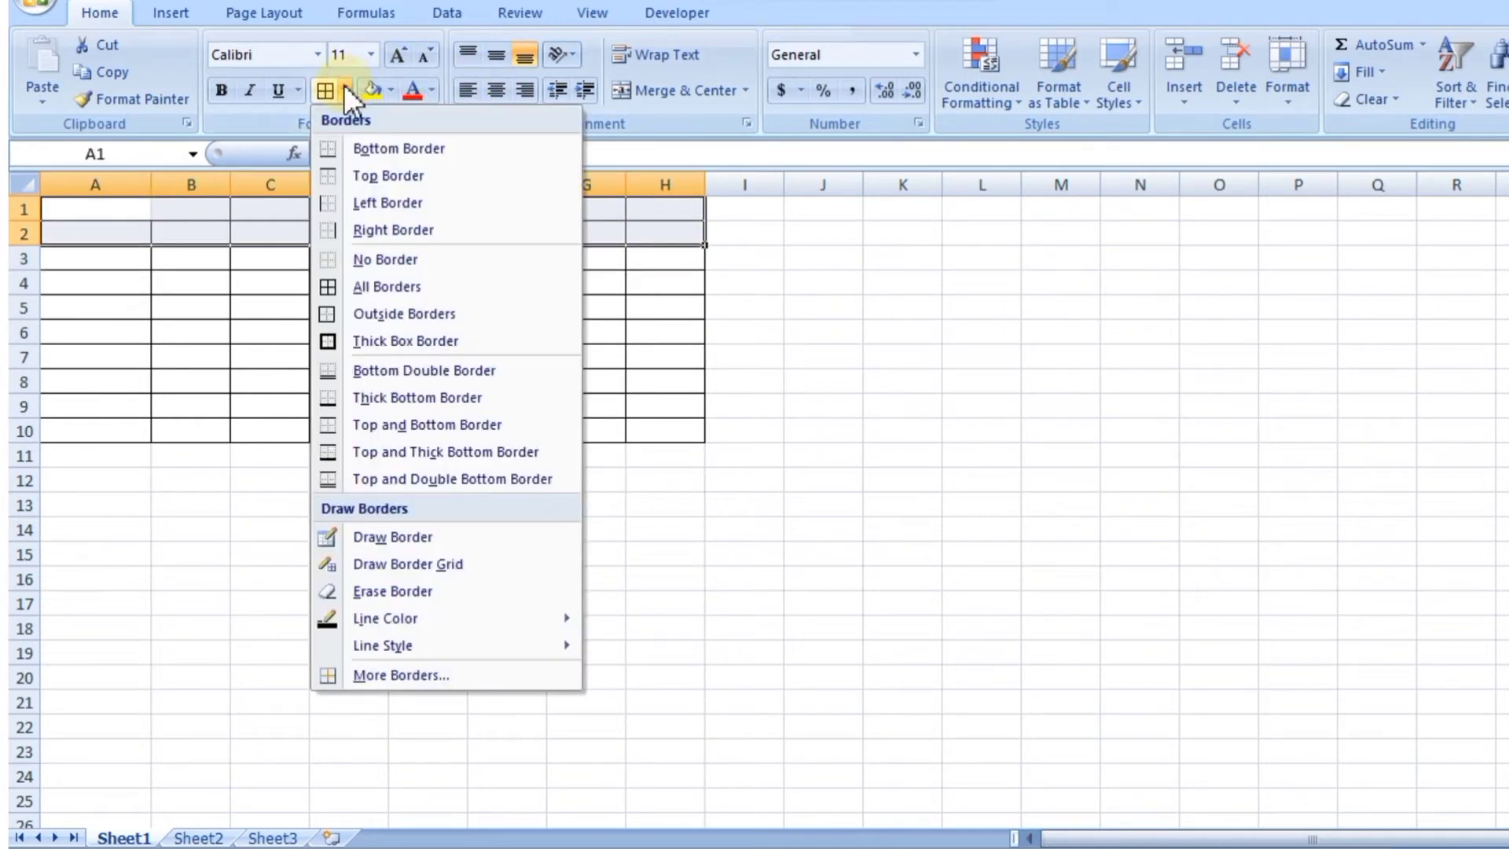
pyautogui.click(375, 297)
pyautogui.click(966, 331)
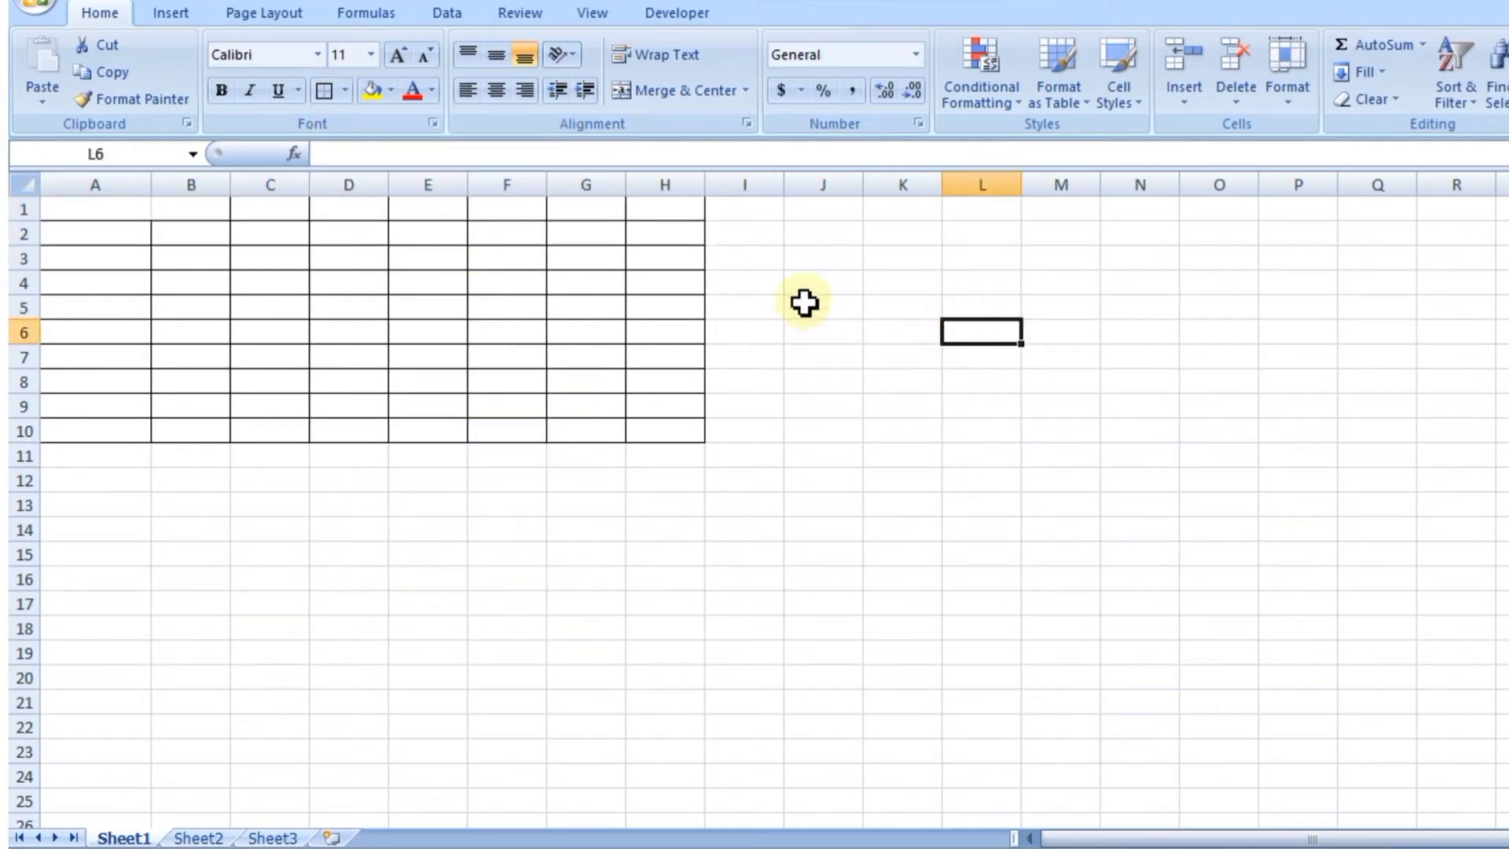
# Step: Apply a Thick Box Border around the table's first two rows, A1:H2
pyautogui.moveTo(74, 212)
pyautogui.mouseDown()
pyautogui.moveTo(57, 210)
pyautogui.moveTo(398, 235)
pyautogui.moveTo(676, 233)
pyautogui.mouseUp()
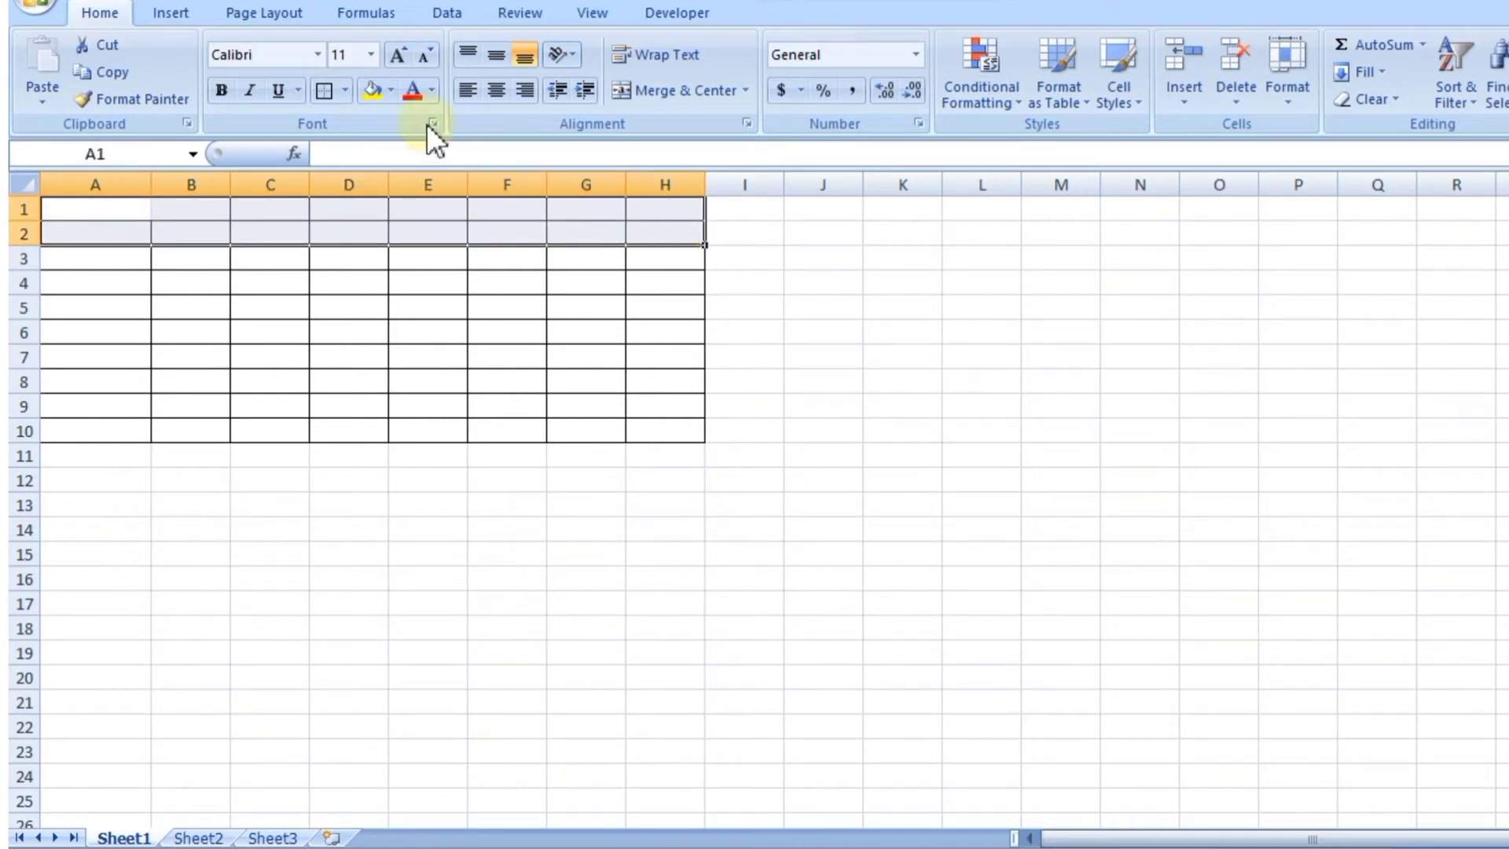
pyautogui.click(347, 89)
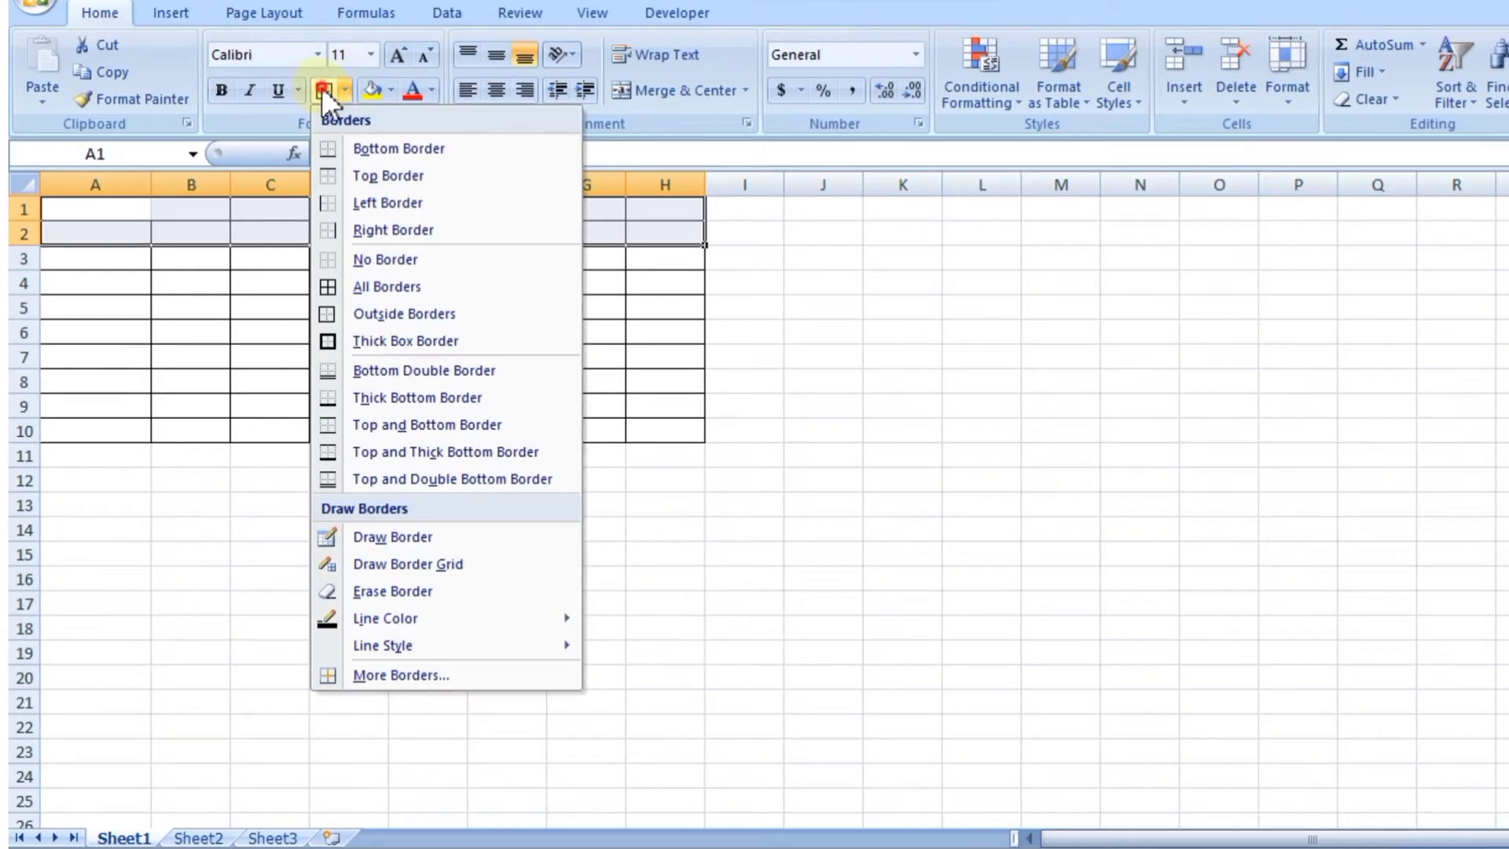
pyautogui.click(322, 88)
pyautogui.click(340, 91)
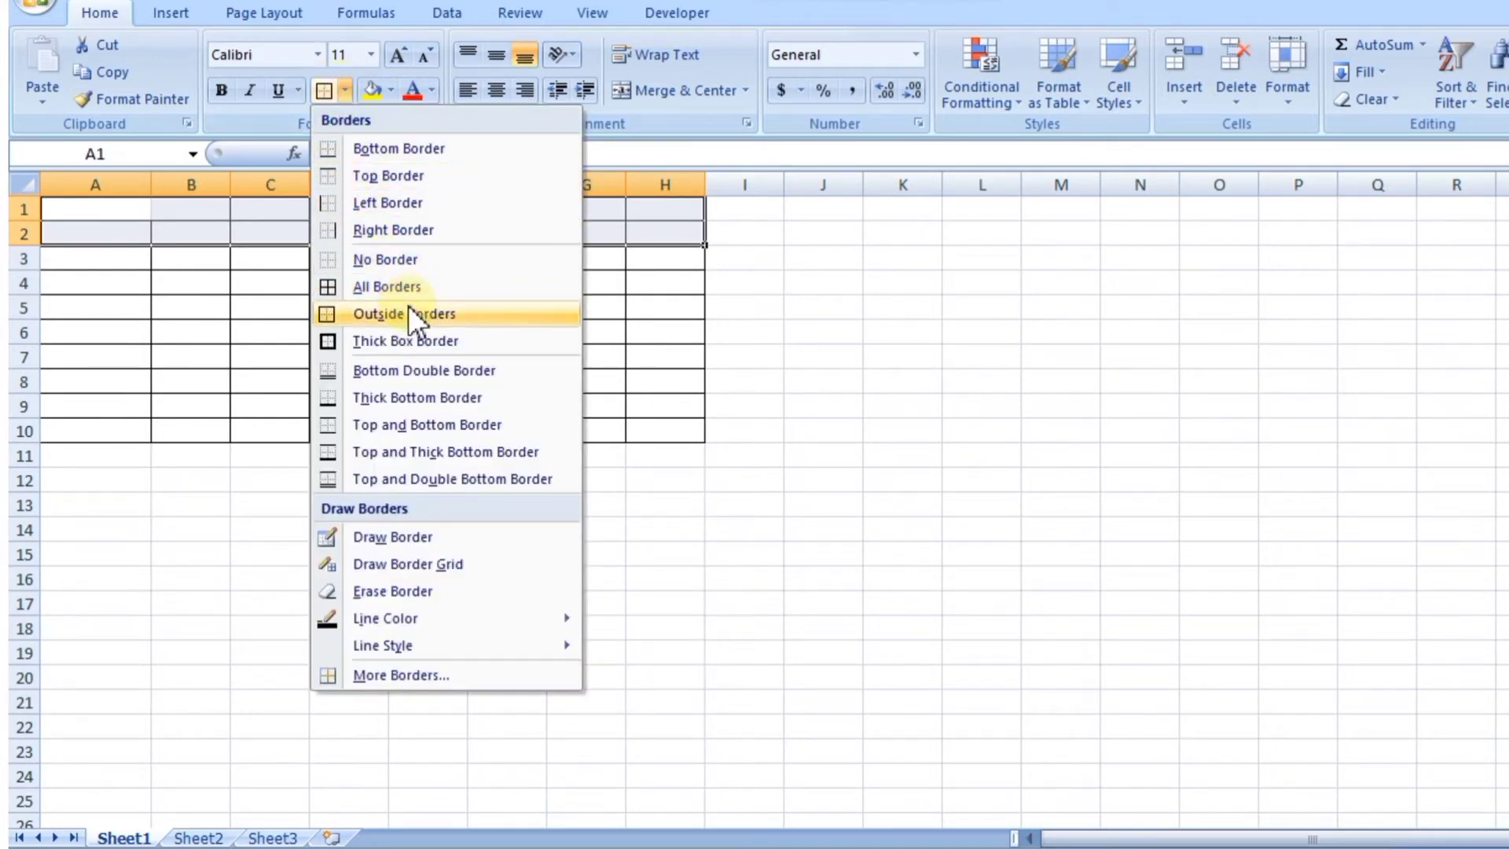
pyautogui.click(419, 333)
pyautogui.click(875, 328)
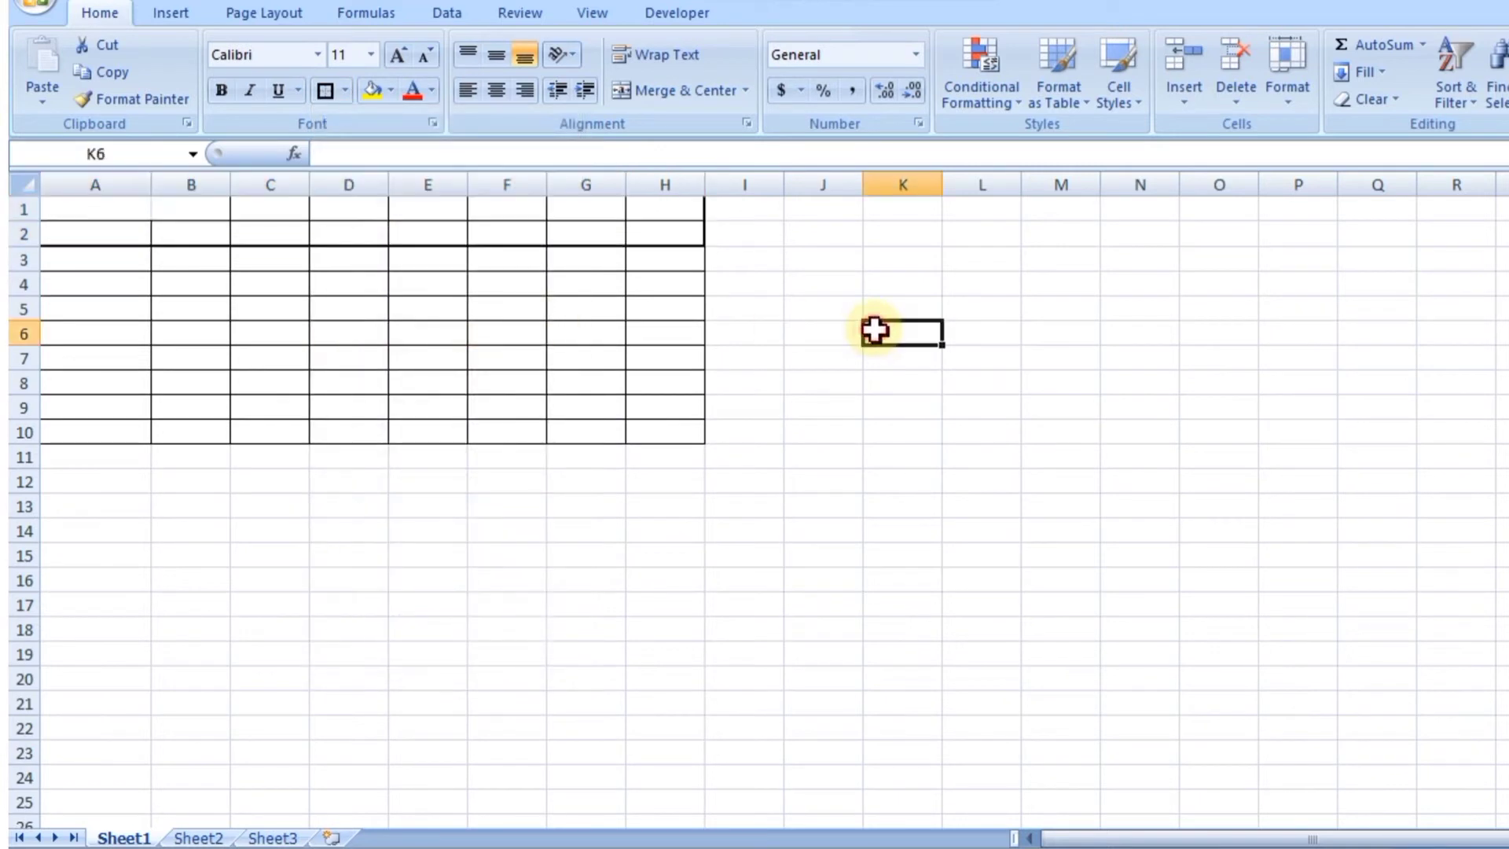
pyautogui.click(806, 264)
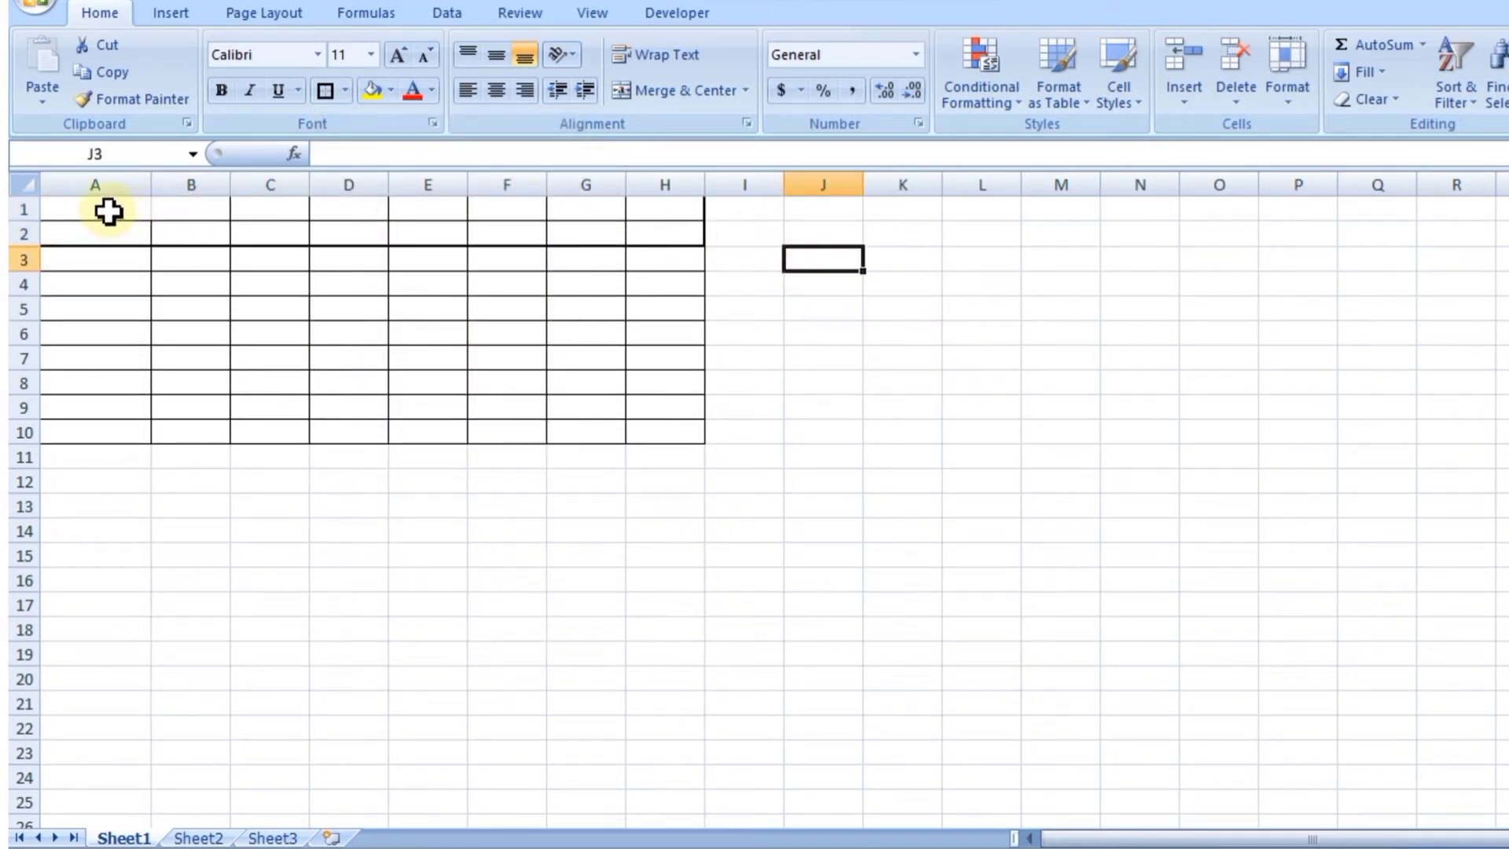
# Step: Apply a Thick Box Border around the table's first row, A1:H1
pyautogui.moveTo(108, 211); pyautogui.dragTo(667, 212)
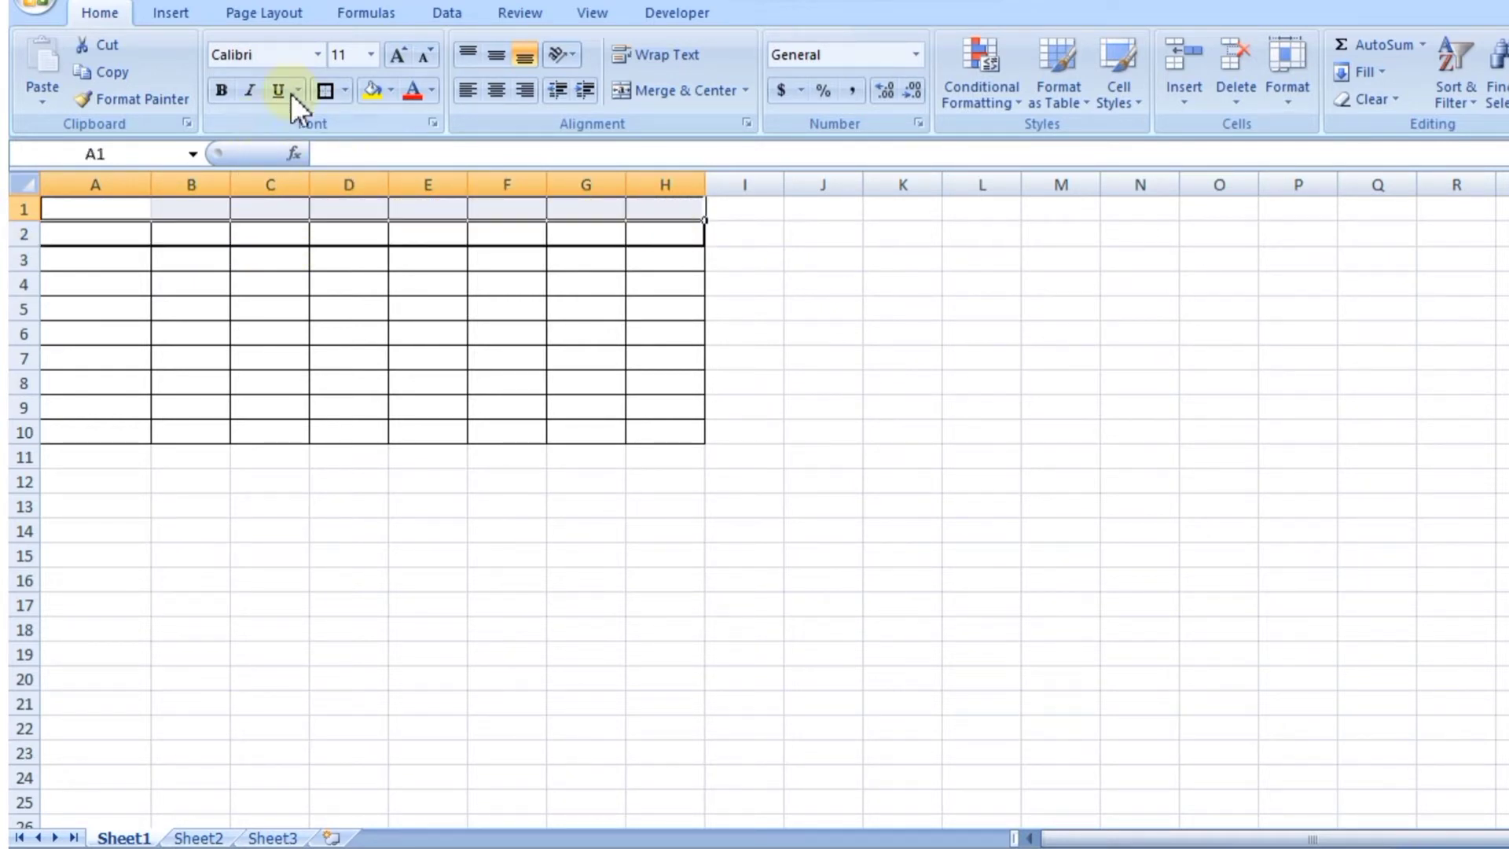
pyautogui.click(343, 91)
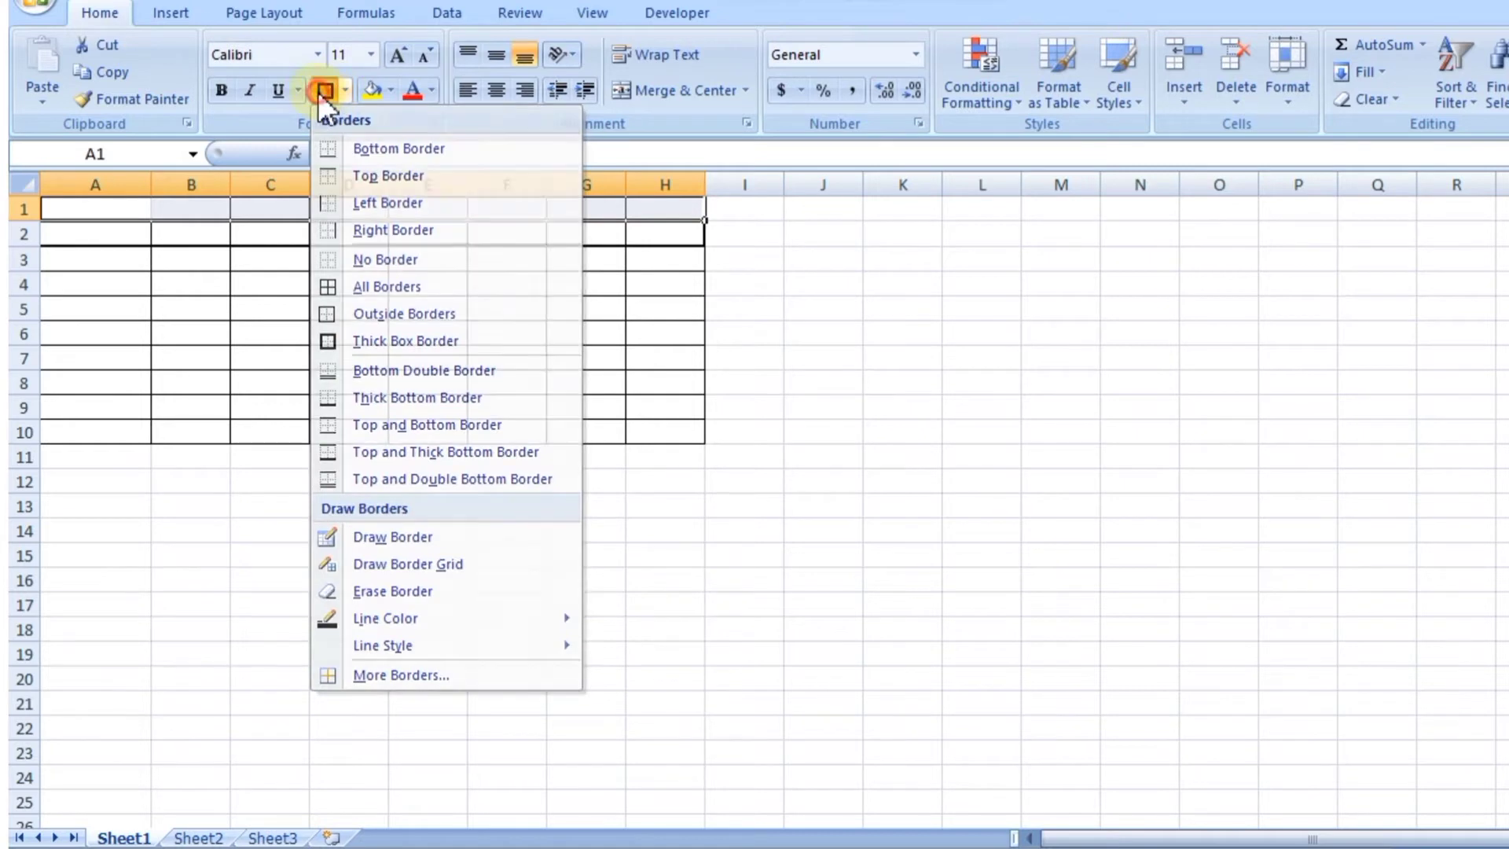
pyautogui.click(318, 92)
pyautogui.click(886, 381)
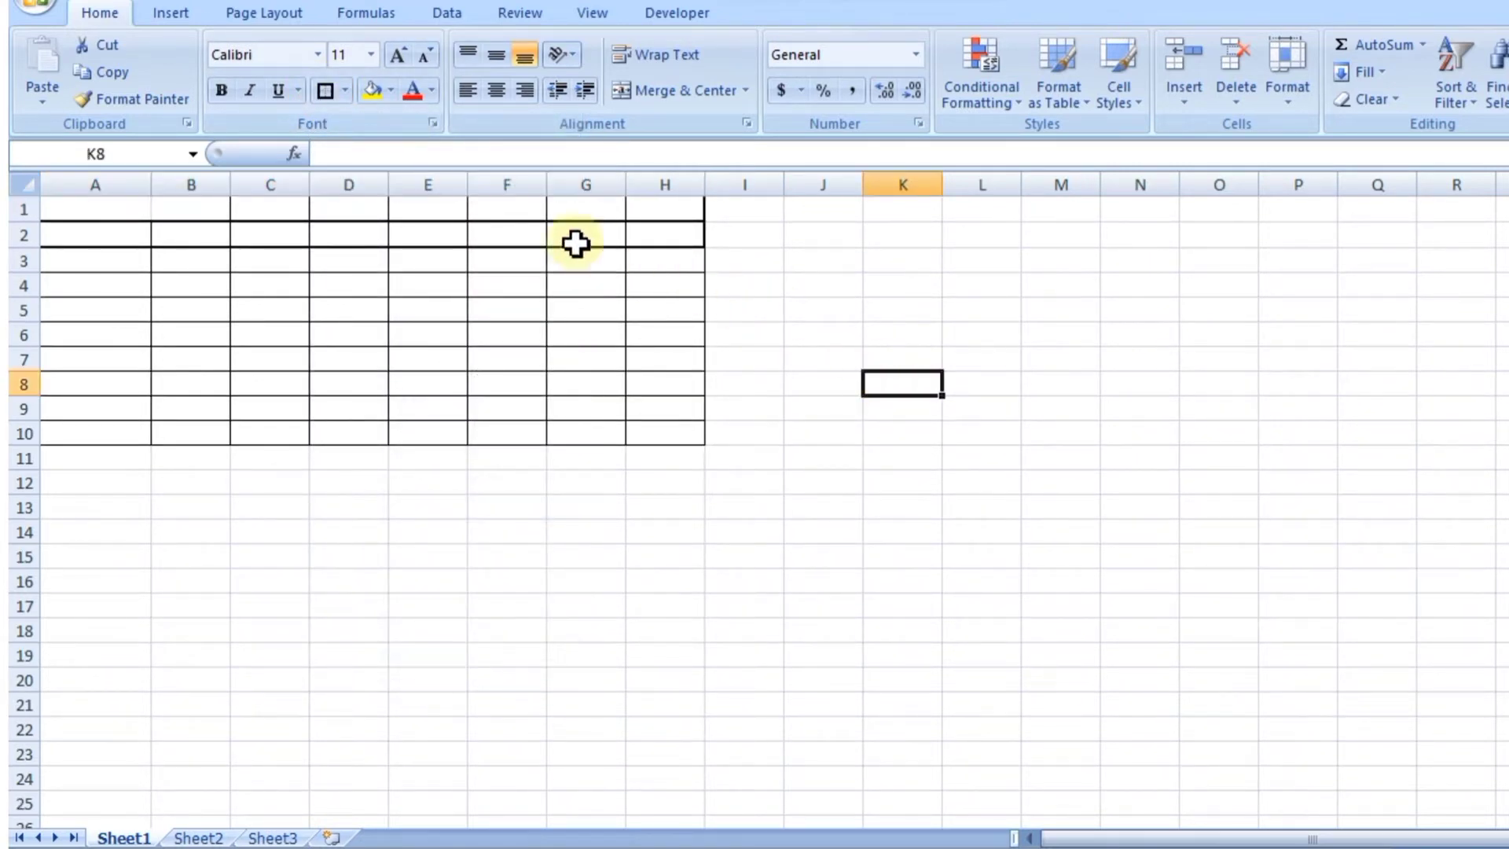
# Step: Replace the thick borders on A1:H2 with All Borders
pyautogui.click(156, 232)
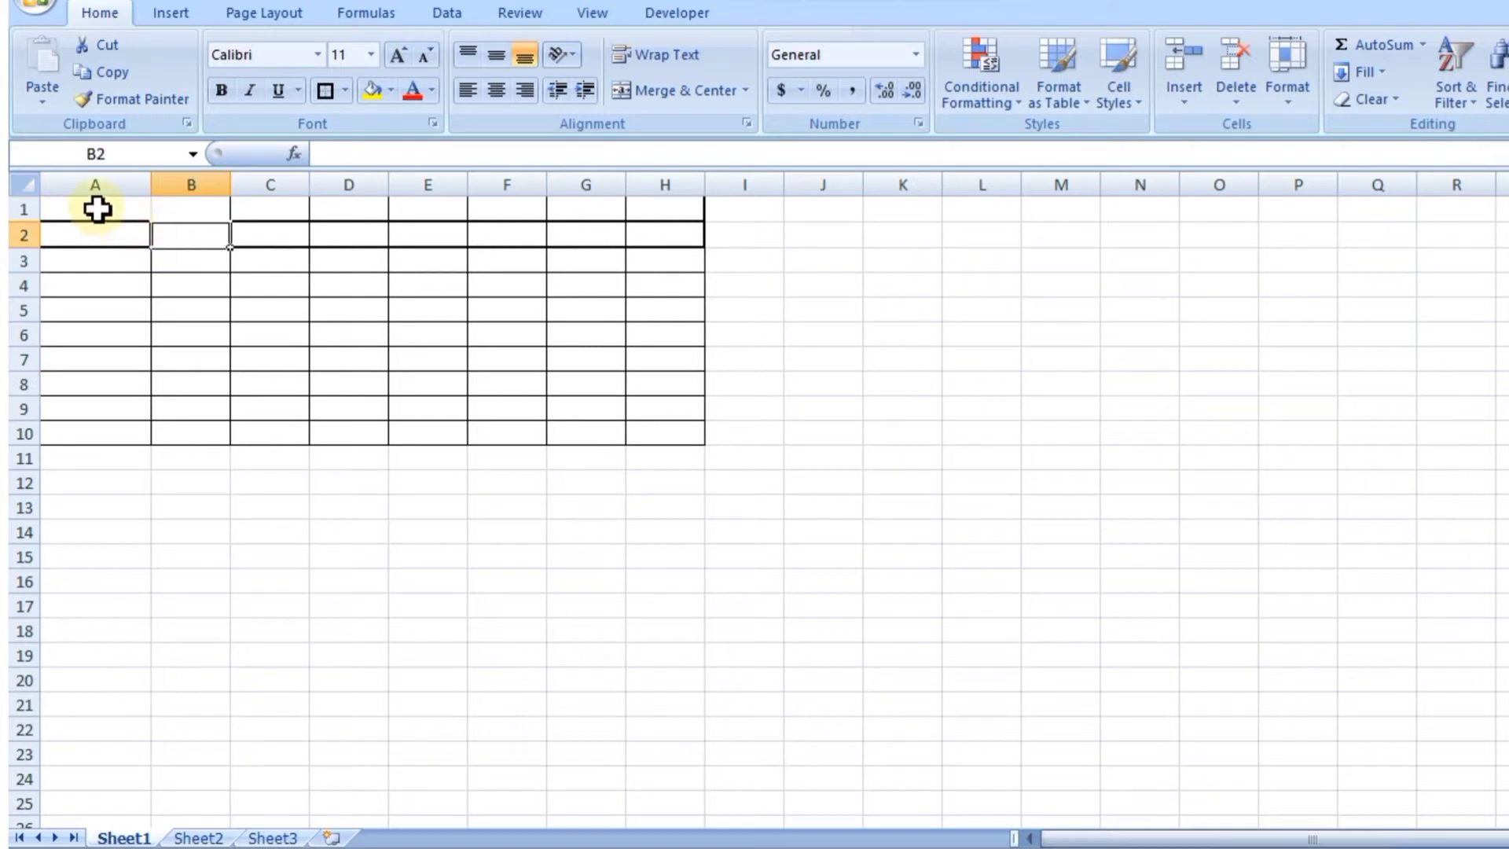
pyautogui.click(118, 211)
pyautogui.moveTo(124, 213); pyautogui.dragTo(677, 236)
pyautogui.click(345, 90)
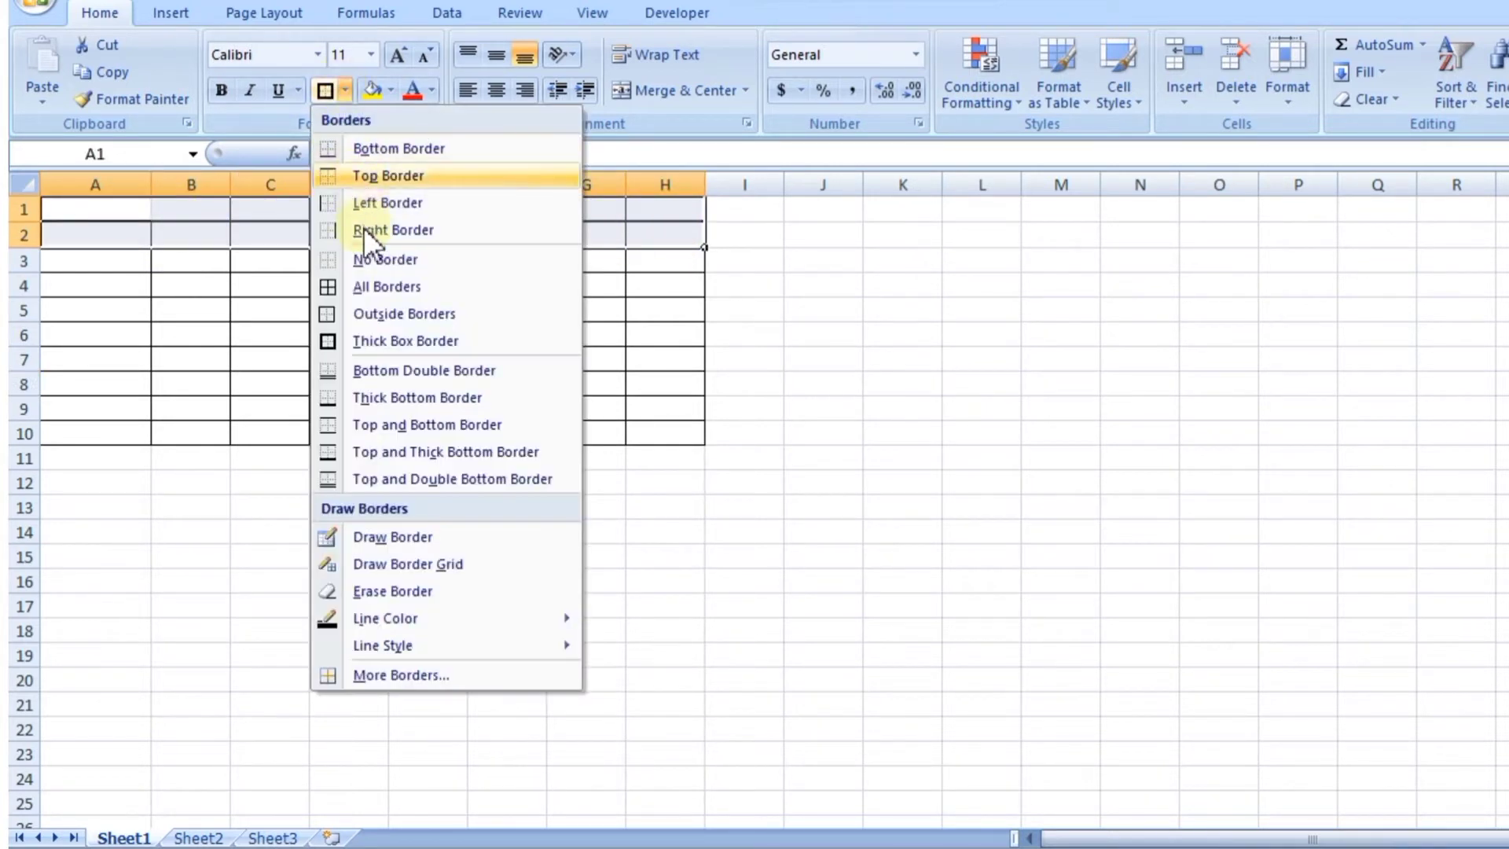
pyautogui.click(379, 285)
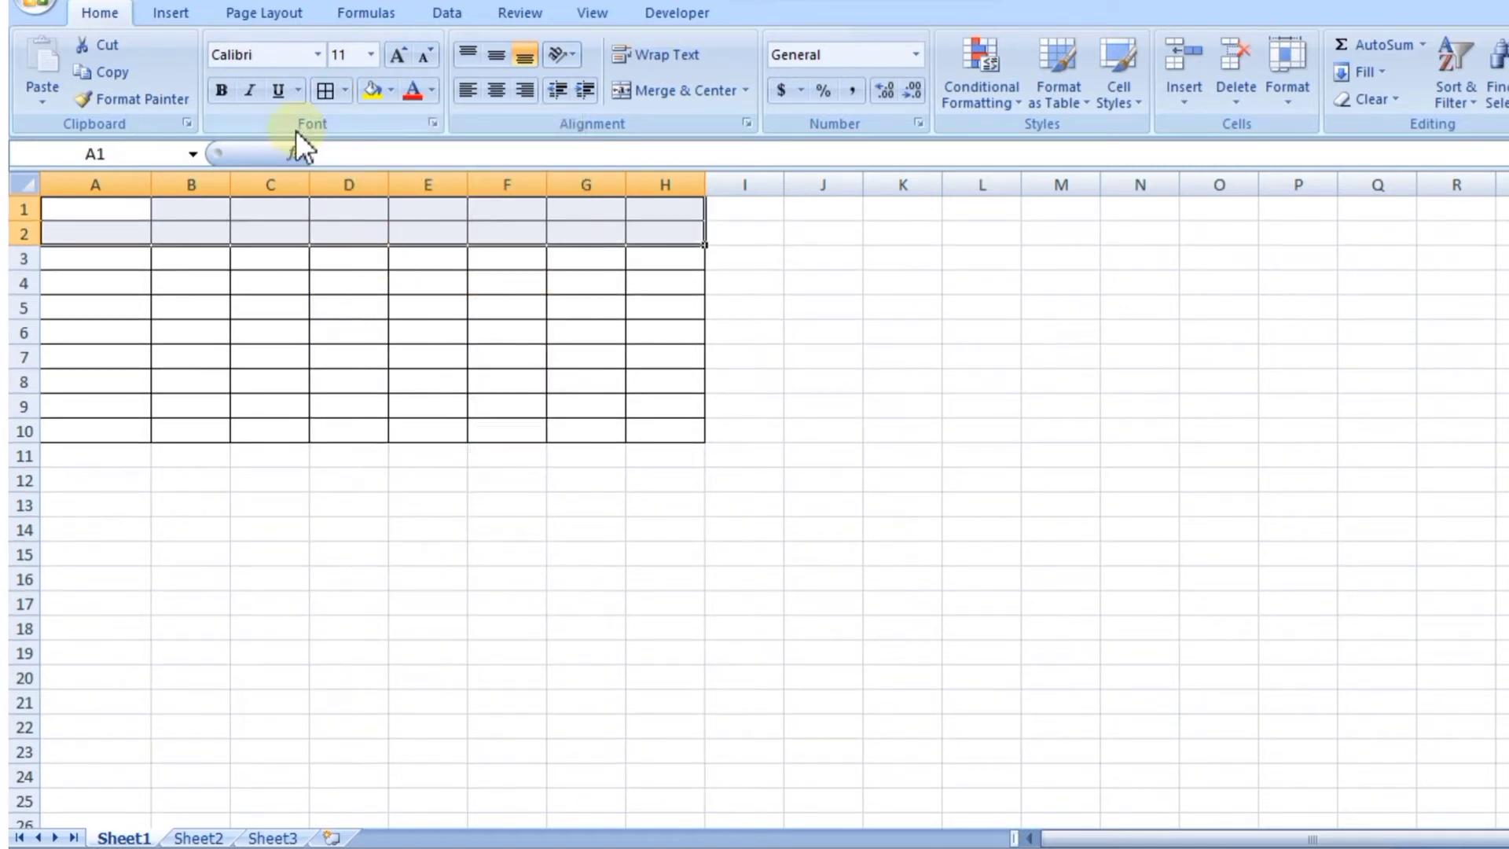
# Step: Add Outside Borders around A1:H2
pyautogui.click(299, 91)
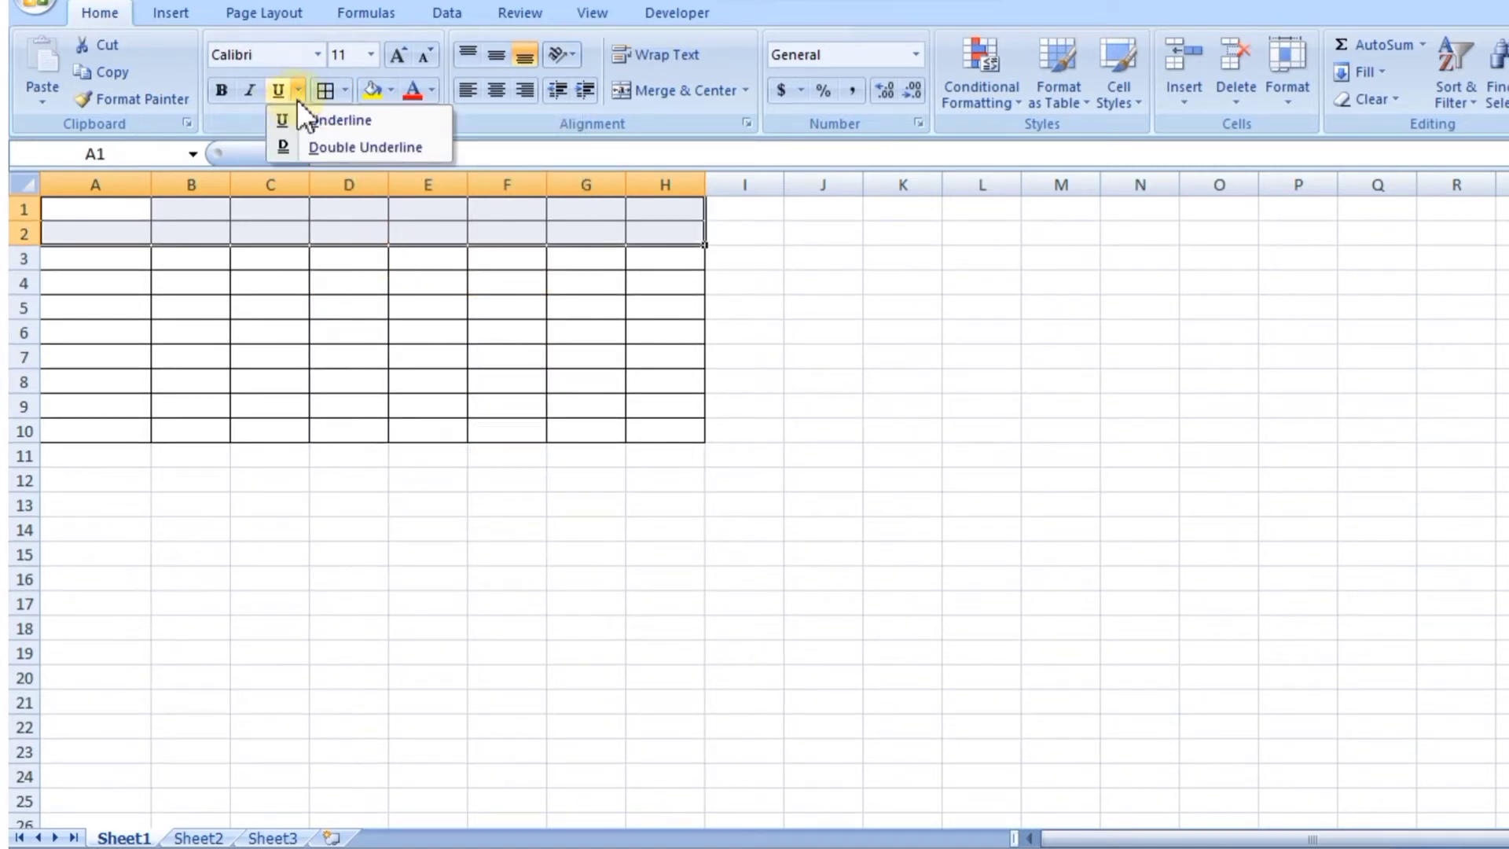
pyautogui.click(349, 89)
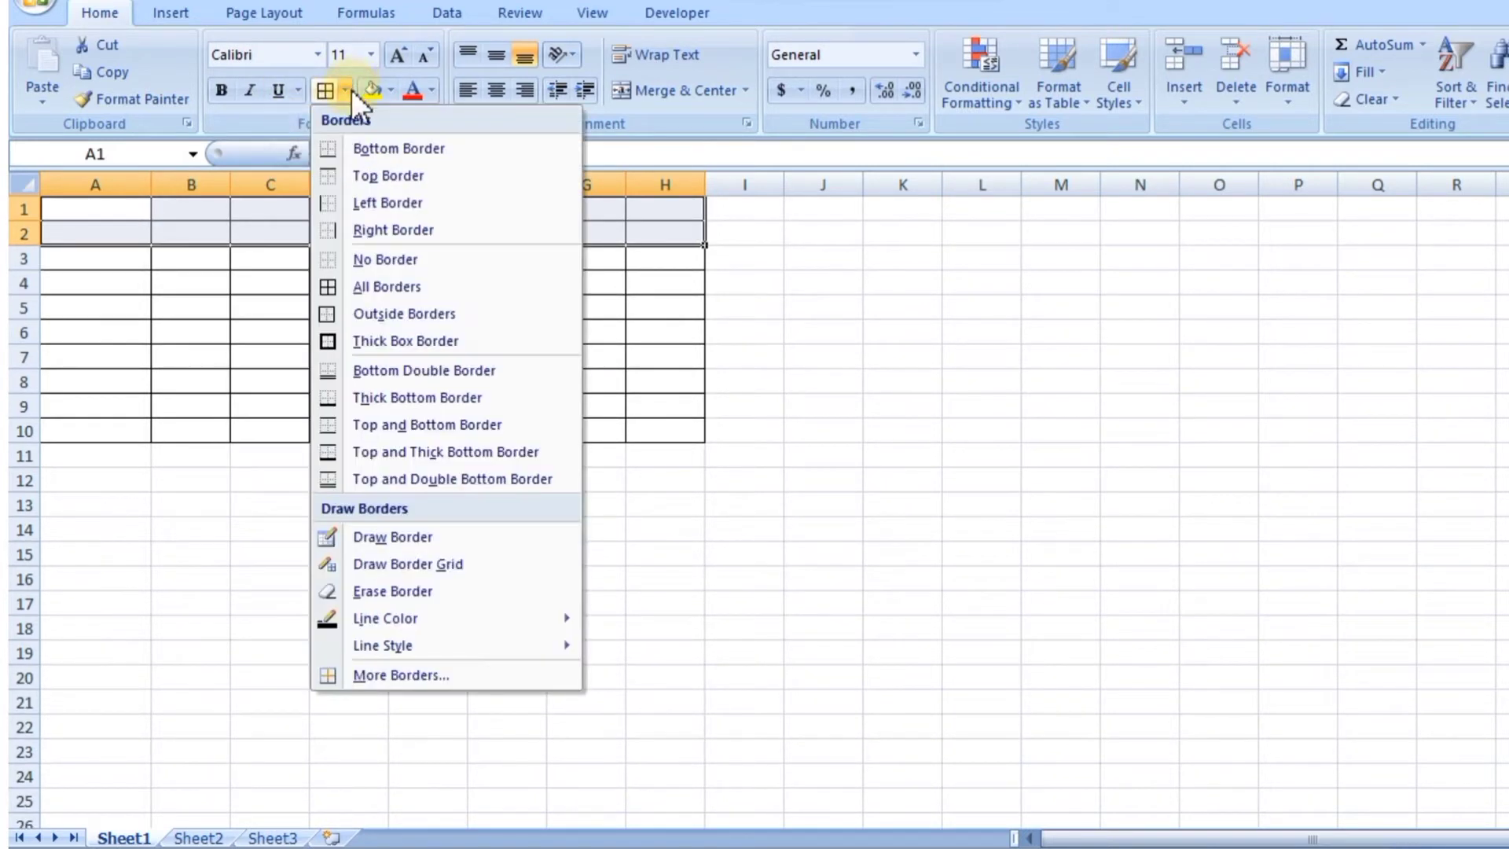
pyautogui.click(371, 313)
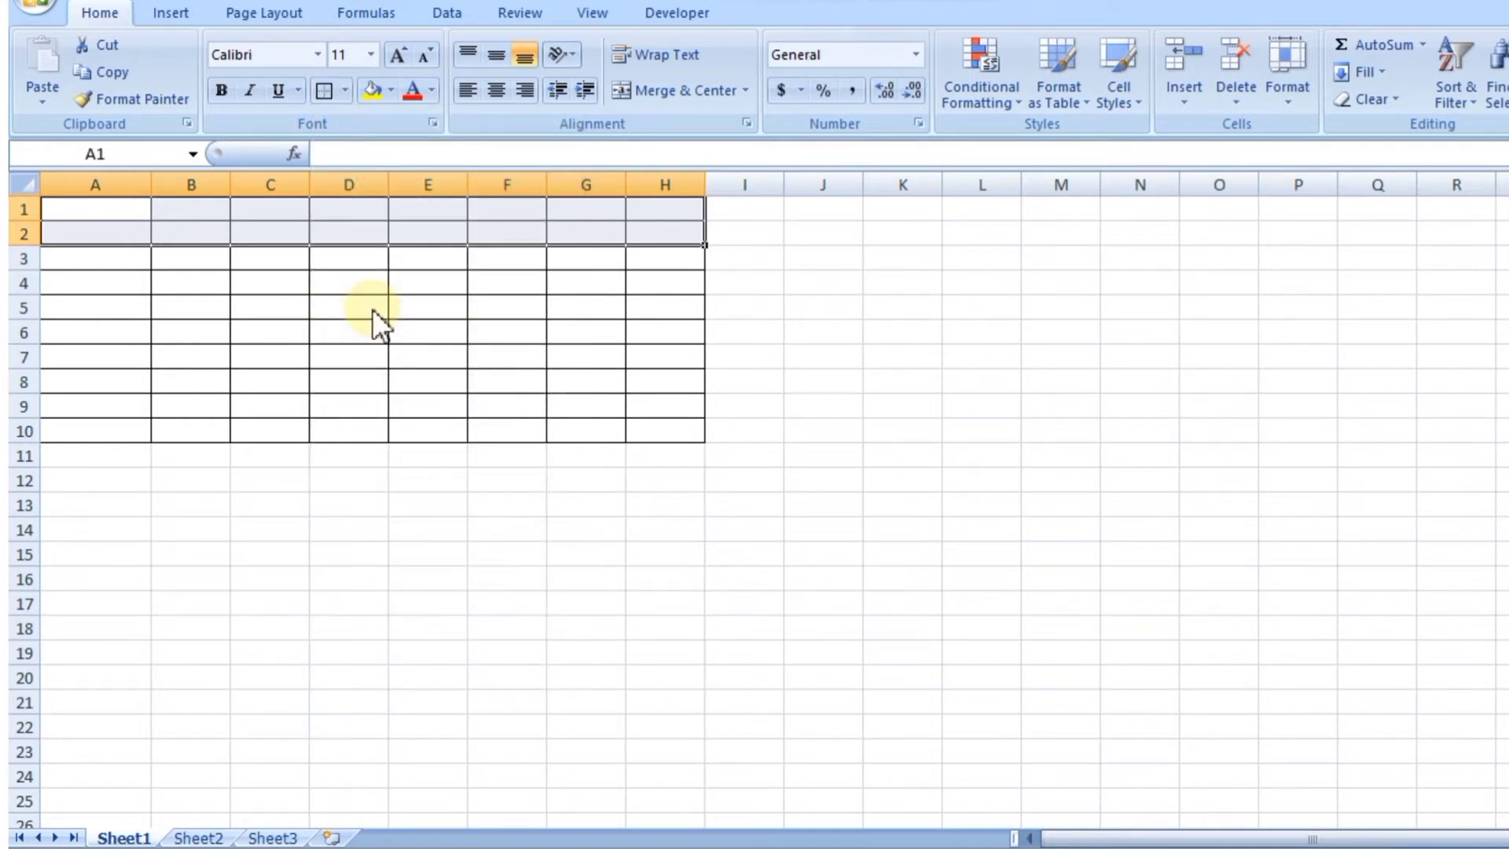
# Step: Enter the column header NAME in capitals in cell A1
pyautogui.click(104, 209)
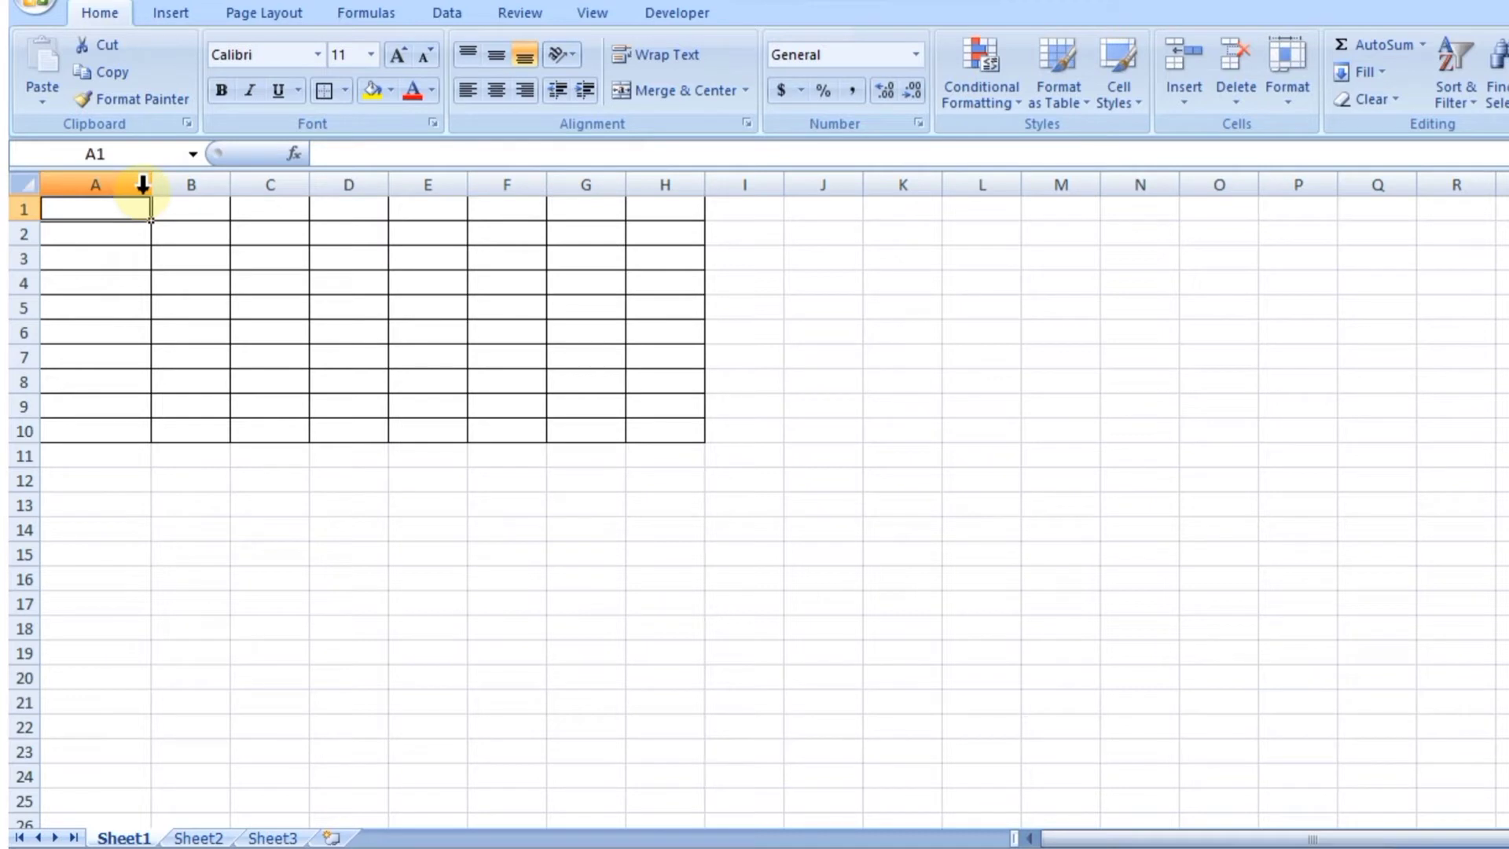
pyautogui.write('name')
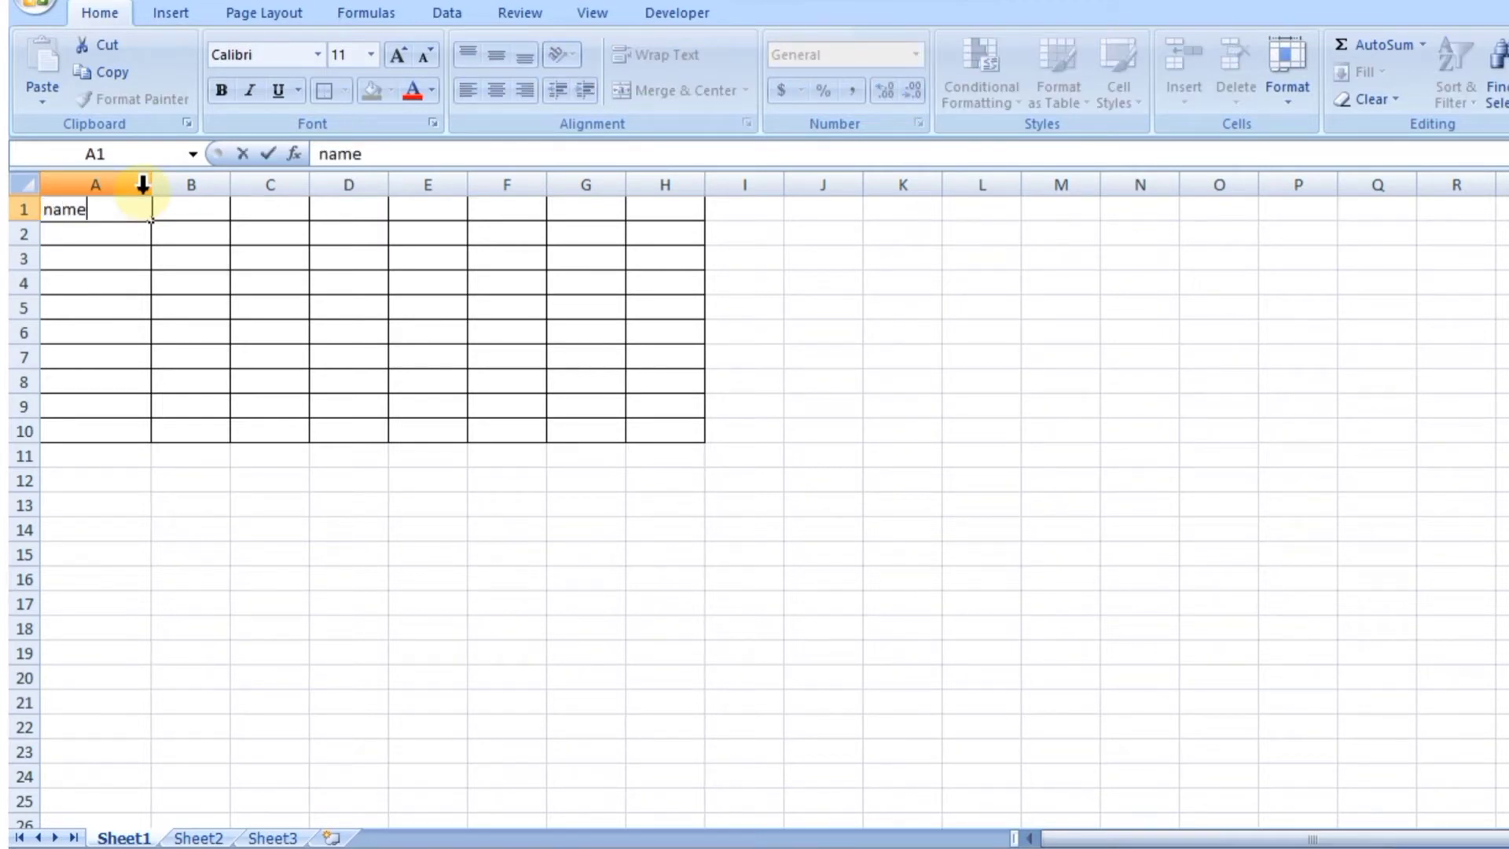
pyautogui.press('BackSpace')
pyautogui.press('BackSpace')
pyautogui.press('BackSpace')
pyautogui.press('BackSpace')
pyautogui.write('NAME')
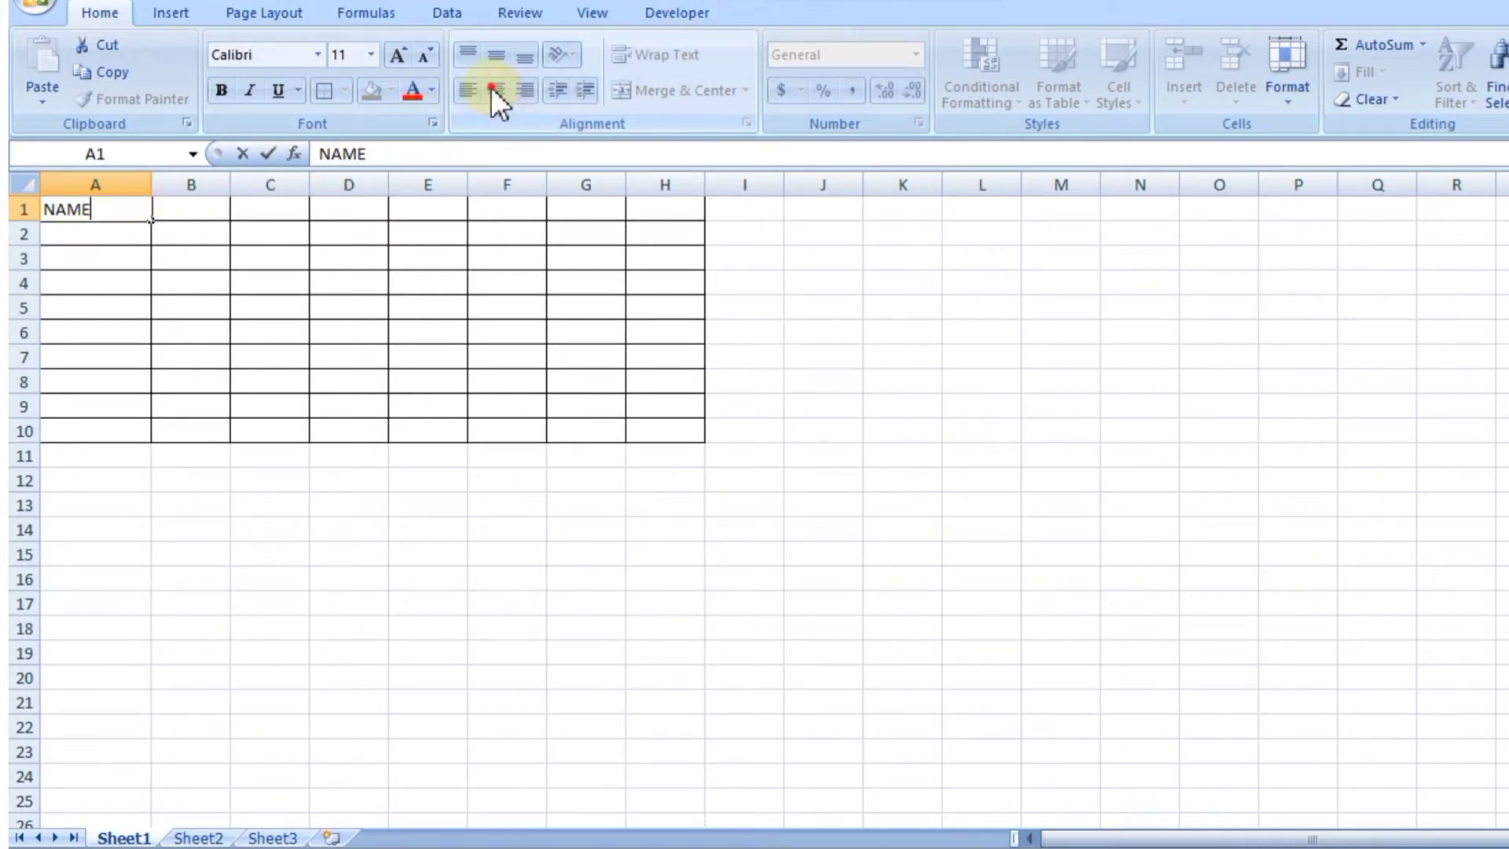
pyautogui.click(21, 209)
pyautogui.click(63, 210)
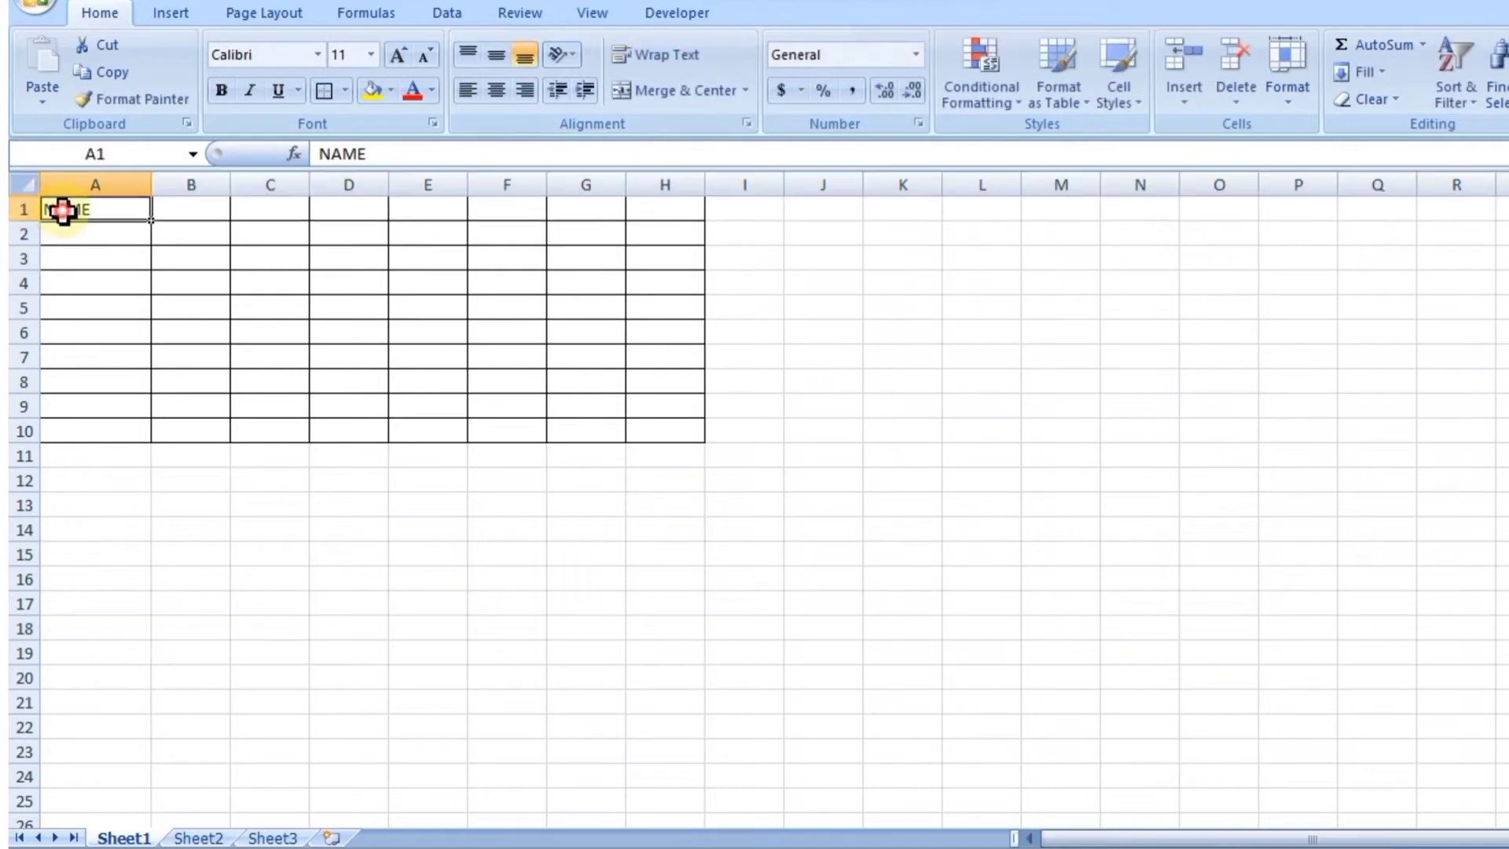
pyautogui.doubleClick(86, 209)
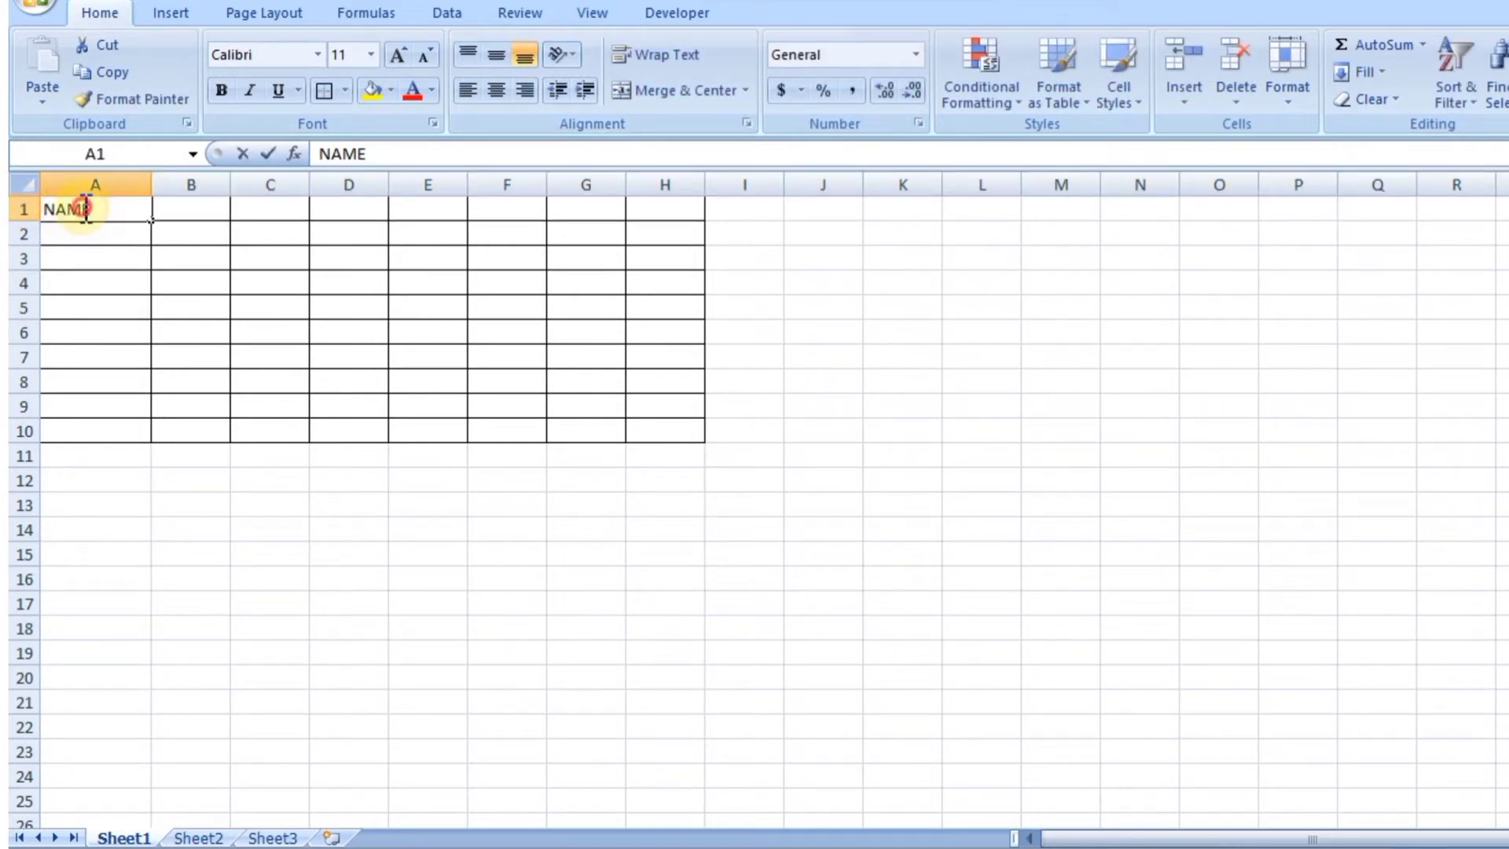
pyautogui.moveTo(91, 210); pyautogui.dragTo(43, 209)
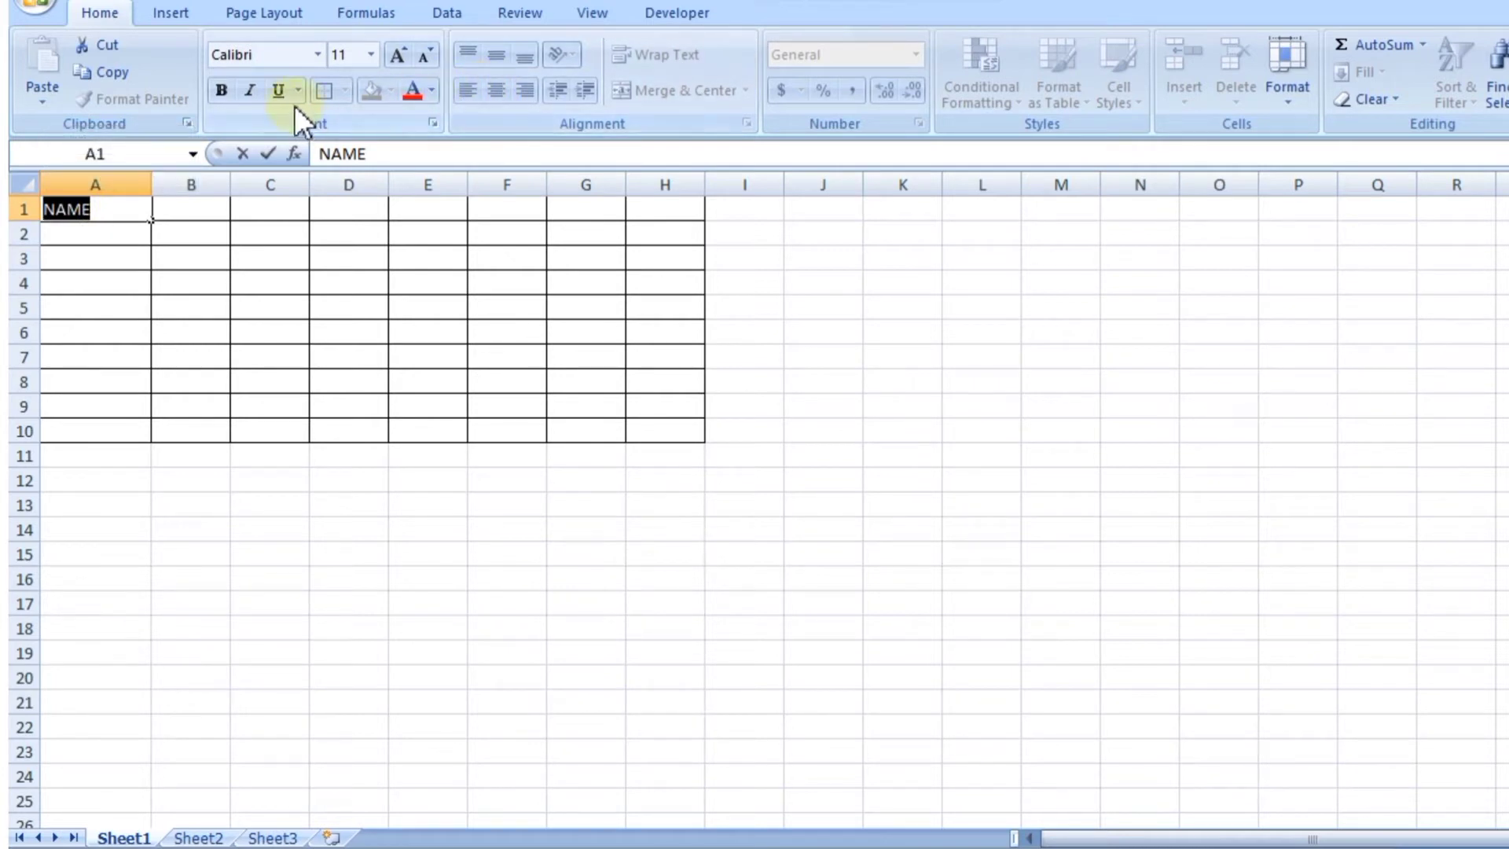
pyautogui.click(185, 303)
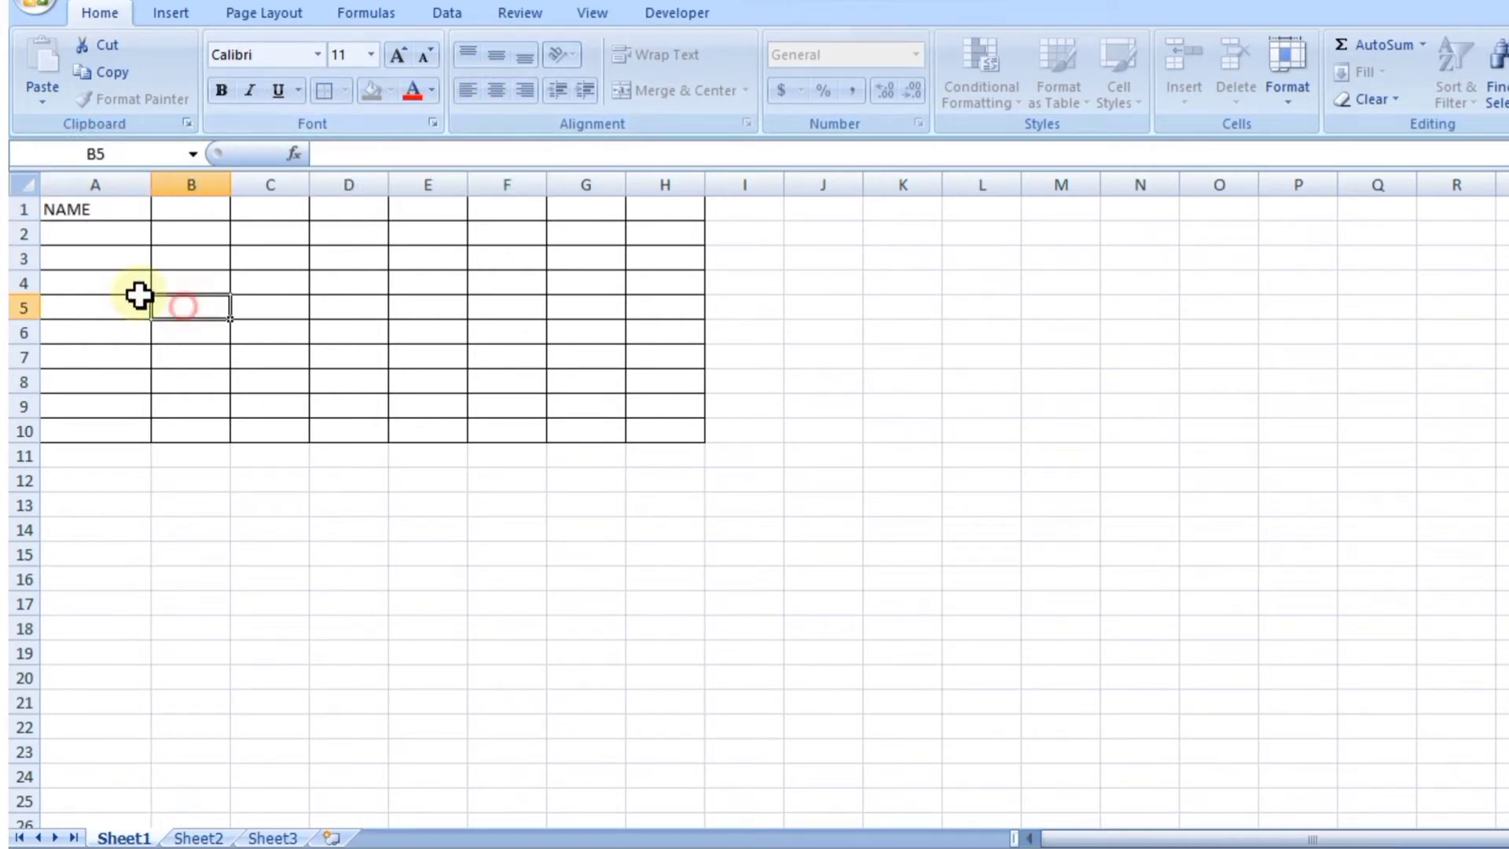
# Step: Center the NAME header horizontally in cell A1, and select the cell below it
pyautogui.click(111, 215)
pyautogui.click(494, 91)
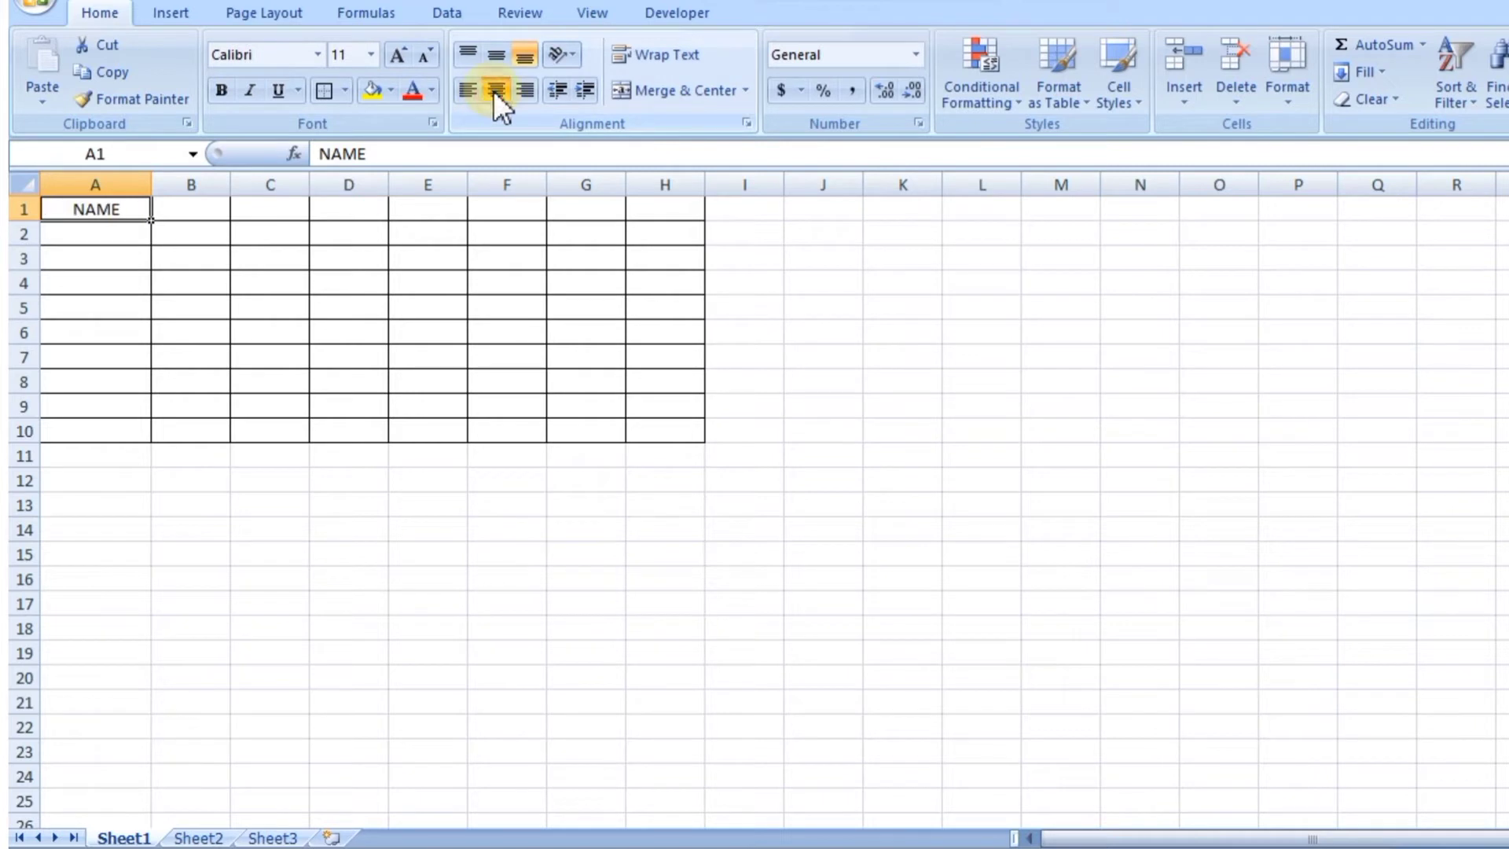
pyautogui.click(83, 236)
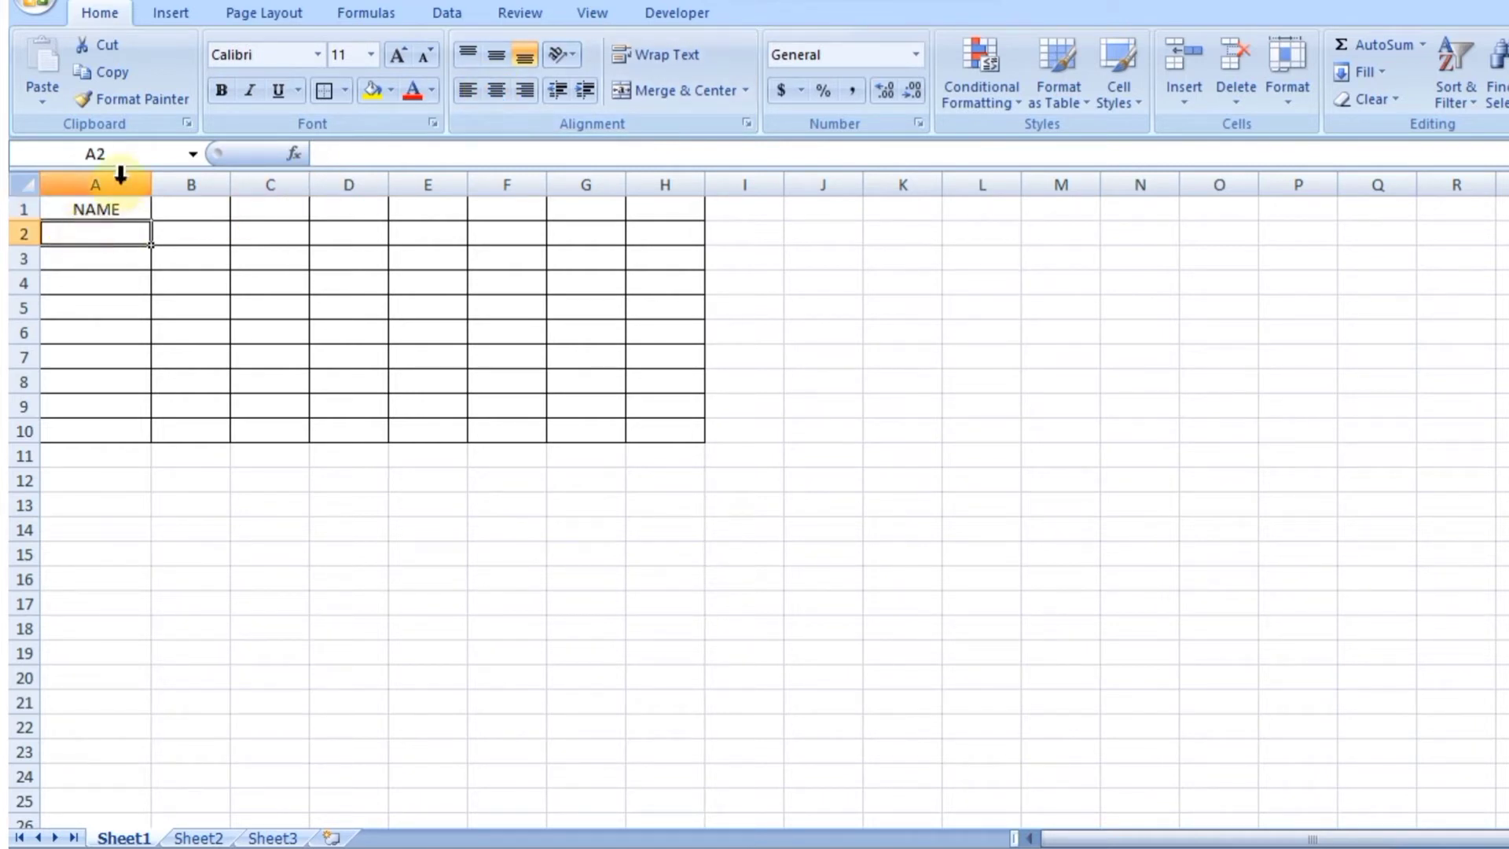
# Step: Fill cells A2 to A4 under the NAME header with the first three people's names in capitals
pyautogui.write('TAMI')
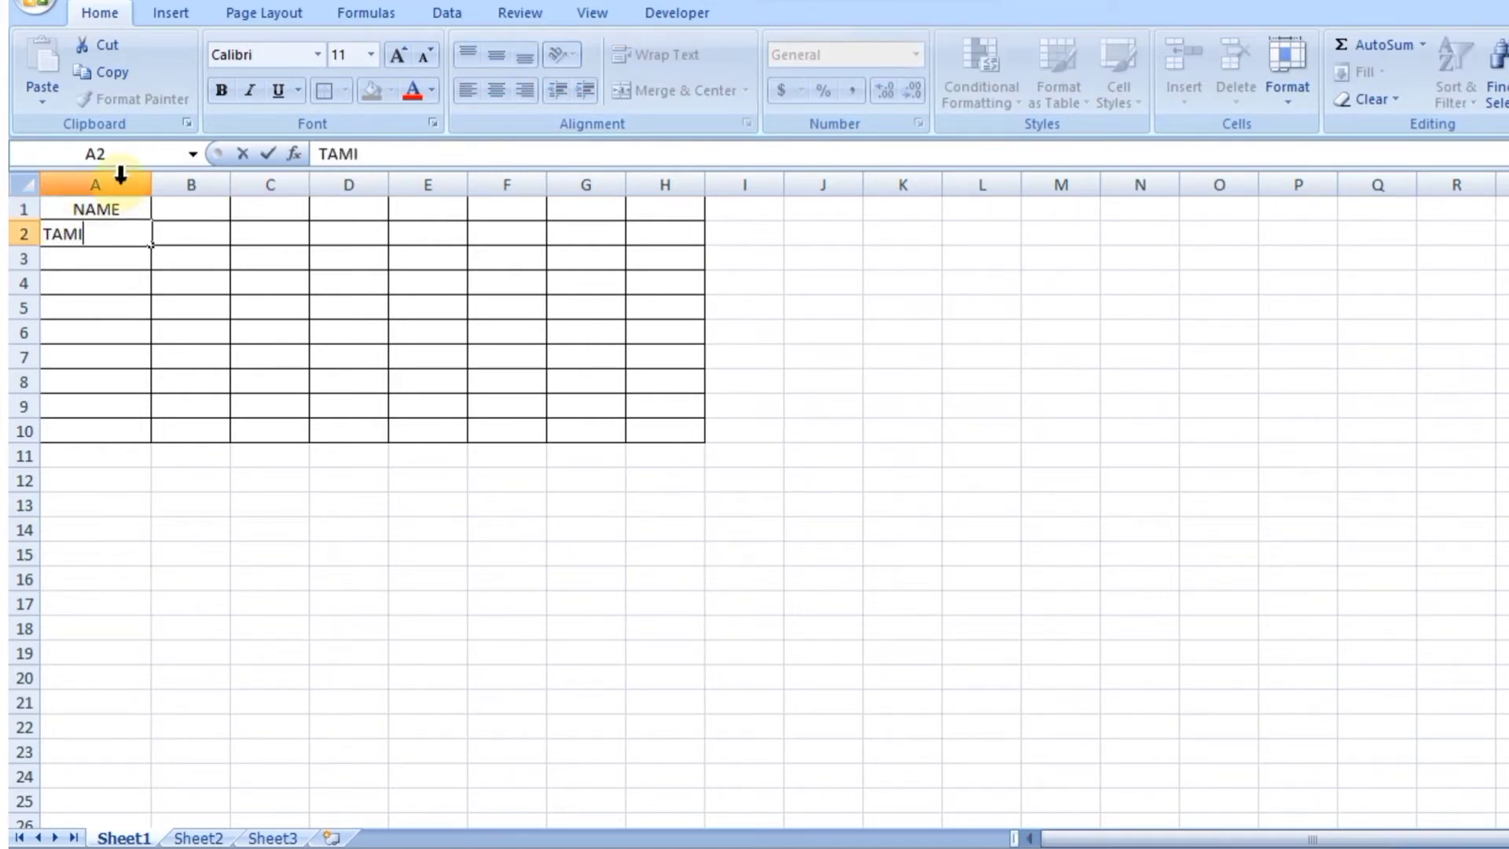
pyautogui.write('M')
pyautogui.press('Return')
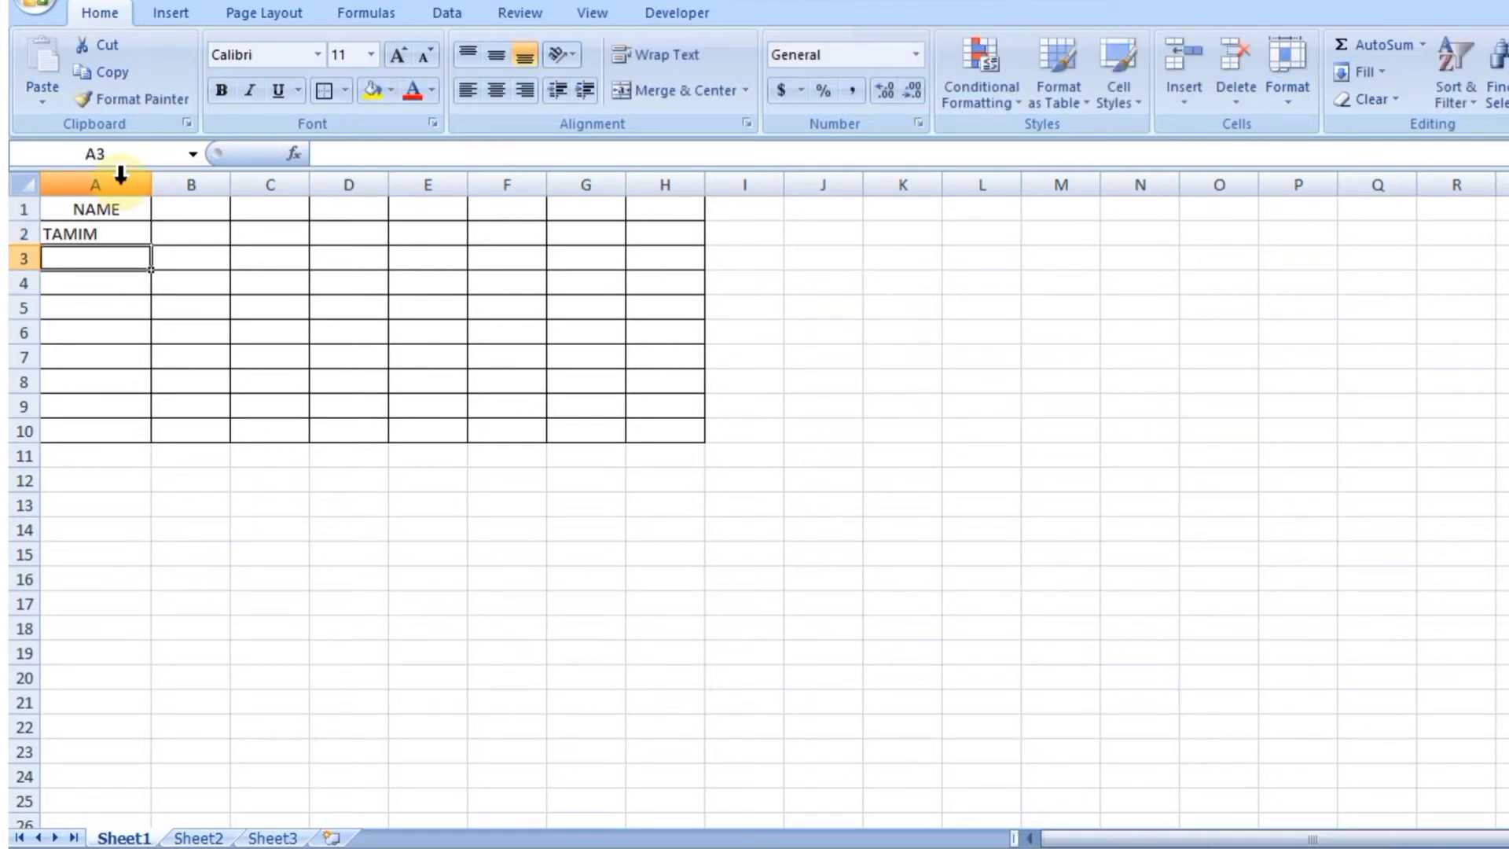
pyautogui.write('JHA')
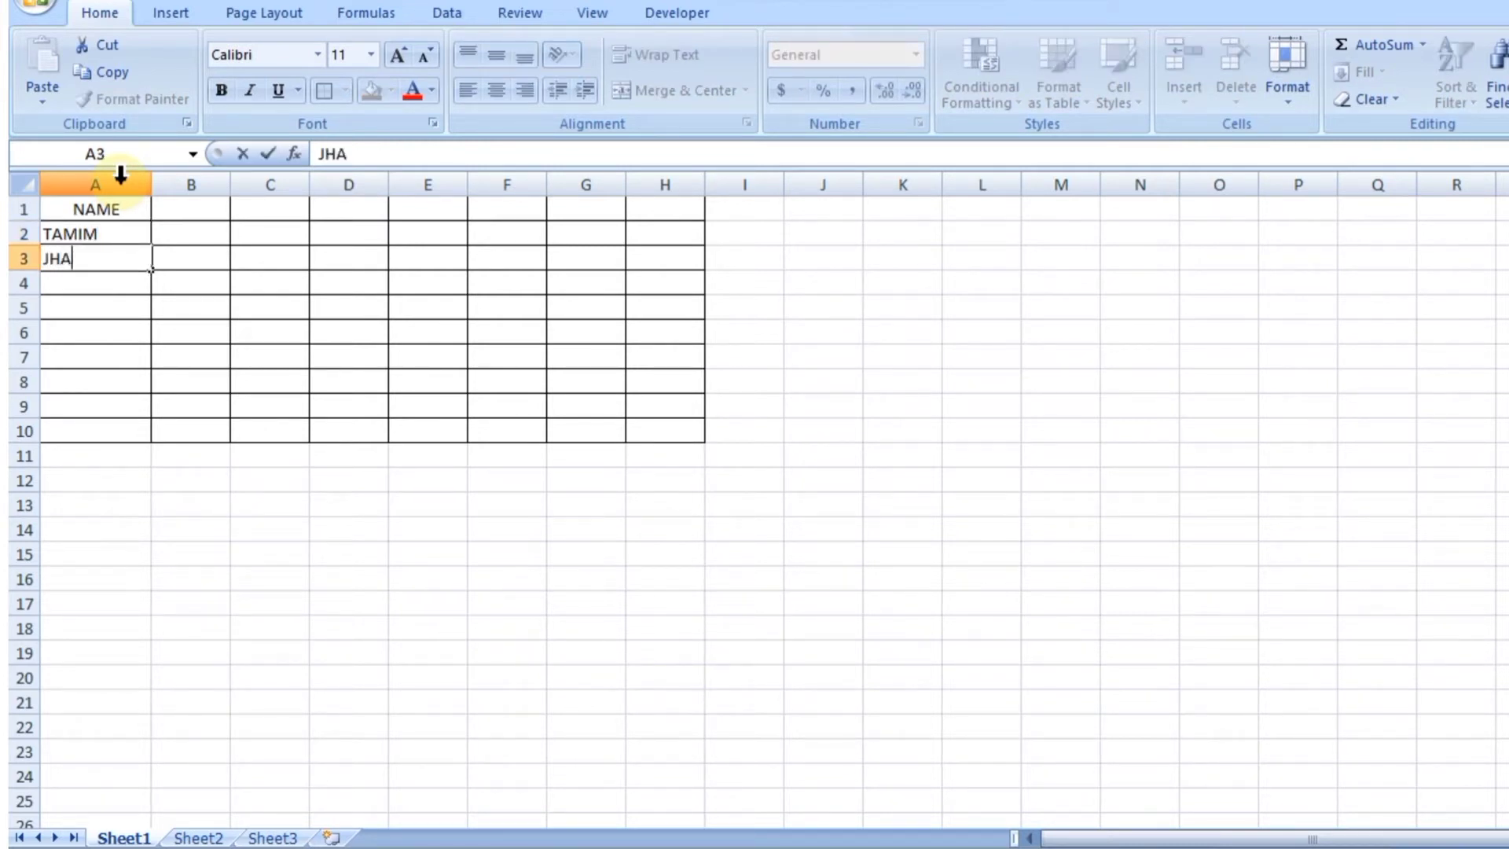
pyautogui.write('RNA')
pyautogui.press('Return')
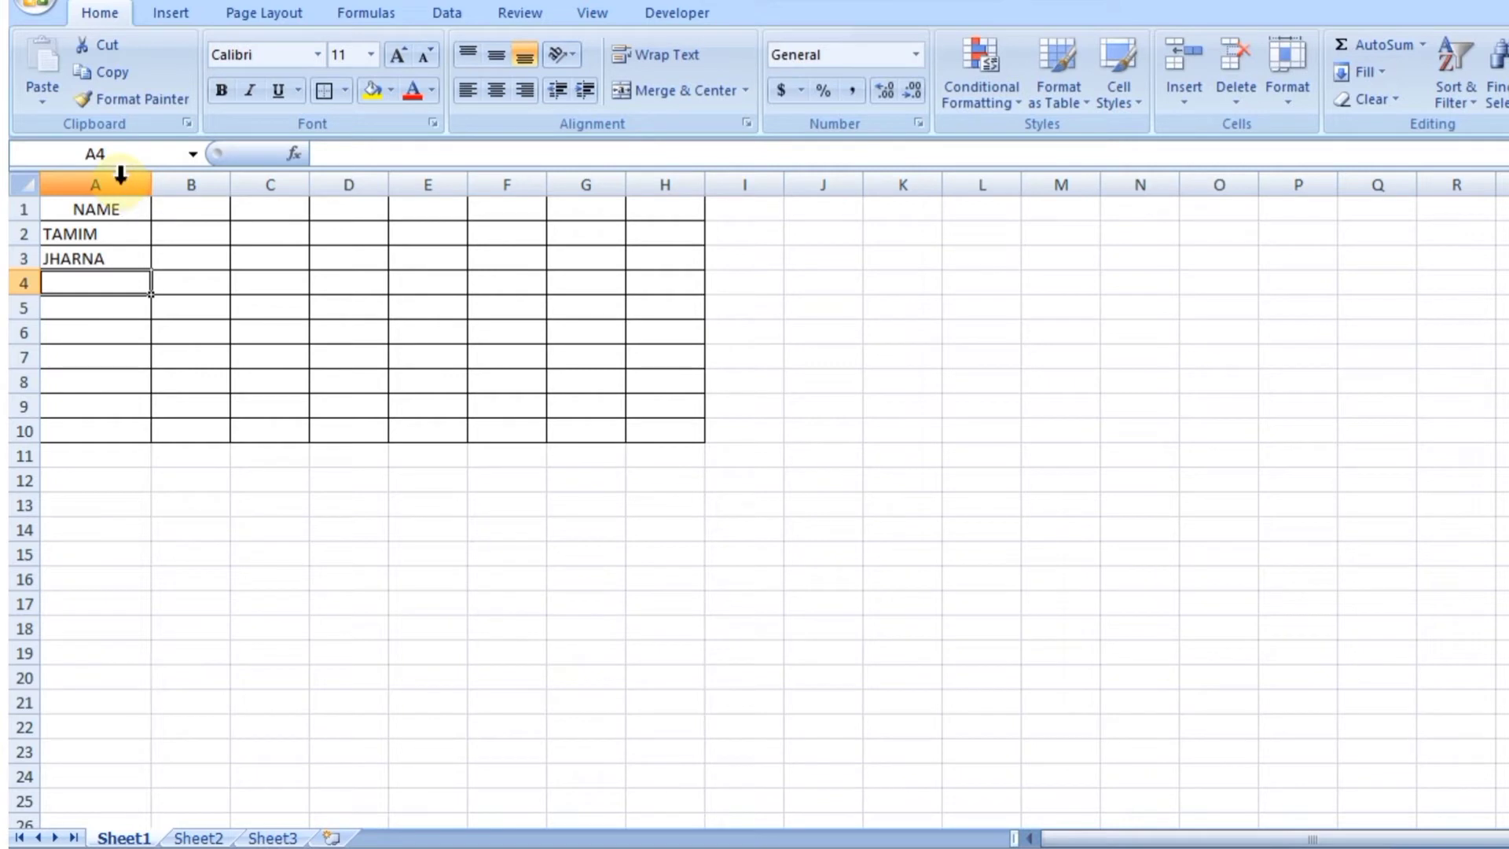
pyautogui.write('SI')
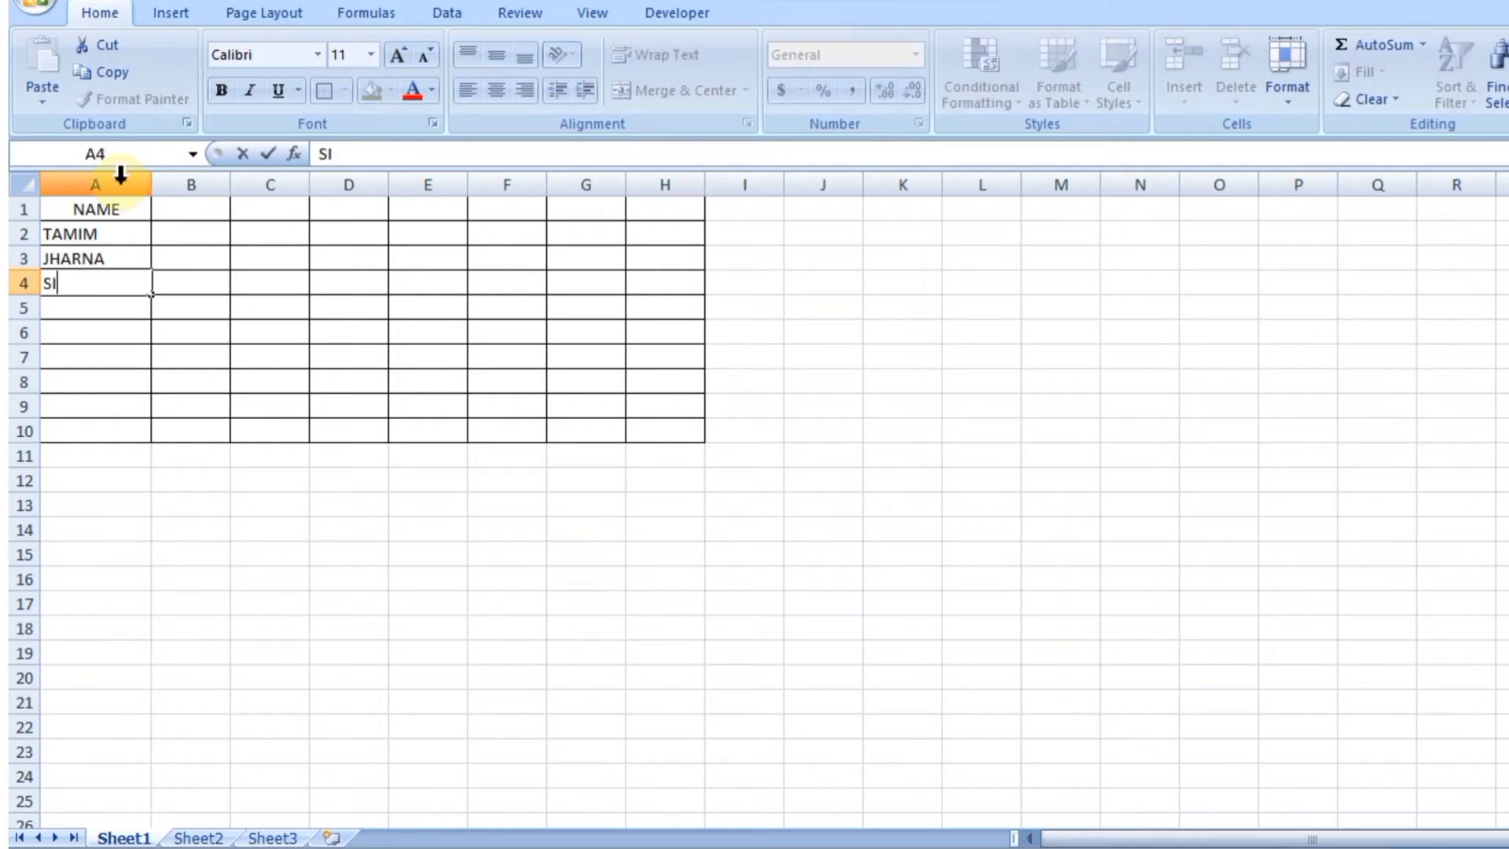
pyautogui.write('FAT')
pyautogui.press('Return')
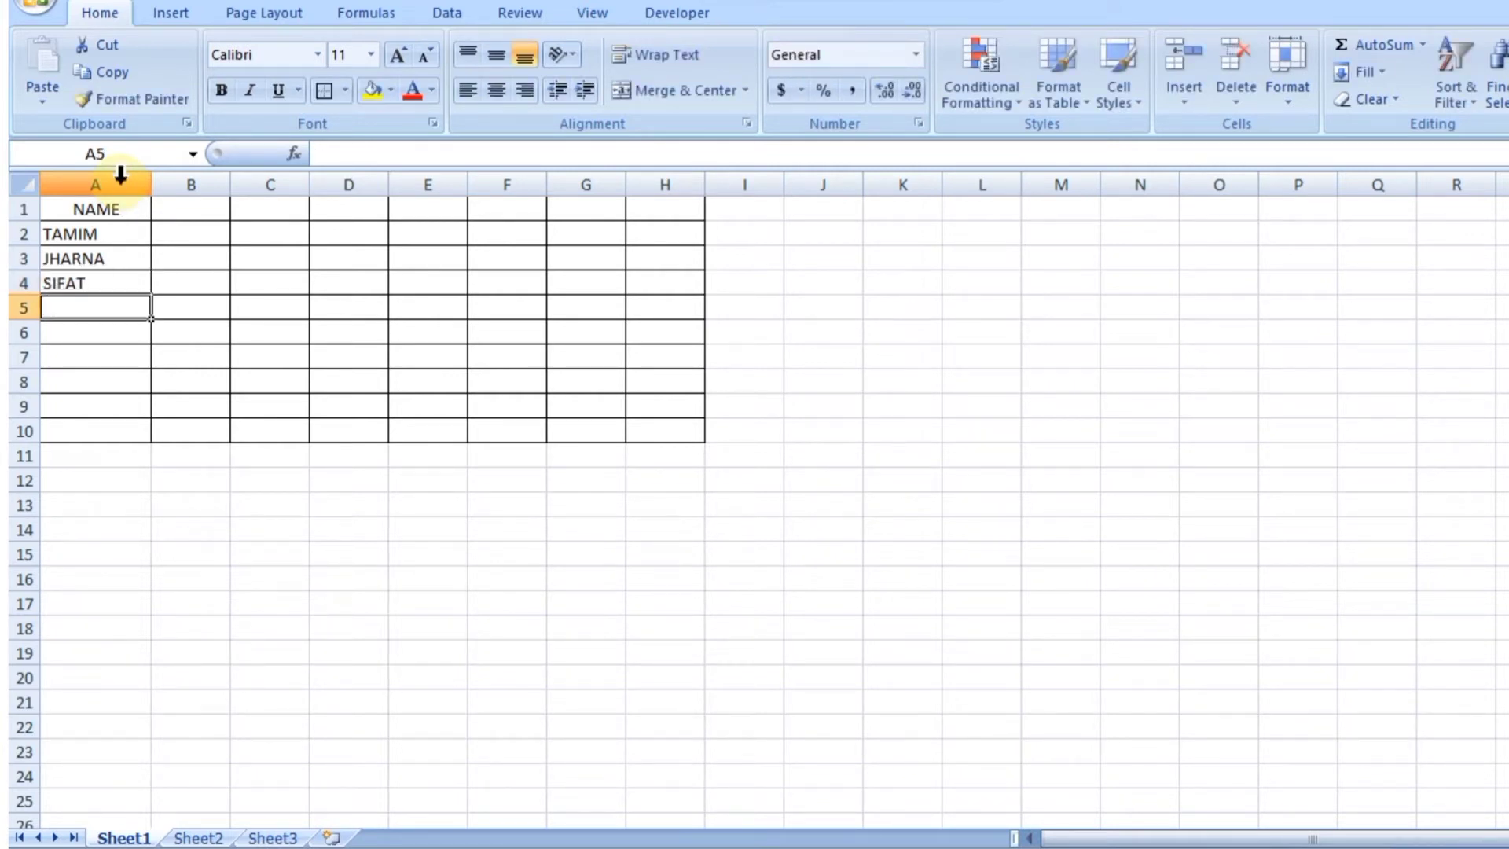
# Step: Continue the NAME column by entering three more people's names in capitals in cells A5 to A7
pyautogui.write('ZIHAD')
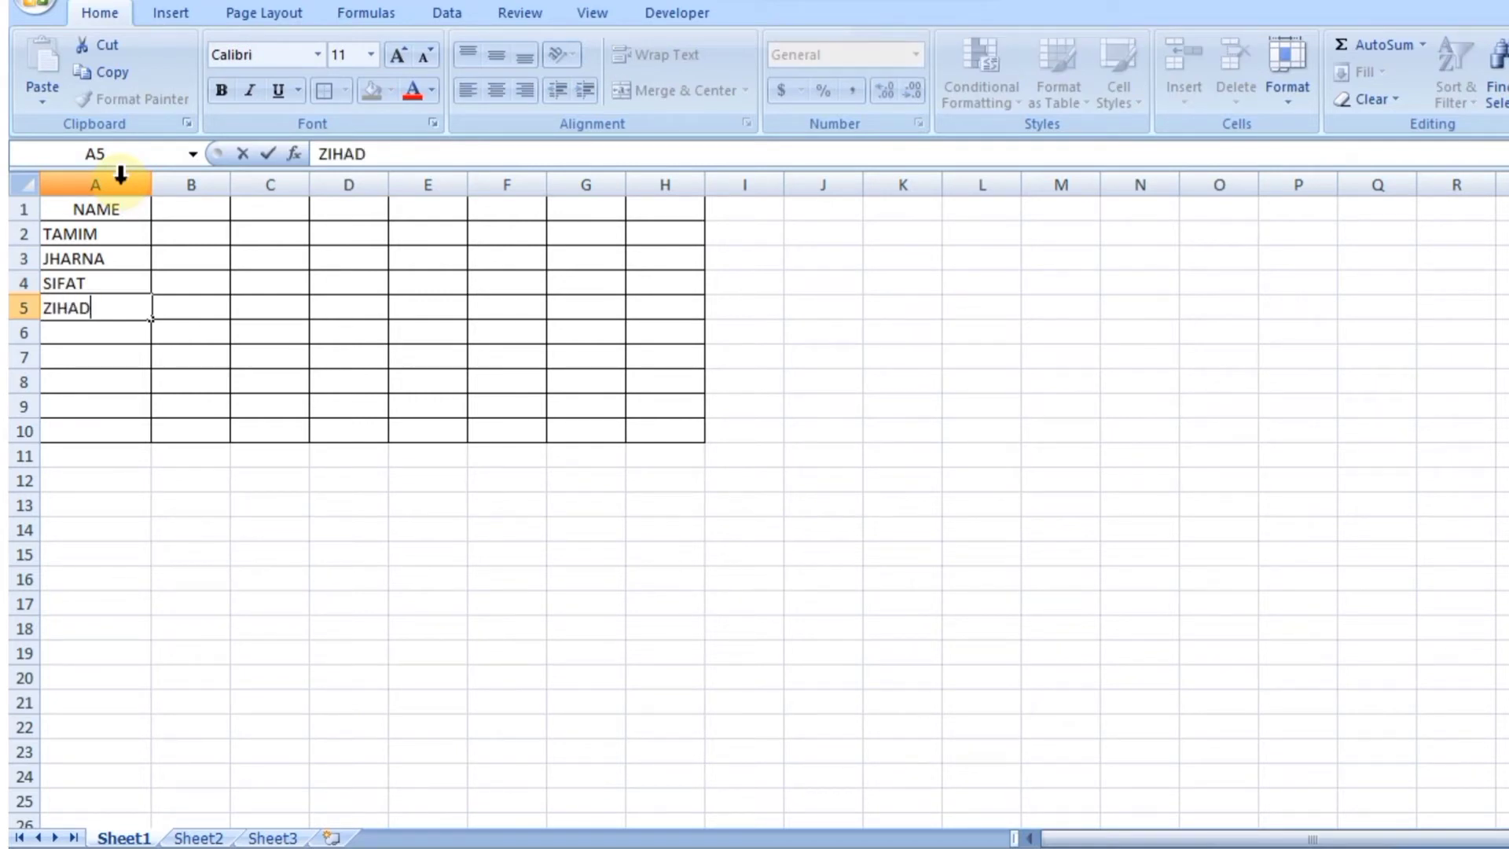
pyautogui.press('Return')
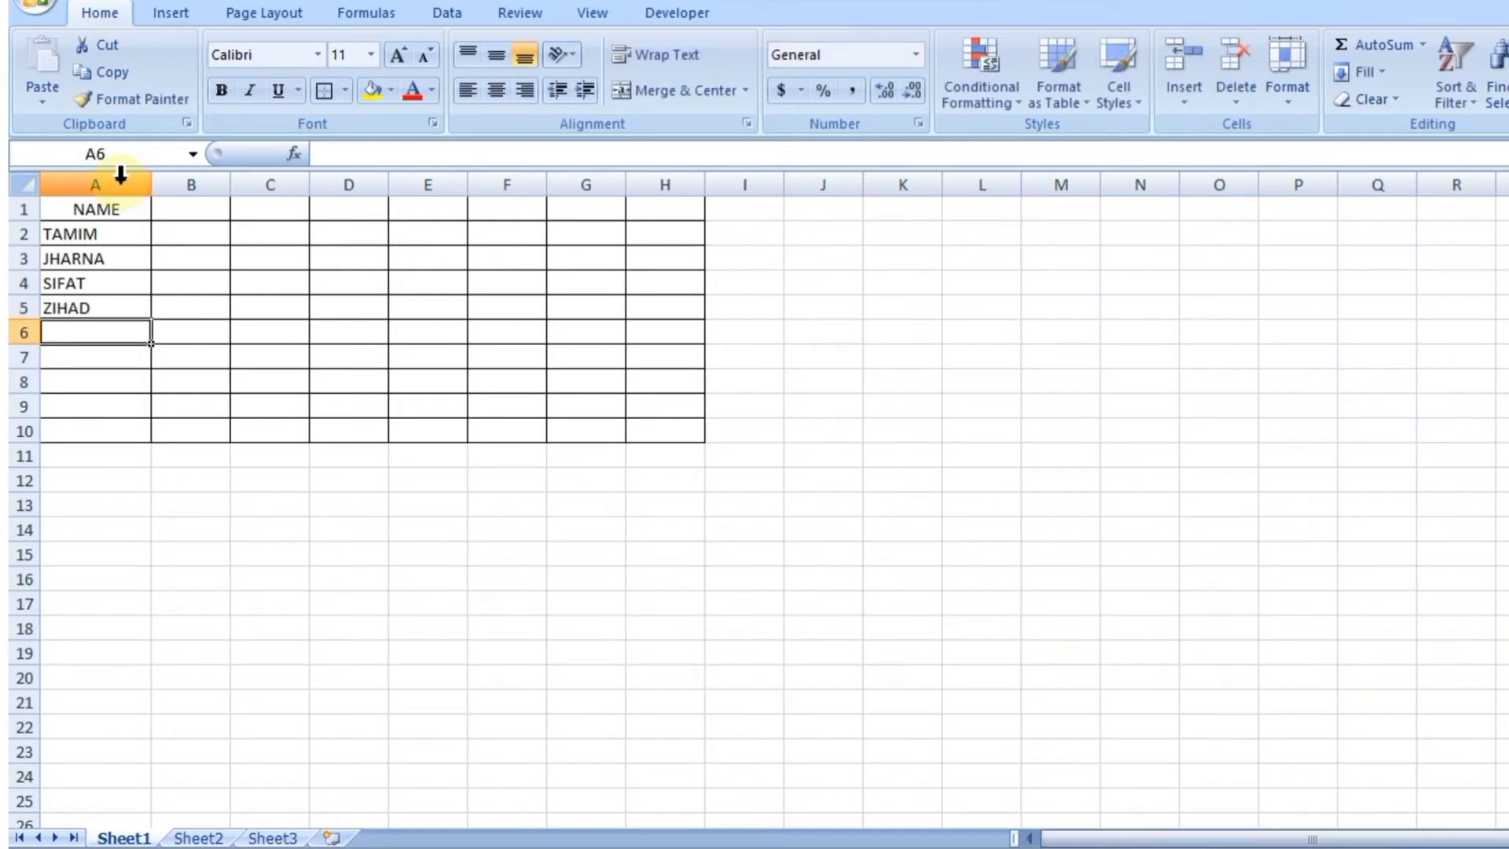
pyautogui.write('SICI')
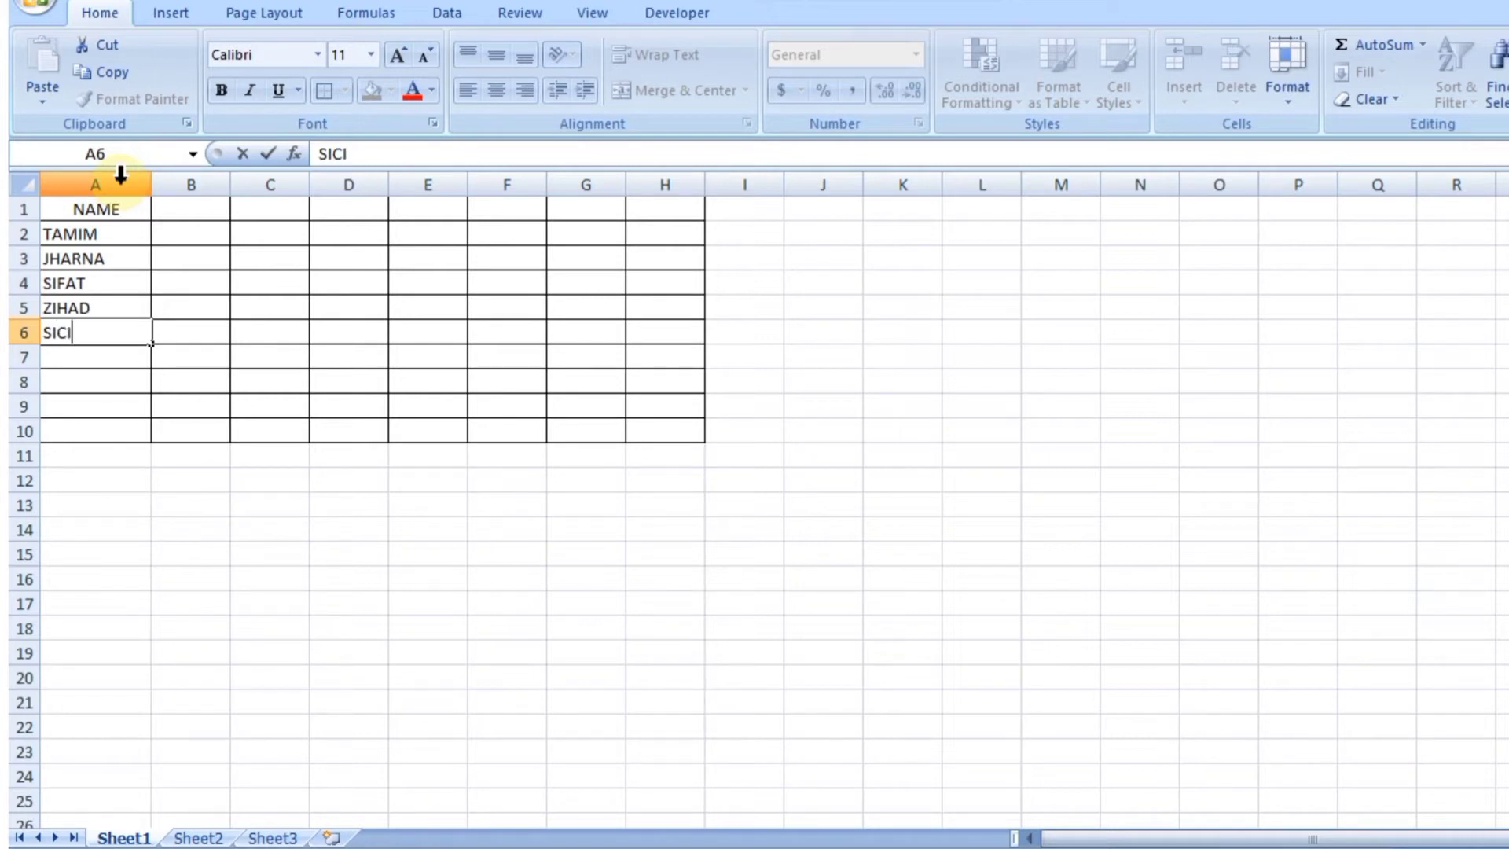
pyautogui.write('TAR')
pyautogui.press('Return')
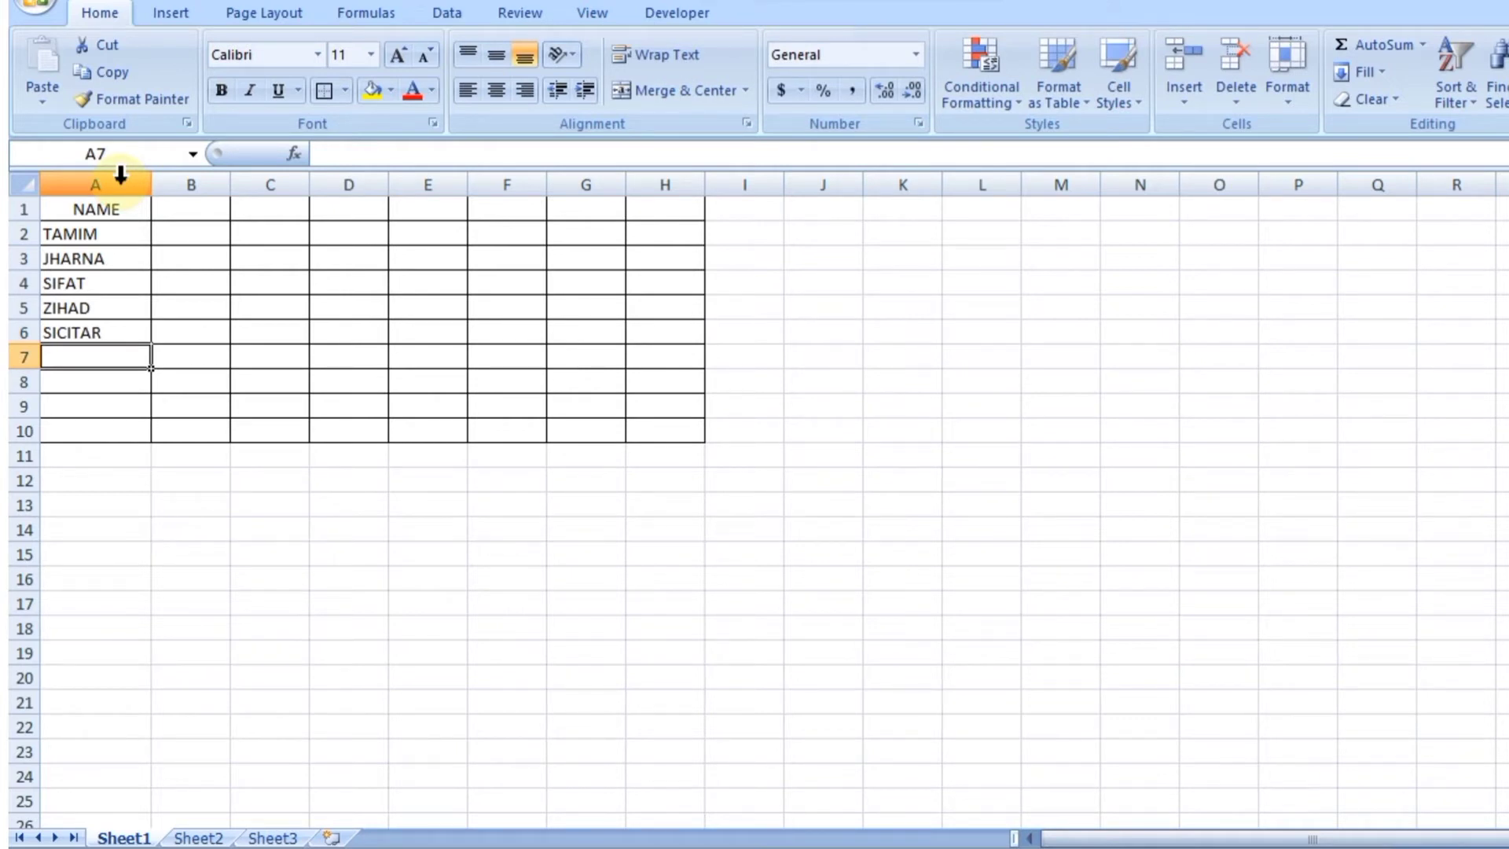
pyautogui.write('SA')
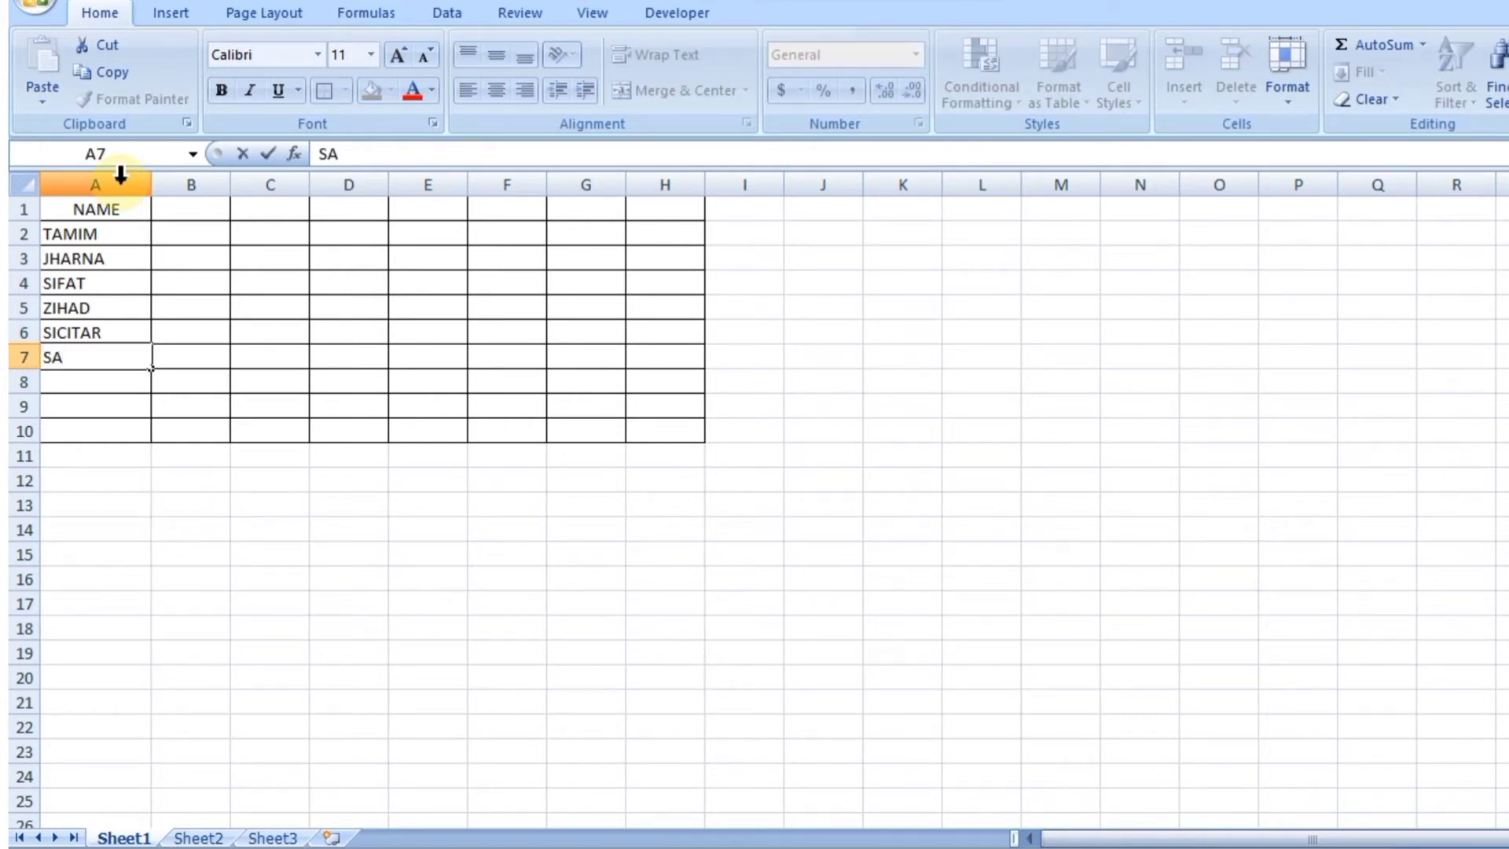
pyautogui.write('FAT')
pyautogui.press('Return')
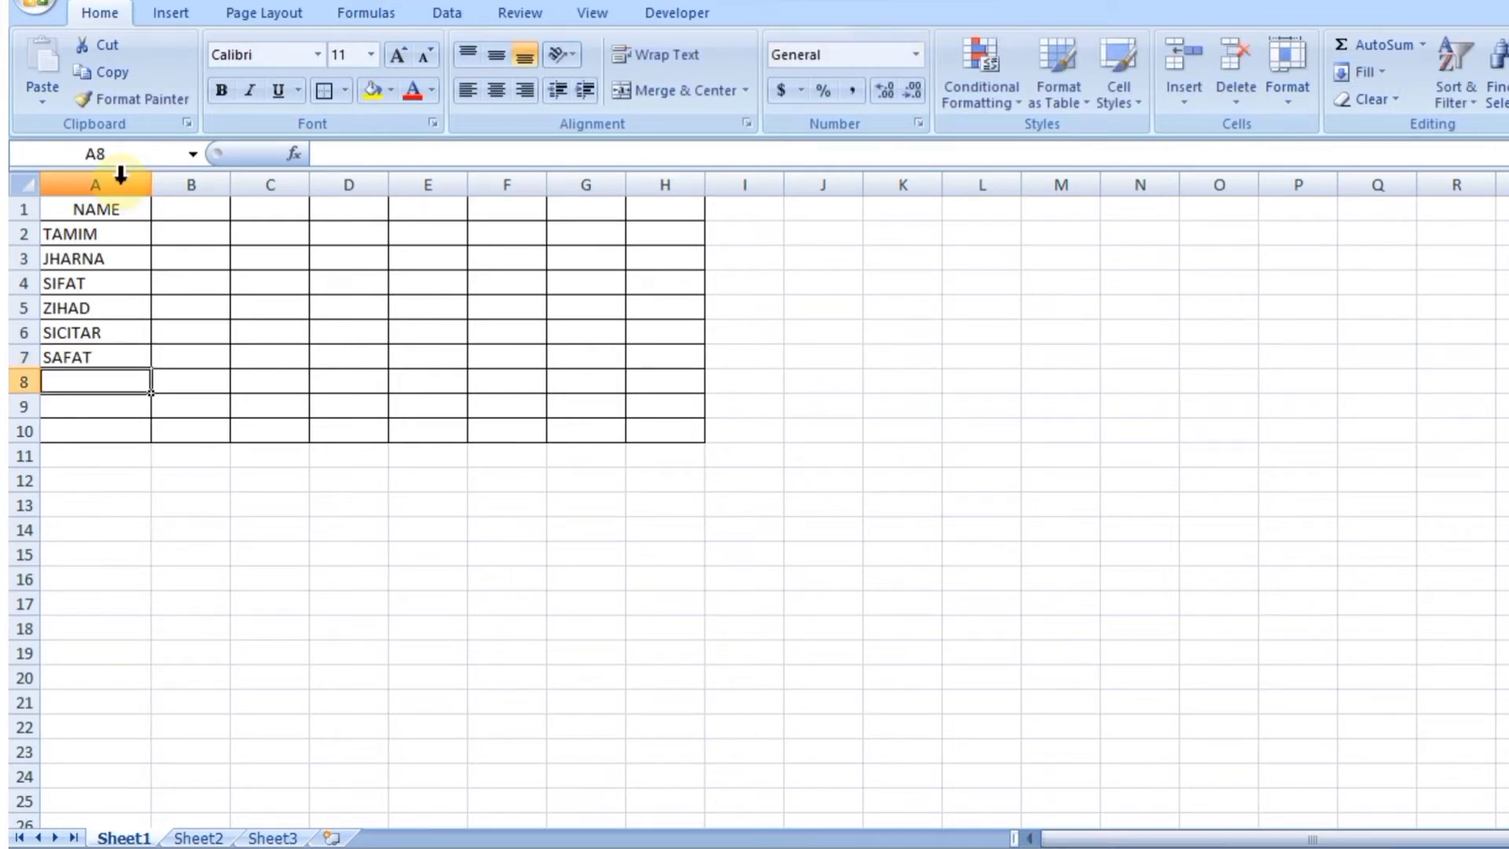
# Step: Complete the NAME column with the last three people's names in capitals in cells A8 to A10
pyautogui.write('TAM')
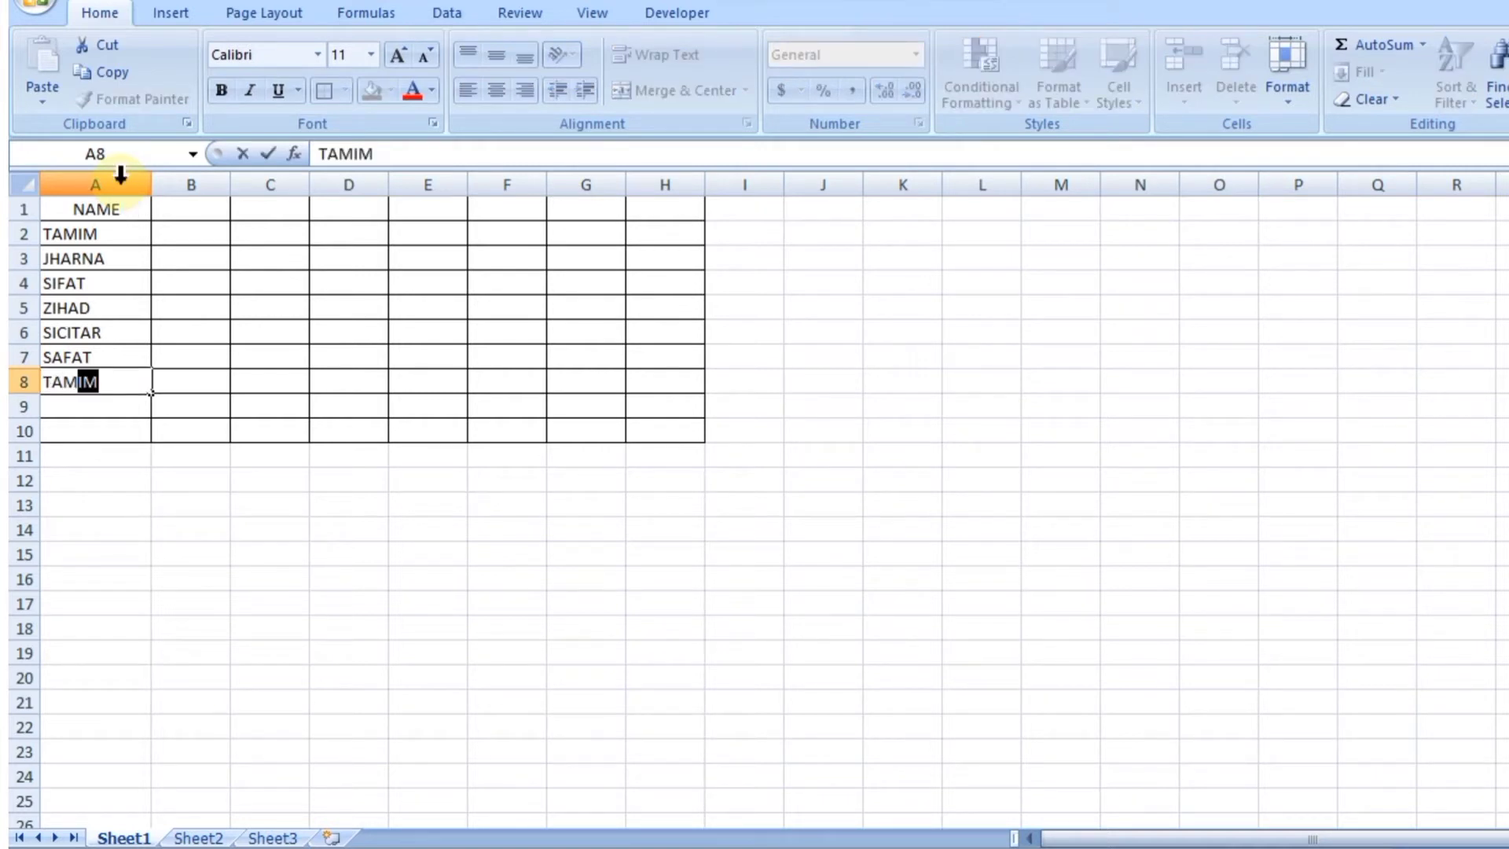
pyautogui.write('BIR')
pyautogui.press('Return')
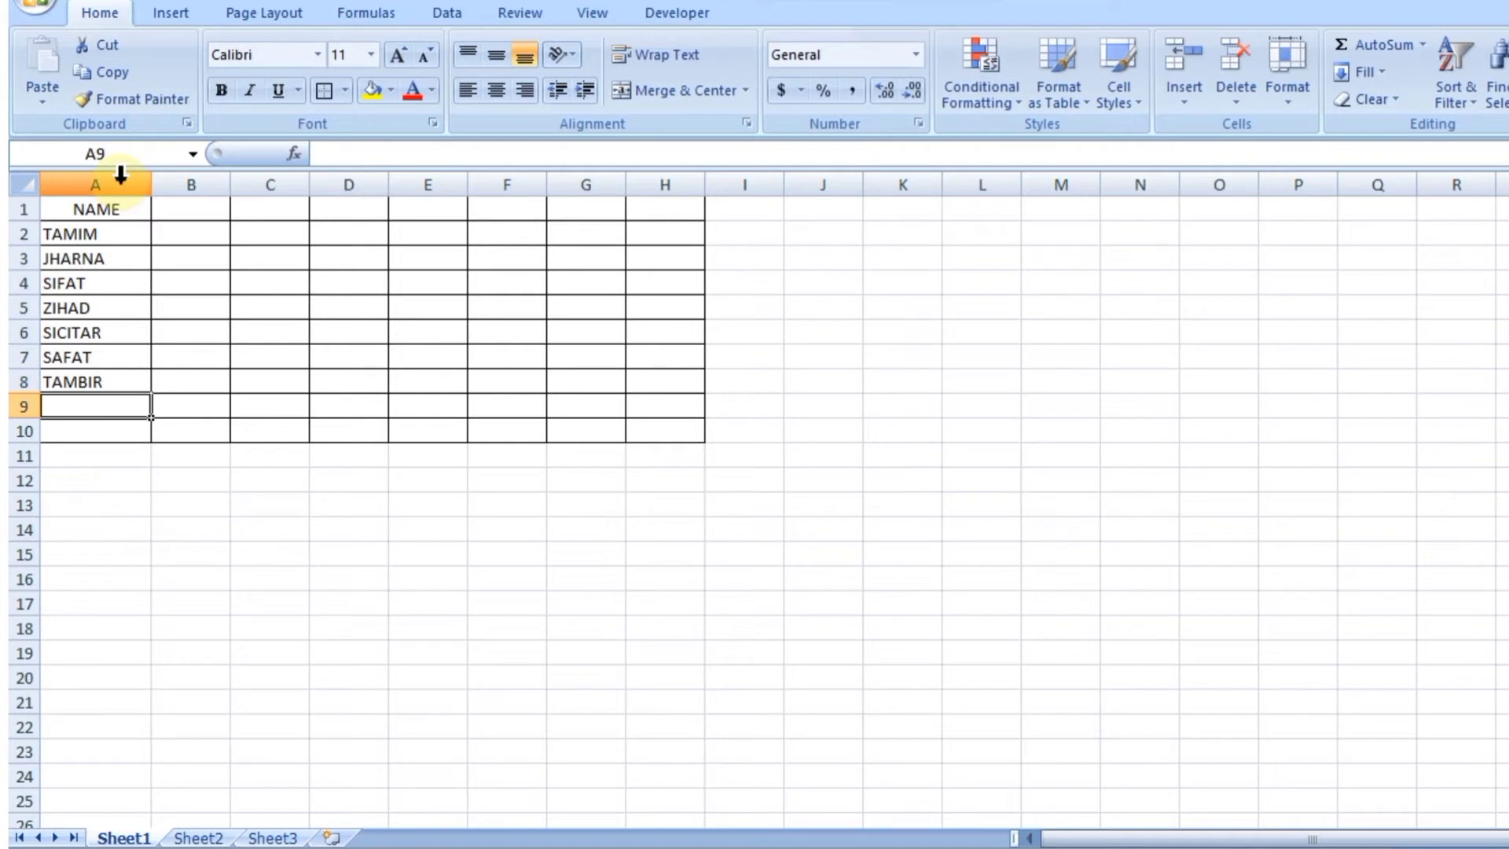
pyautogui.write('MIM')
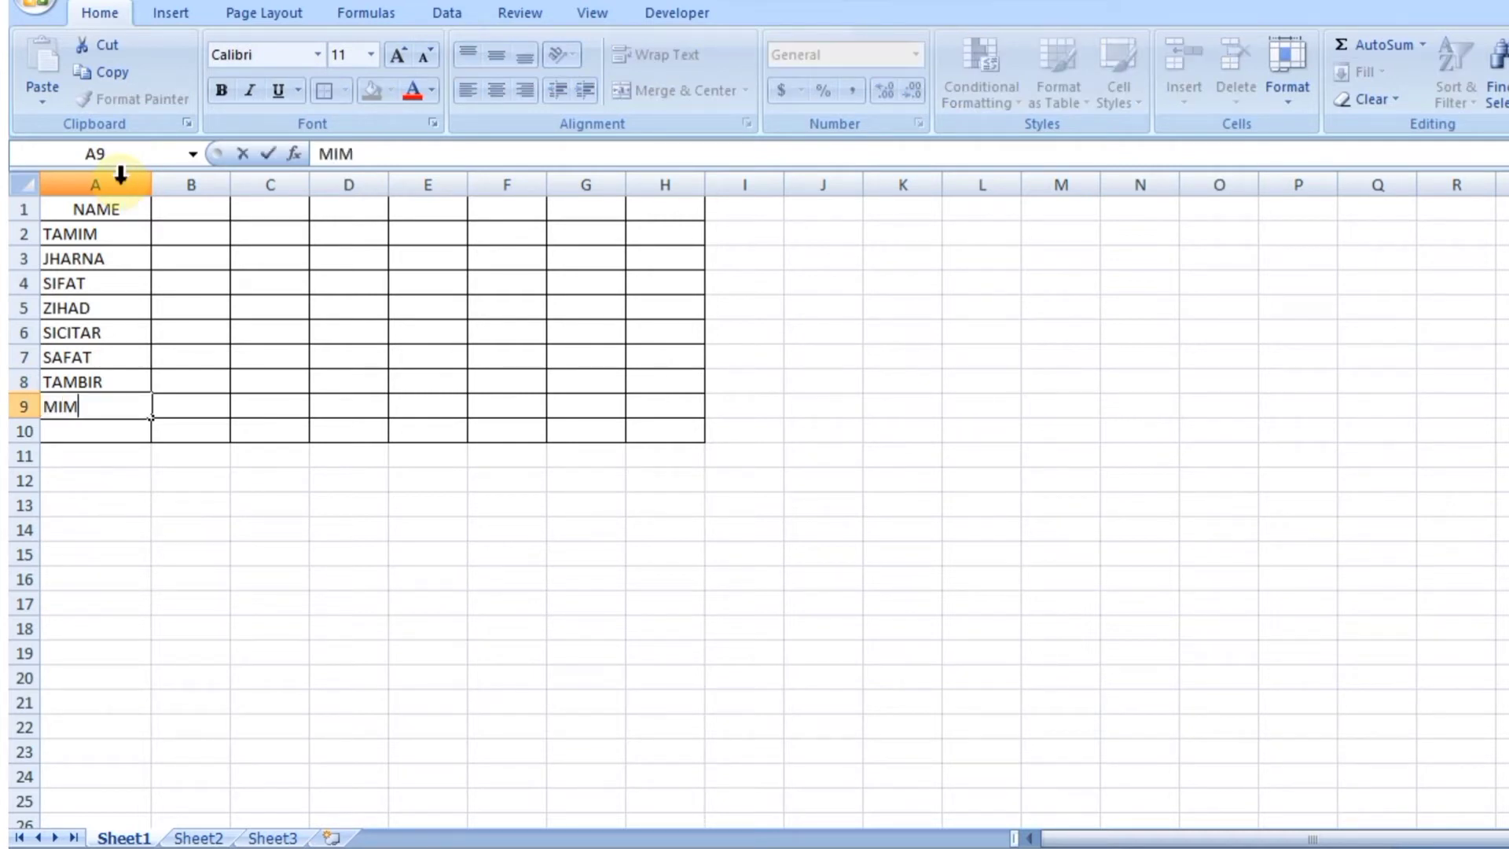
pyautogui.press('Return')
pyautogui.write('LAMIA')
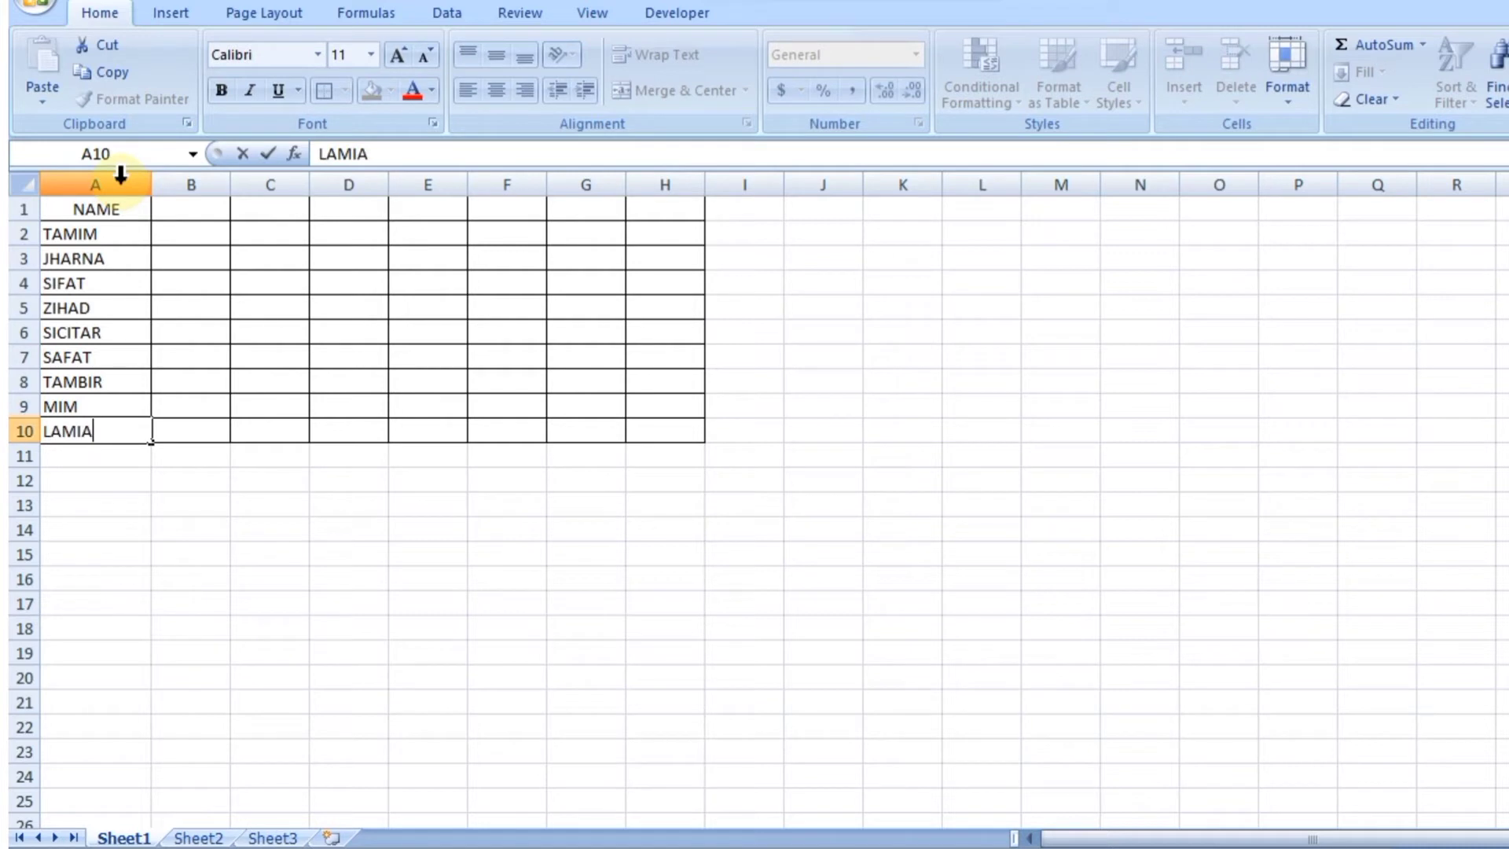
pyautogui.press('Return')
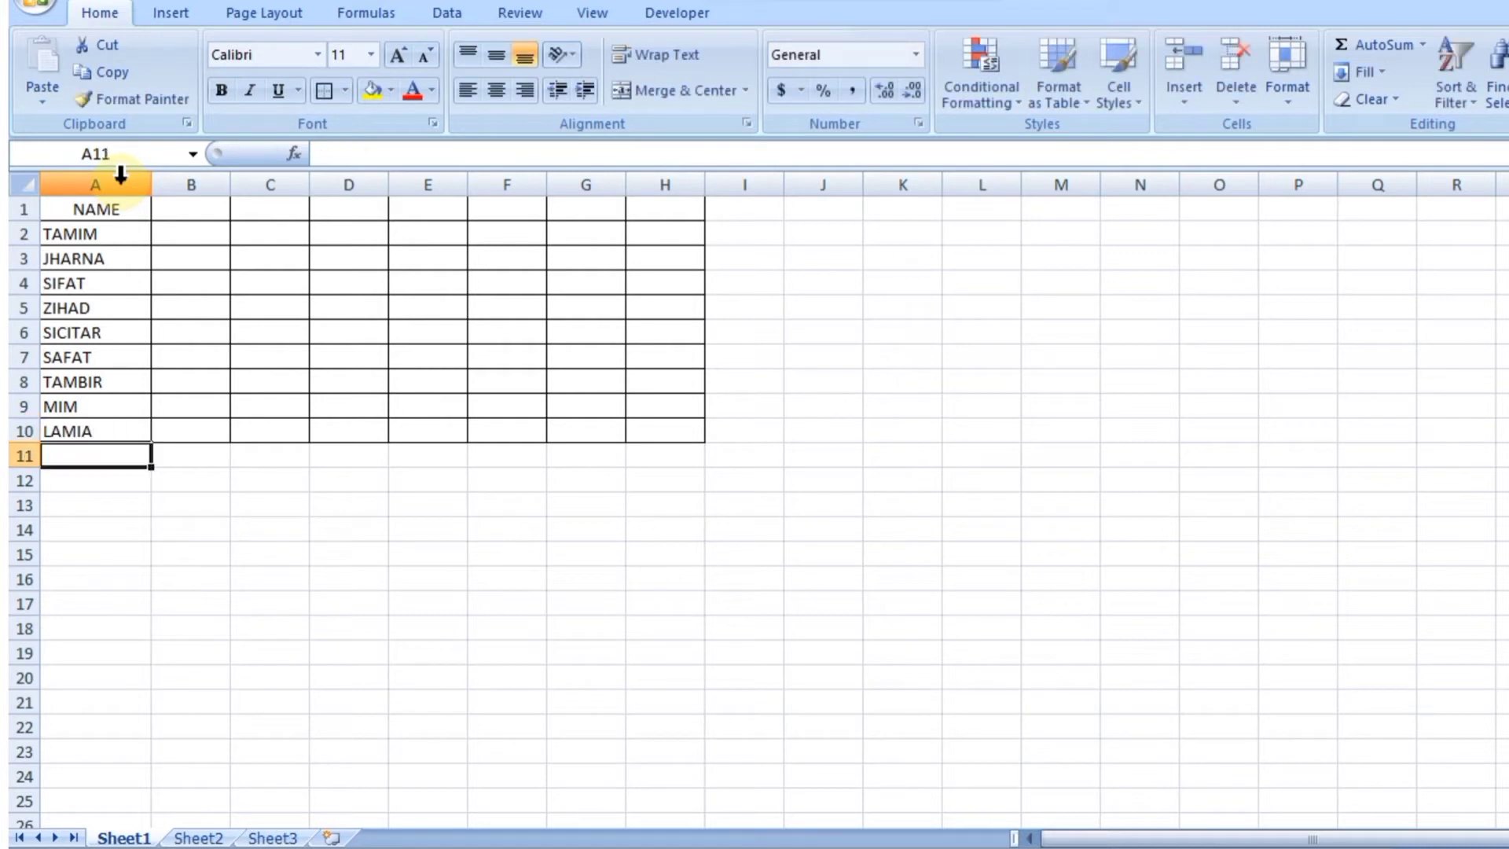
# Step: Apply All Borders to the range B1:H2, and deselect the range
pyautogui.click(181, 210)
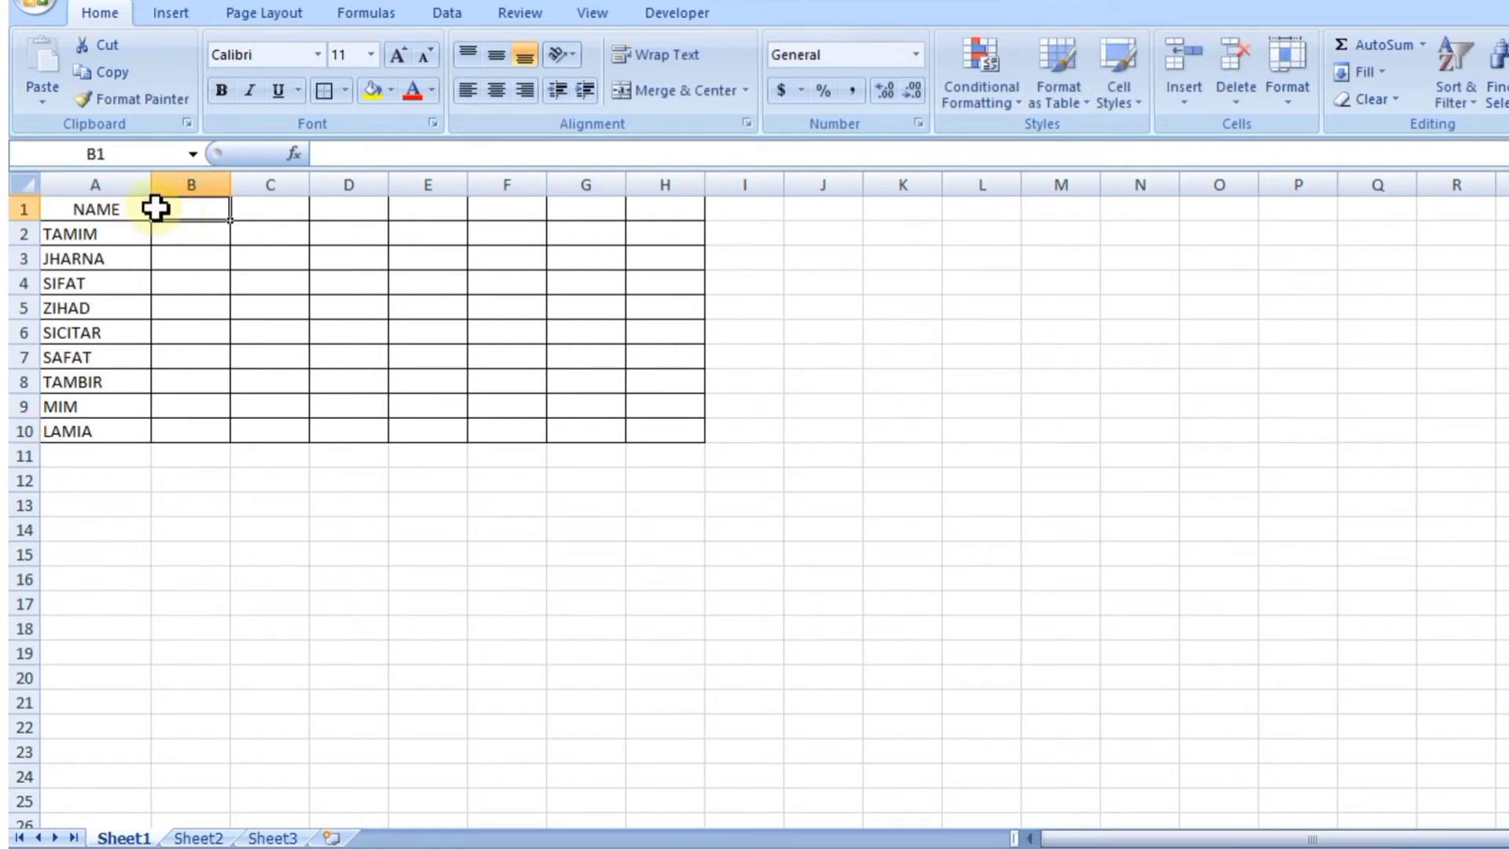
pyautogui.moveTo(151, 224); pyautogui.dragTo(646, 238)
pyautogui.click(162, 216)
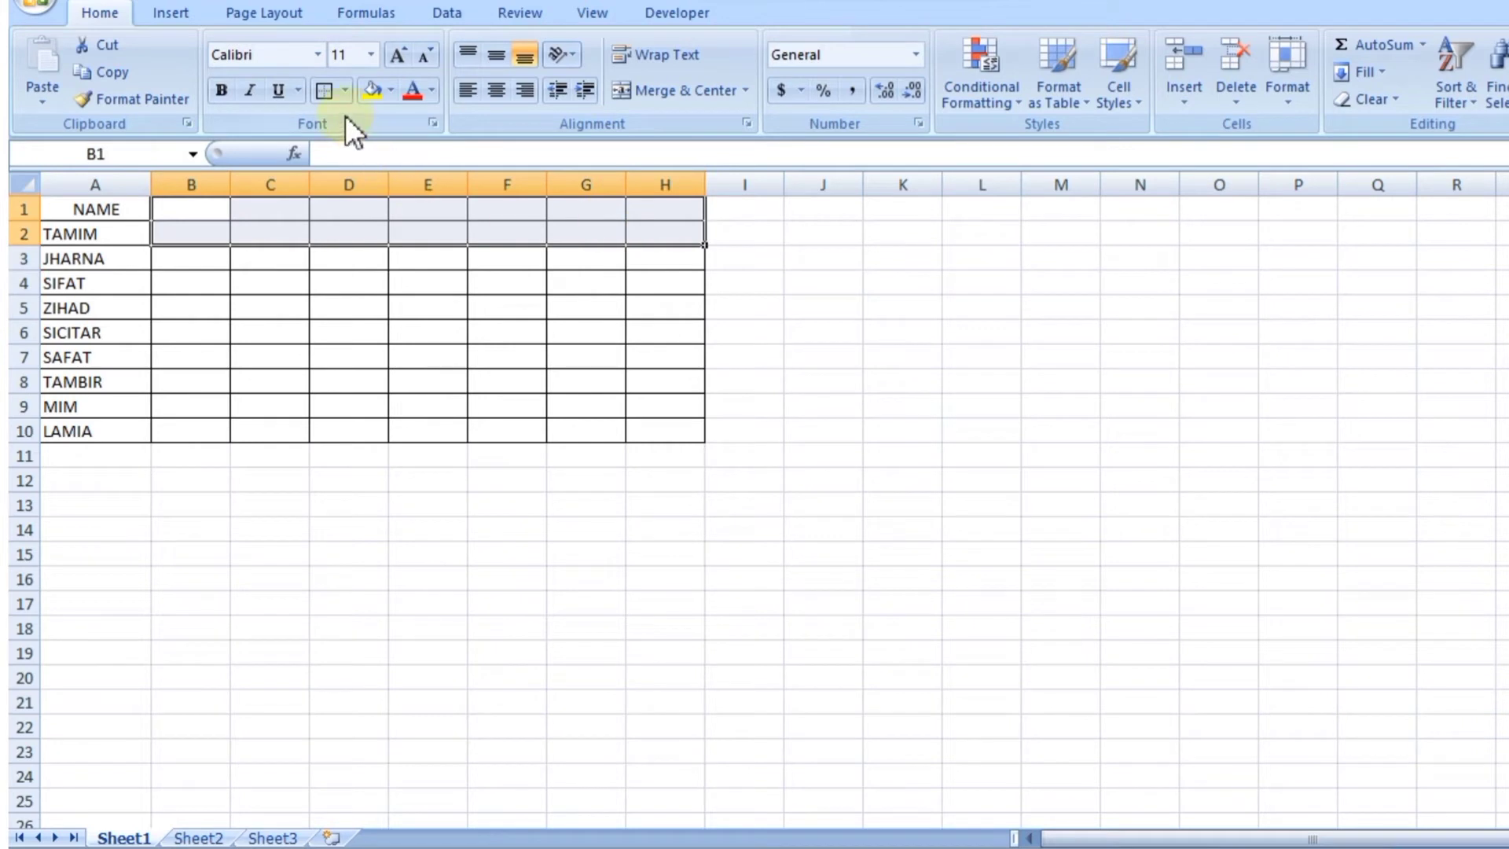
pyautogui.click(345, 90)
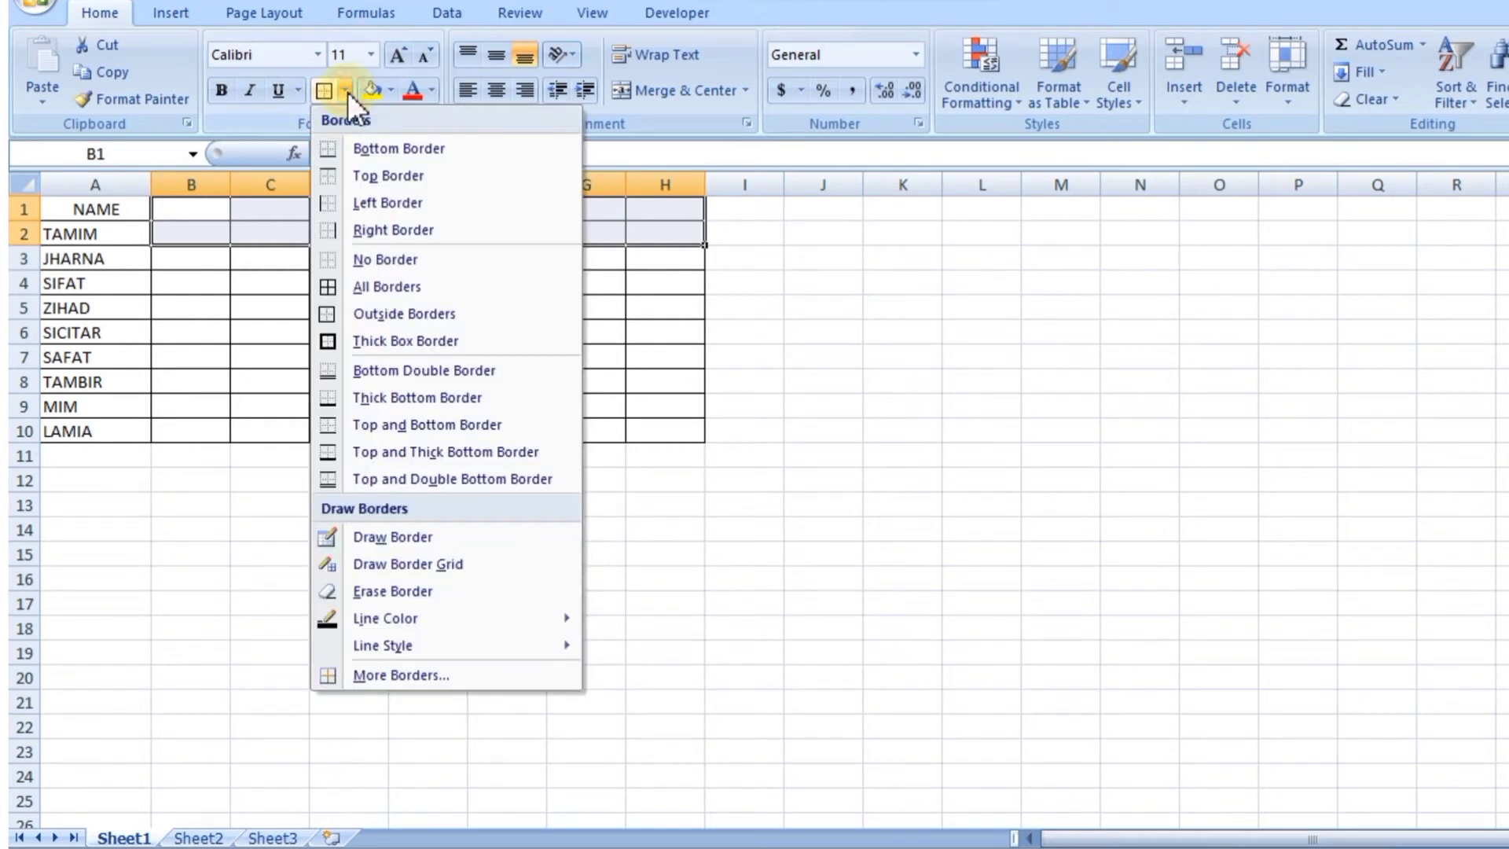
pyautogui.click(385, 288)
pyautogui.click(949, 343)
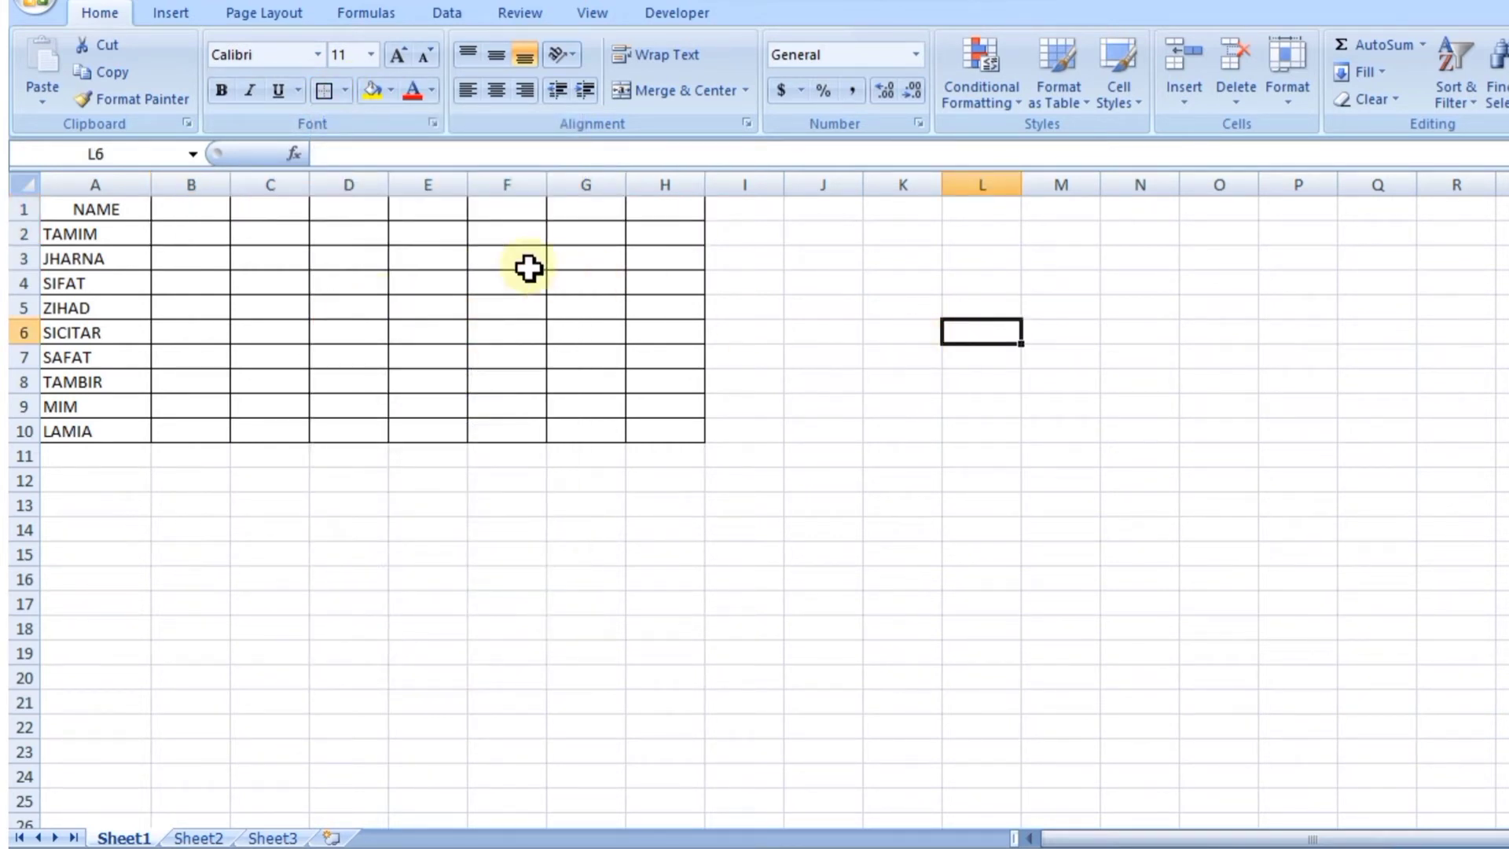
# Step: Increase the height of header row 1 to about twice the height of the other rows
pyautogui.click(177, 208)
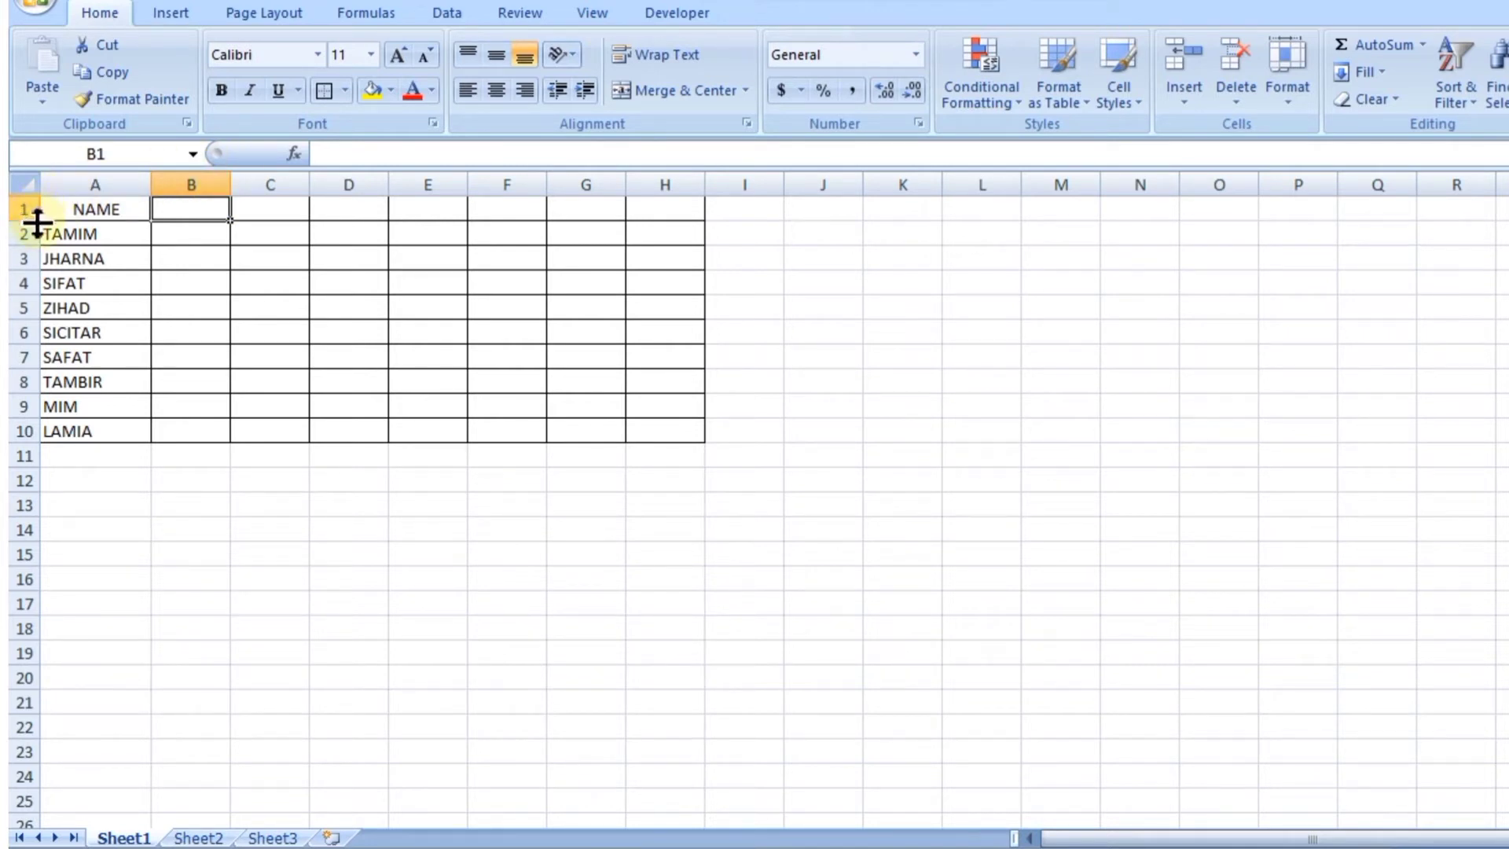
pyautogui.moveTo(37, 223); pyautogui.dragTo(37, 252)
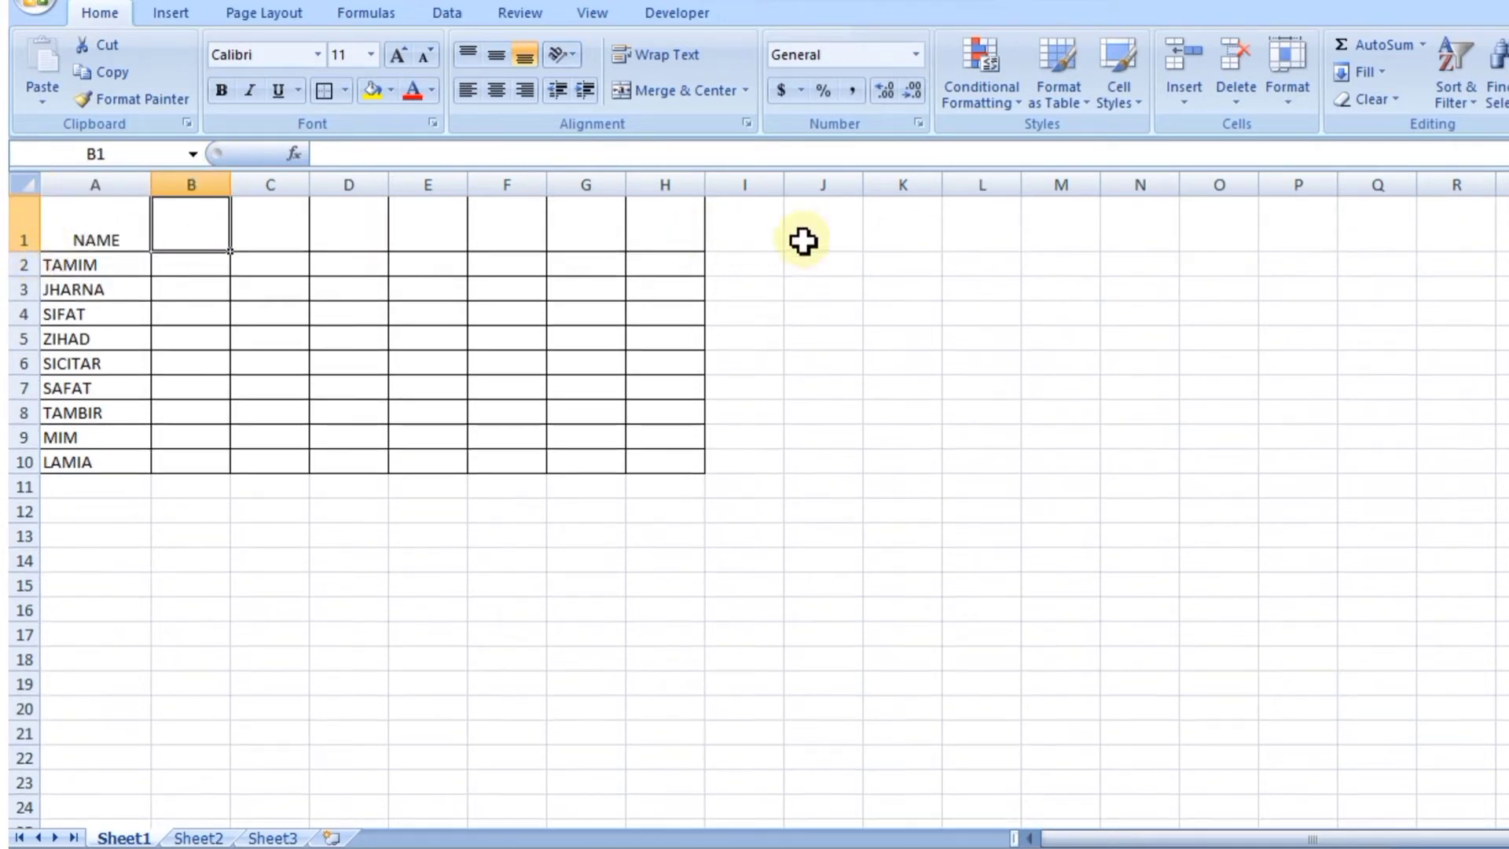
pyautogui.click(805, 240)
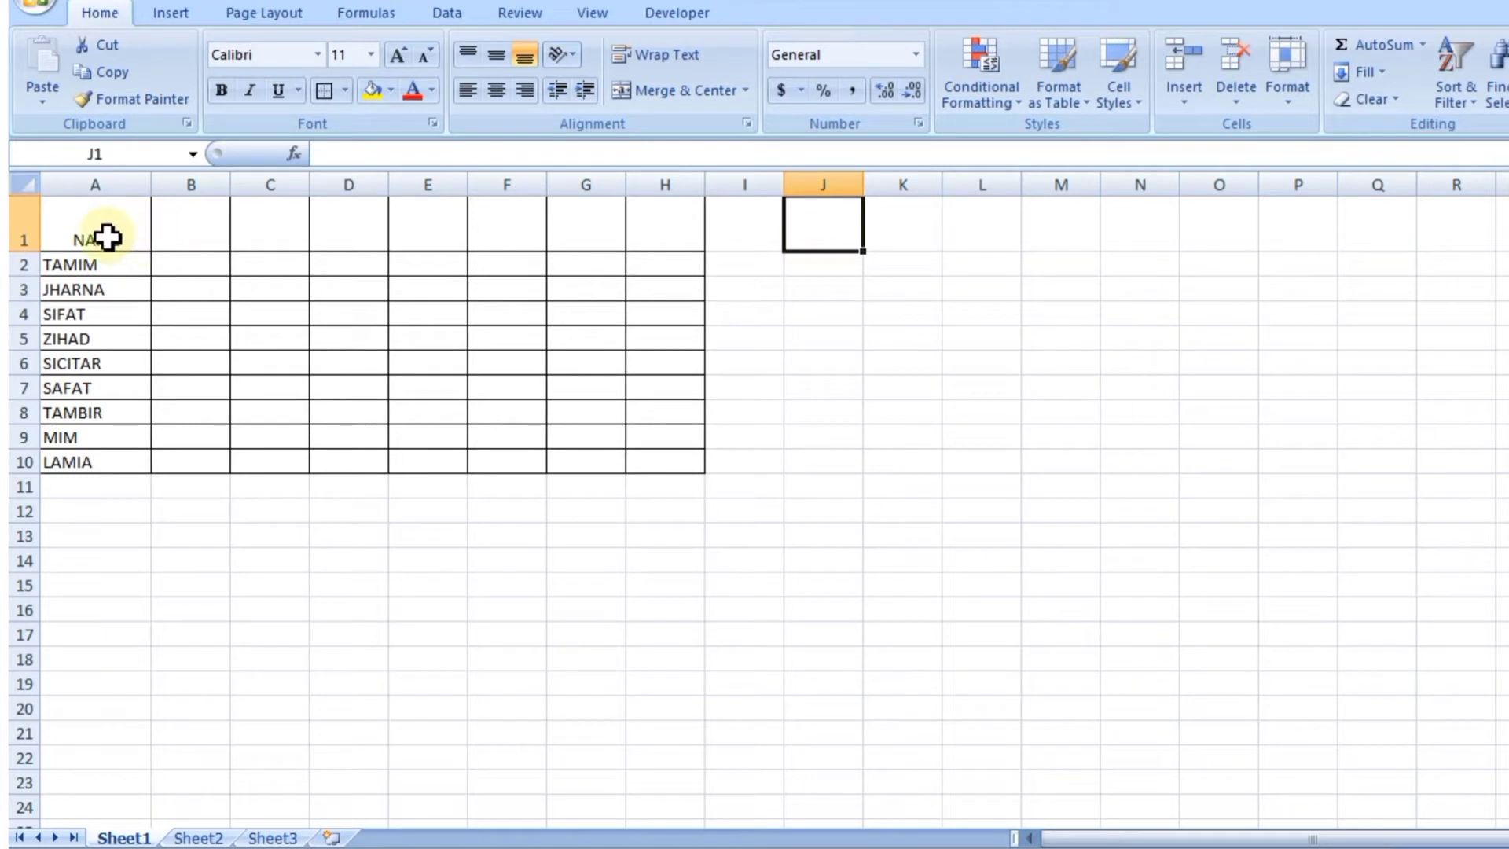
pyautogui.click(496, 92)
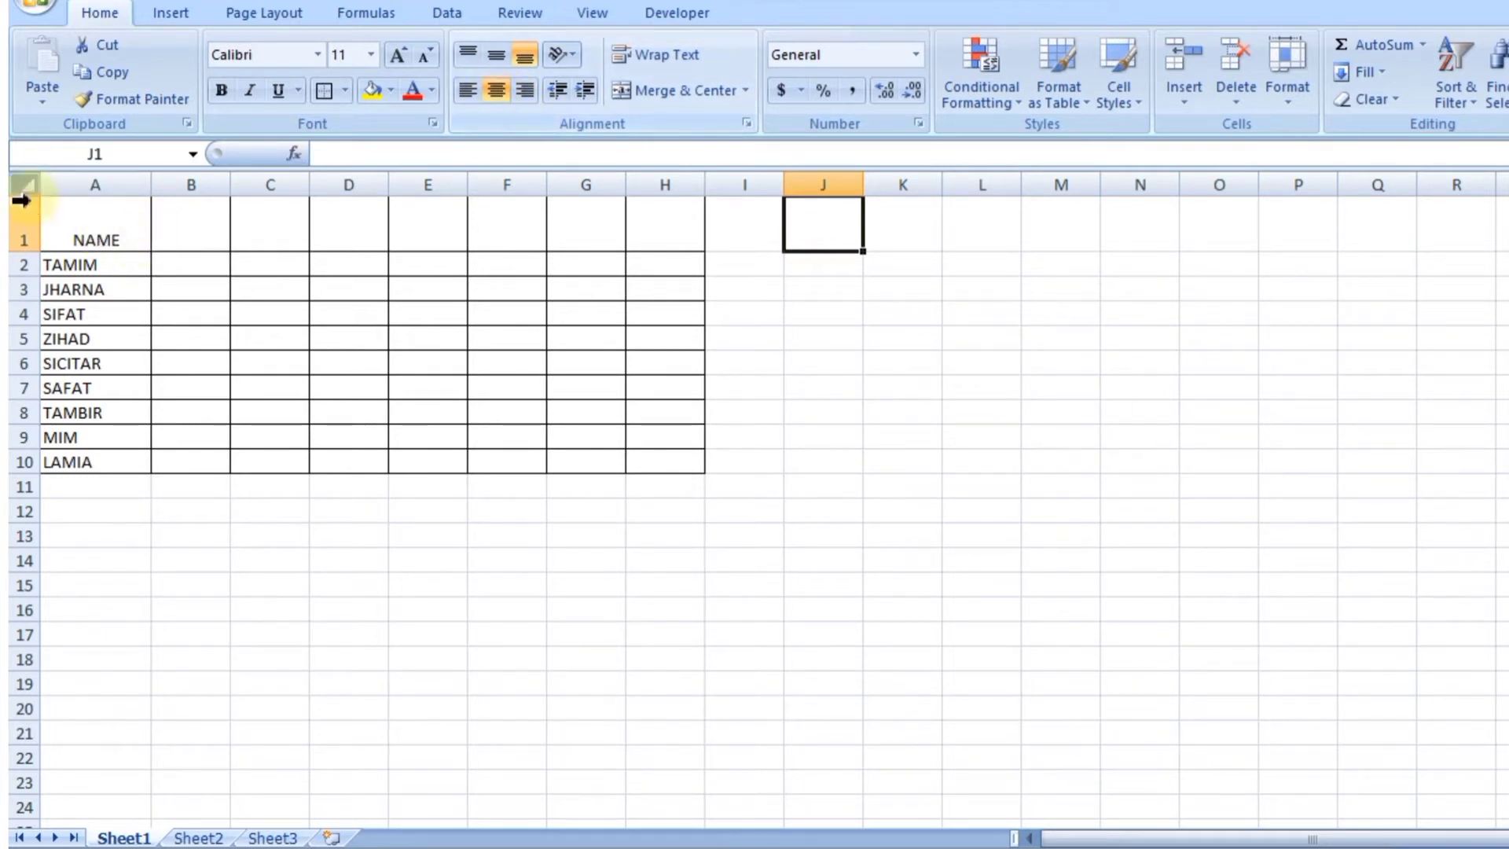
pyautogui.click(68, 234)
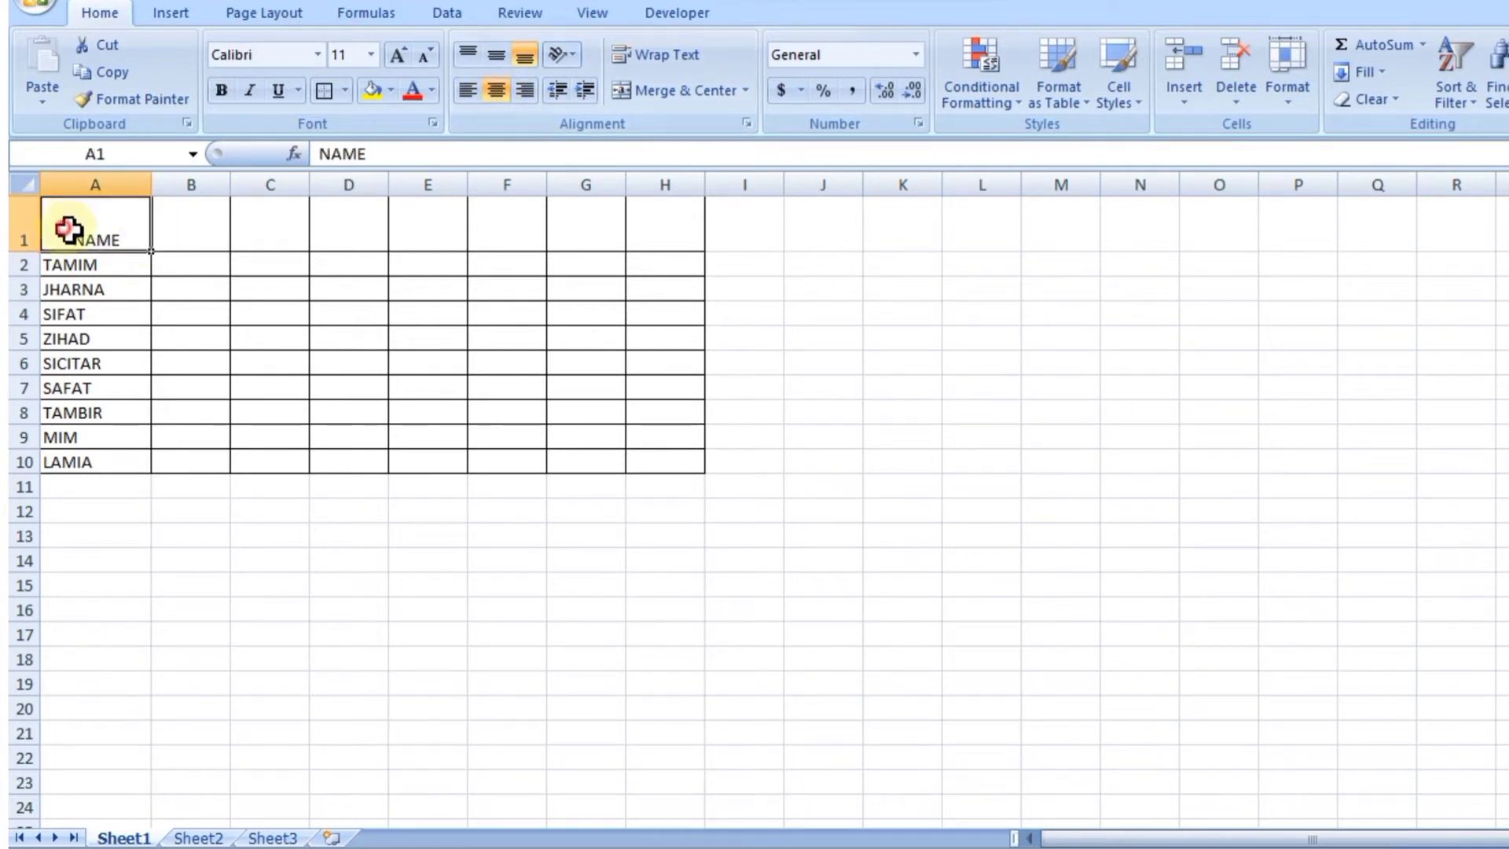
pyautogui.doubleClick(108, 234)
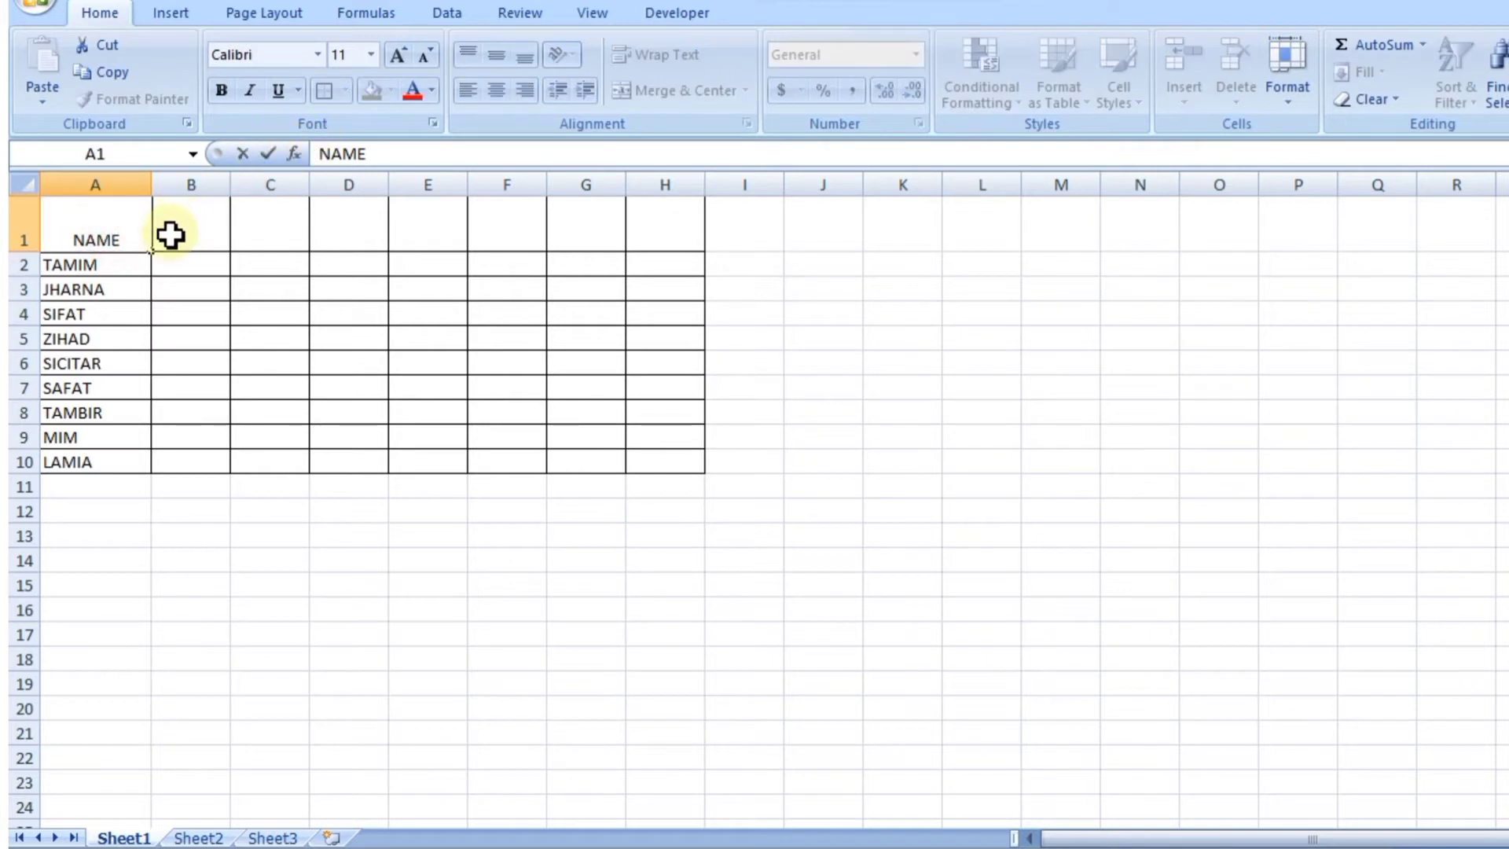
pyautogui.moveTo(129, 238); pyautogui.dragTo(55, 238)
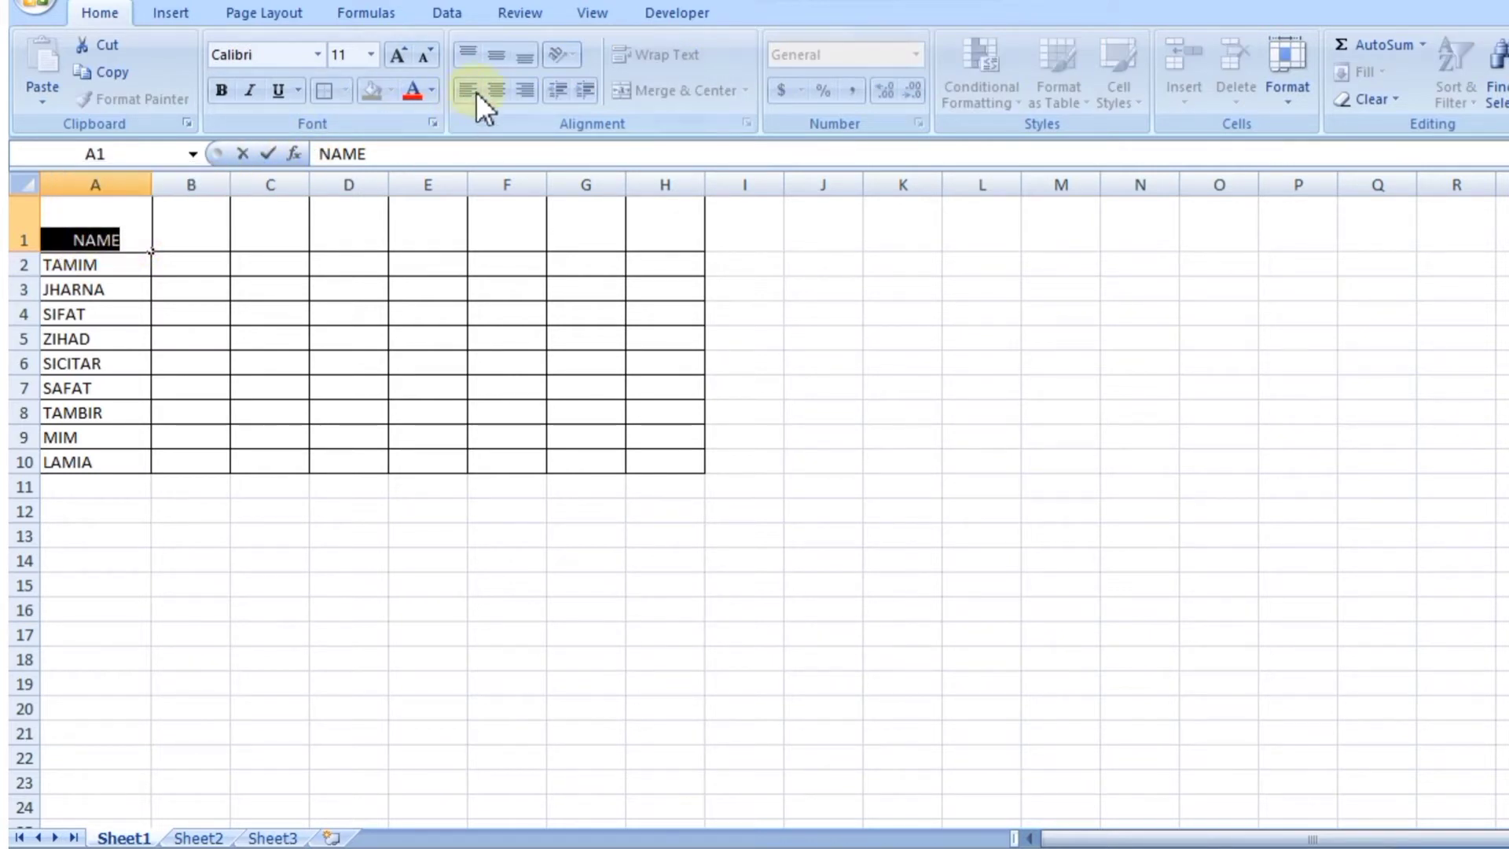
pyautogui.click(103, 234)
pyautogui.doubleClick(94, 235)
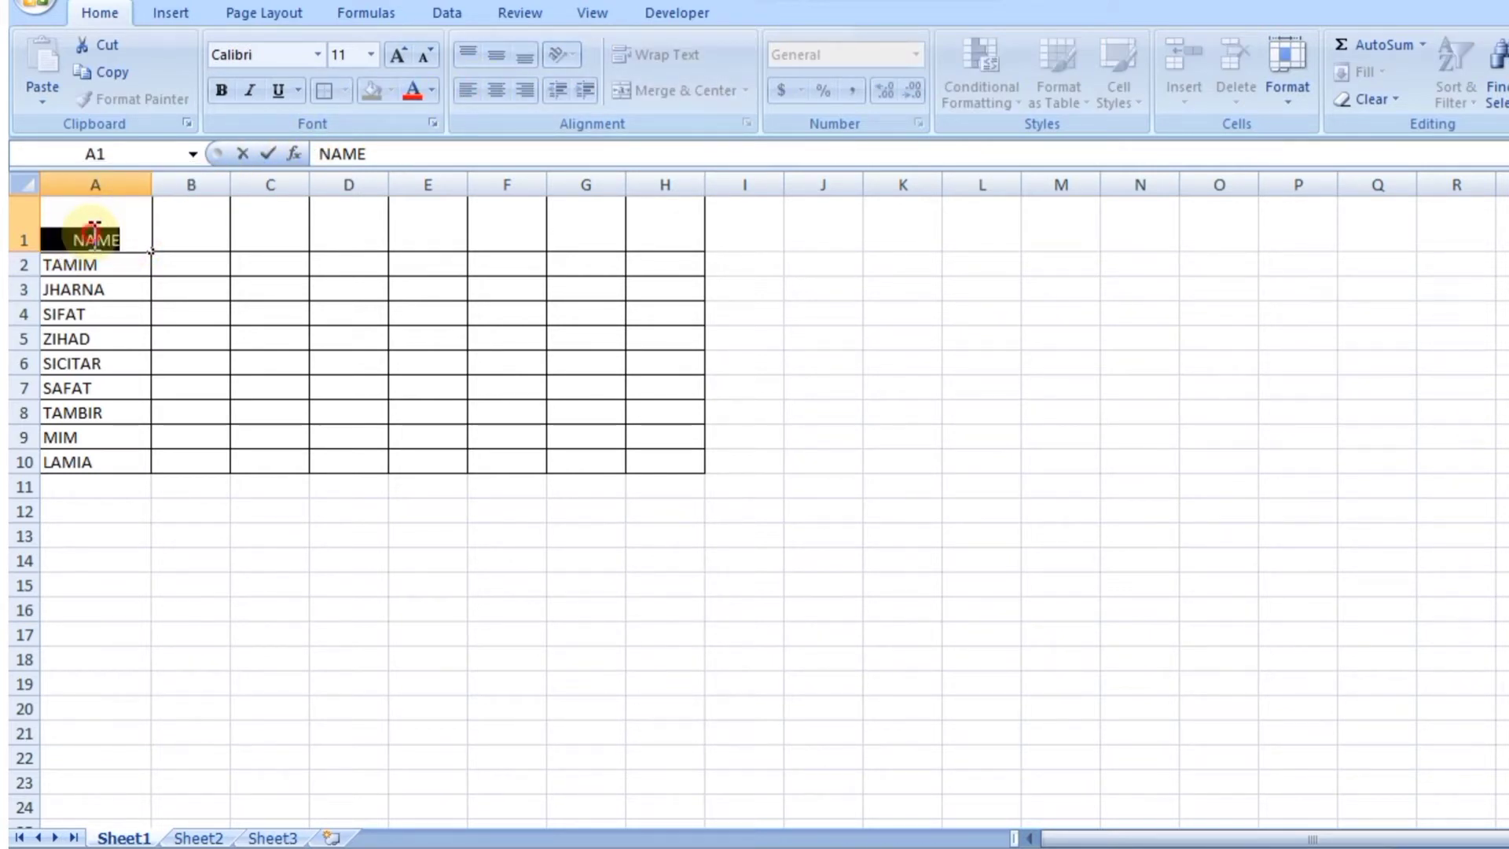
pyautogui.click(182, 229)
# Step: Middle-align the NAME header vertically in cell A1, keeping it centered horizontally, and select cell B1
pyautogui.click(103, 241)
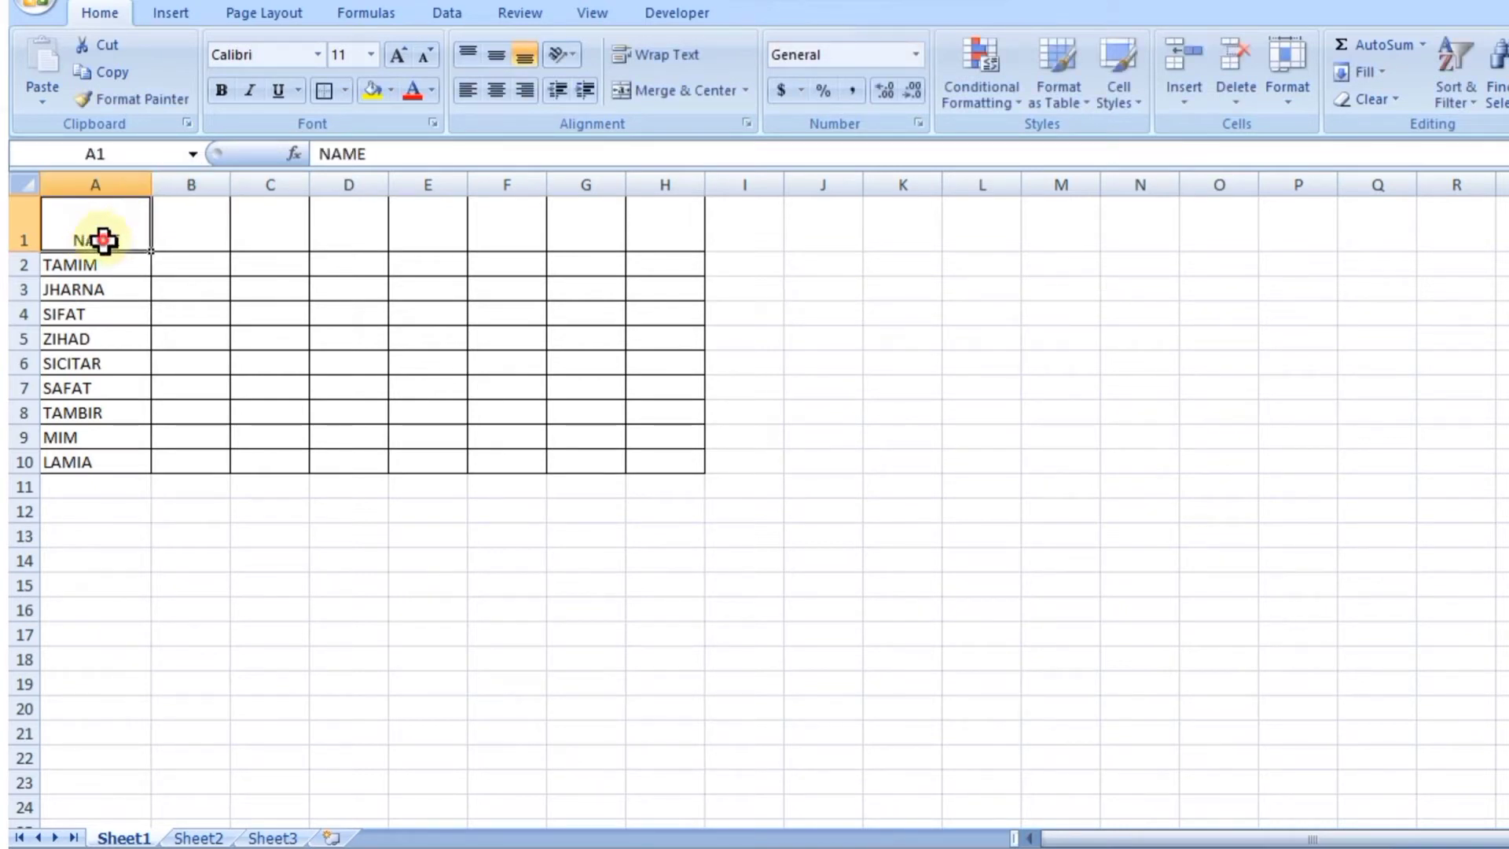
pyautogui.click(499, 89)
pyautogui.click(499, 88)
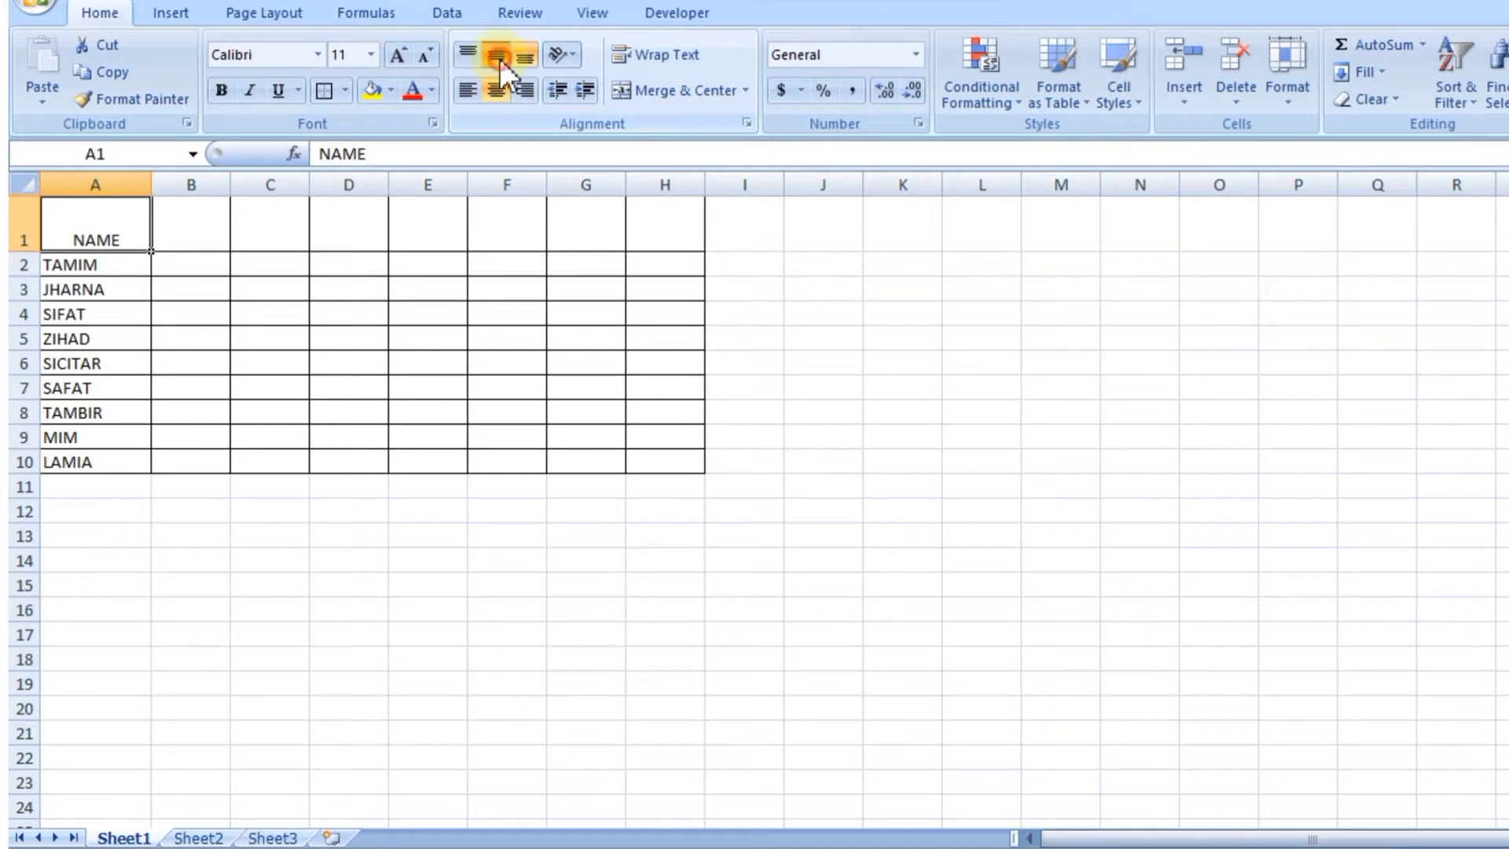
pyautogui.click(499, 58)
pyautogui.click(212, 225)
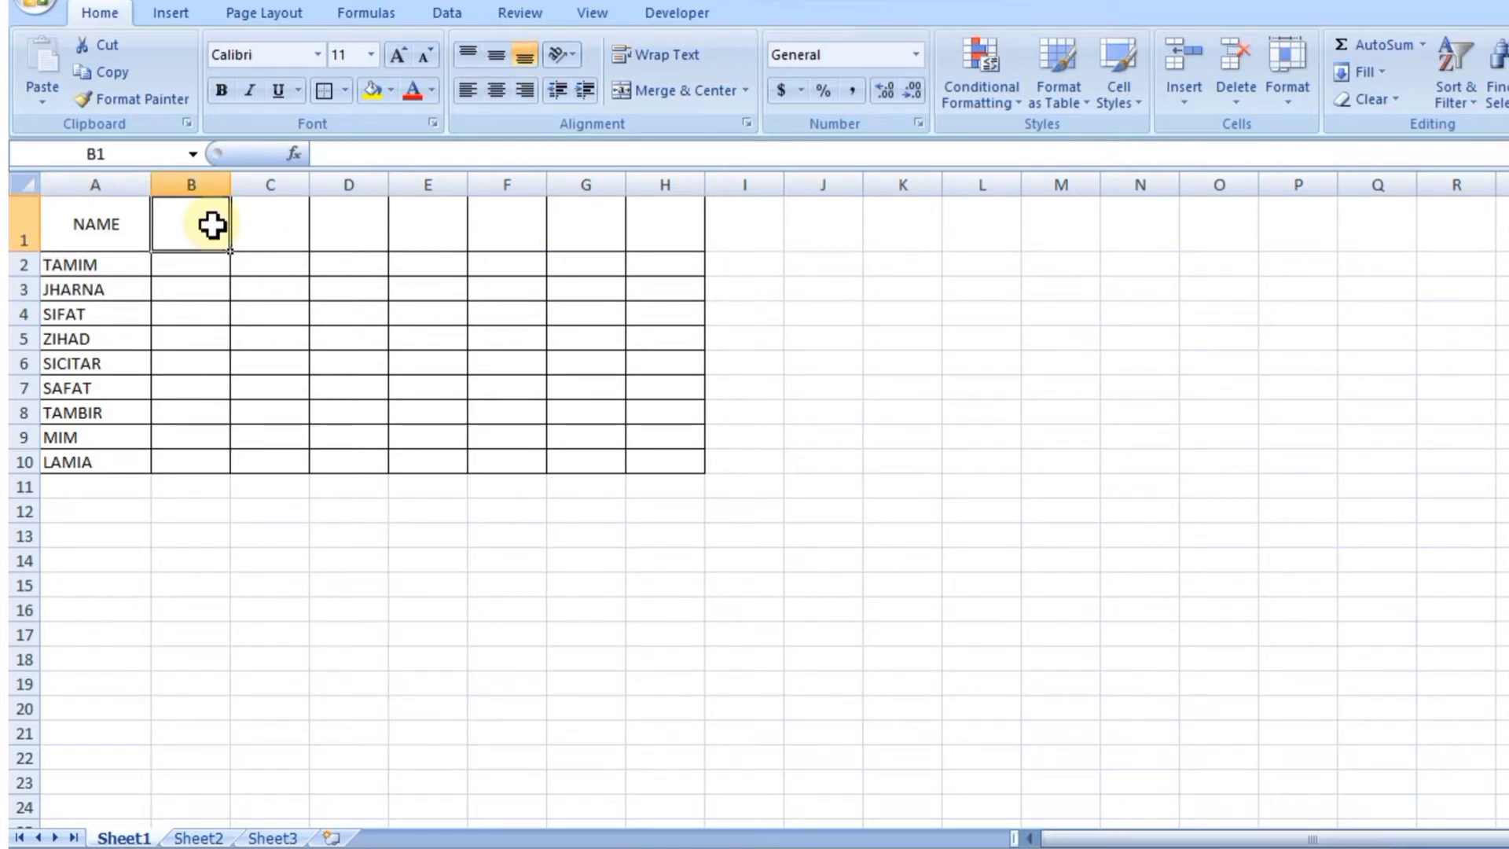
pyautogui.write('TA')
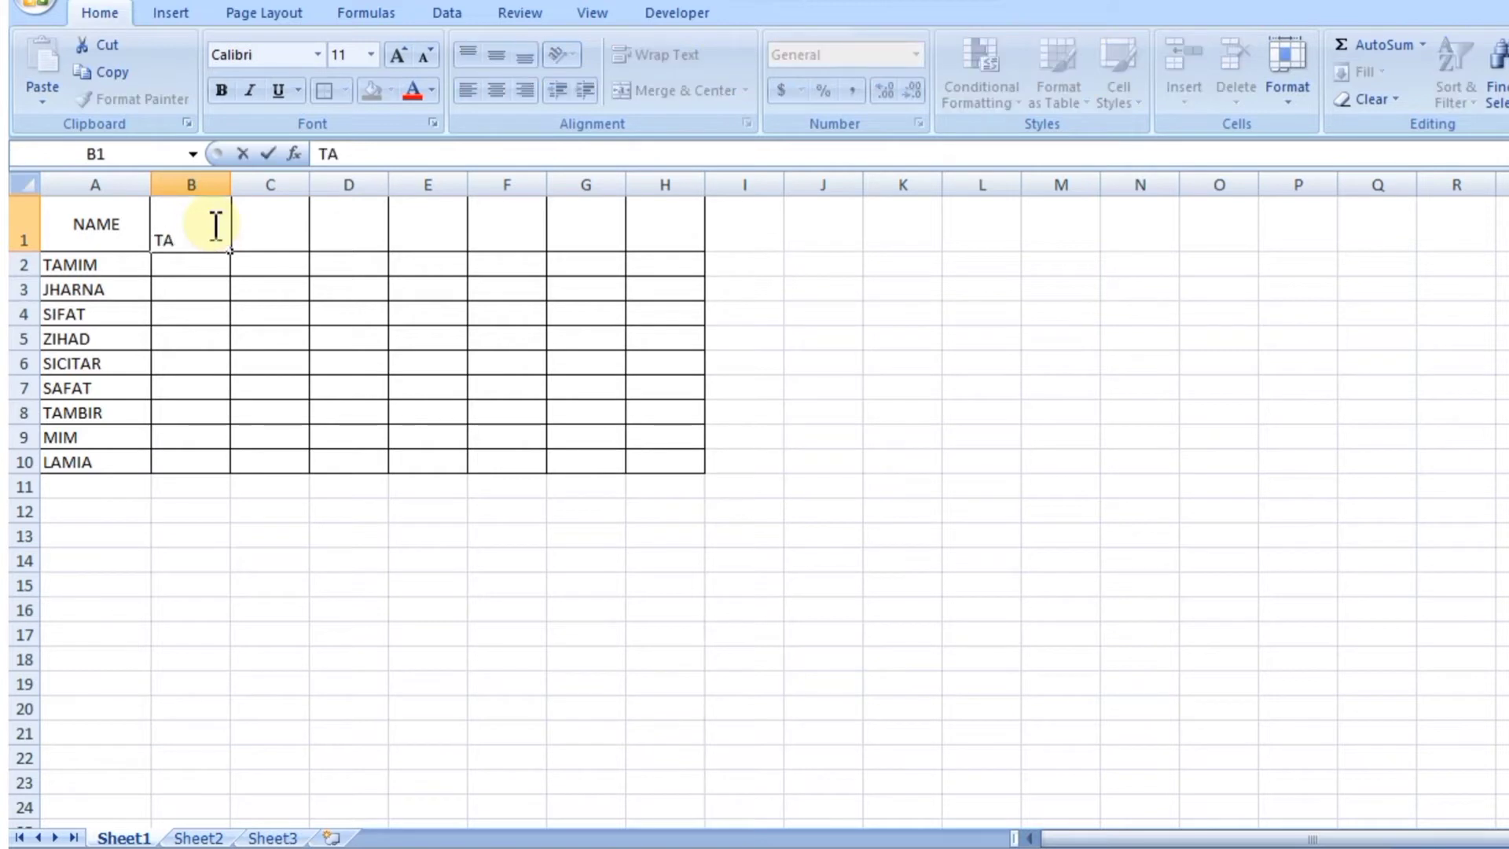
pyautogui.write('BIL')
pyautogui.press('BackSpace')
pyautogui.press('BackSpace')
pyautogui.press('BackSpace')
pyautogui.press('BackSpace')
pyautogui.press('BackSpace')
# Step: Enter the column header 1 DAY in cell B1, and select cell C1
pyautogui.write('1 DAY')
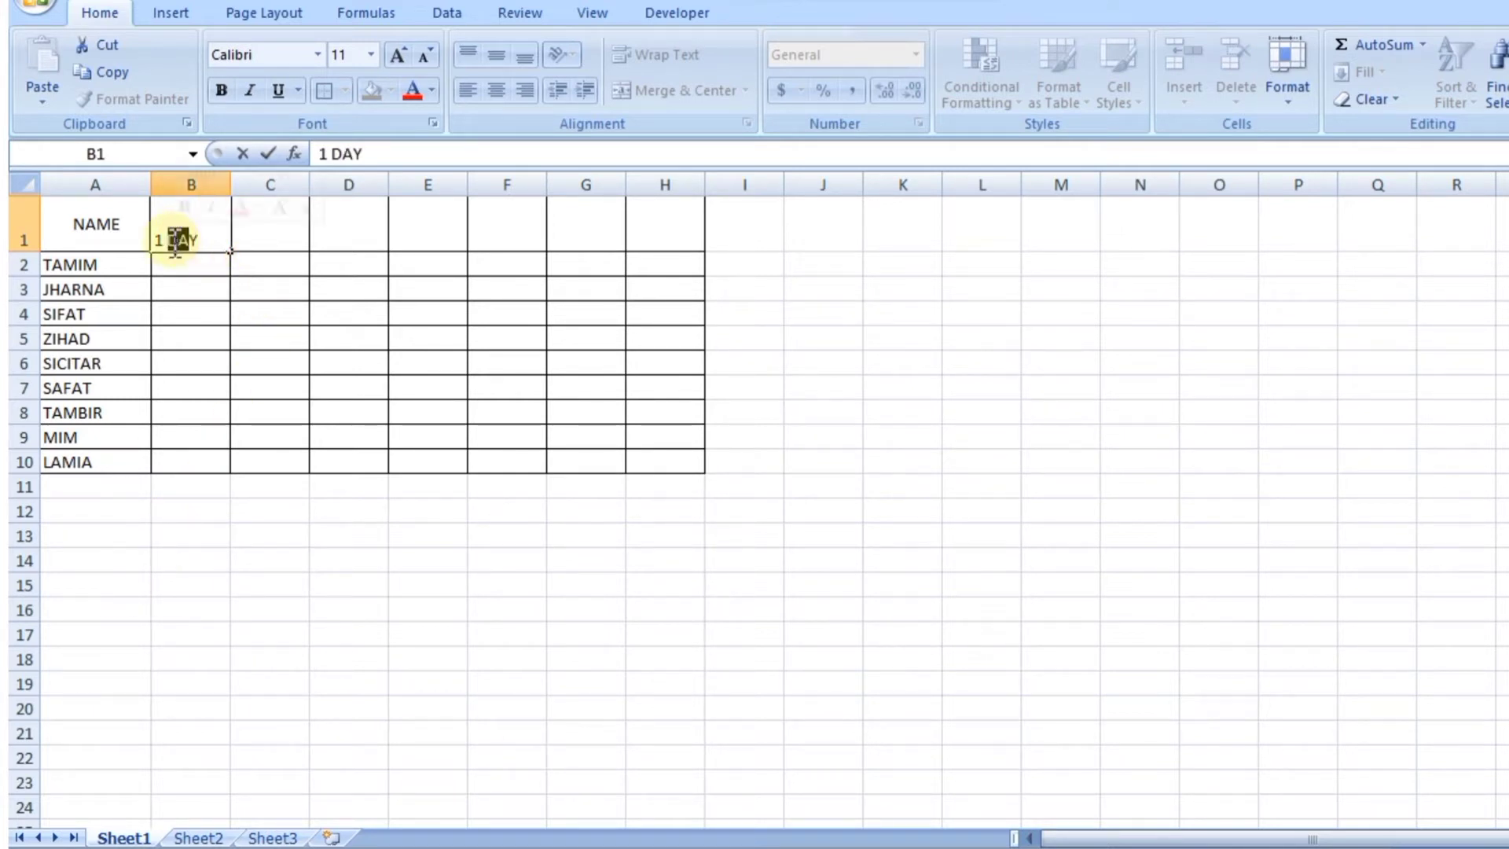
pyautogui.click(264, 242)
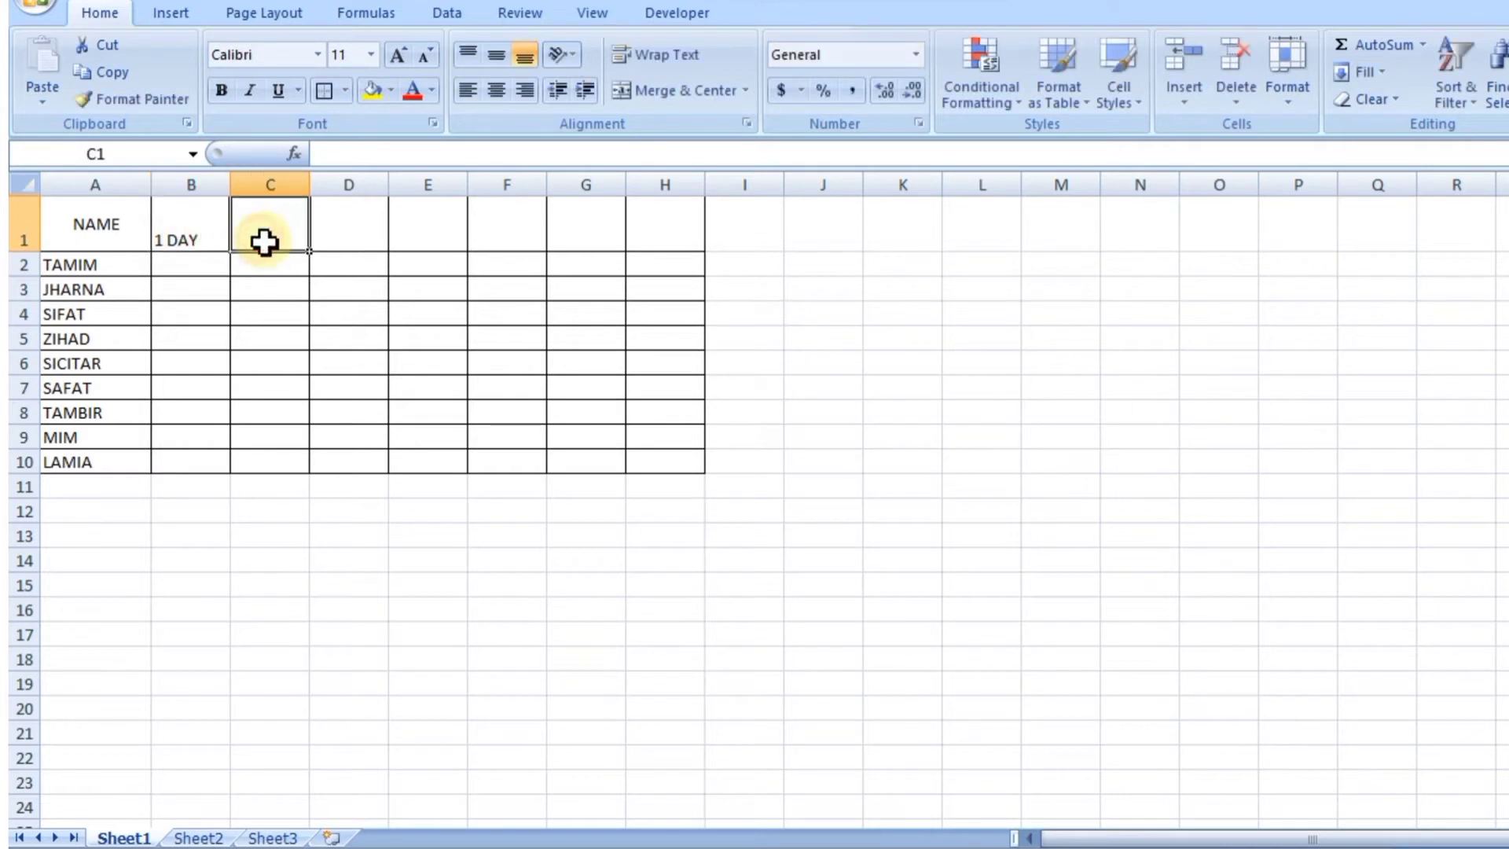
# Step: Center the 1 DAY header in cell B1 both horizontally and vertically
pyautogui.click(188, 206)
pyautogui.click(499, 90)
pyautogui.click(497, 54)
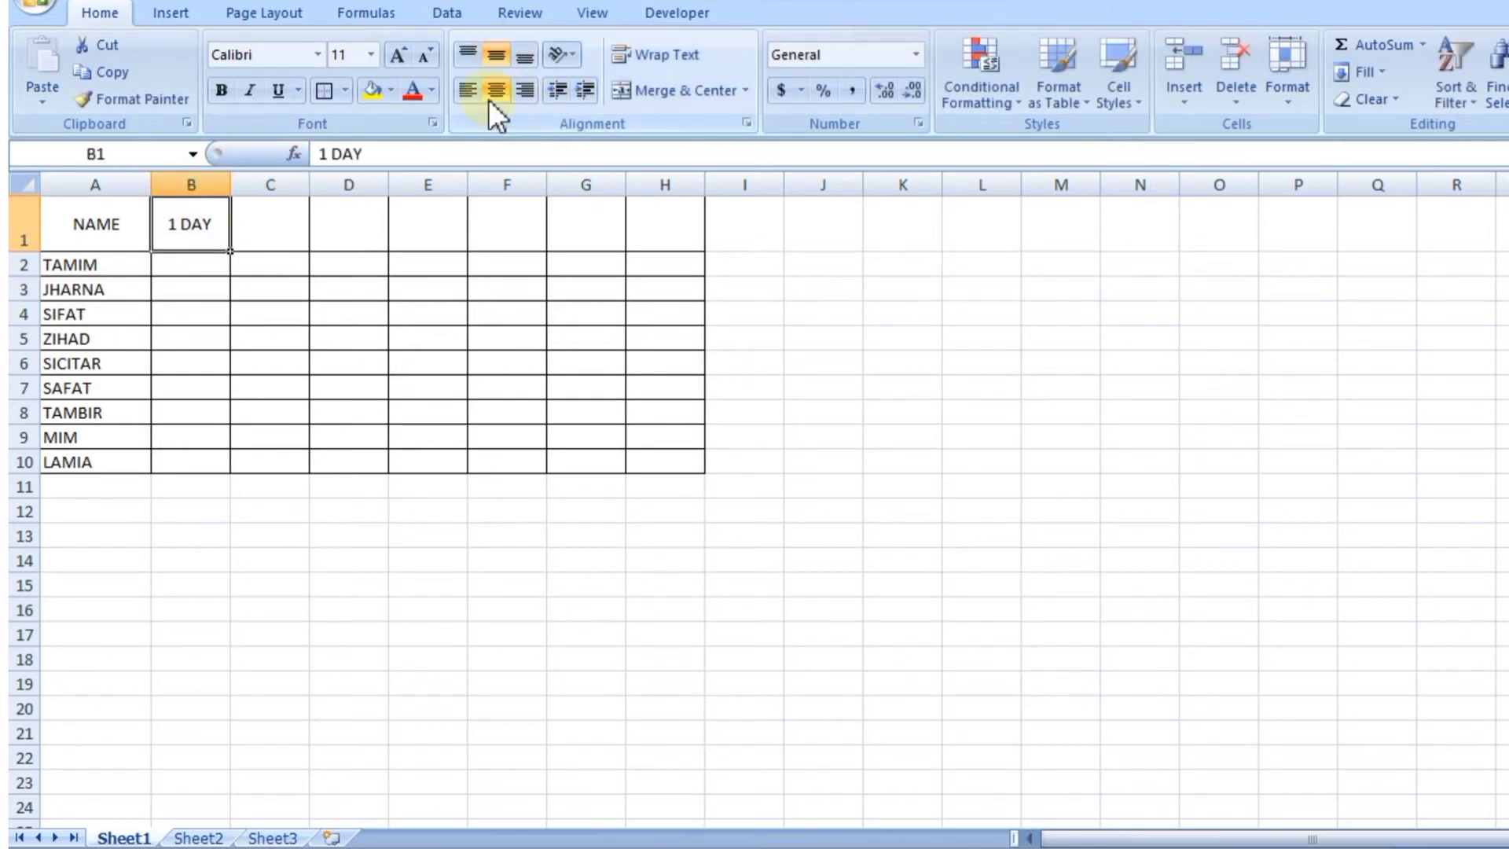
# Step: Enter the column headers 2 DAY in cell C1 and 3 DAY in cell D1
pyautogui.click(293, 227)
pyautogui.write('2')
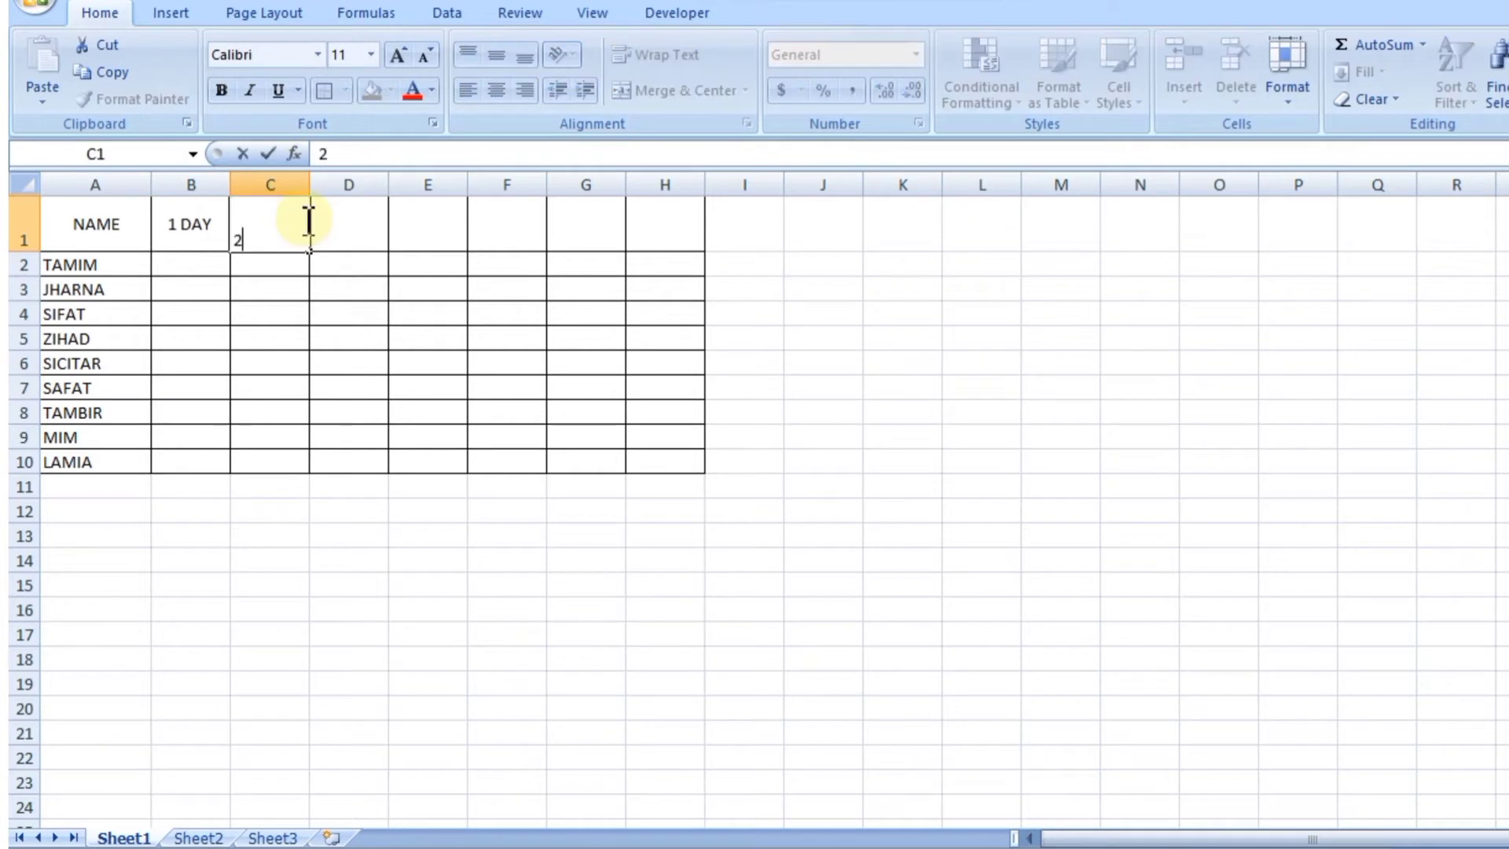
pyautogui.write(' DAY')
pyautogui.press('Return')
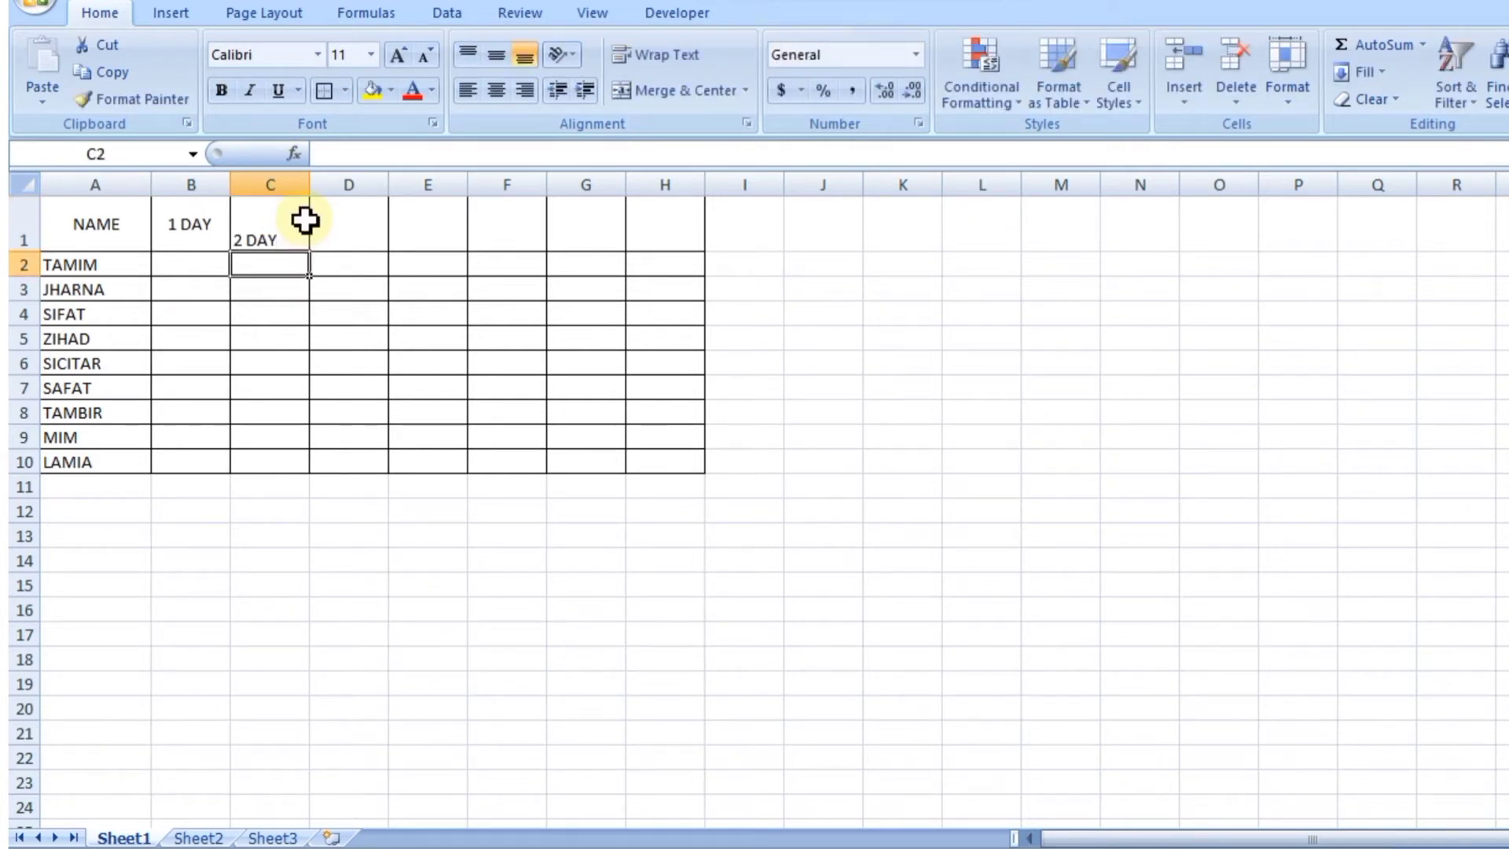
pyautogui.click(351, 219)
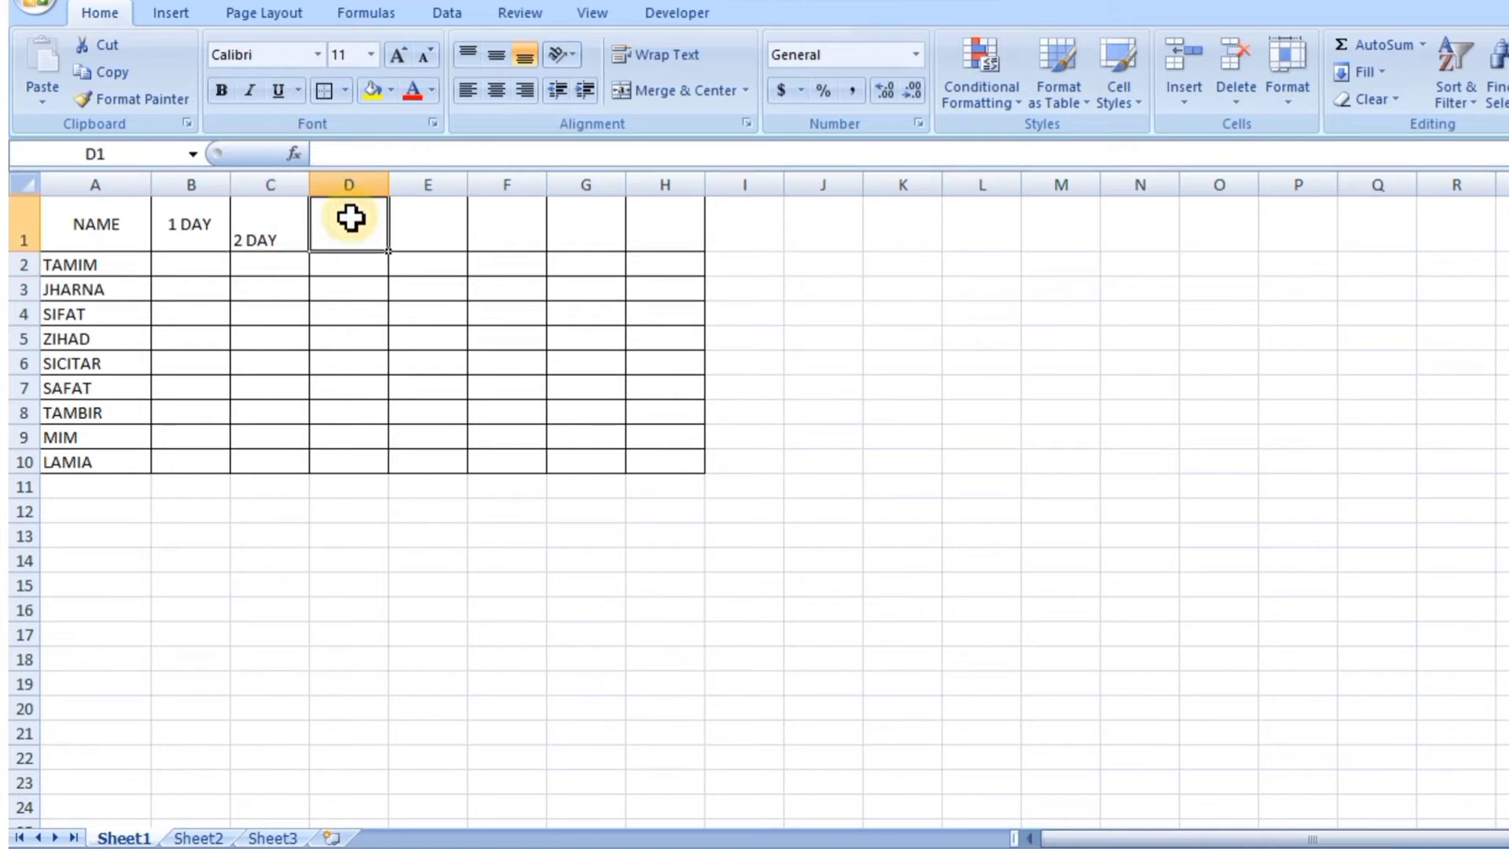
pyautogui.write('3')
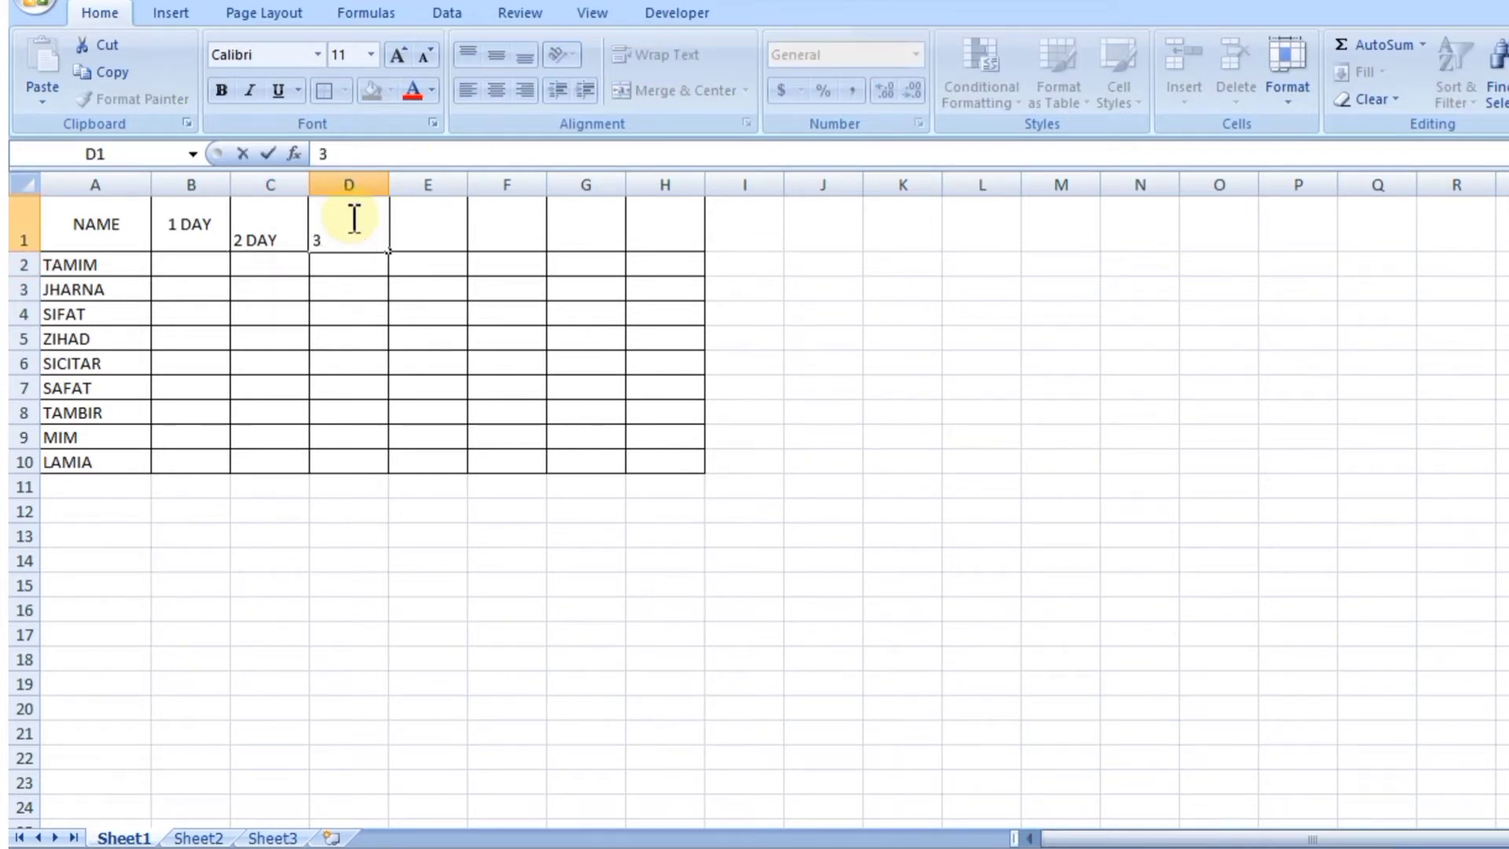
pyautogui.write(' DAY')
pyautogui.press('Return')
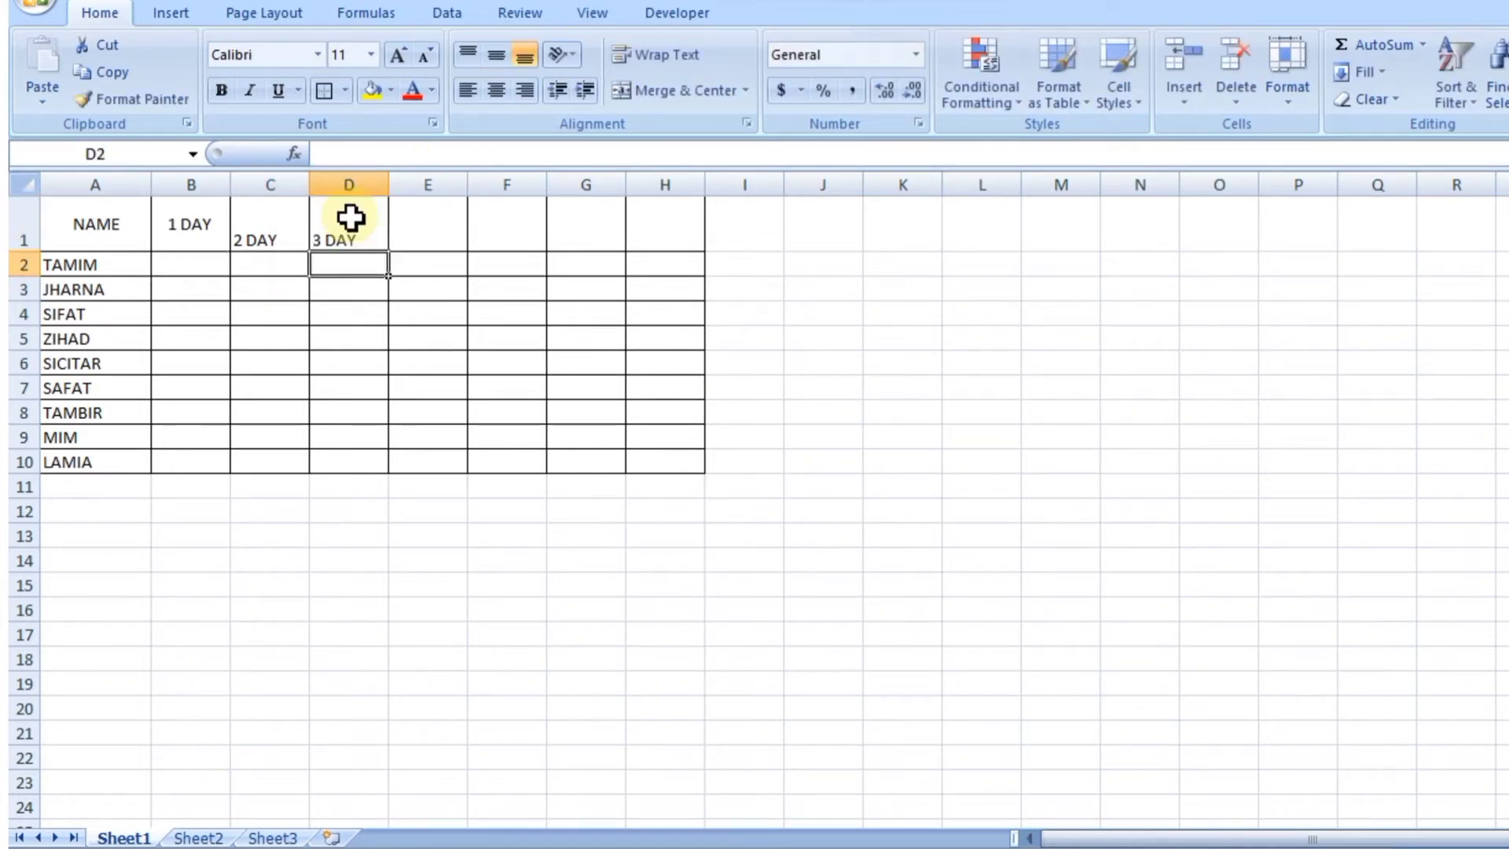
# Step: Enter the column headers 4 DAY in cell E1 and 5 DAY in cell F1
pyautogui.click(427, 249)
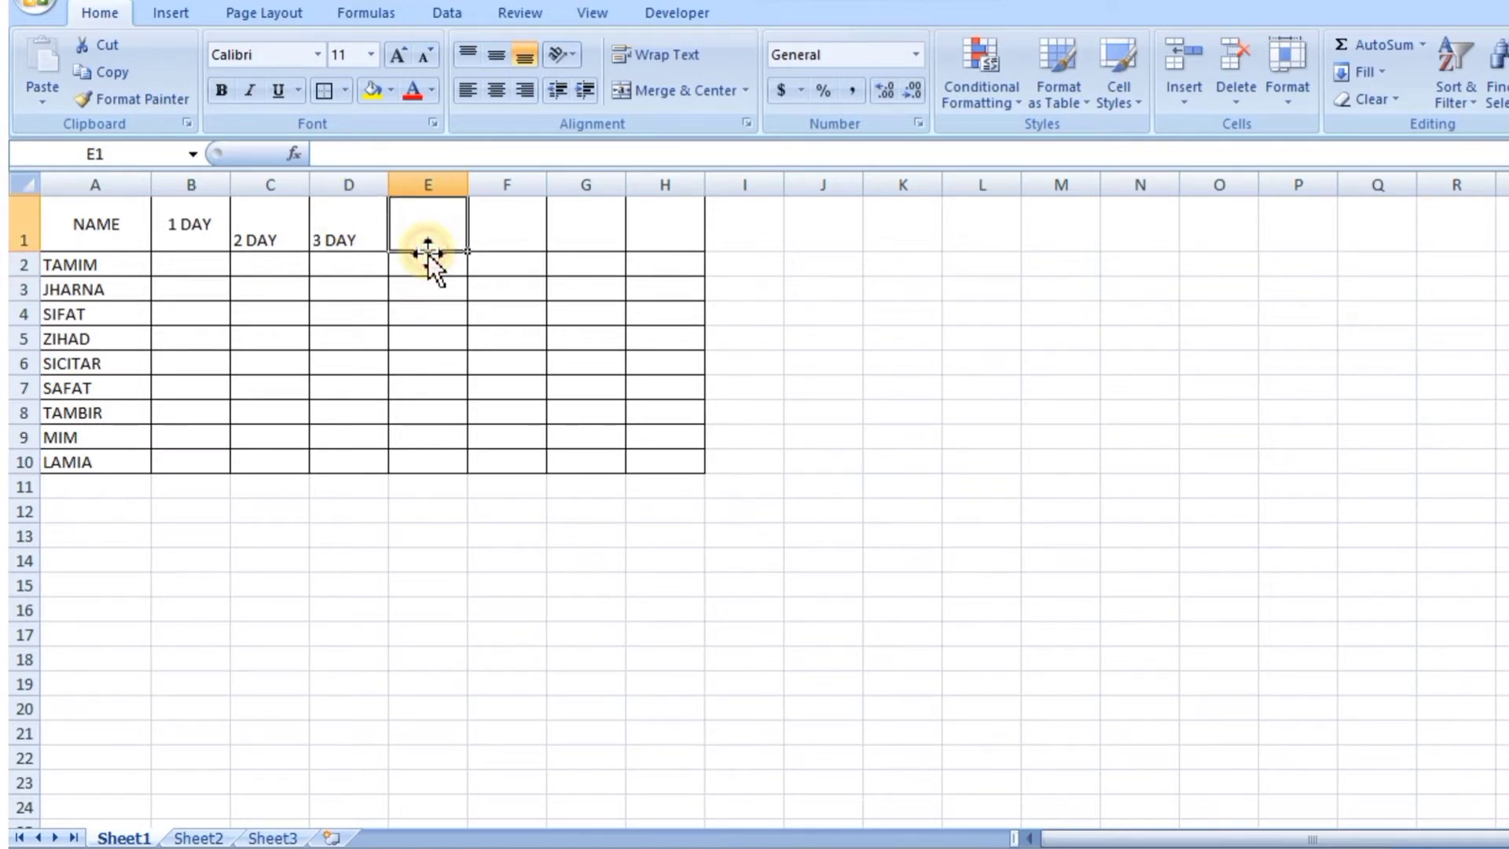
pyautogui.write('4 DAY')
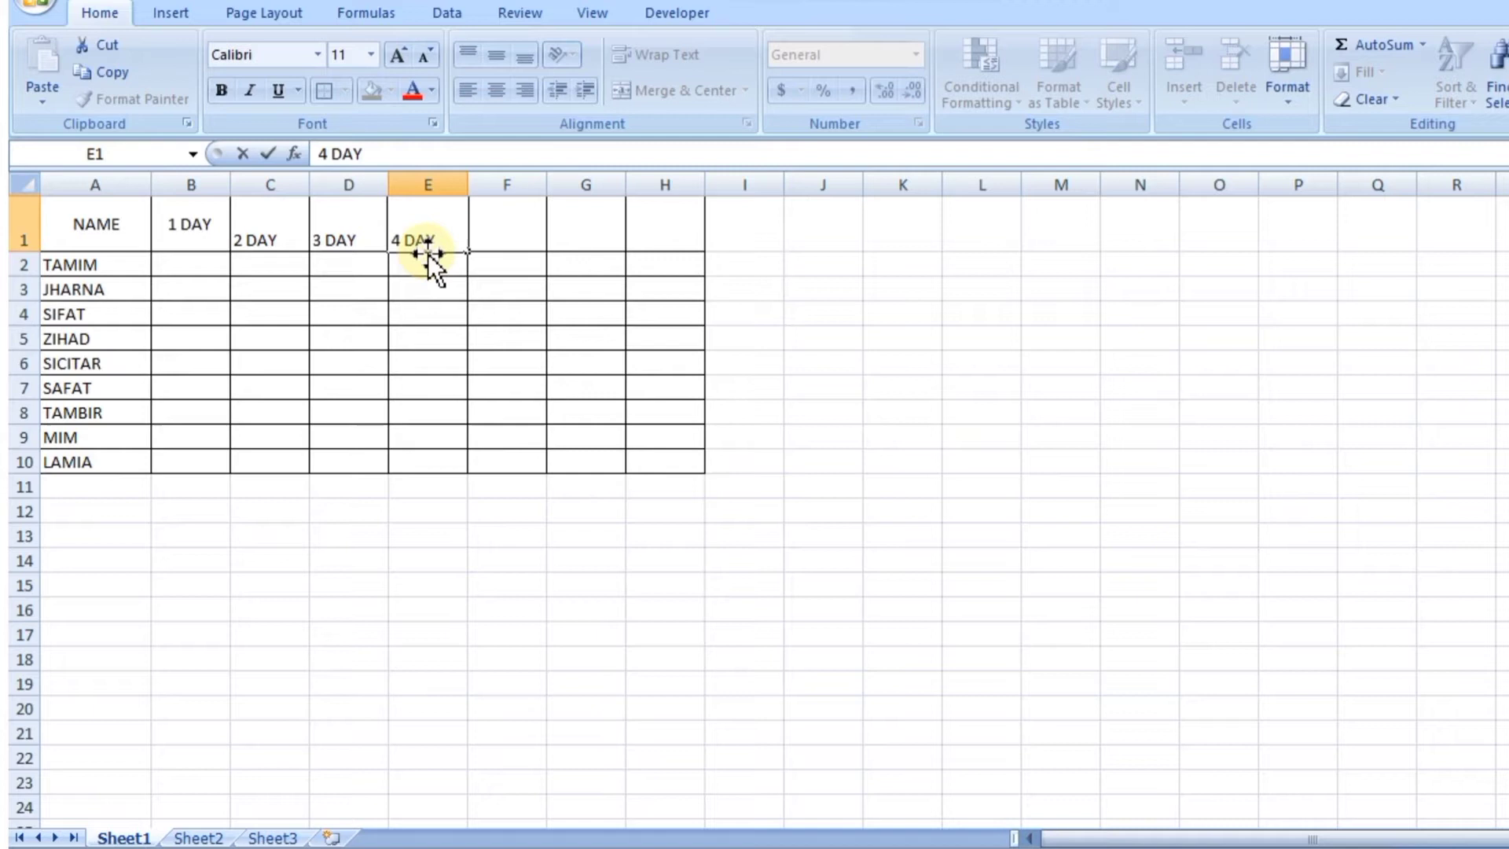
pyautogui.press('Return')
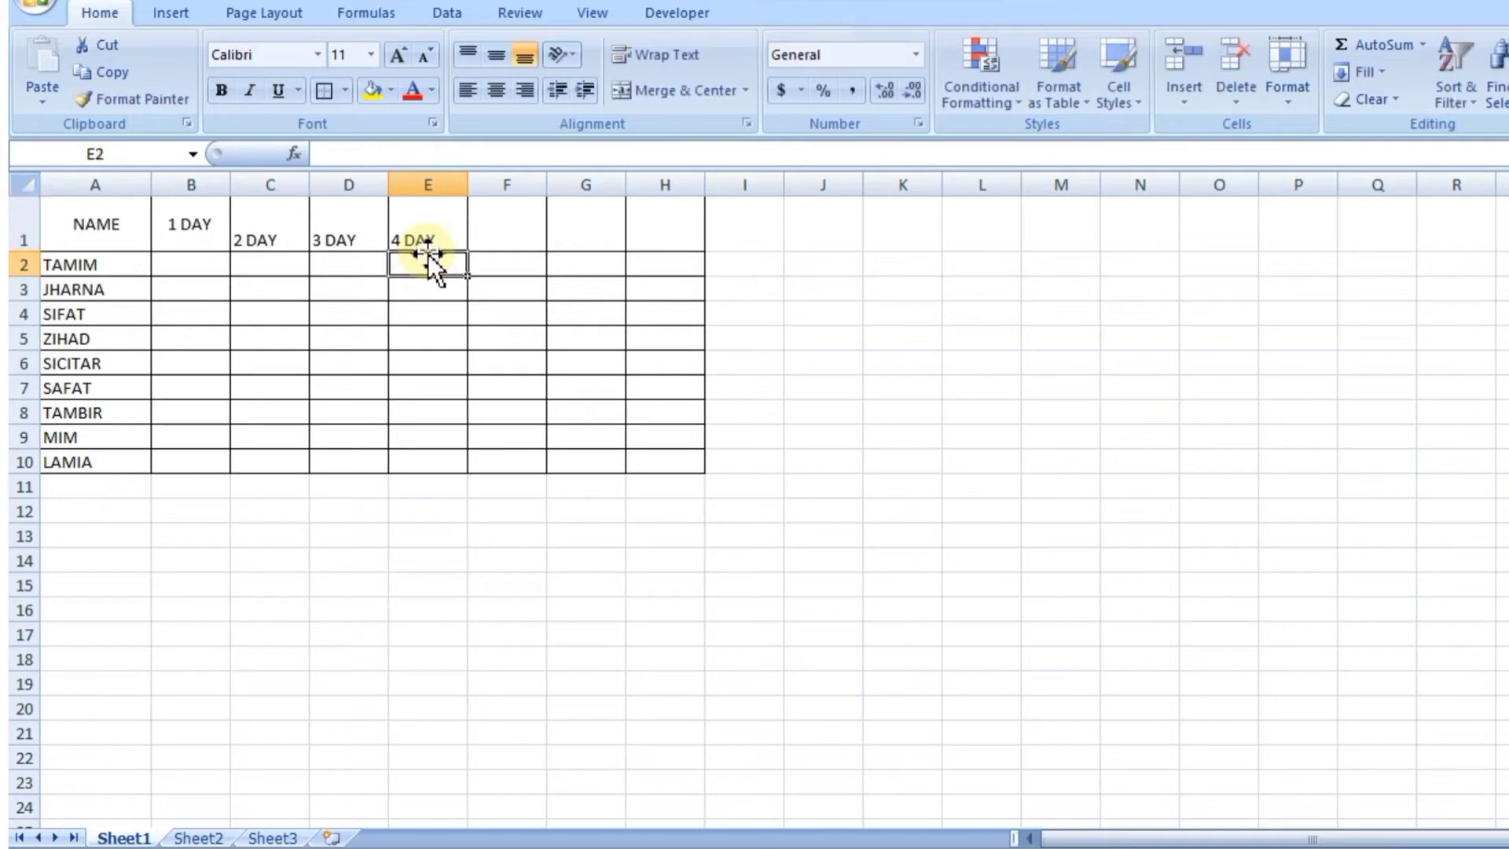
pyautogui.click(511, 234)
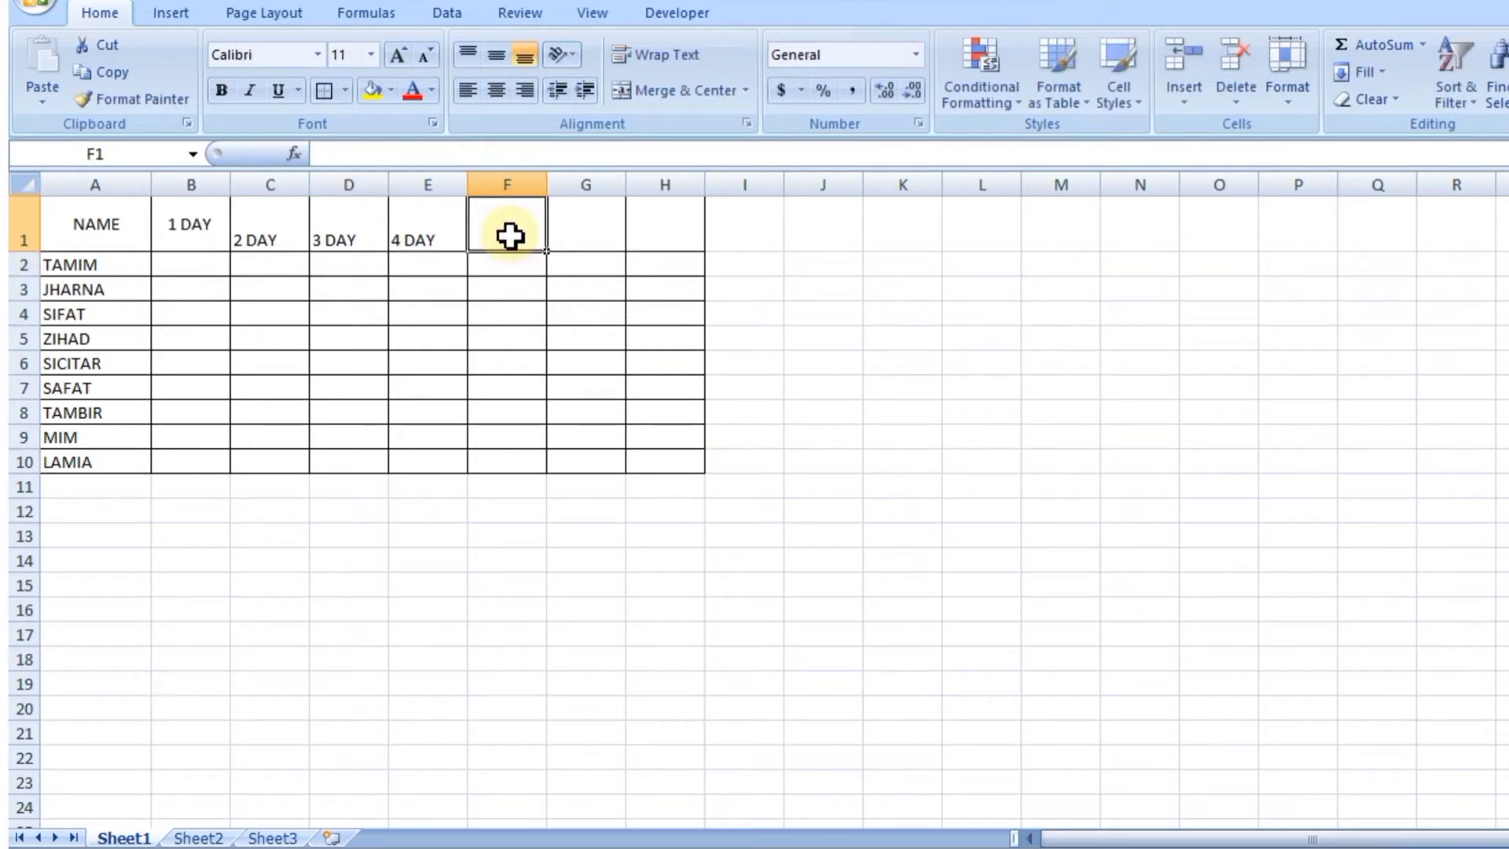
pyautogui.write('5 DAY')
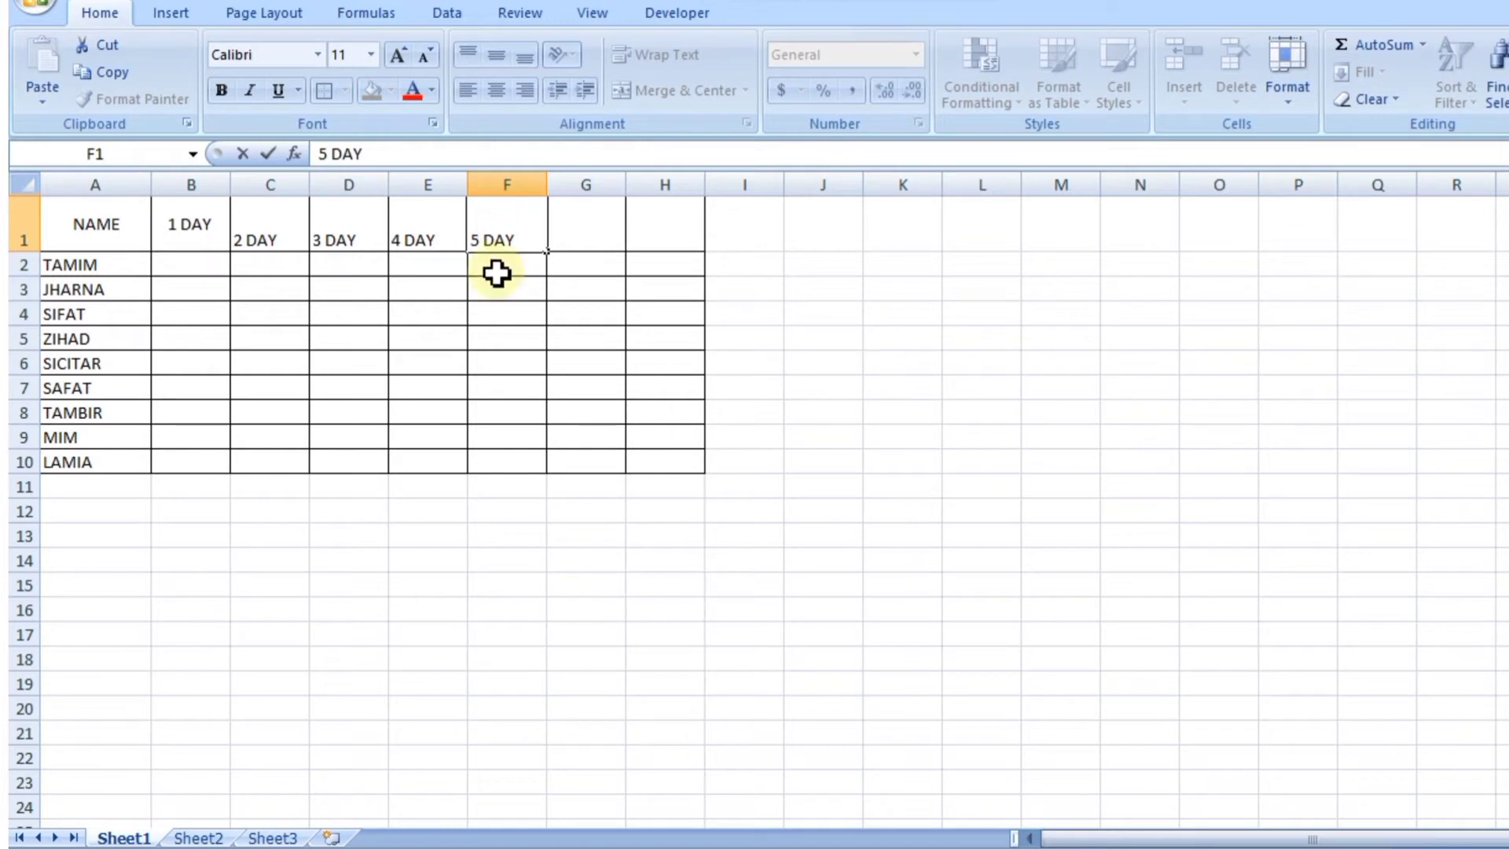
# Step: Enter the column headers 6 DAY in cell G1 and 7DAY in cell H1
pyautogui.click(600, 233)
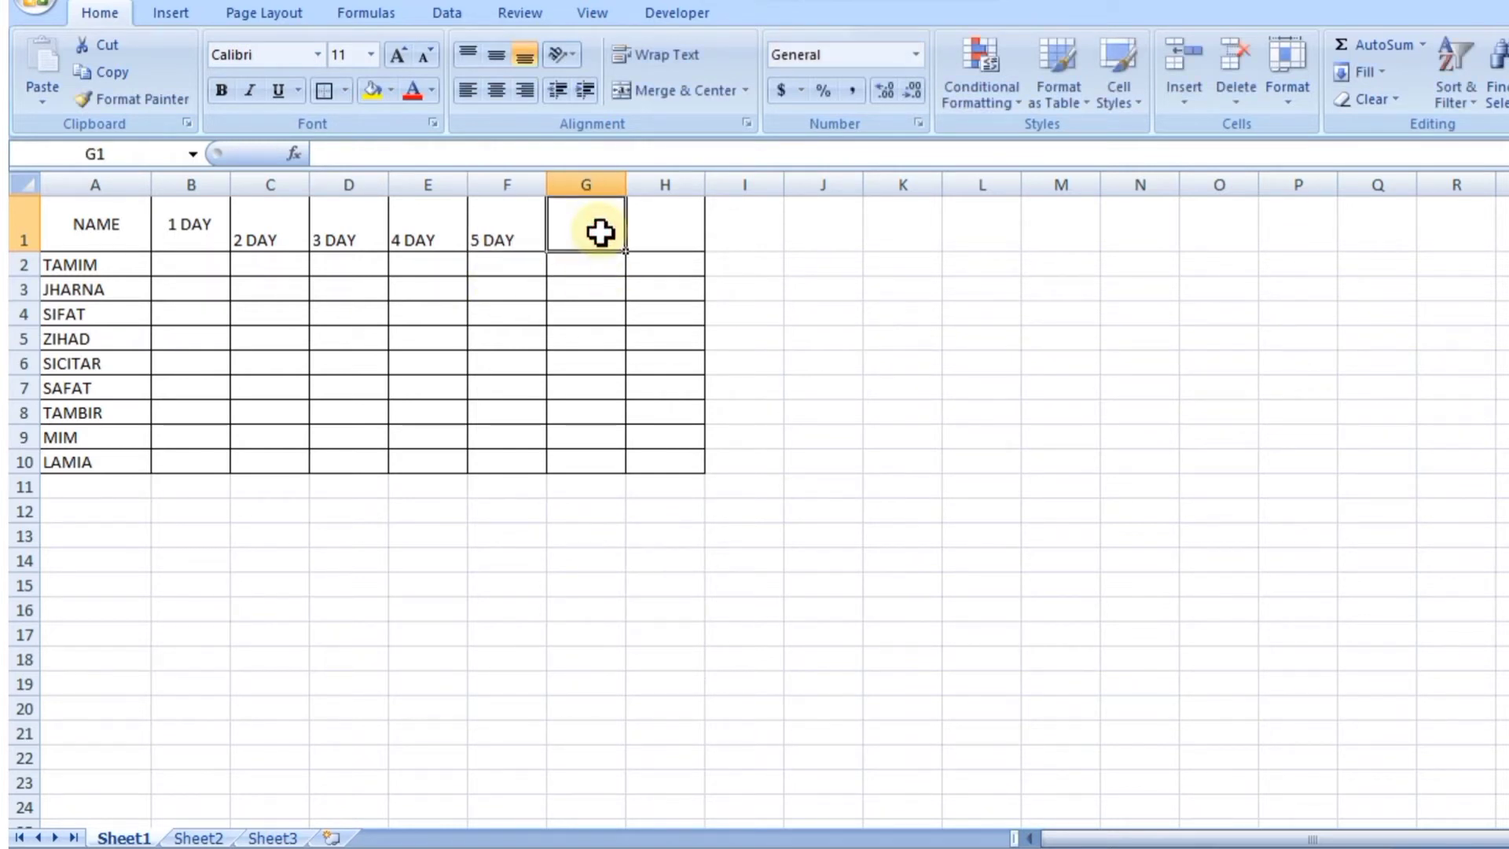
pyautogui.write('6 DAY')
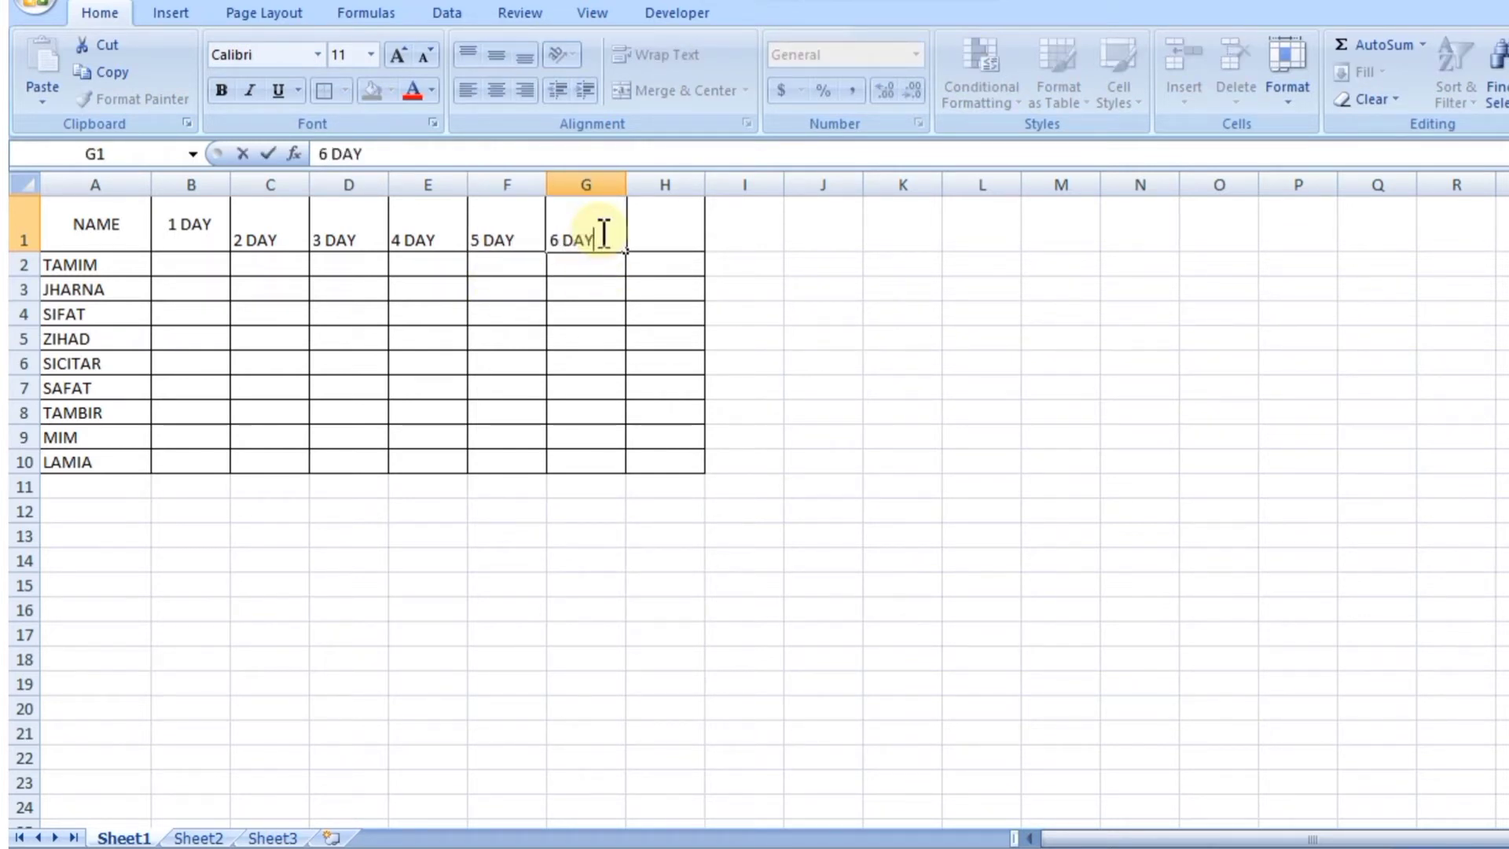
pyautogui.press('Return')
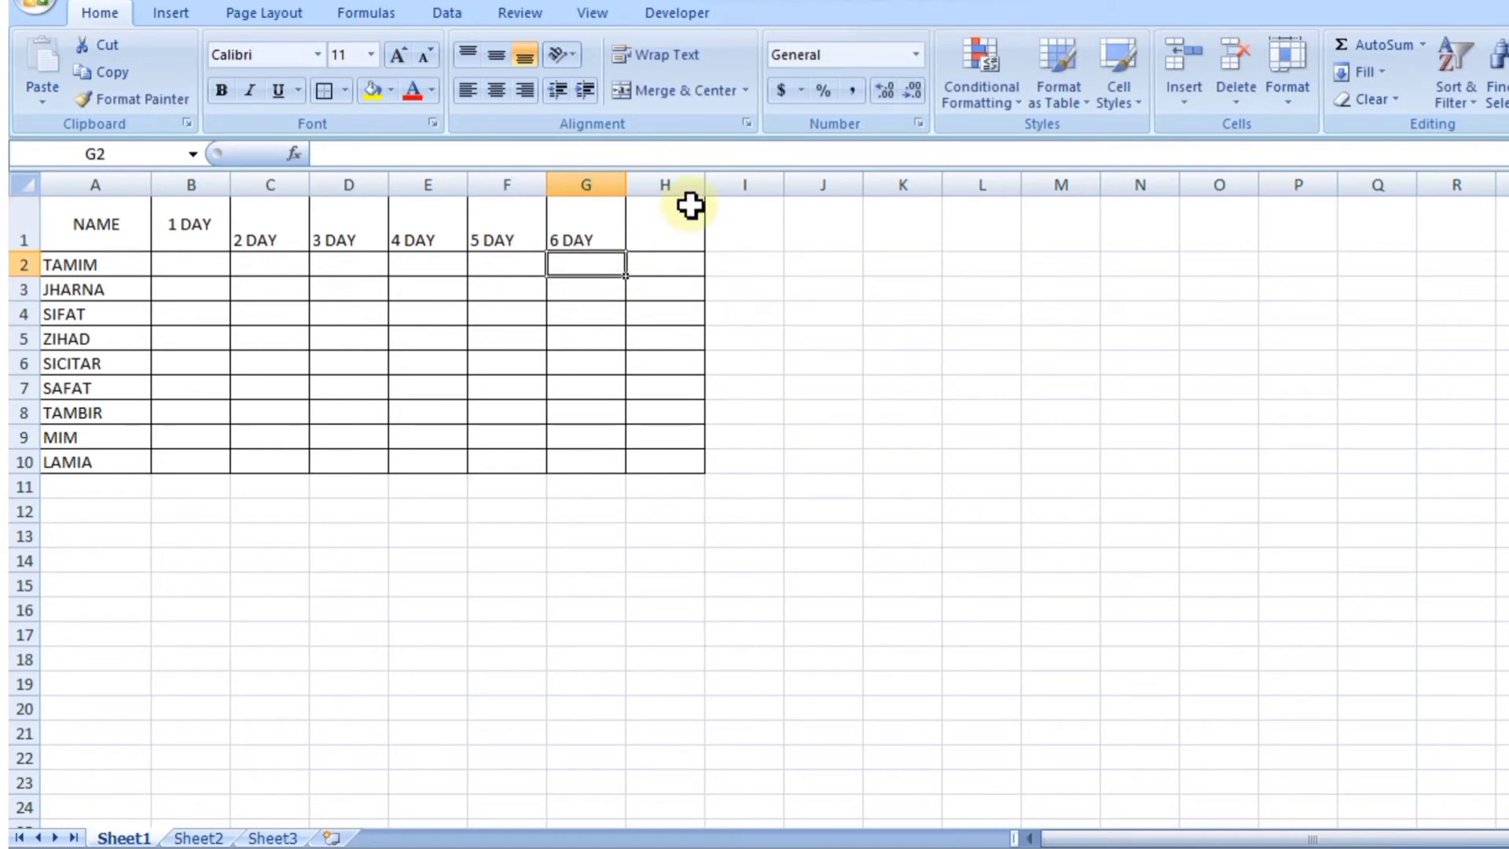
pyautogui.click(684, 229)
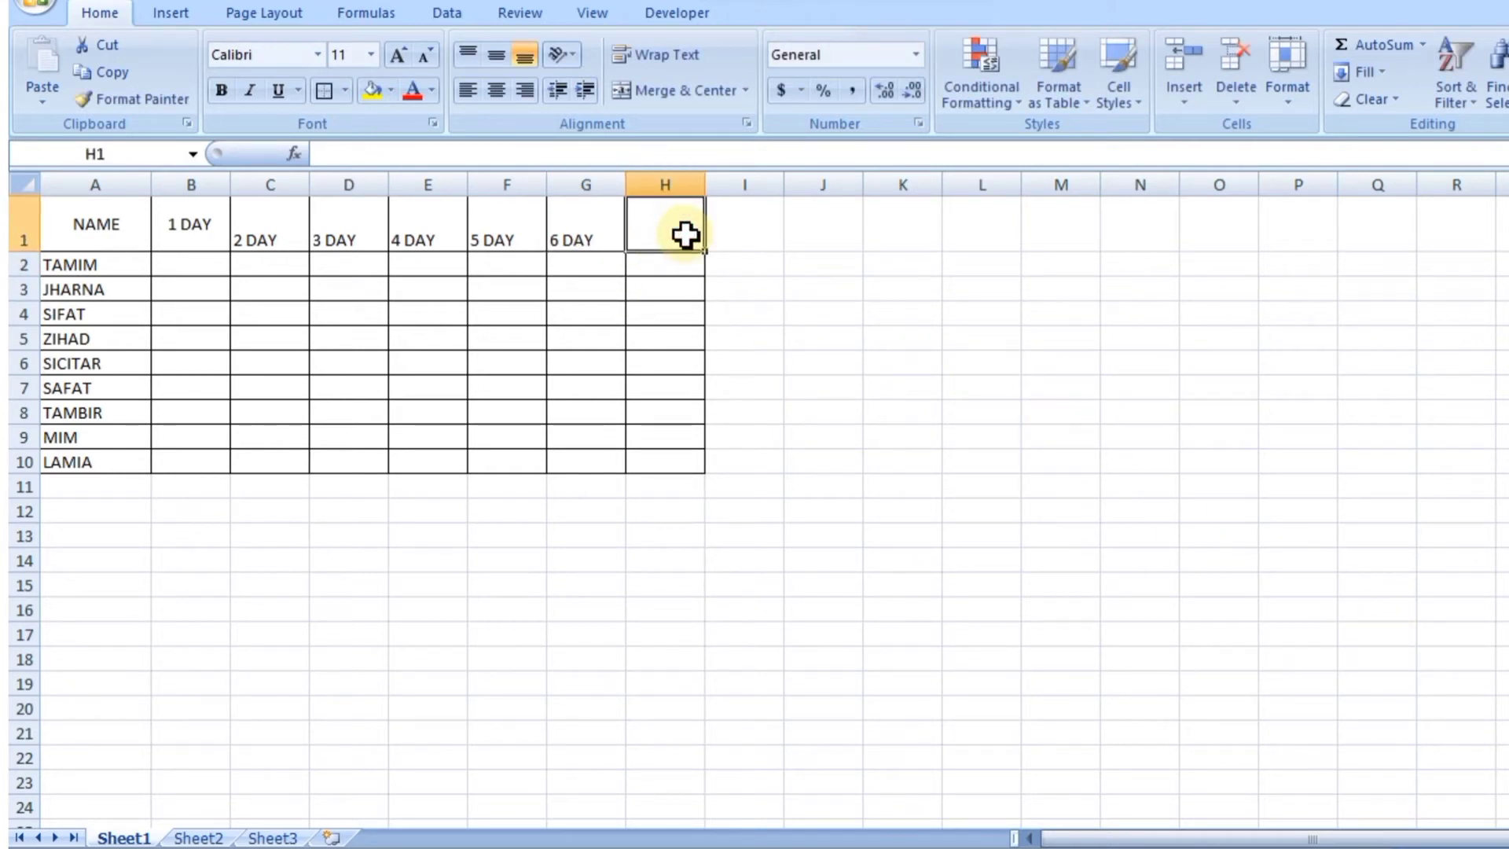
pyautogui.write('7')
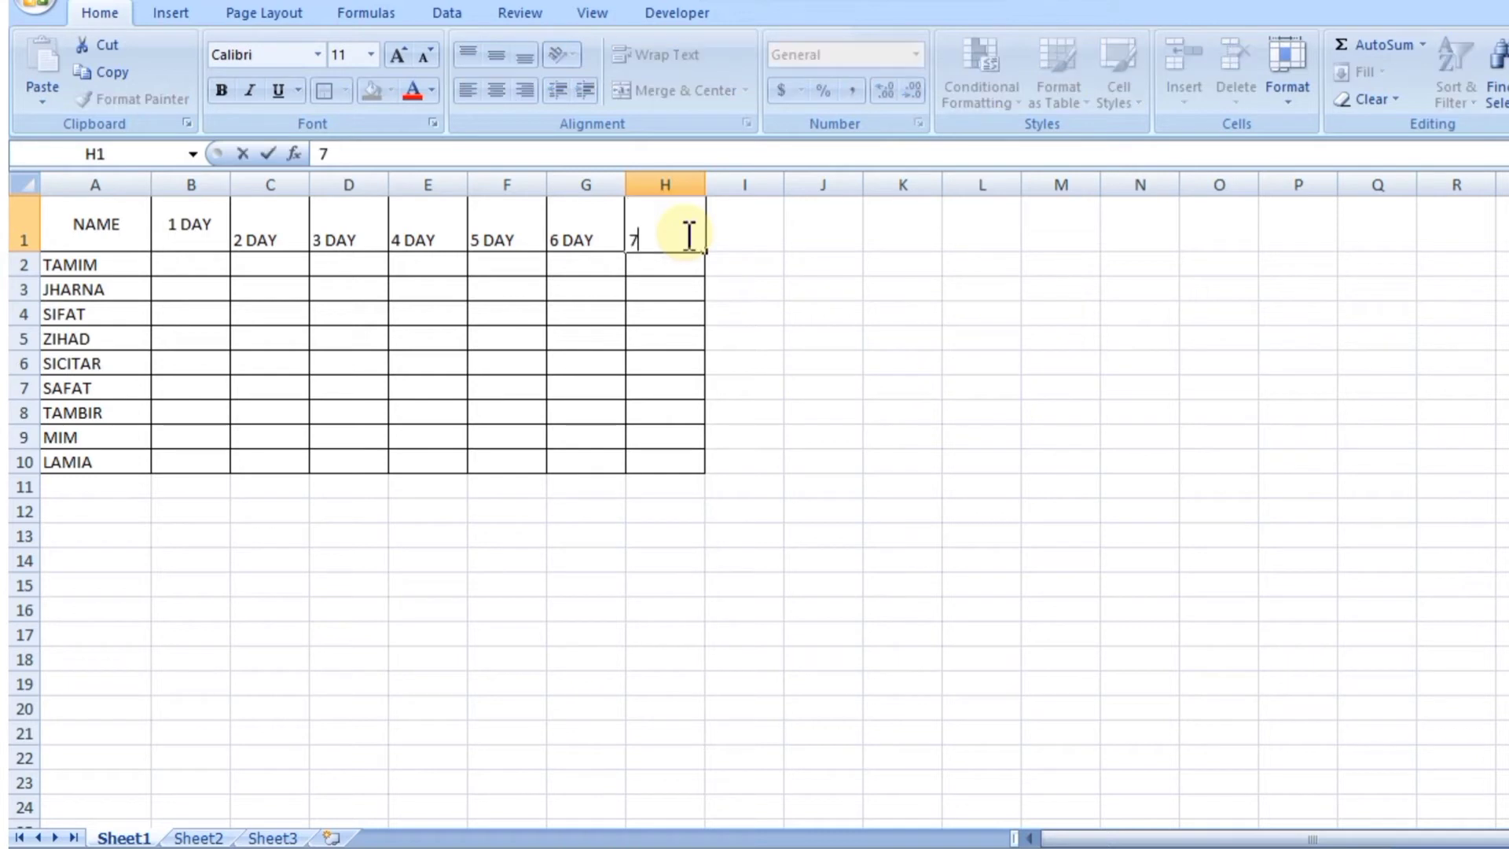
pyautogui.write('DAY')
pyautogui.press('Return')
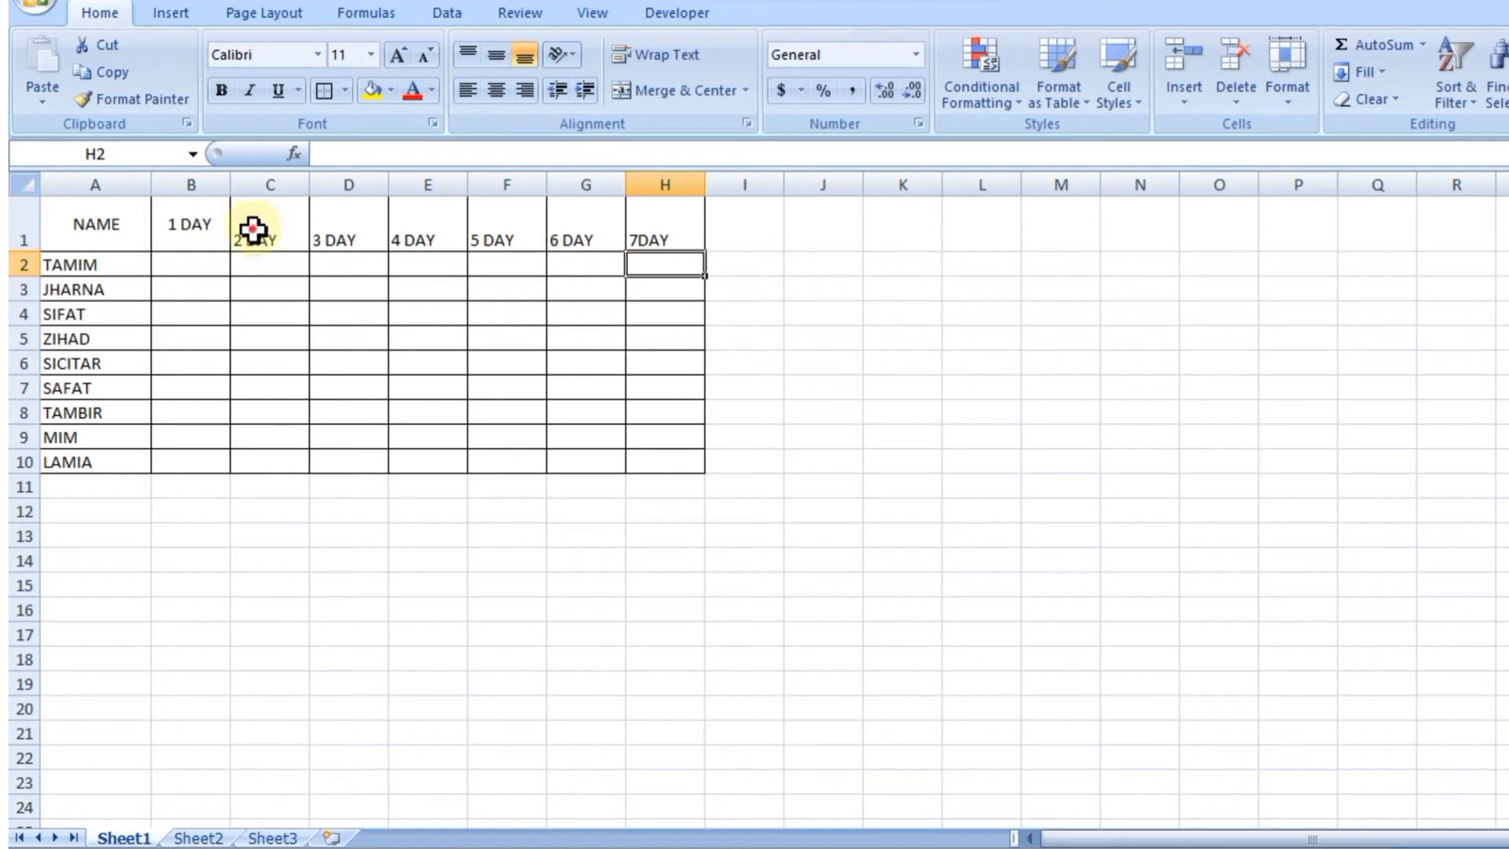
# Step: Middle-align the day headers in C1:H1 vertically, and deselect the range
pyautogui.moveTo(252, 228); pyautogui.dragTo(657, 239)
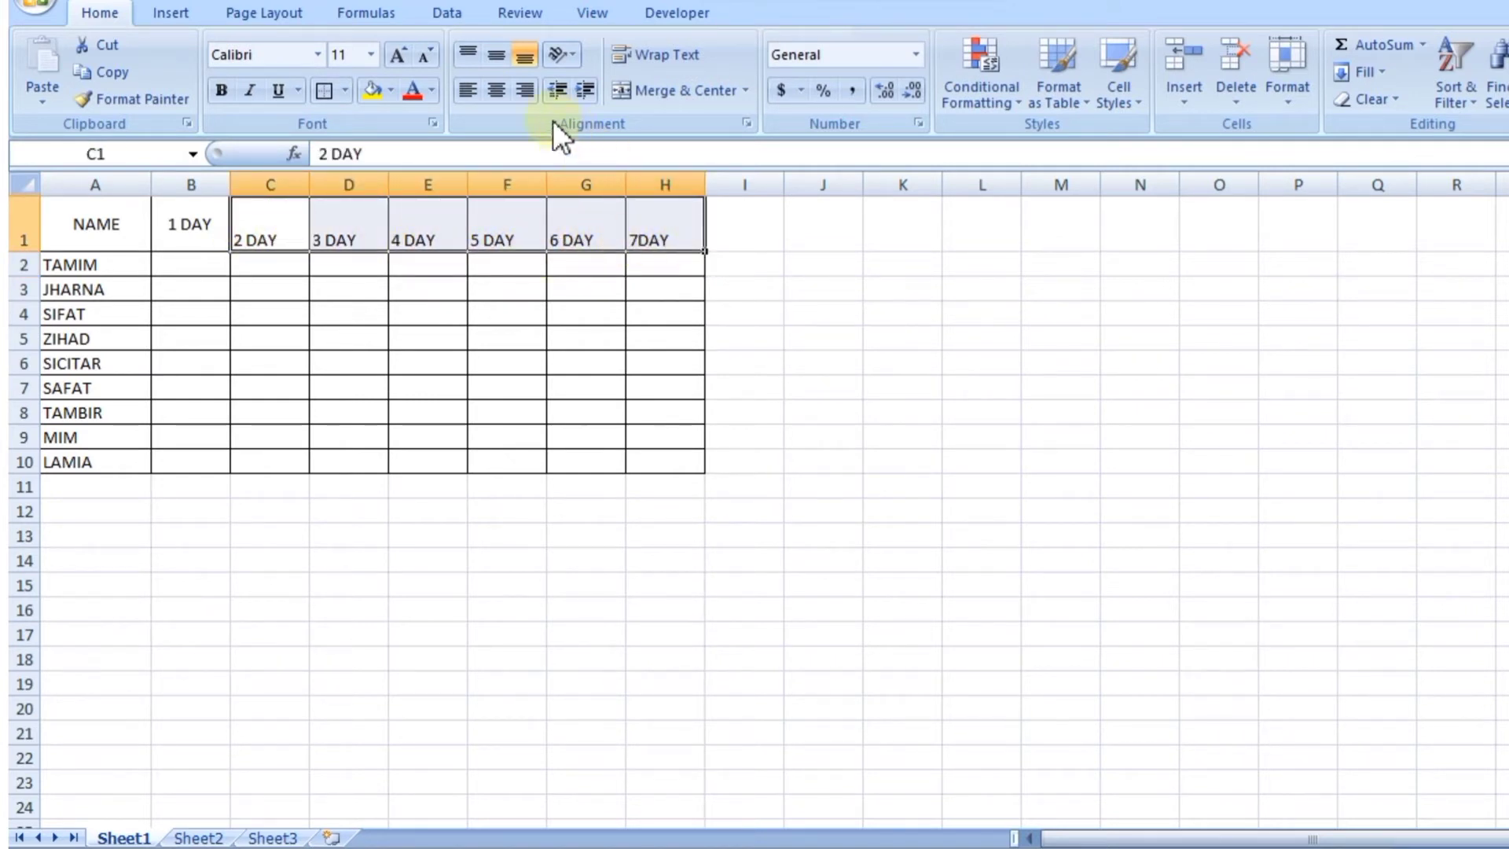
pyautogui.click(498, 49)
pyautogui.click(794, 228)
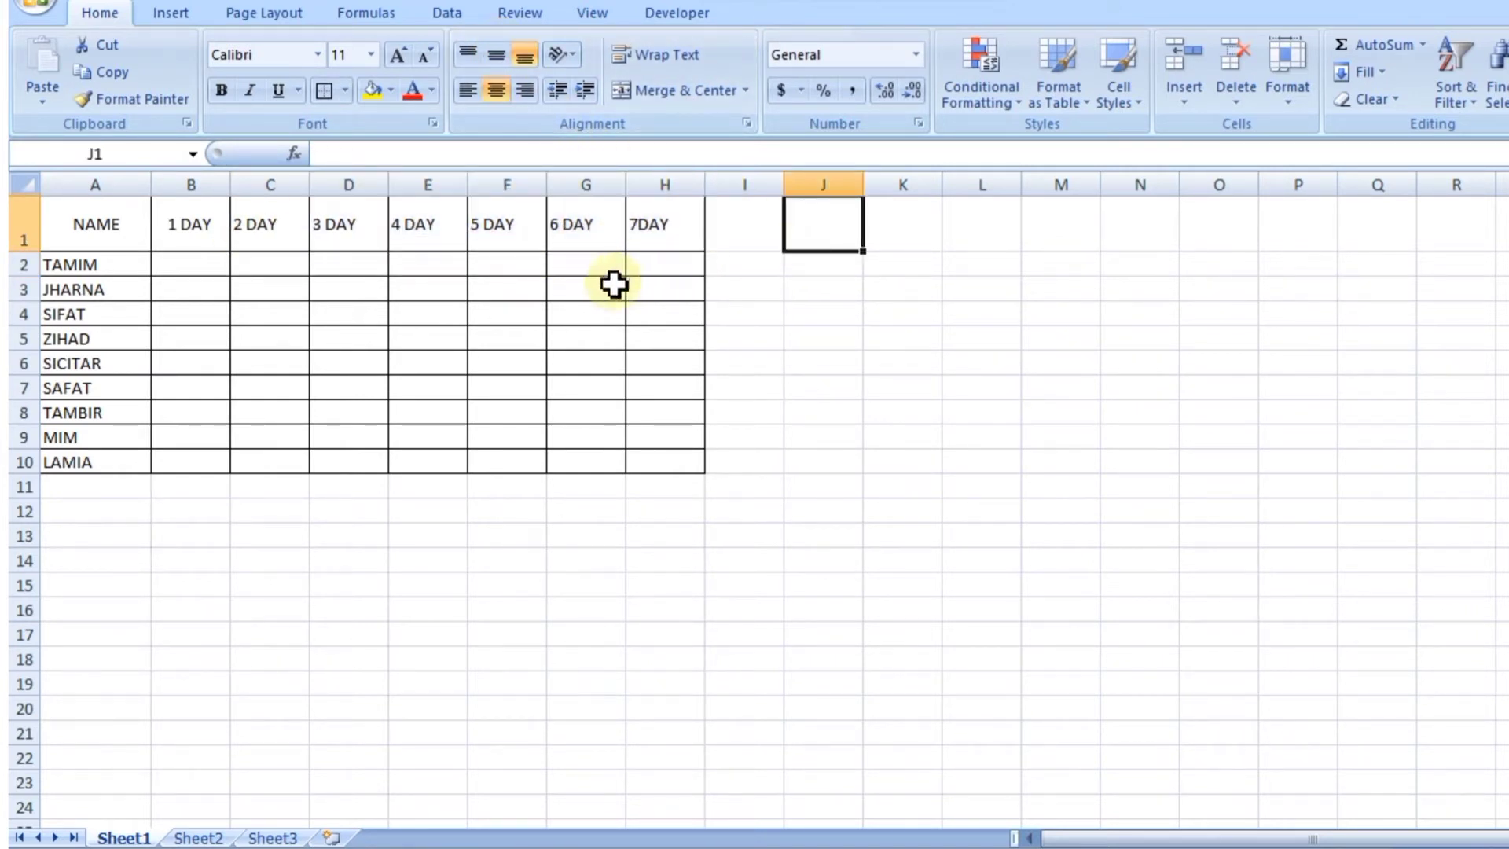
# Step: Enter 4500 in each of the cells B2, B3 and B4 under the 1 DAY header
pyautogui.click(185, 267)
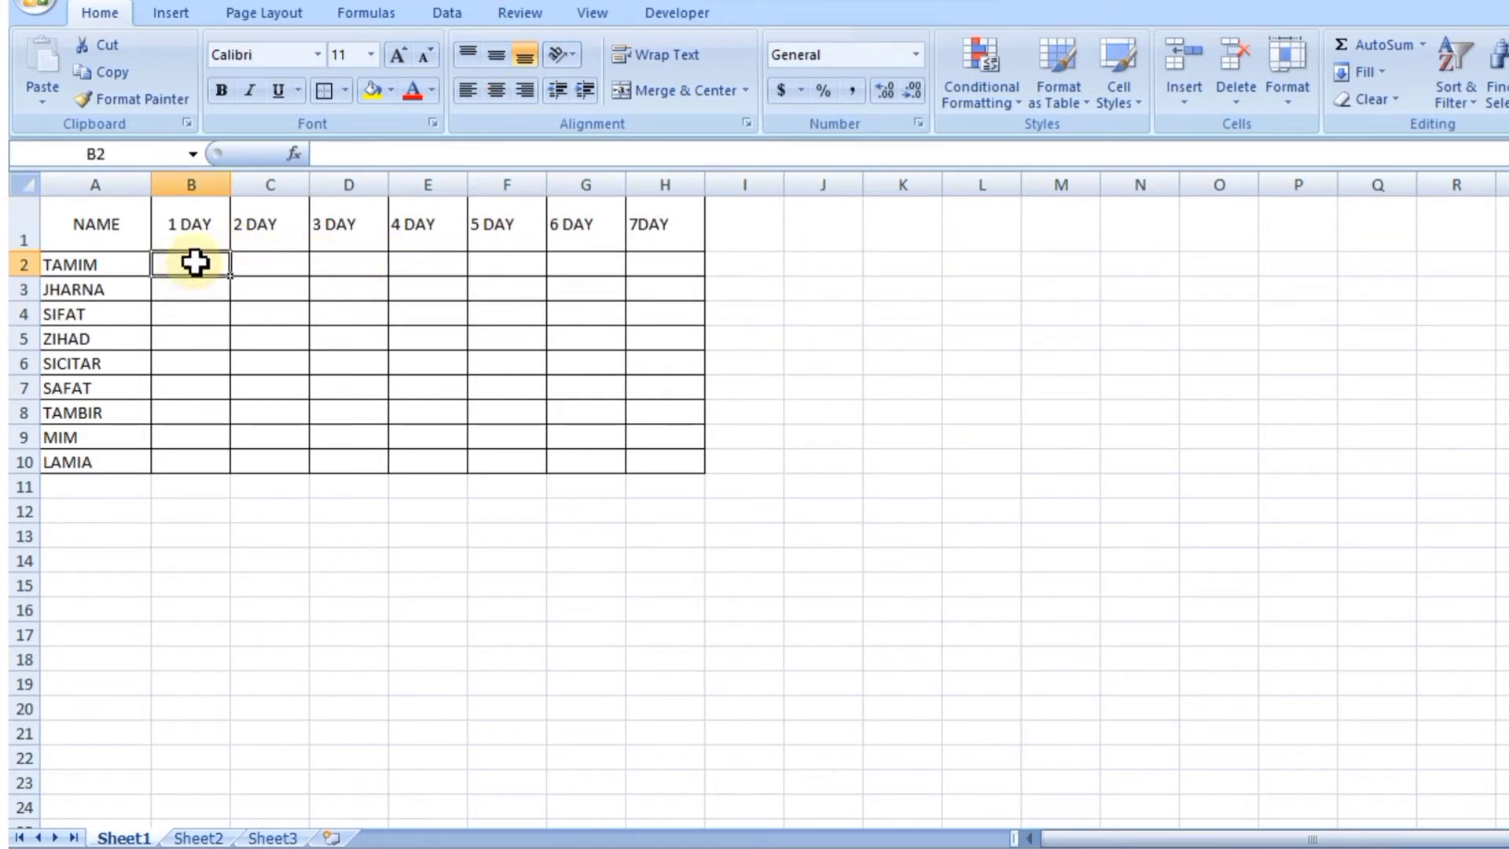
pyautogui.write('4500')
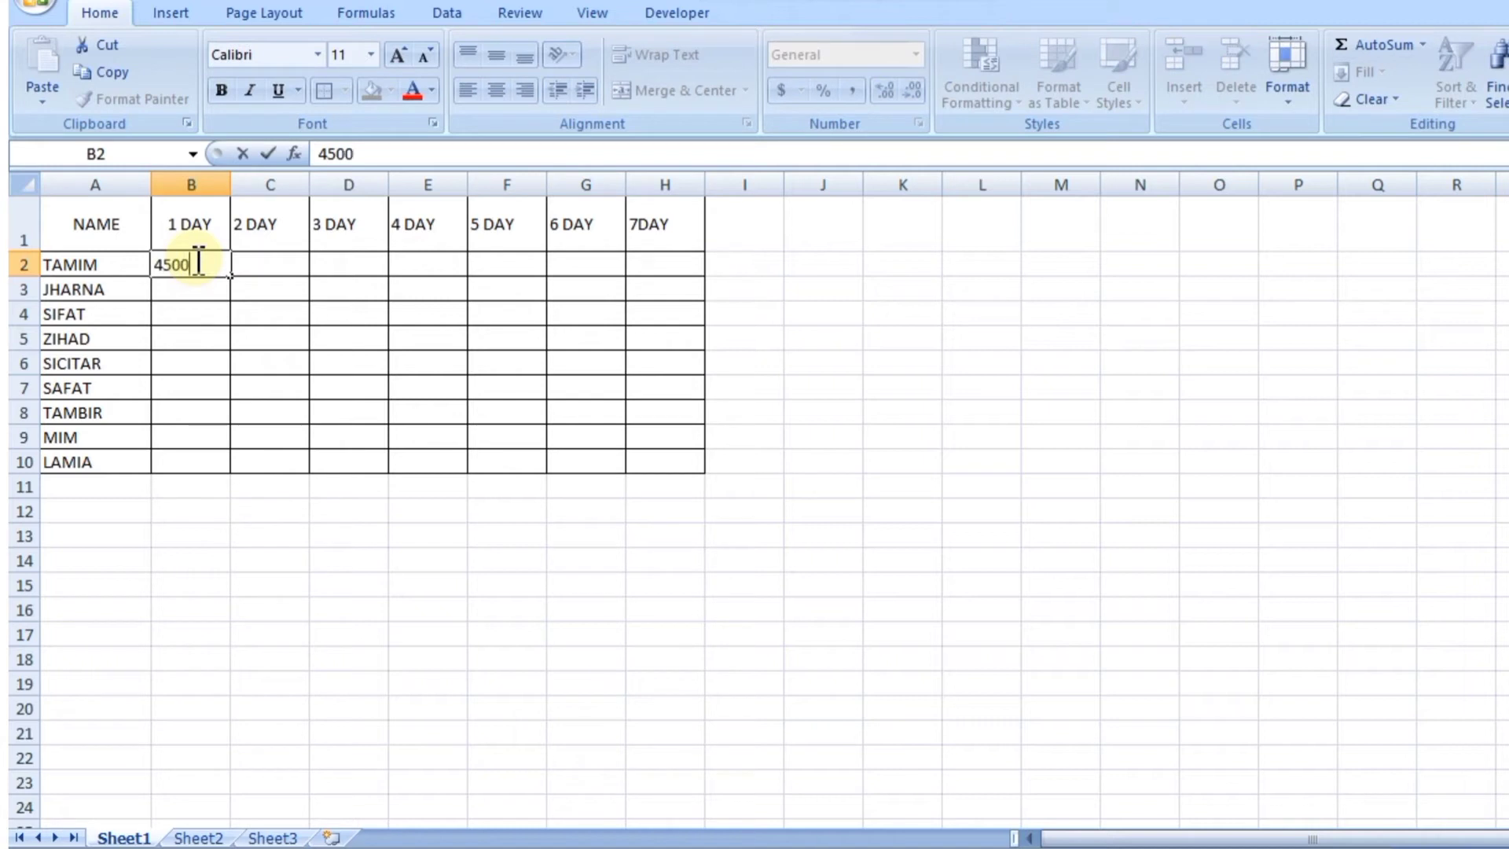
pyautogui.press('Return')
pyautogui.write('4500')
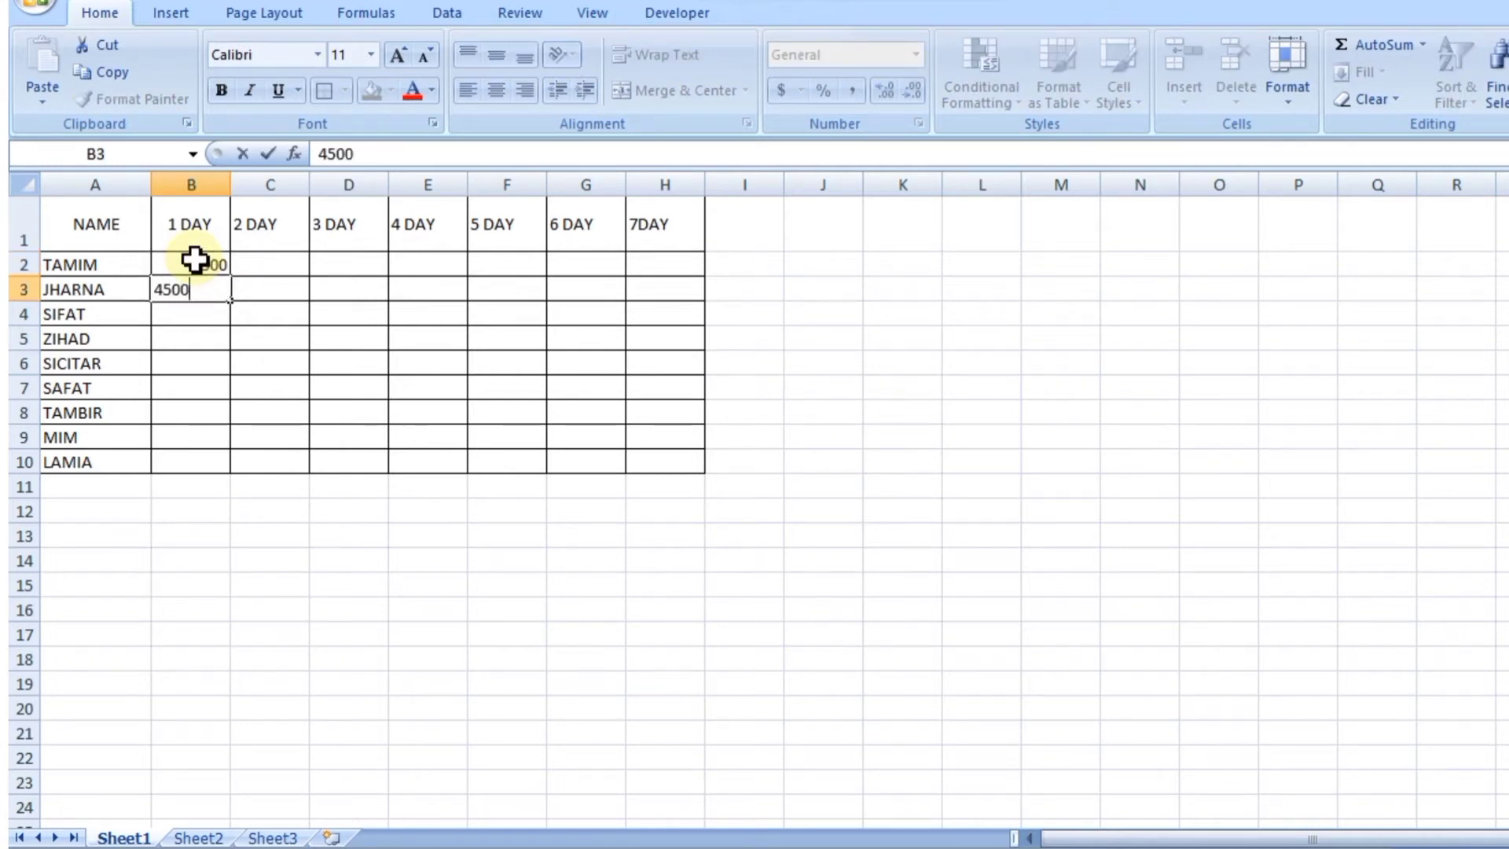
pyautogui.press('Return')
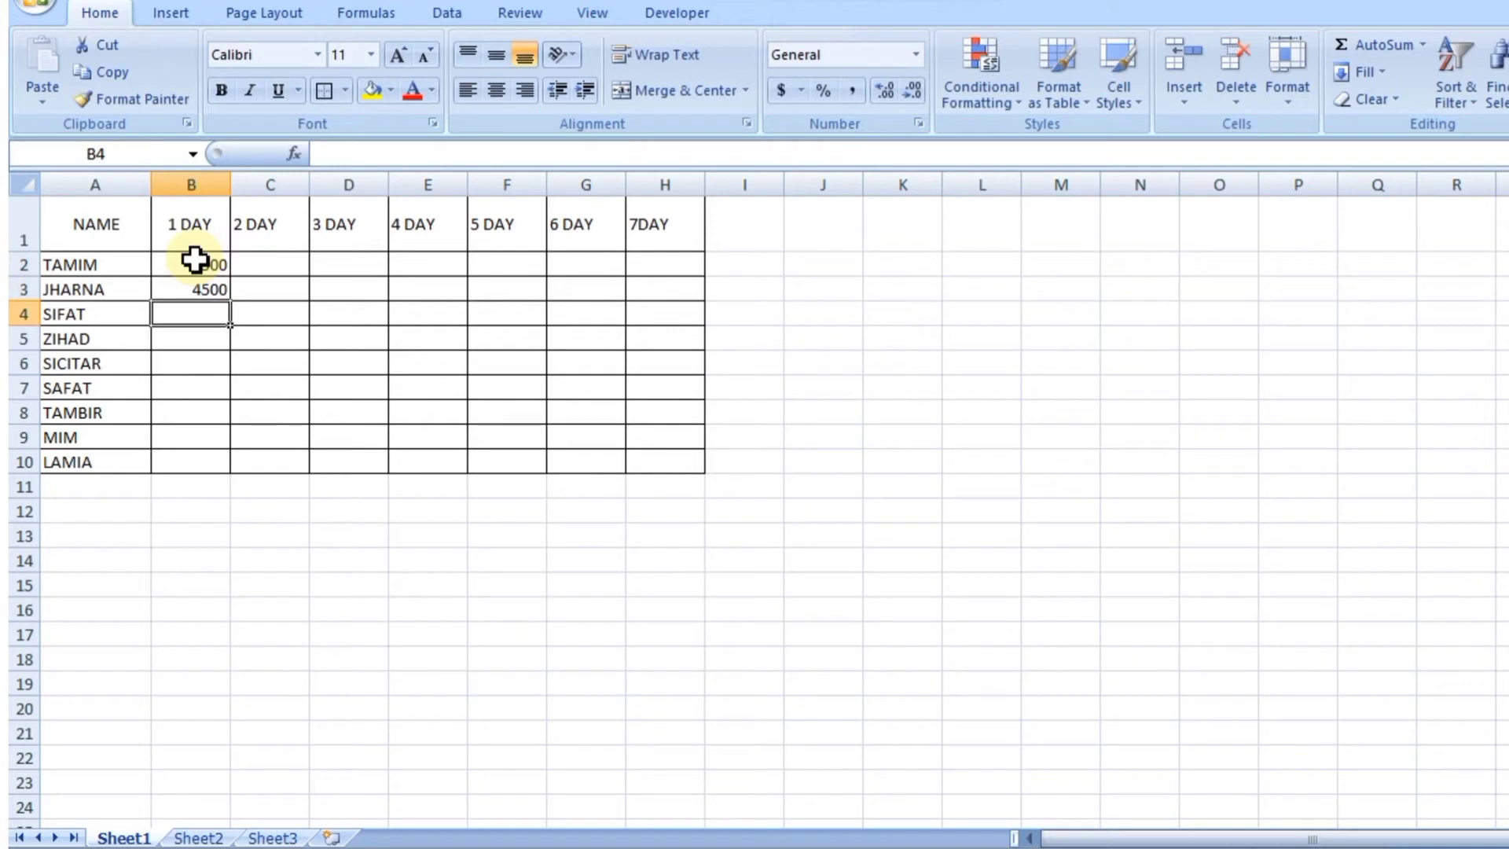
pyautogui.write('450')
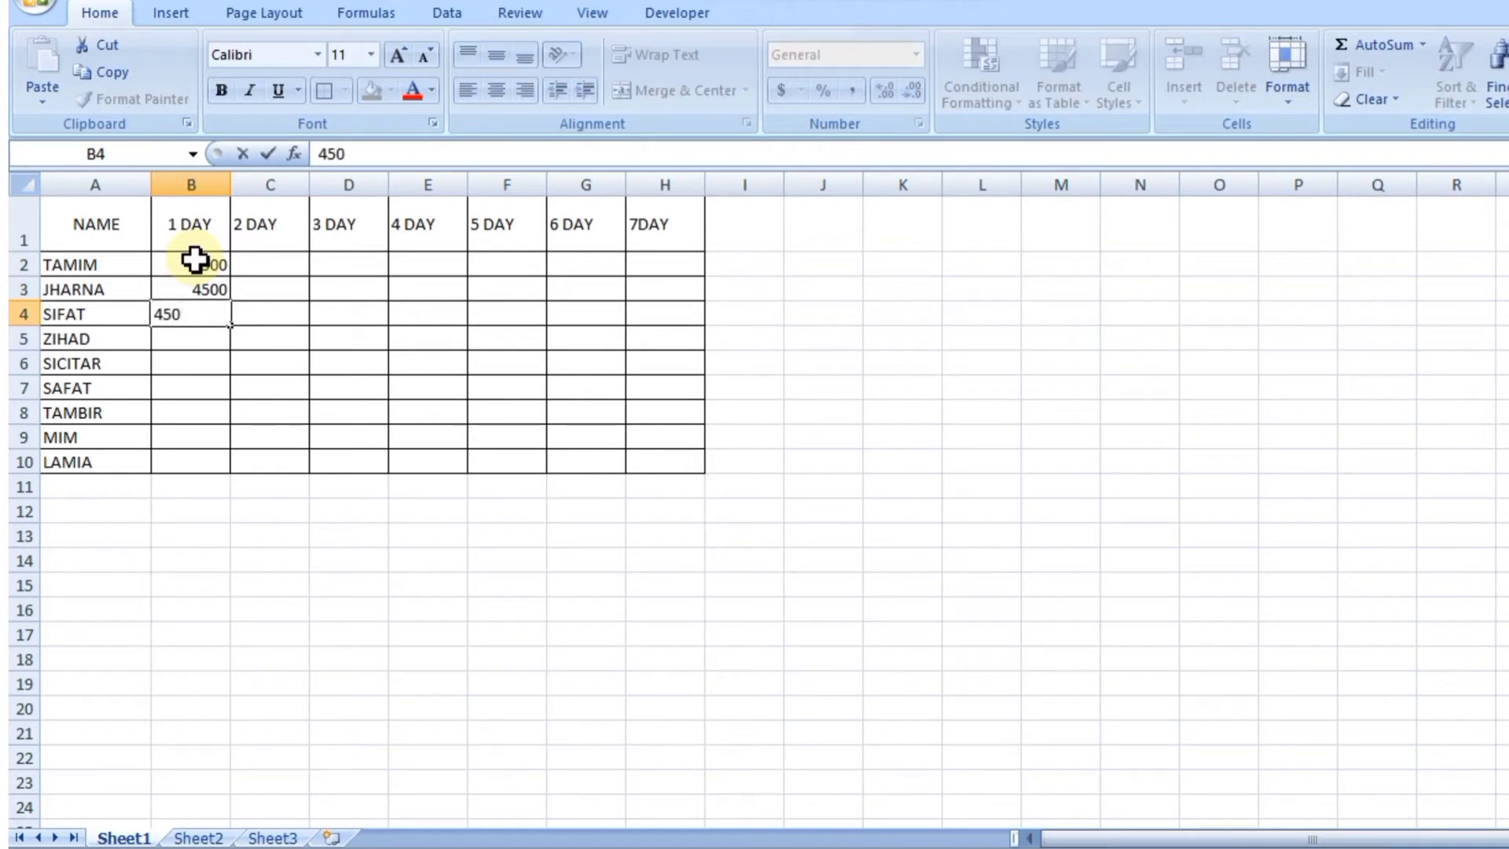
pyautogui.write('0')
pyautogui.press('Return')
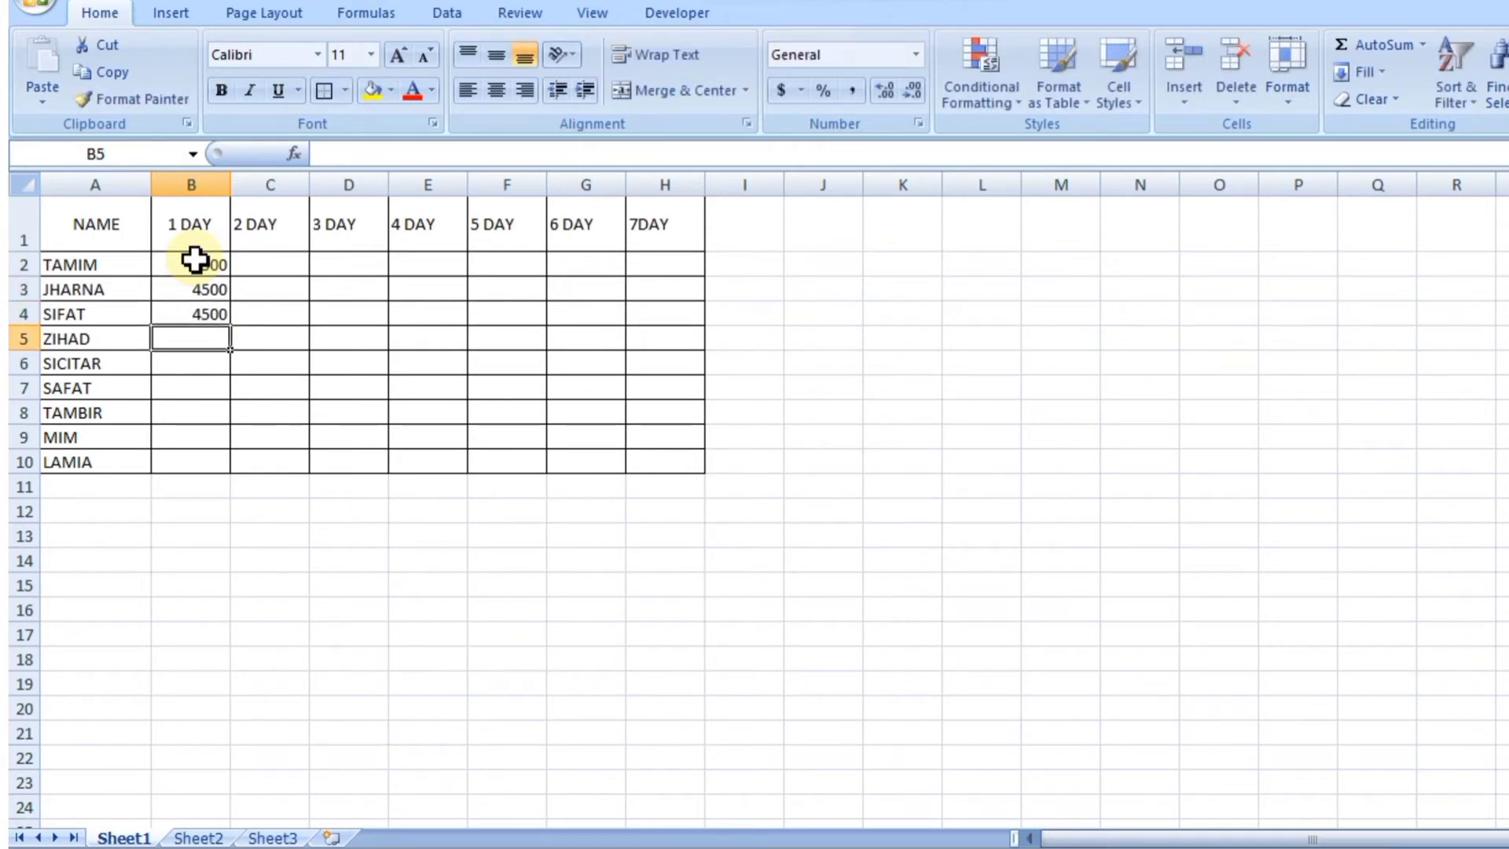
# Step: Fill in the 1 DAY amounts 3500, 2500 and 2000 in cells B5 to B7
pyautogui.write('3500')
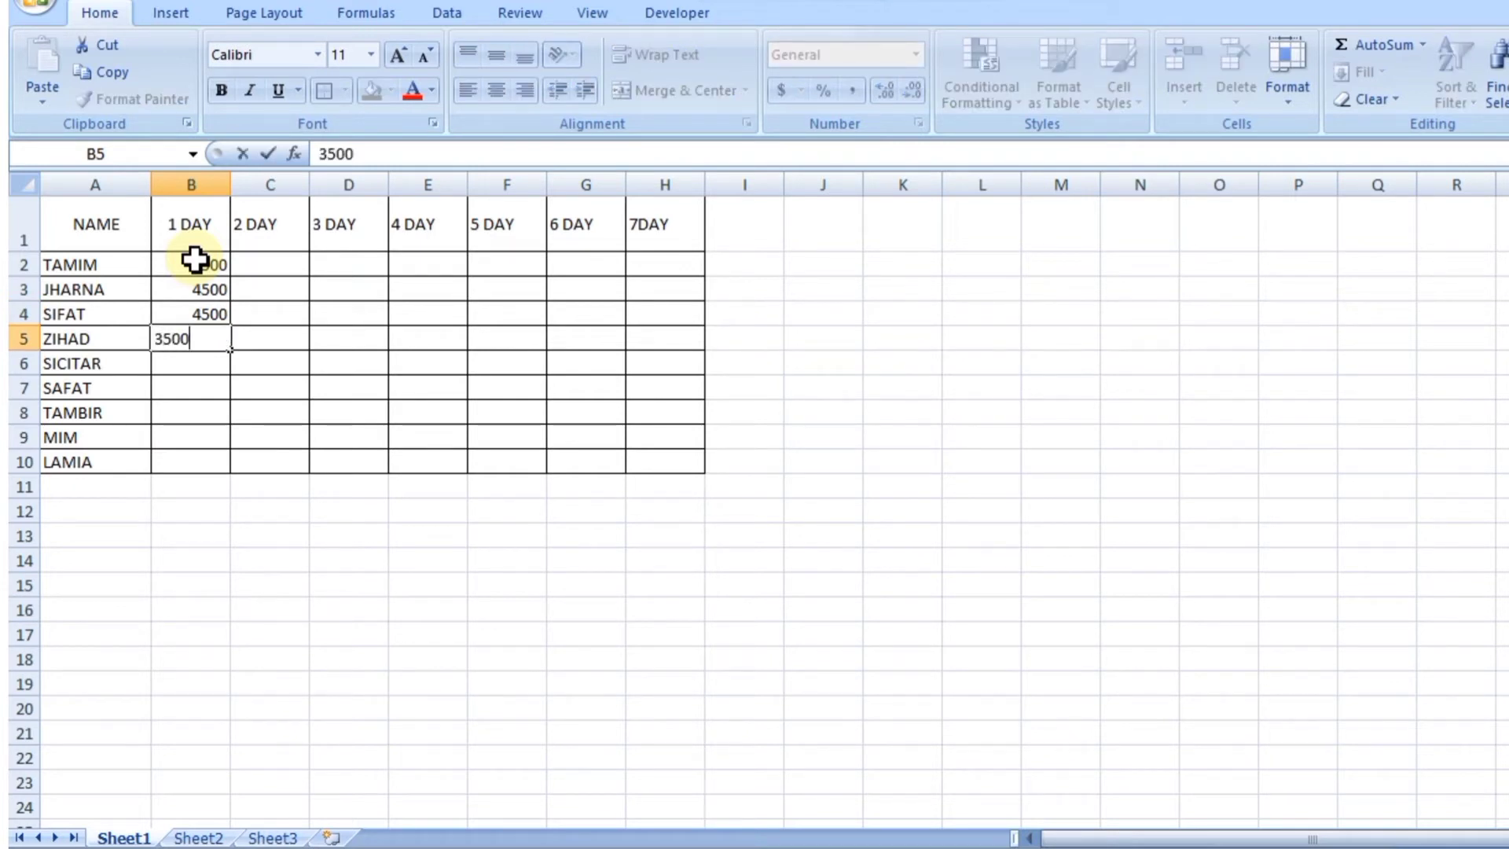
pyautogui.press('Return')
pyautogui.write('2500')
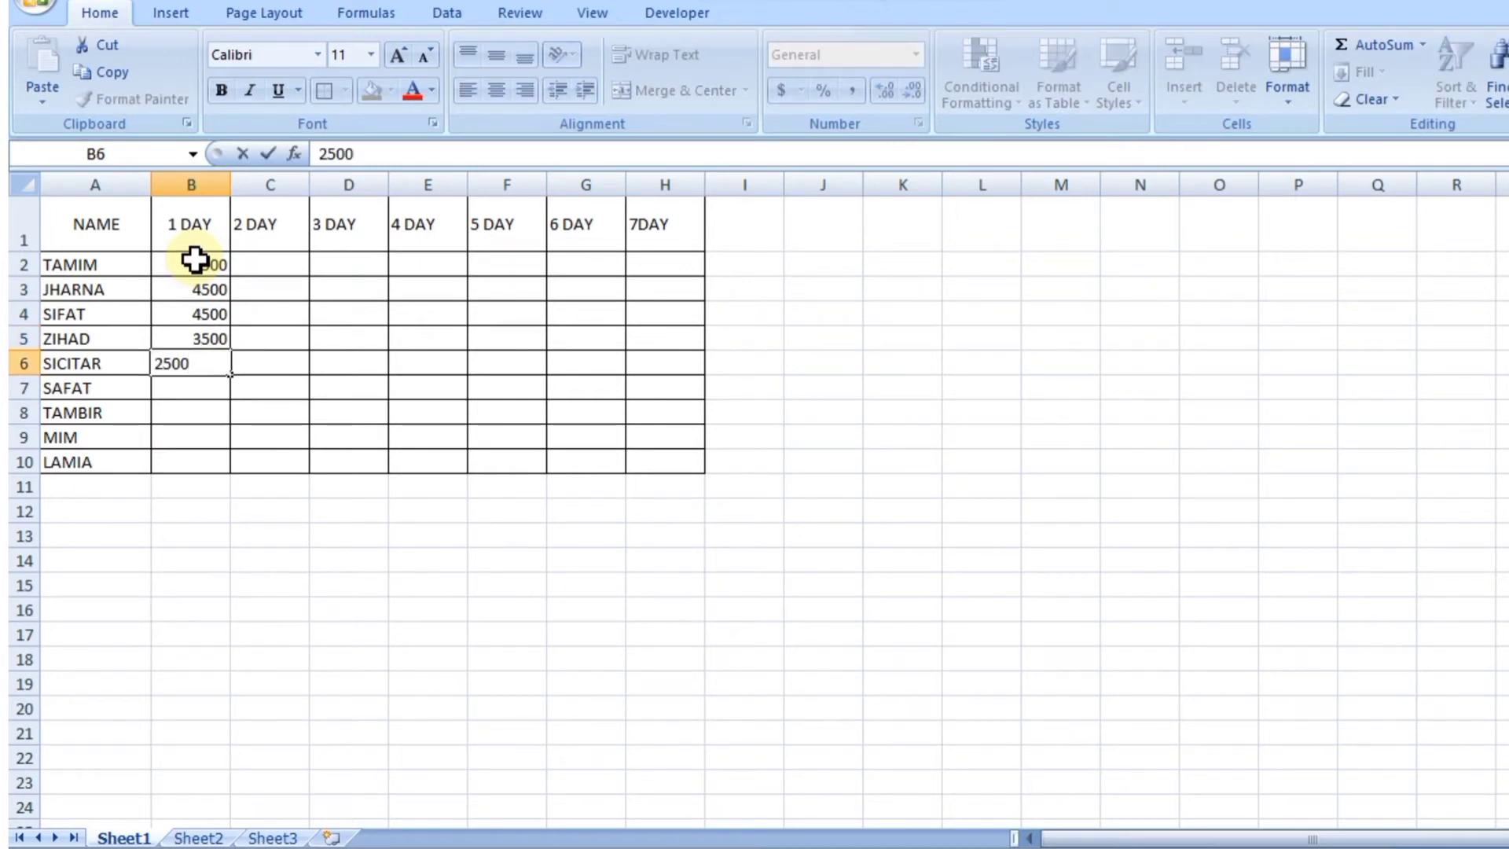
pyautogui.press('Return')
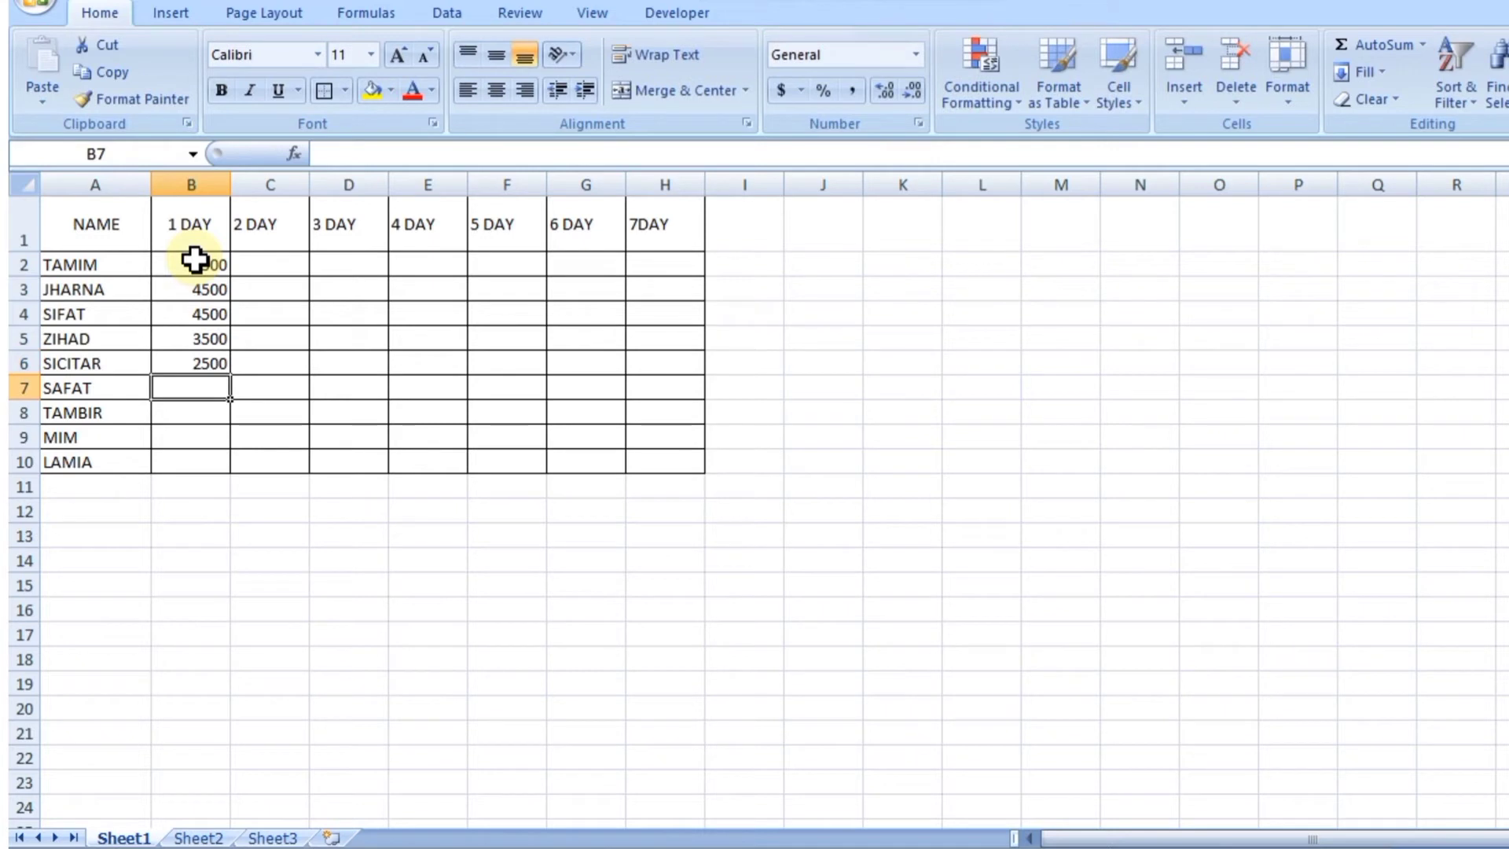
pyautogui.write('2000')
pyautogui.press('Return')
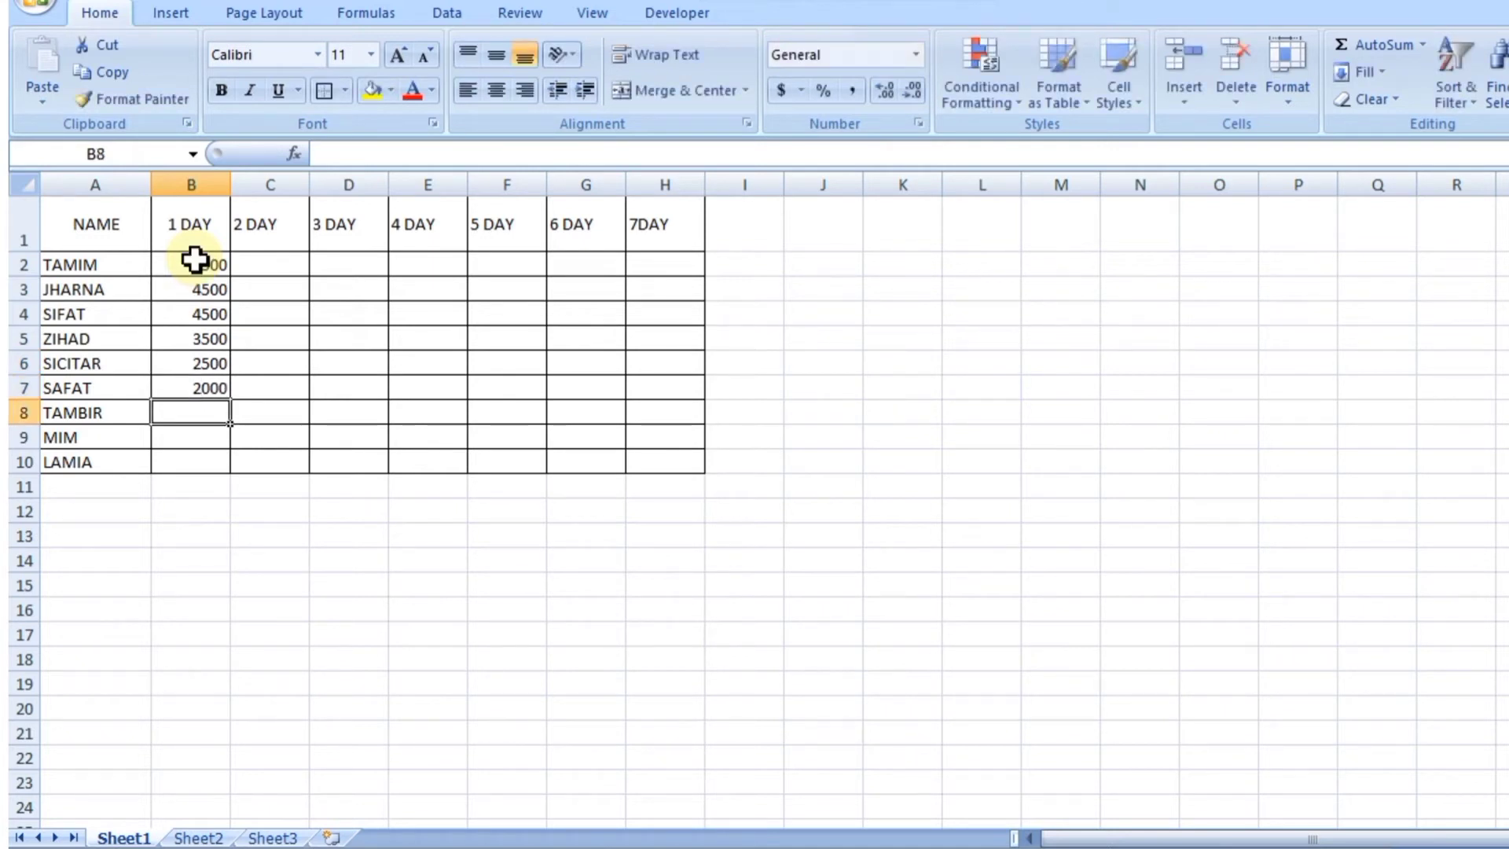
# Step: Fill in the 1 DAY amounts 1500, 7000 and 1000 in cells B8 to B10
pyautogui.write('1500')
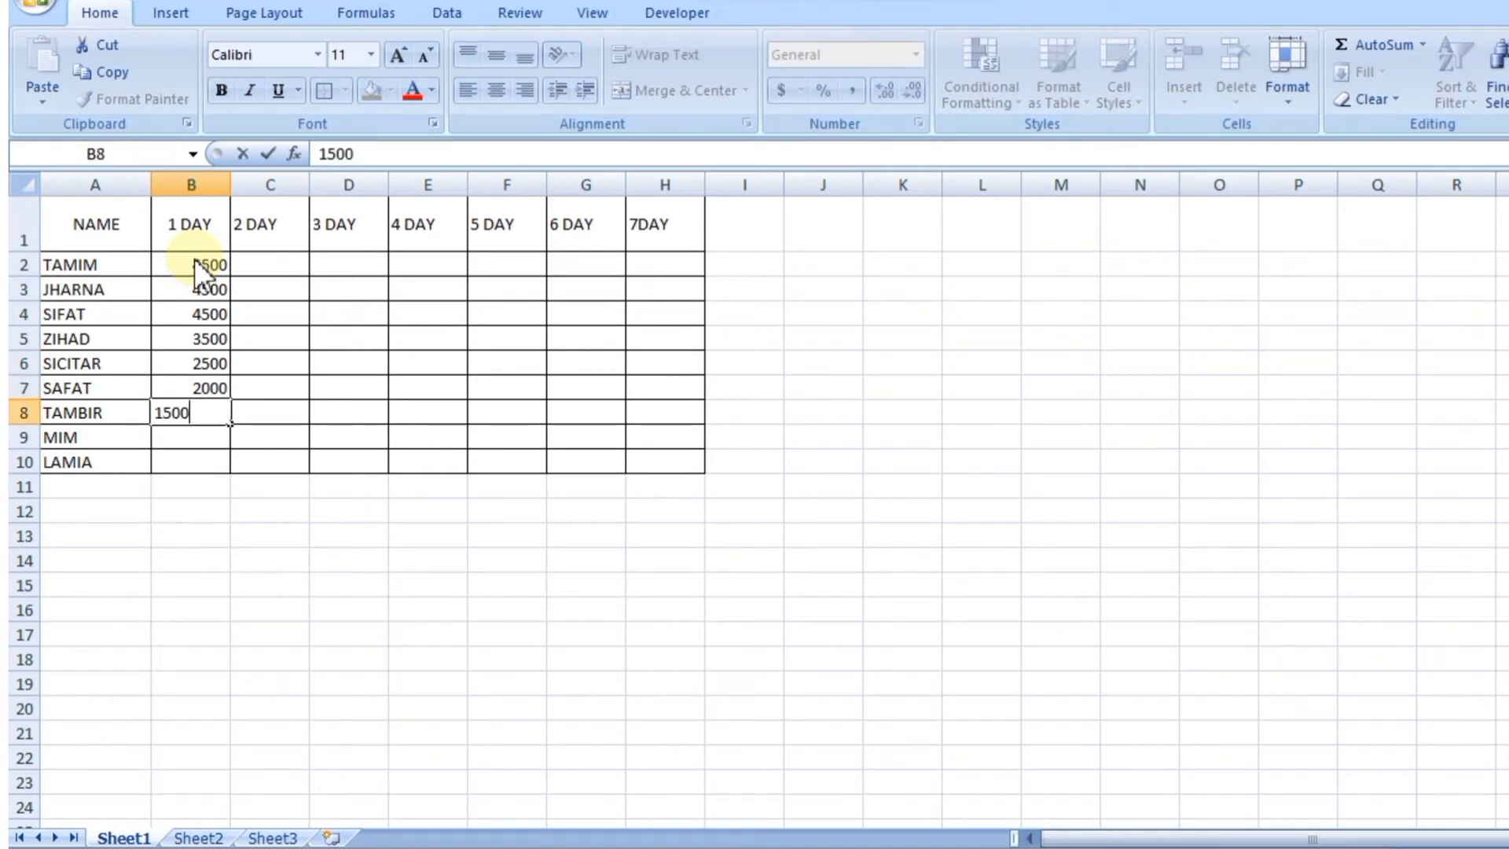
pyautogui.press('Return')
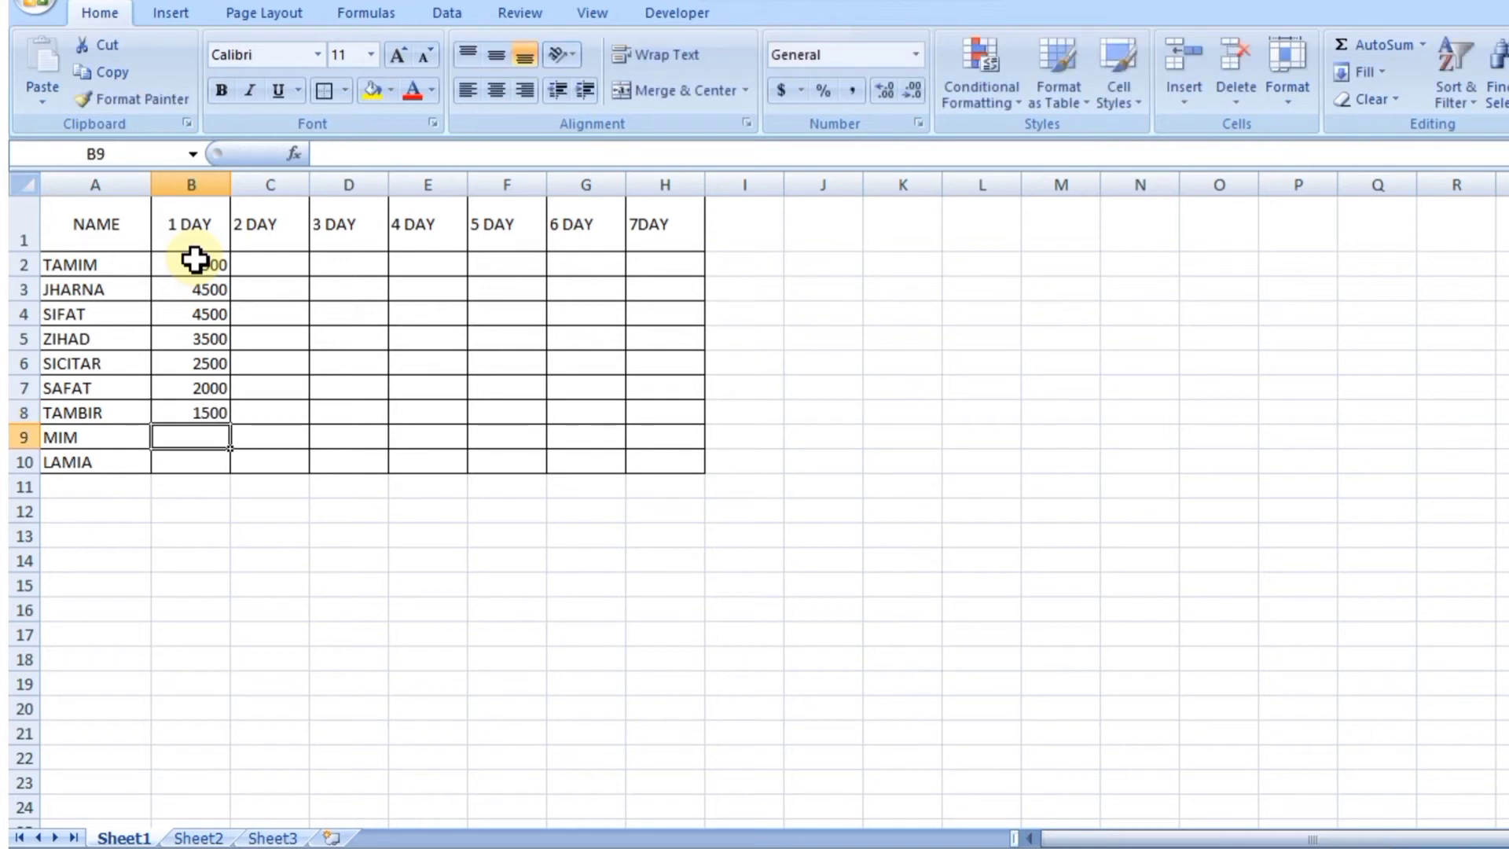
pyautogui.write('7000')
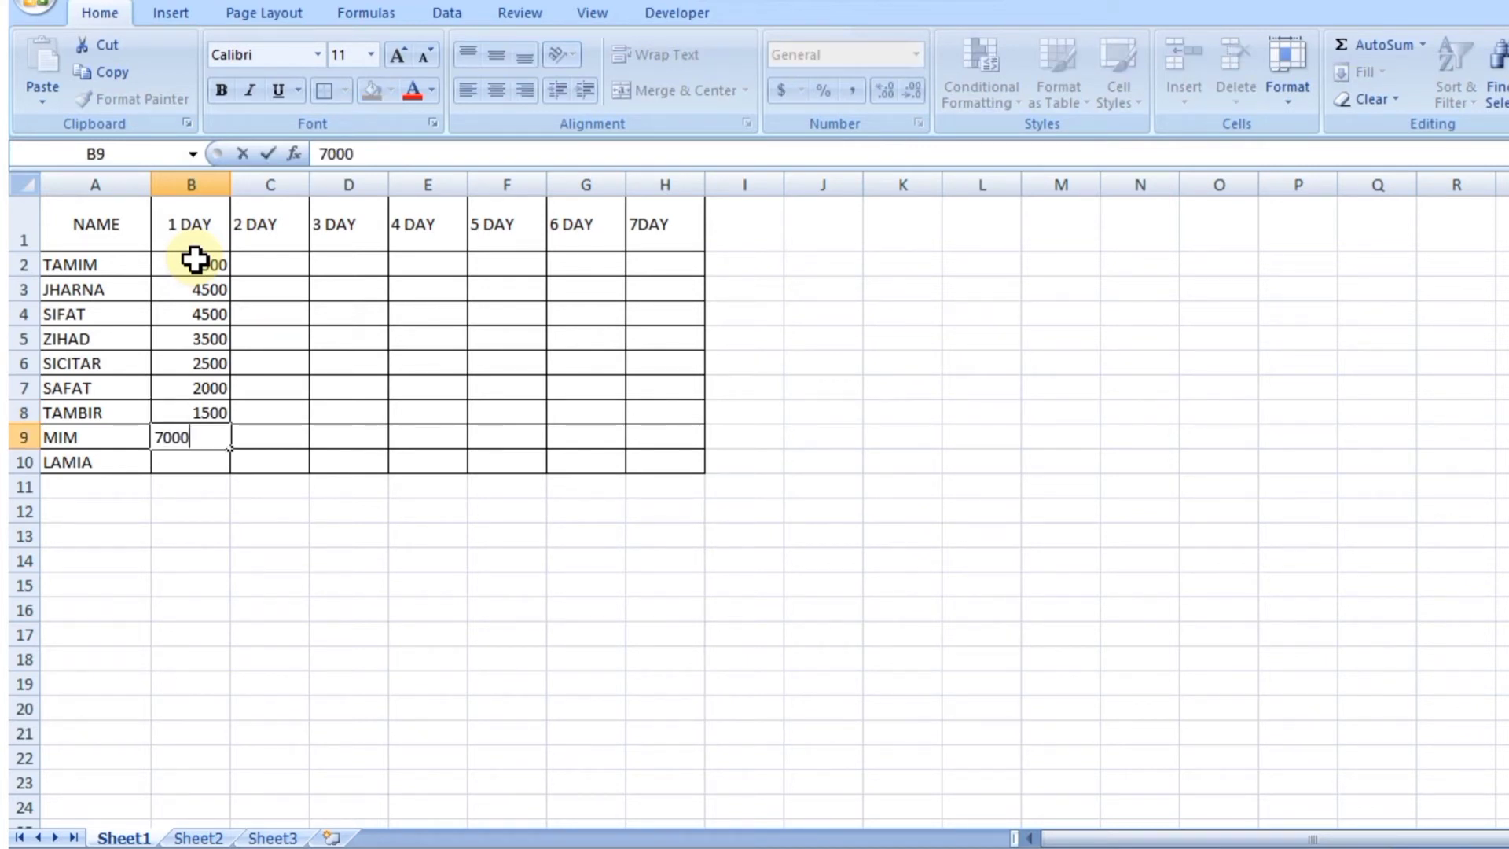
pyautogui.press('Return')
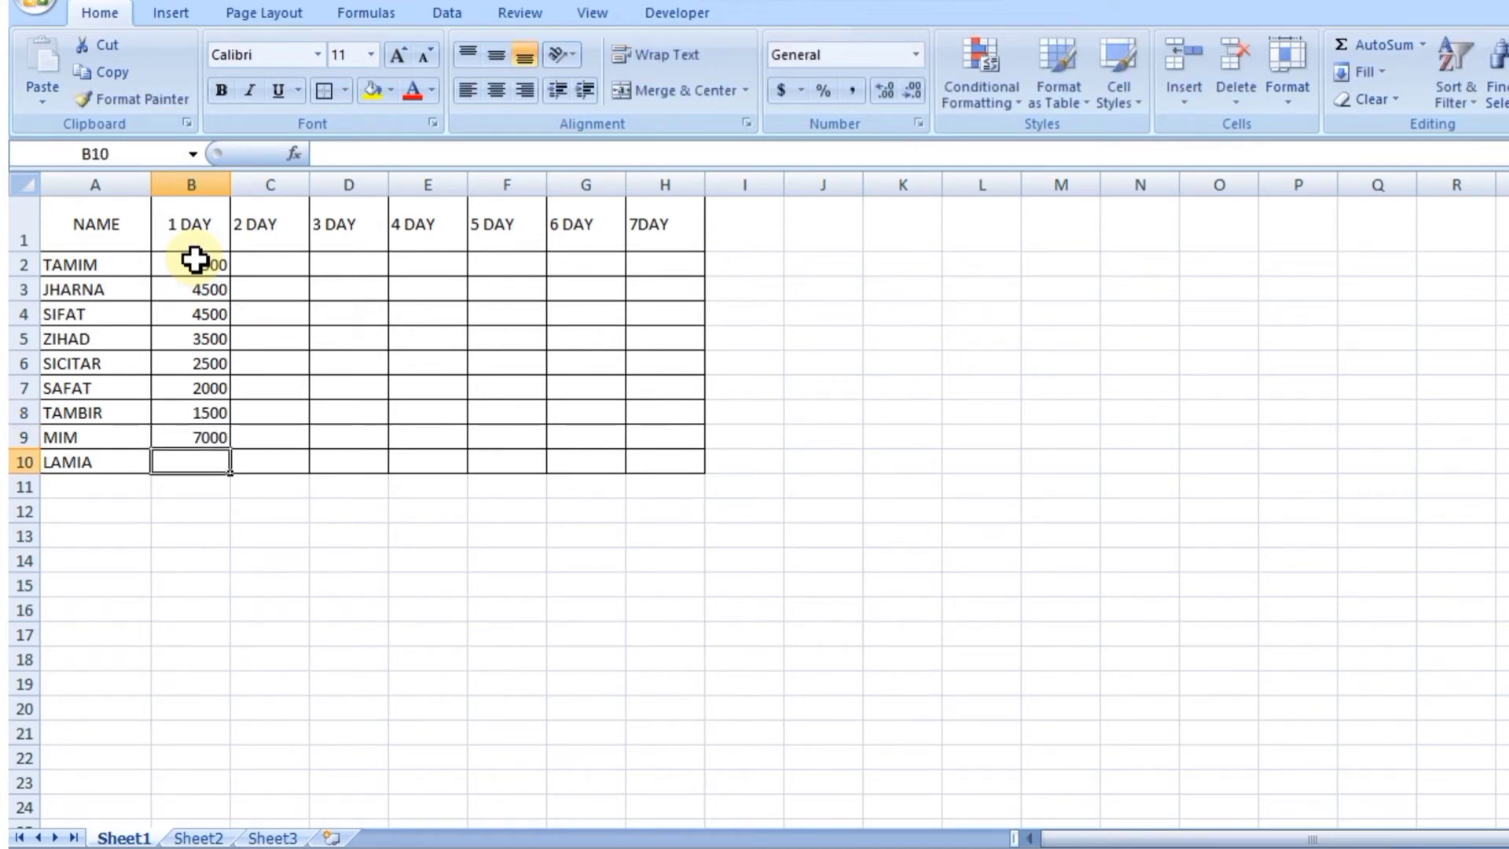
pyautogui.write('1000')
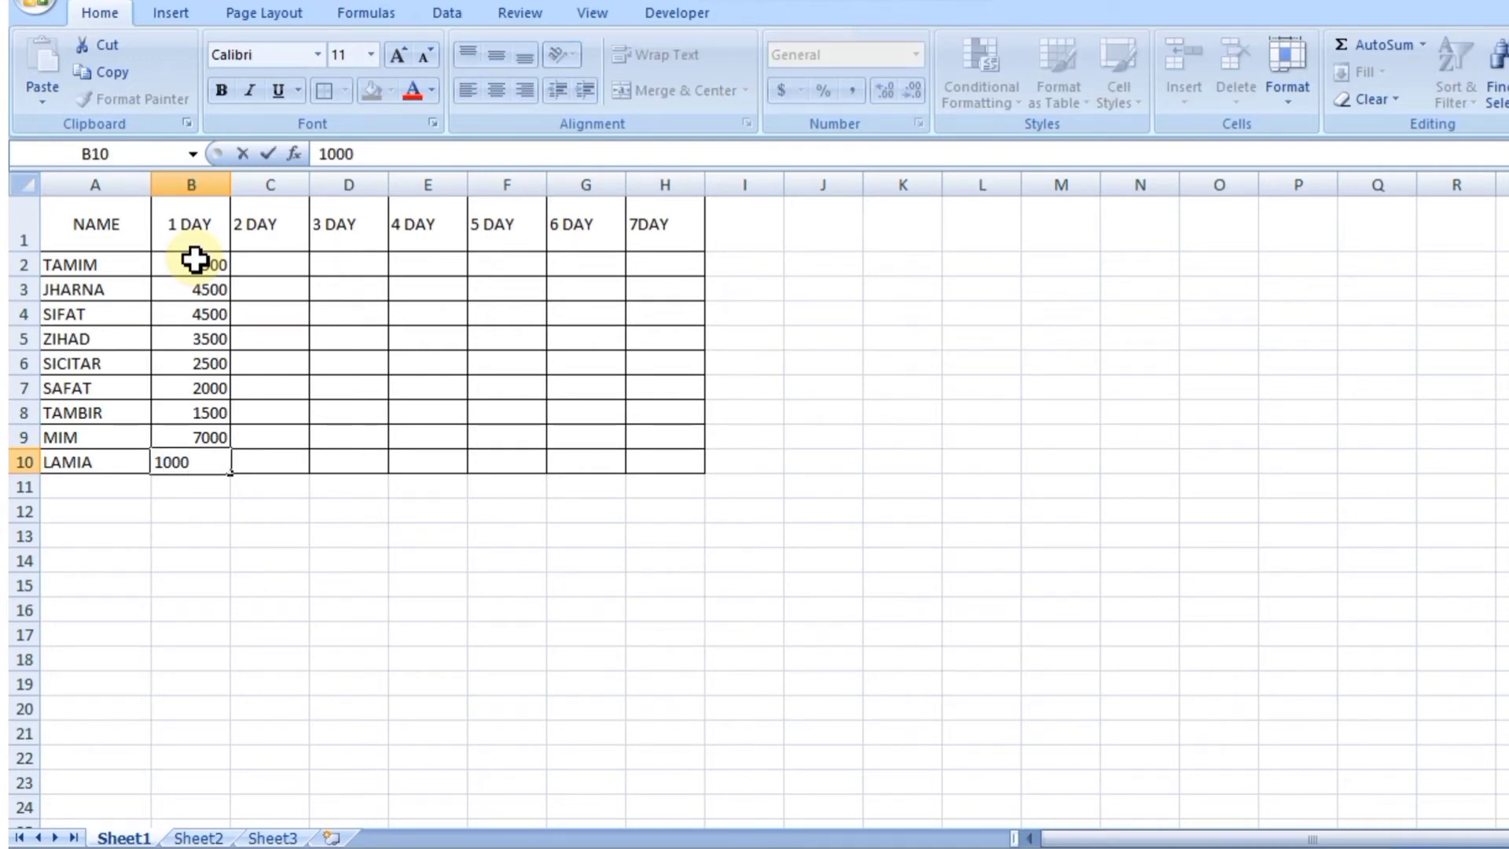
pyautogui.press('Return')
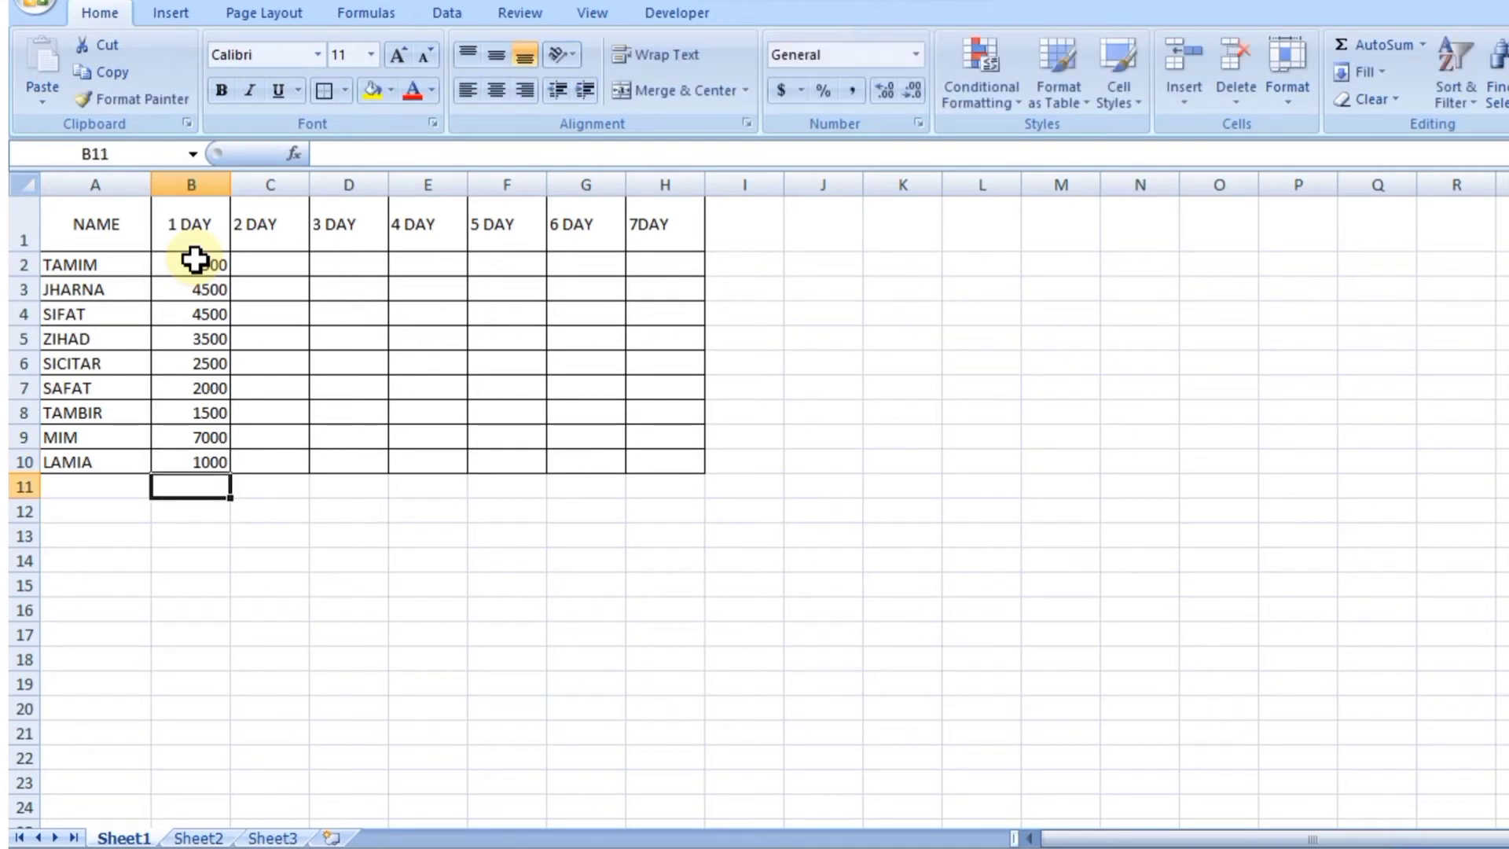
# Step: Enter the 2 DAY amounts 4000, 5000 and 9000 in cells C2 to C4
pyautogui.click(270, 262)
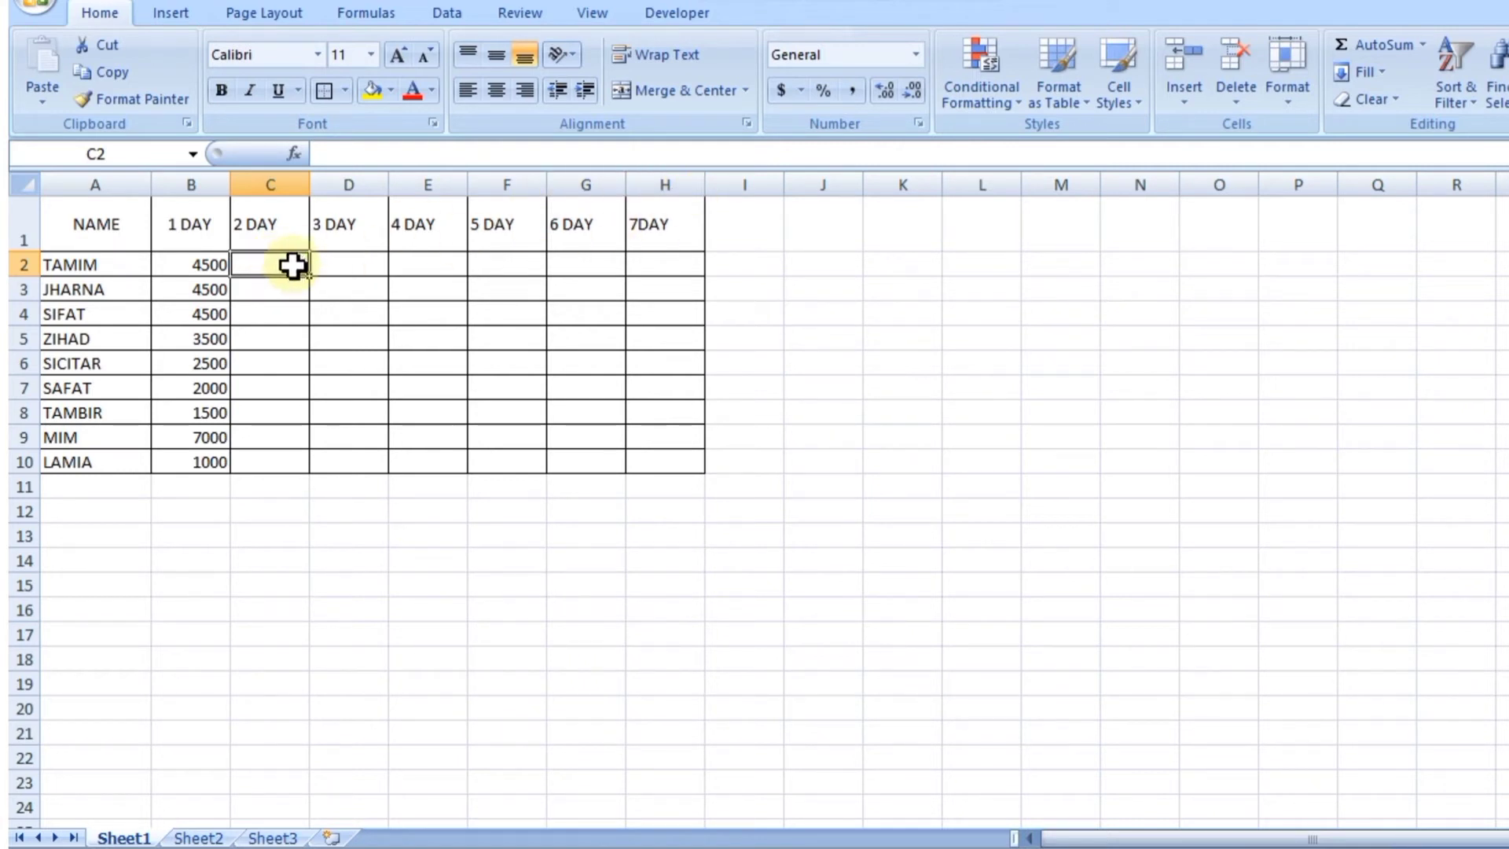
pyautogui.write('4000')
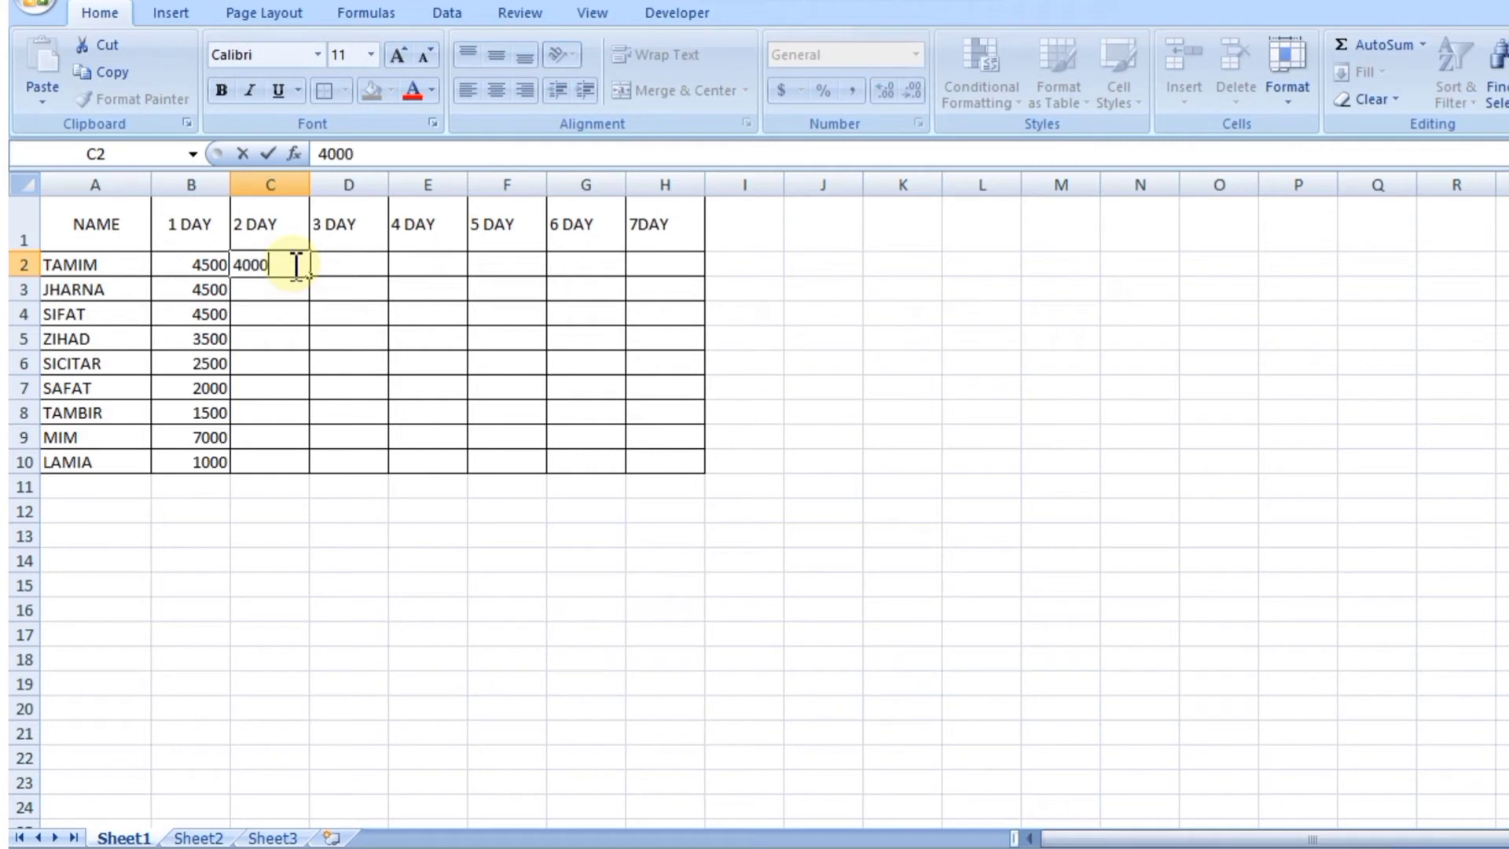
pyautogui.press('Return')
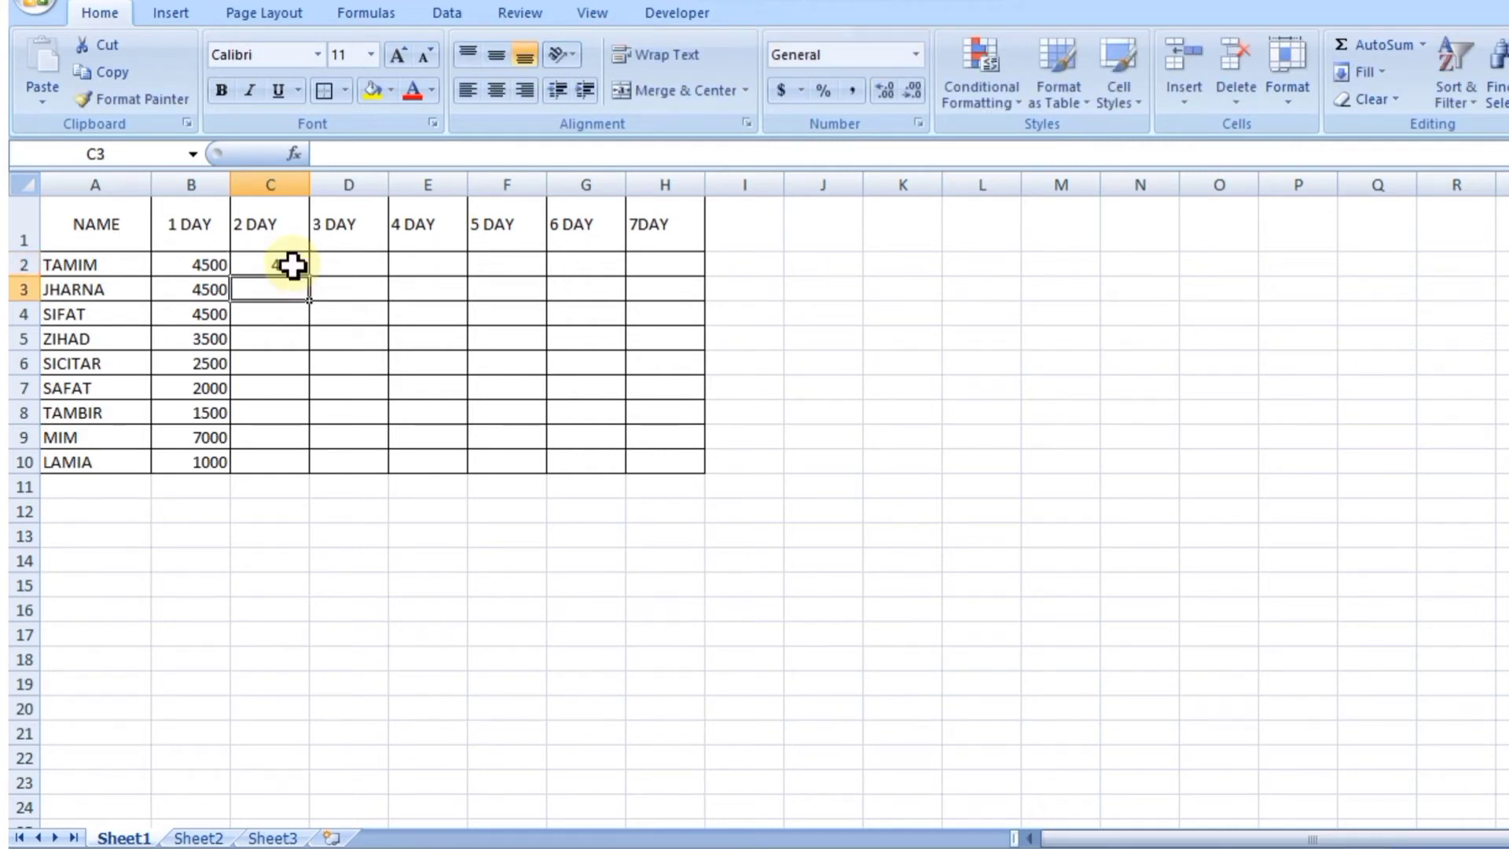
pyautogui.write('5000')
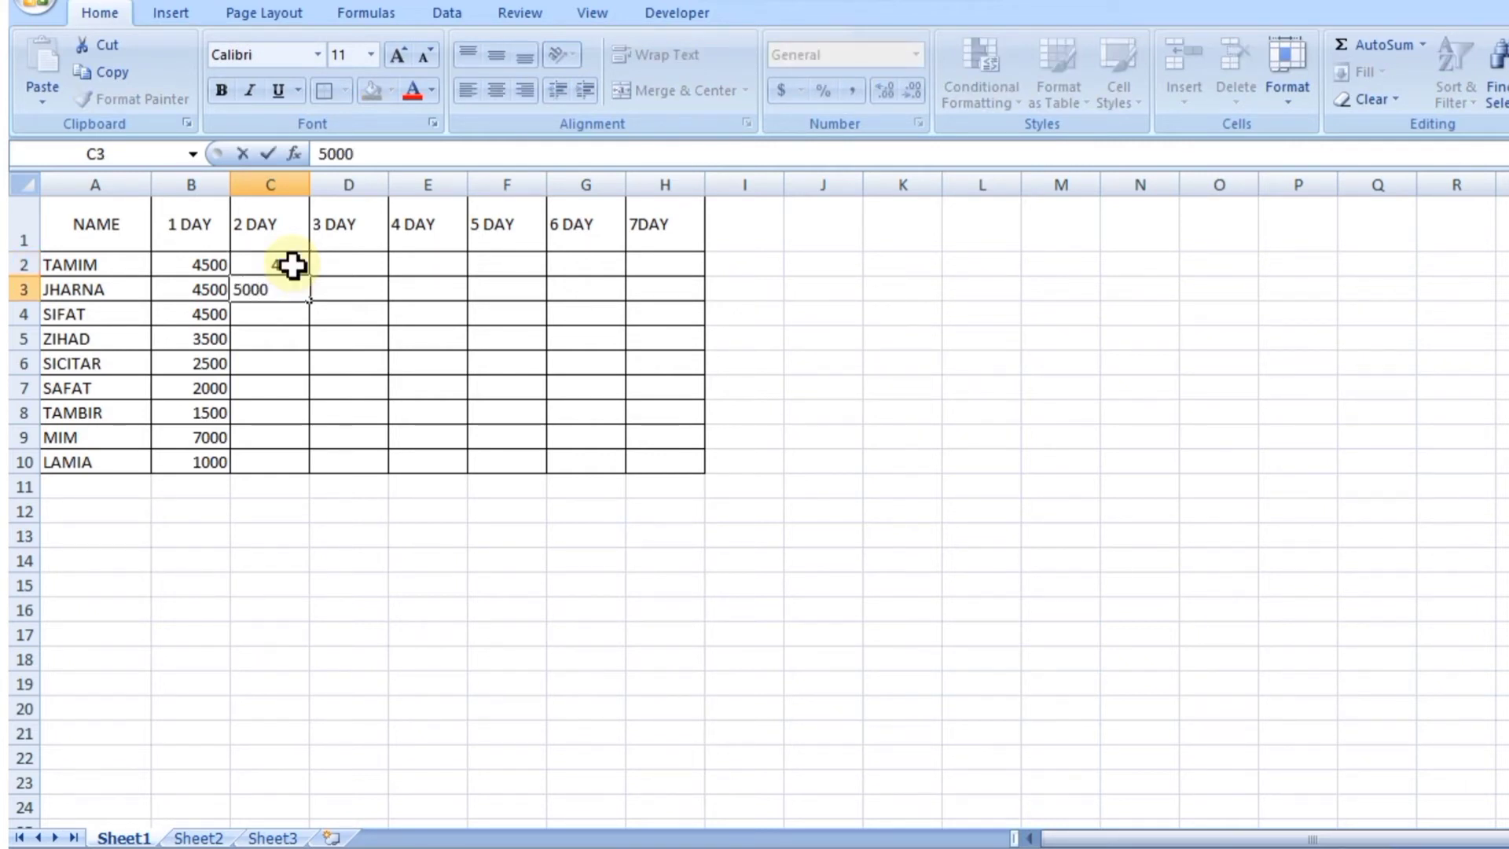
pyautogui.press('Return')
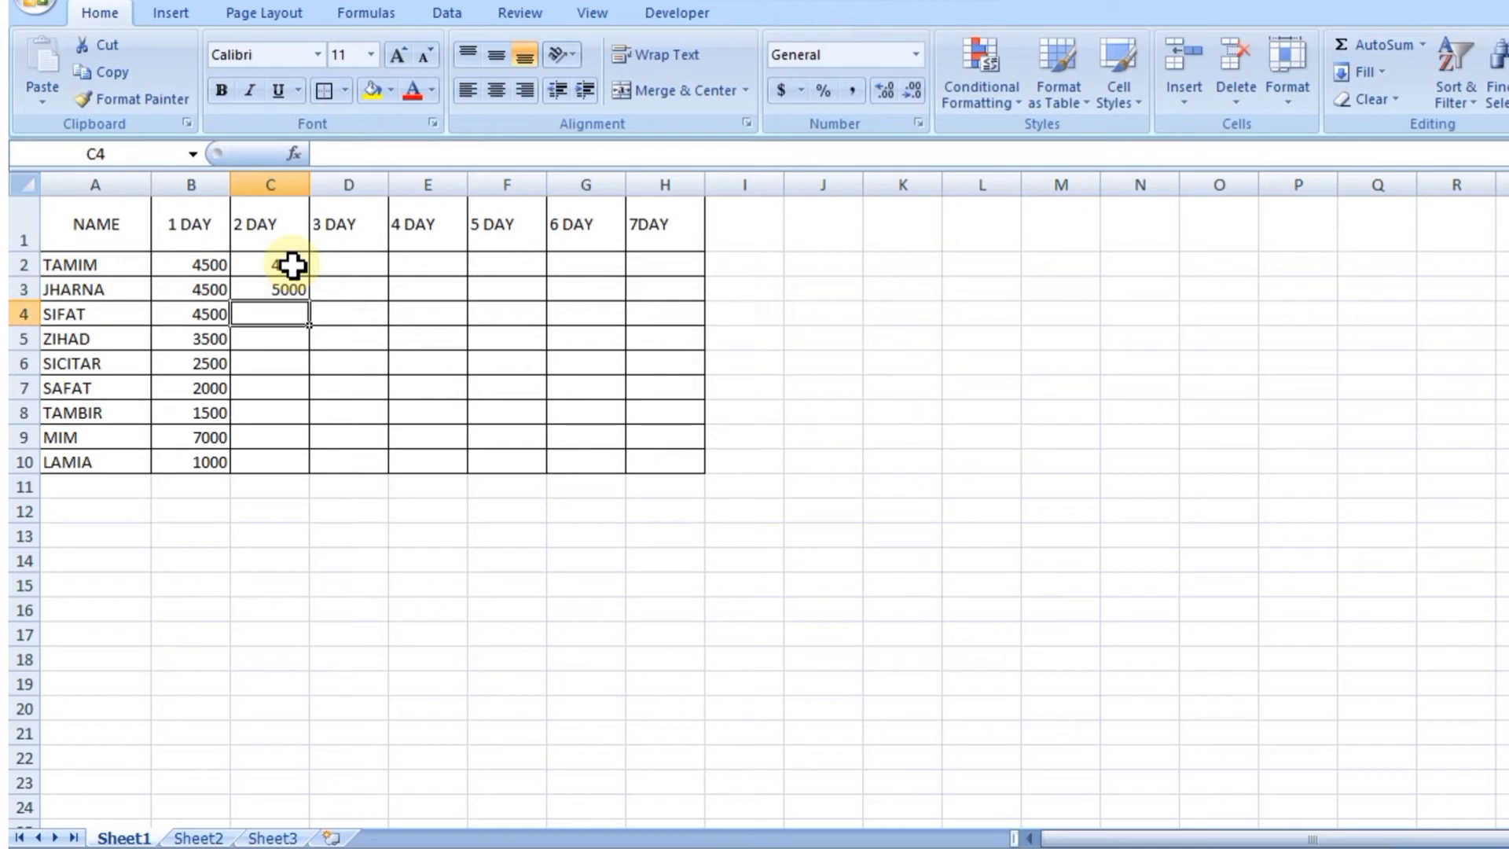
pyautogui.write('9000')
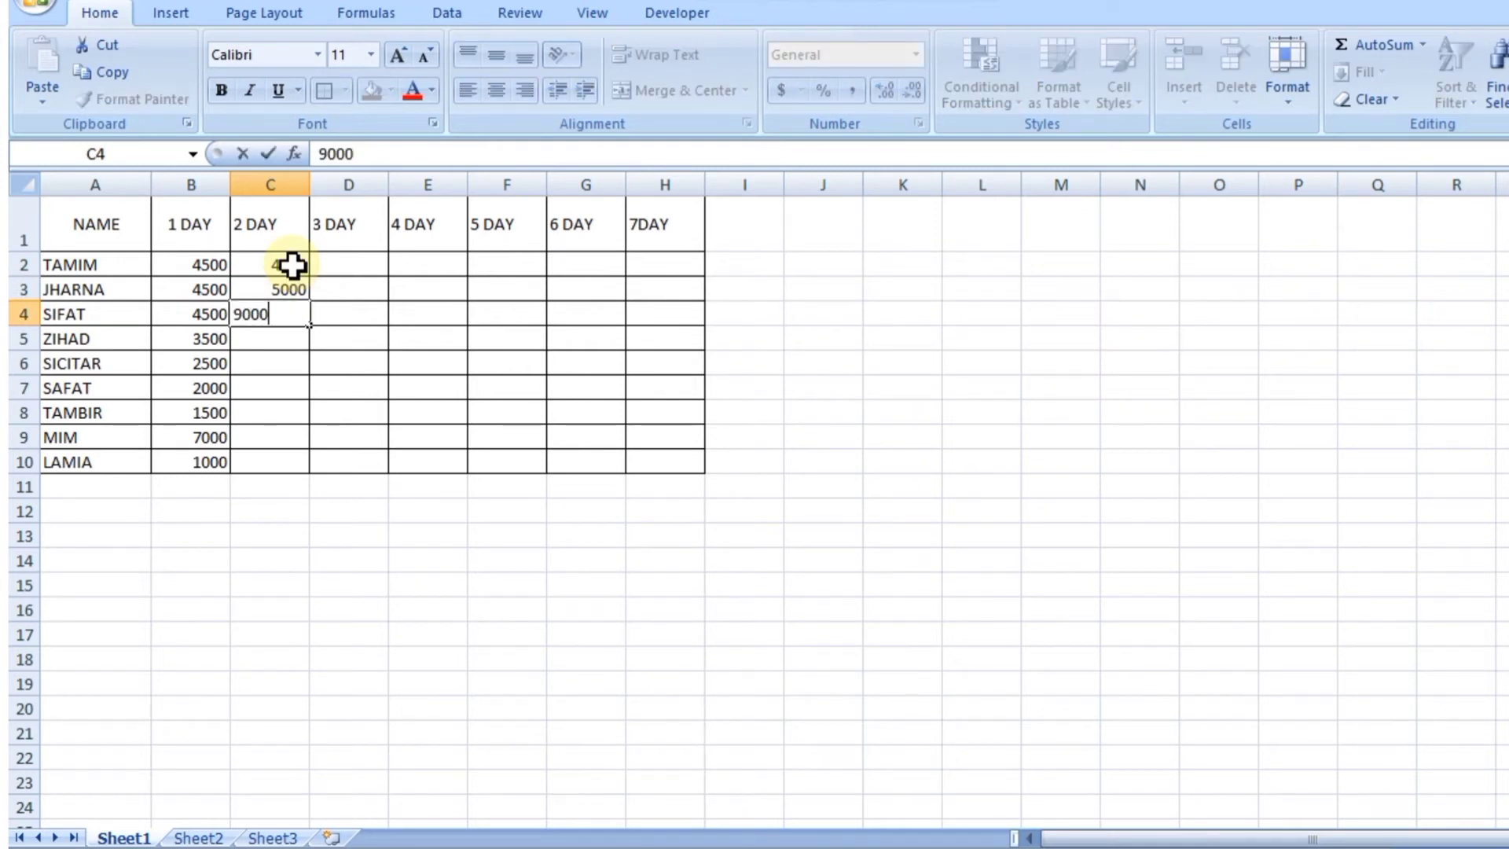
pyautogui.press('Return')
# Step: Fill in the 2 DAY amounts 6000, 7000 and 4000 in cells C5 to C7
pyautogui.write('6000')
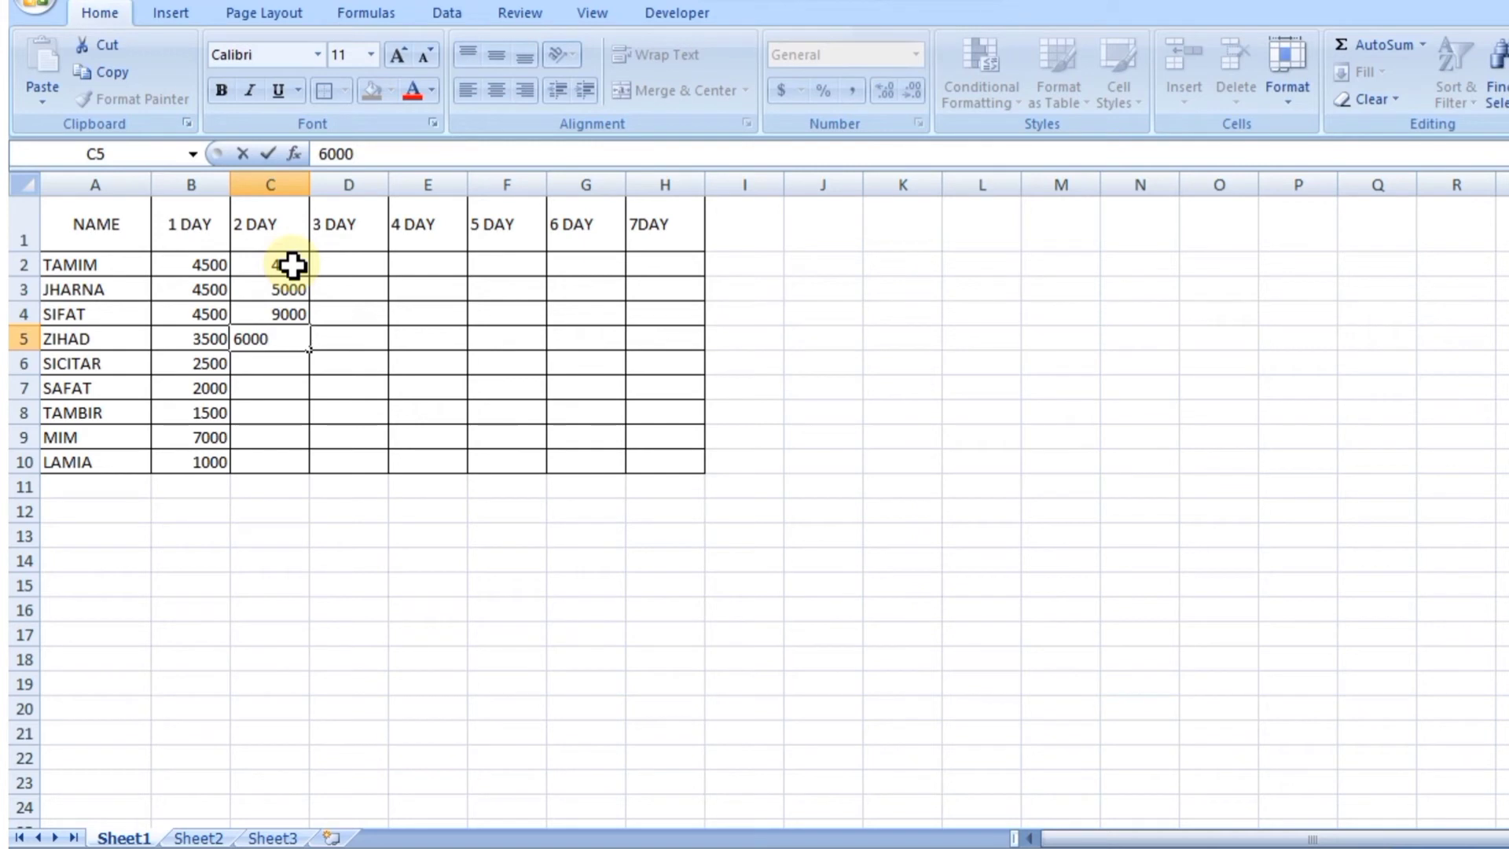
pyautogui.press('Return')
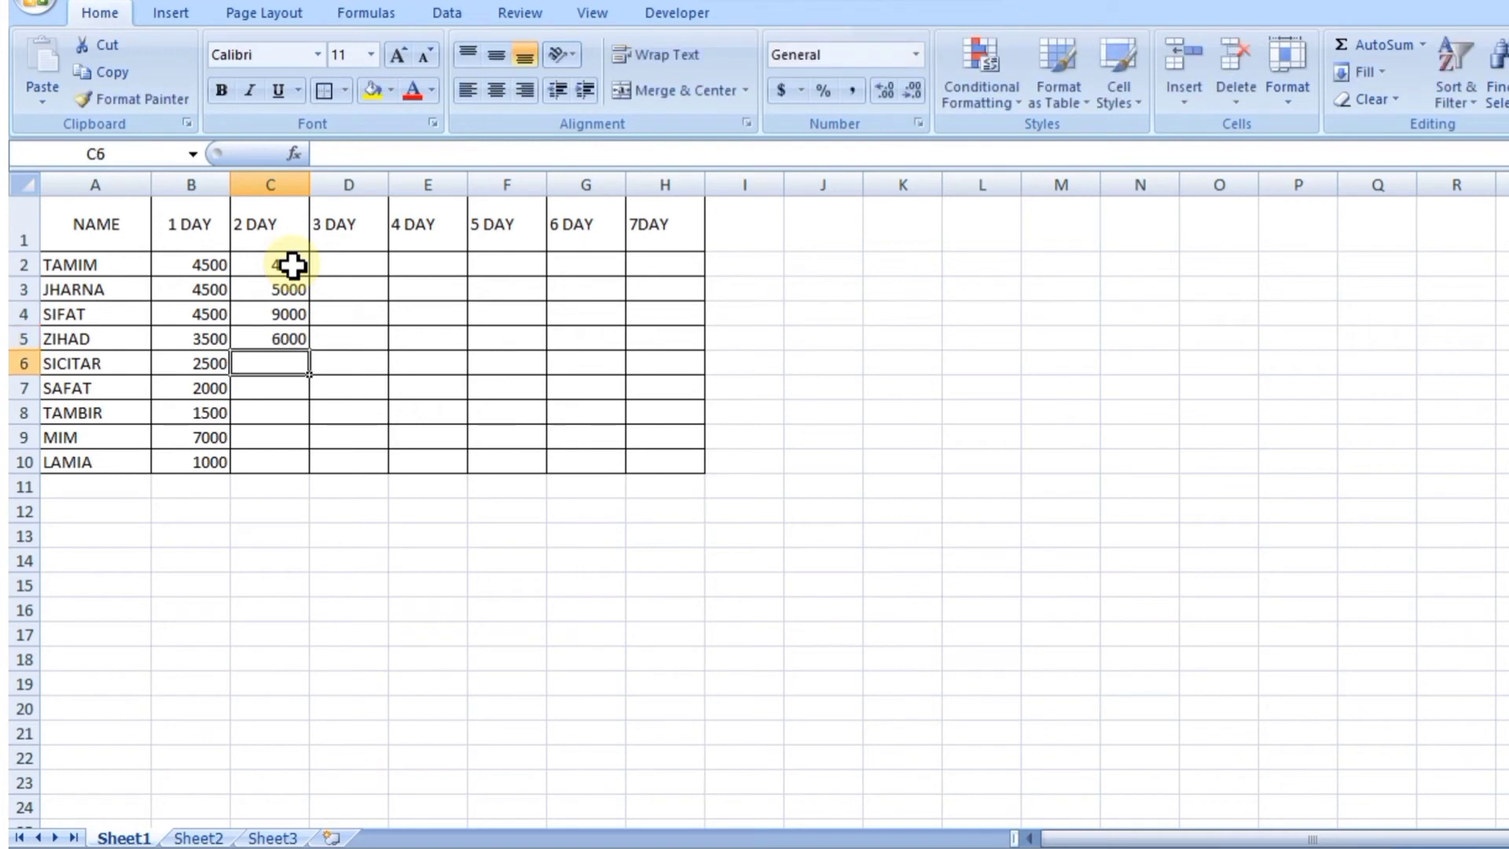
pyautogui.write('7000')
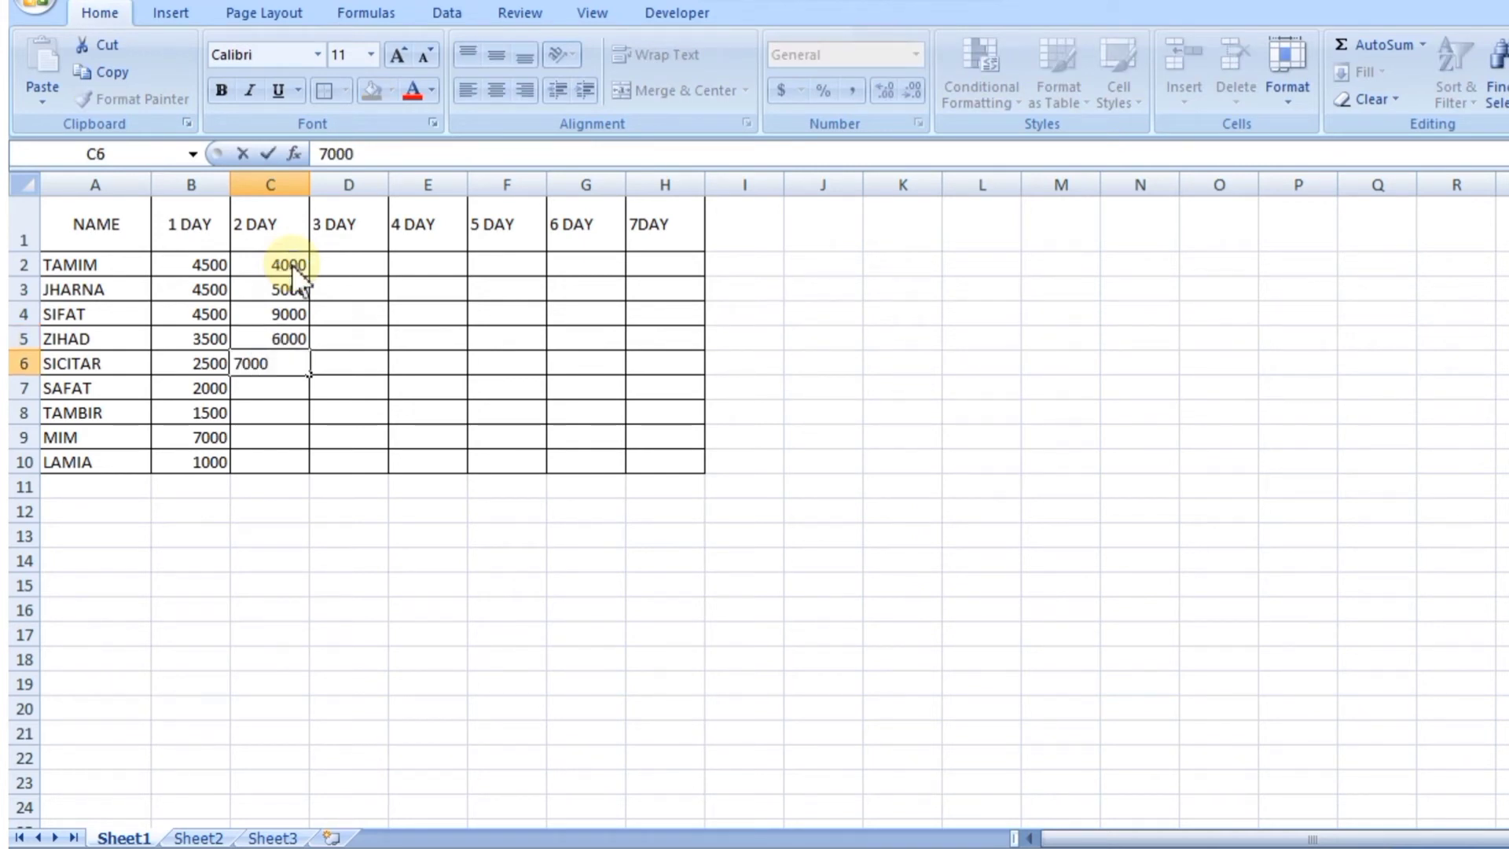
pyautogui.press('Return')
pyautogui.write('4000')
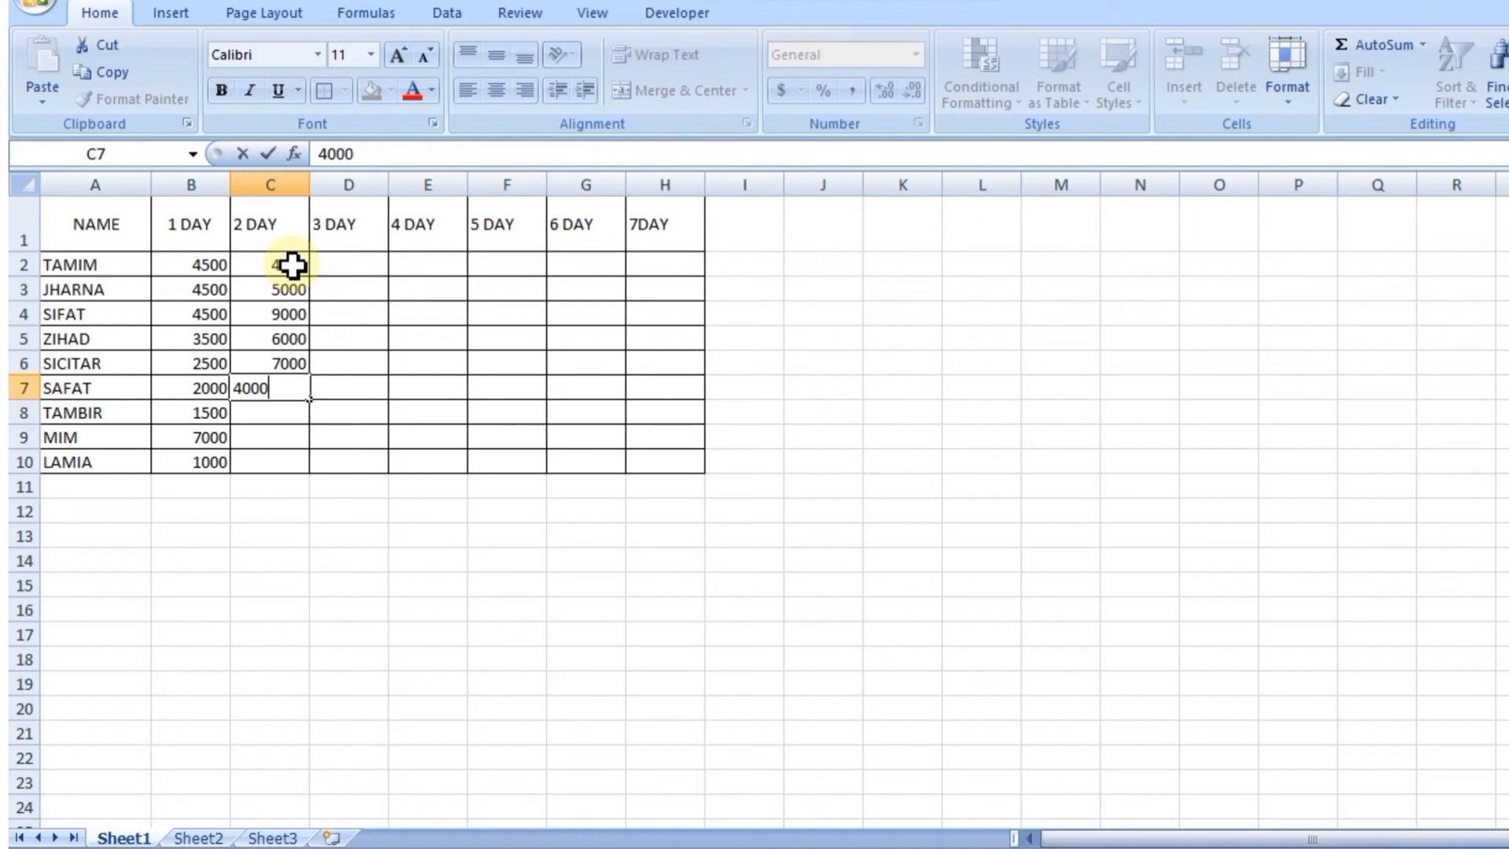
pyautogui.press('Return')
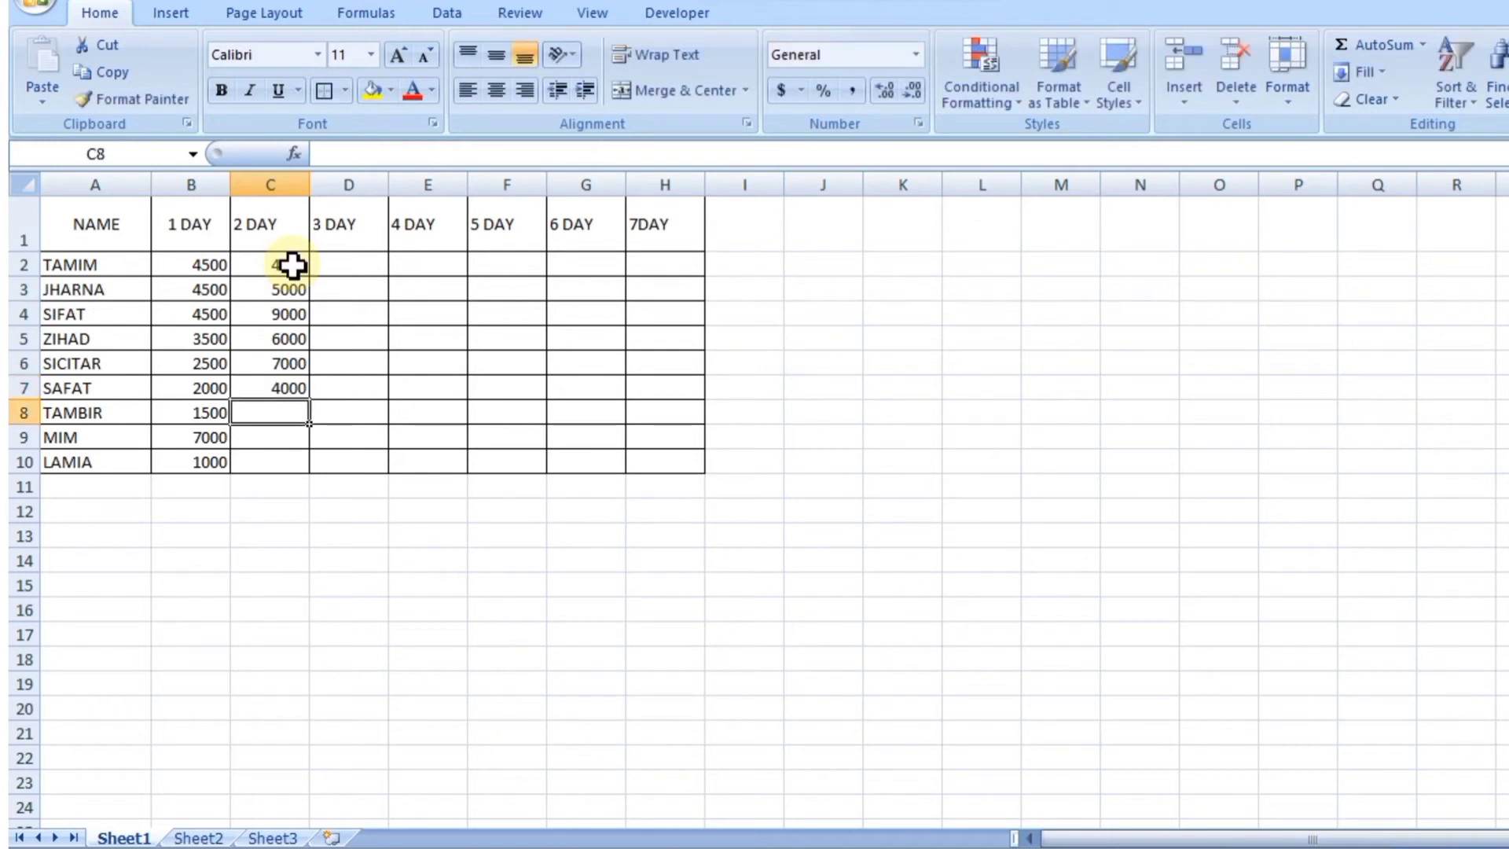
# Step: Fill in the 2 DAY amounts 9600, 7050 and 9000 in cells C8 to C10
pyautogui.write('963')
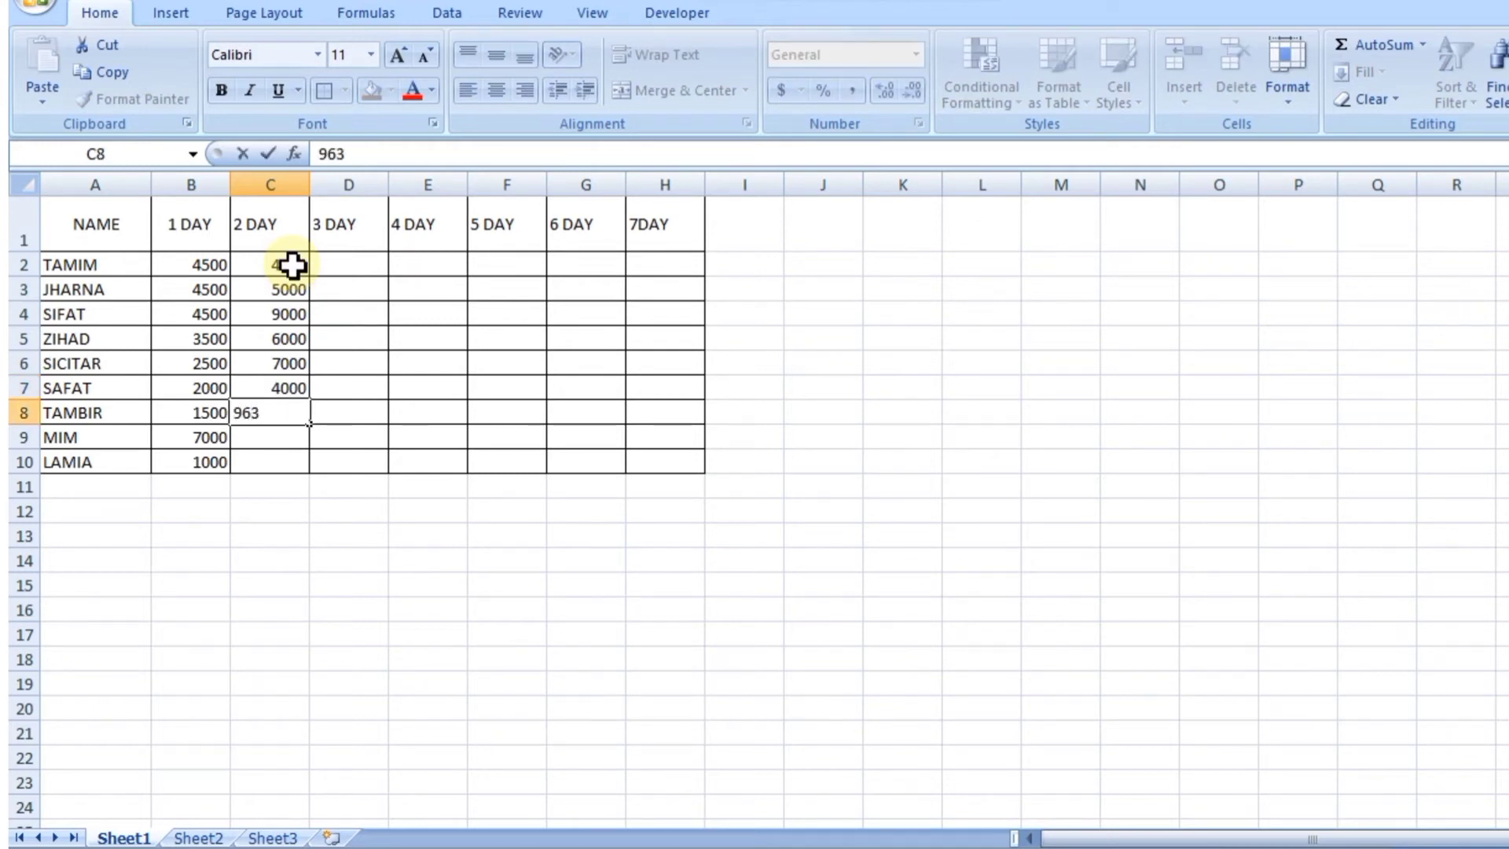
pyautogui.press('BackSpace')
pyautogui.write('00')
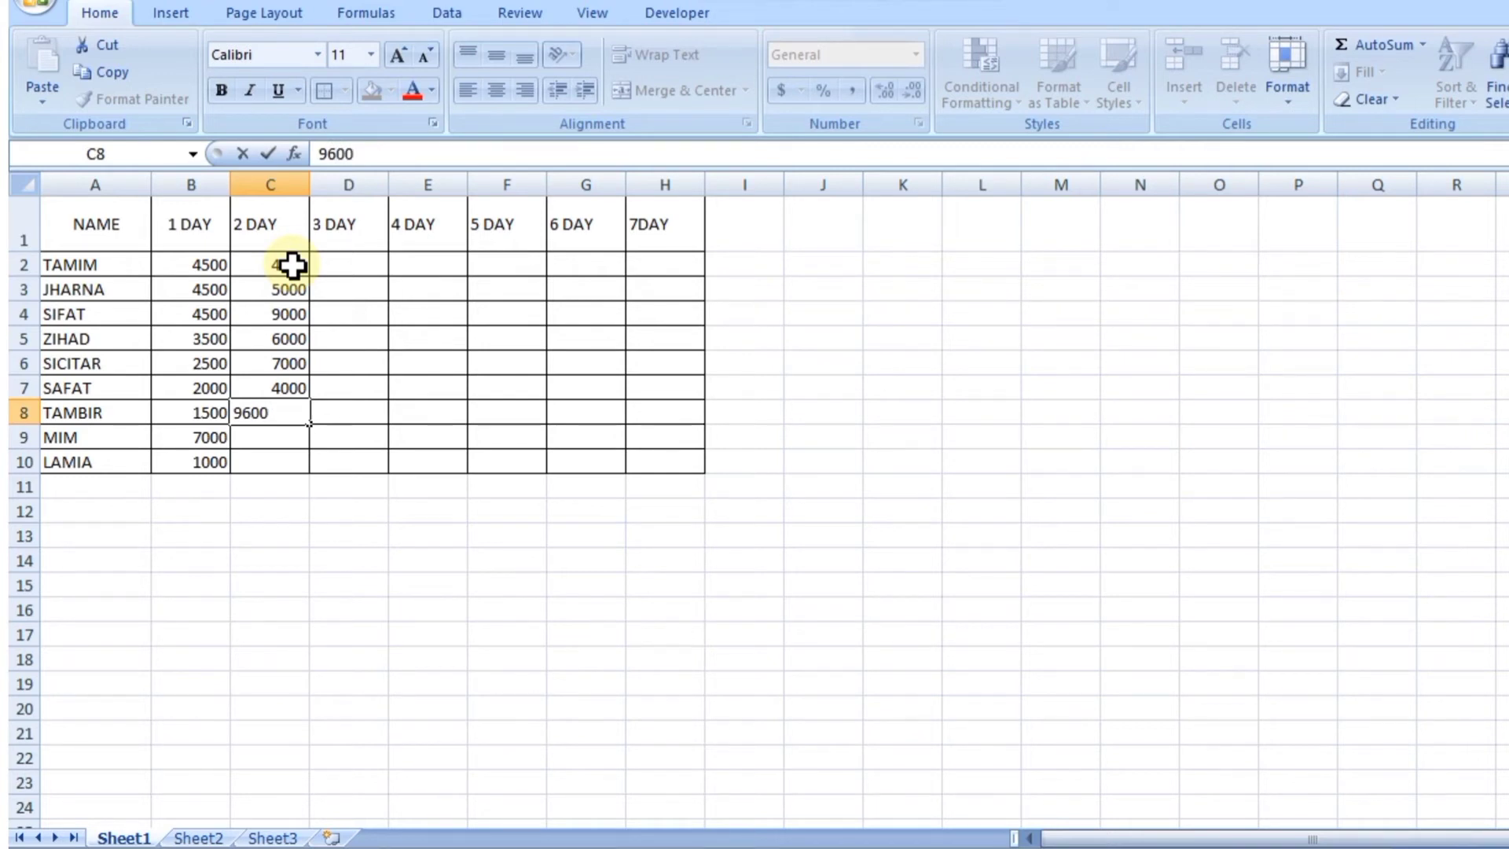
pyautogui.press('Return')
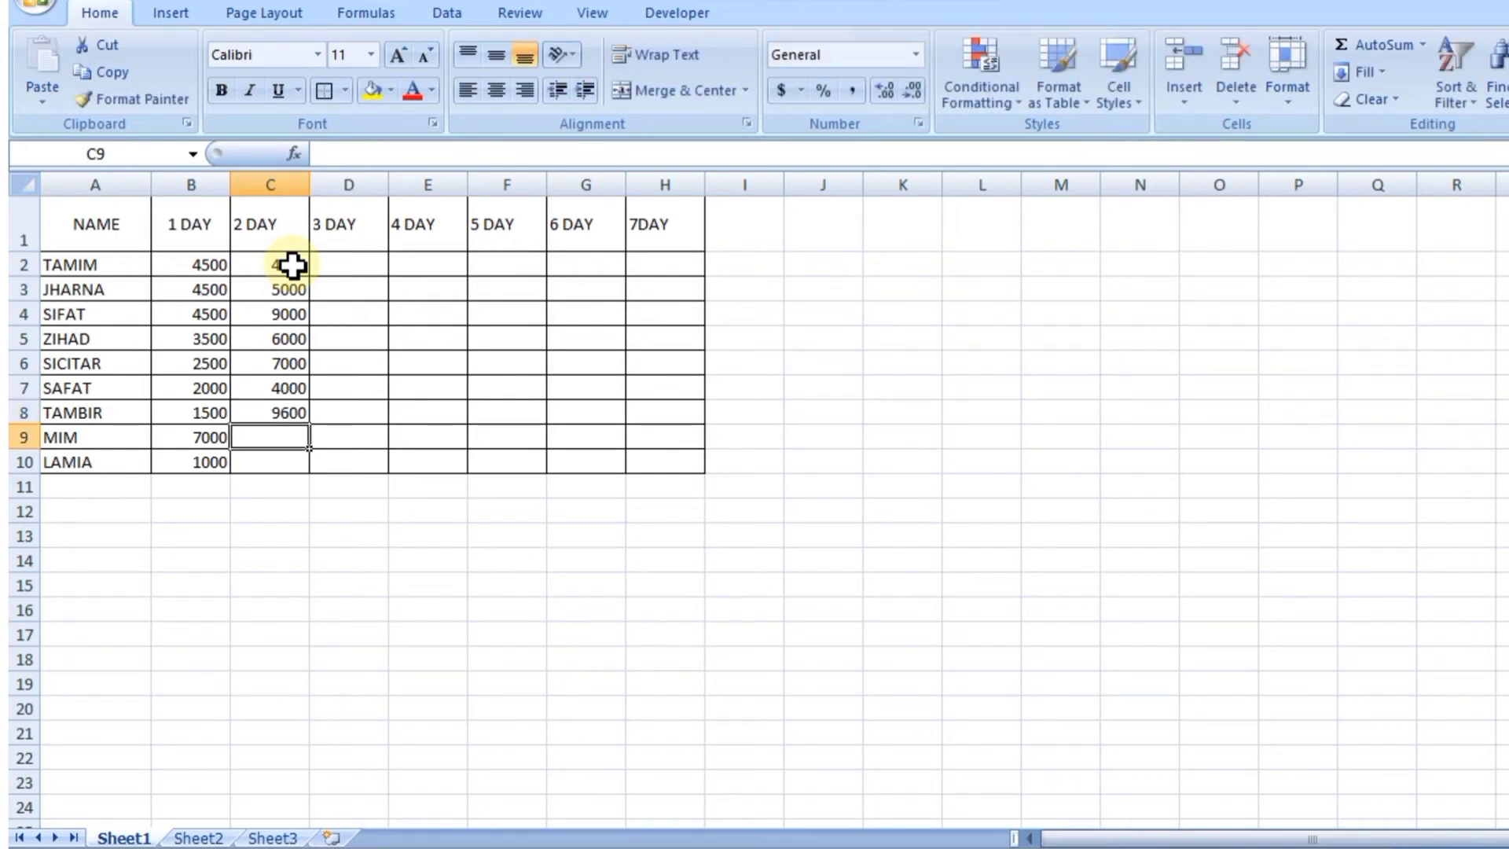
pyautogui.write('7050')
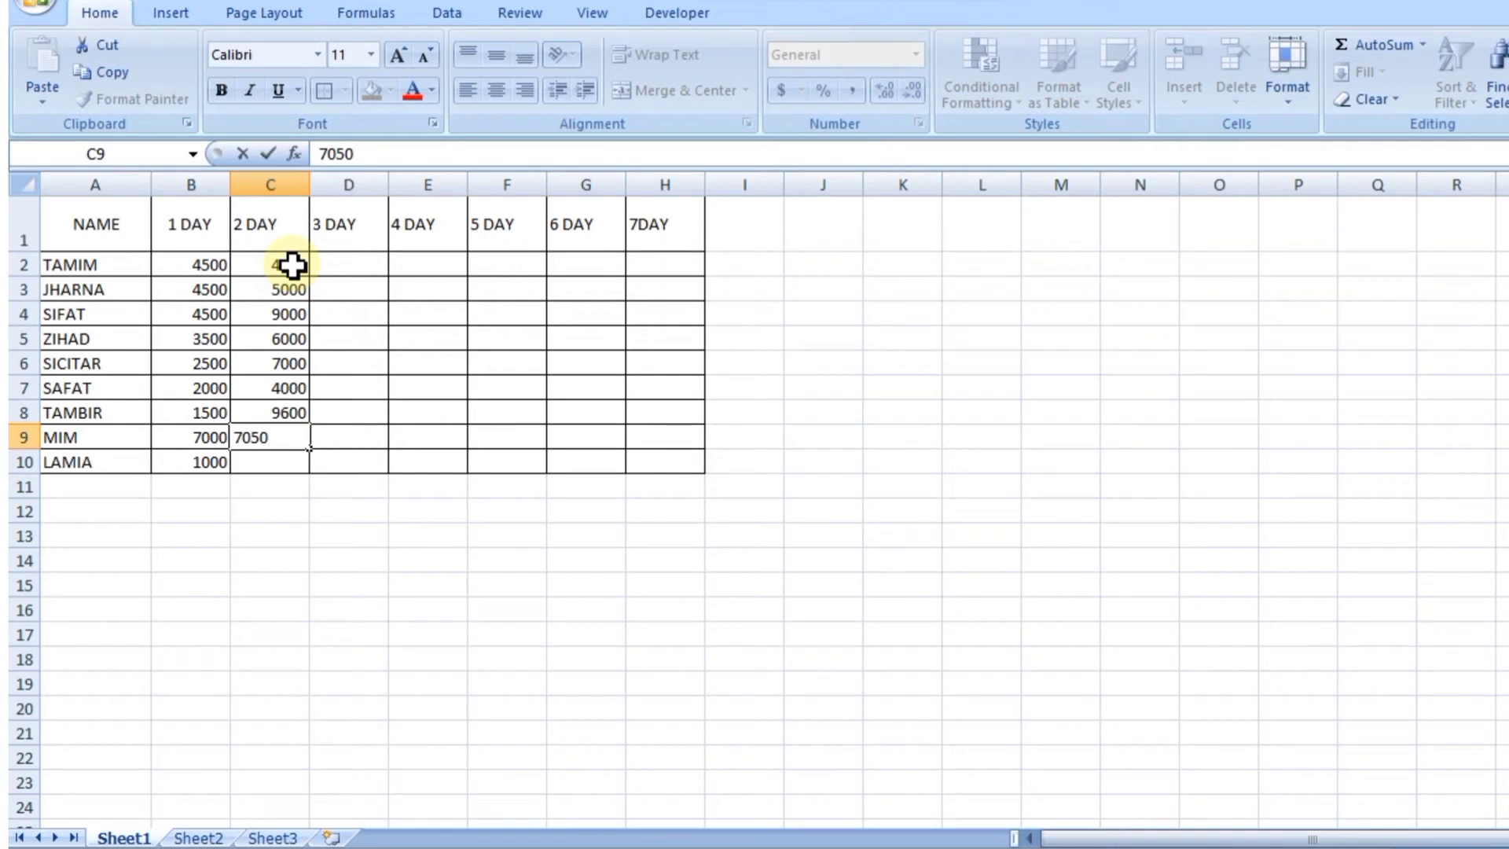
pyautogui.press('Return')
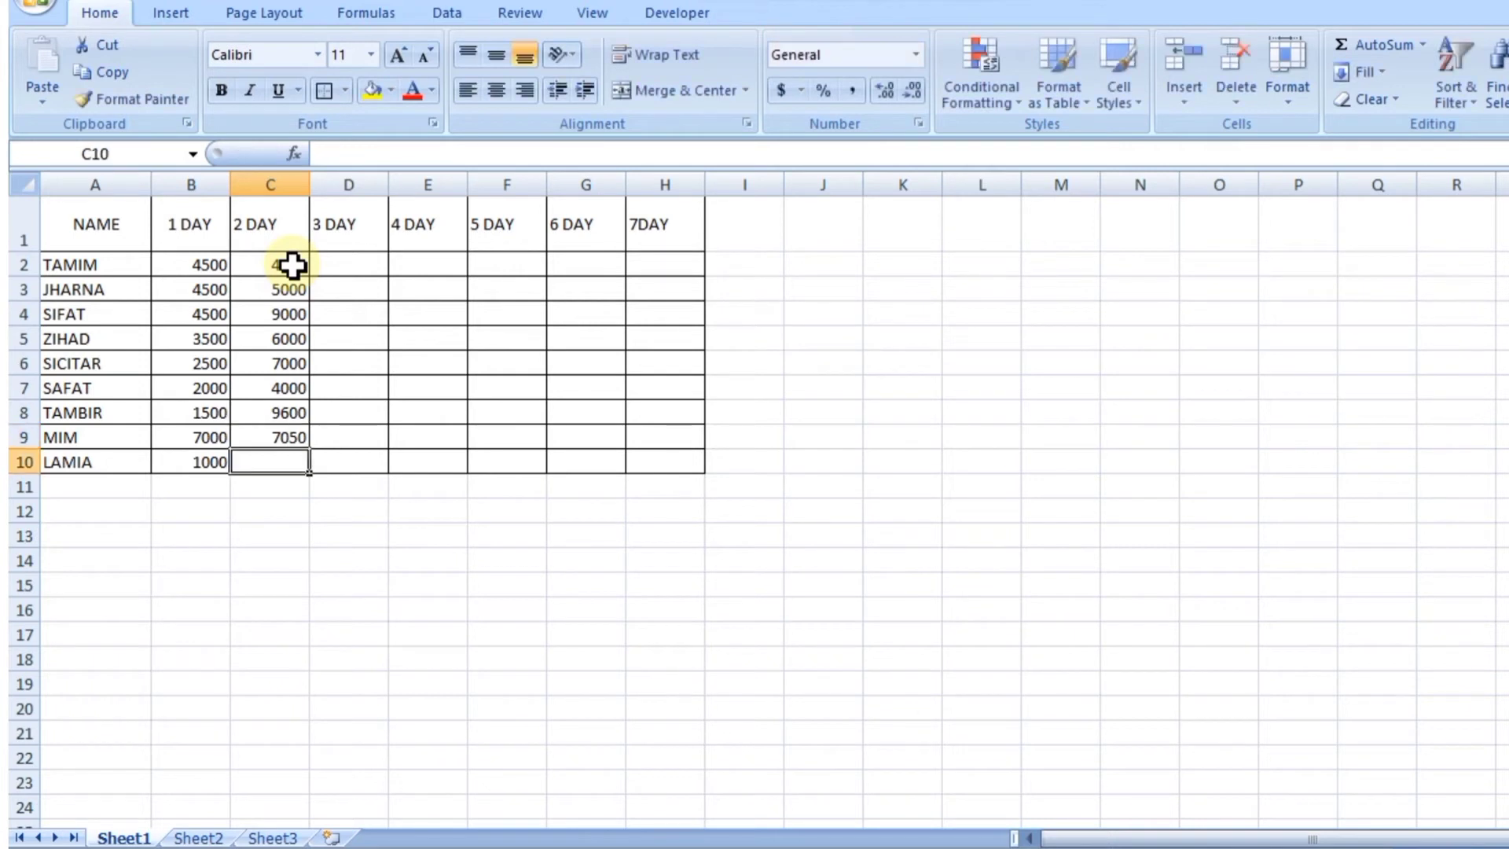
pyautogui.write('9000')
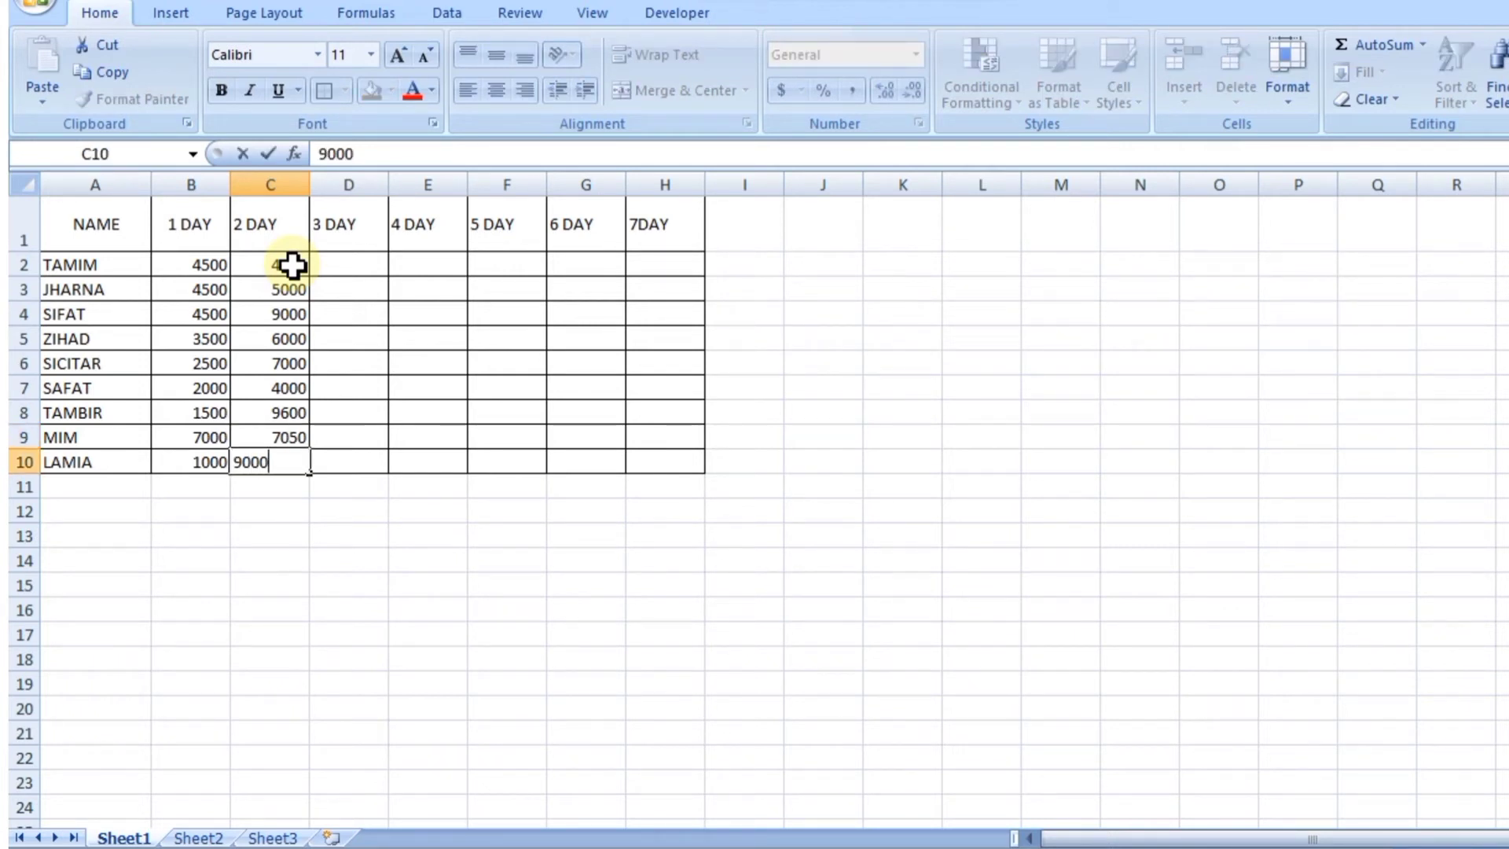
pyautogui.press('Return')
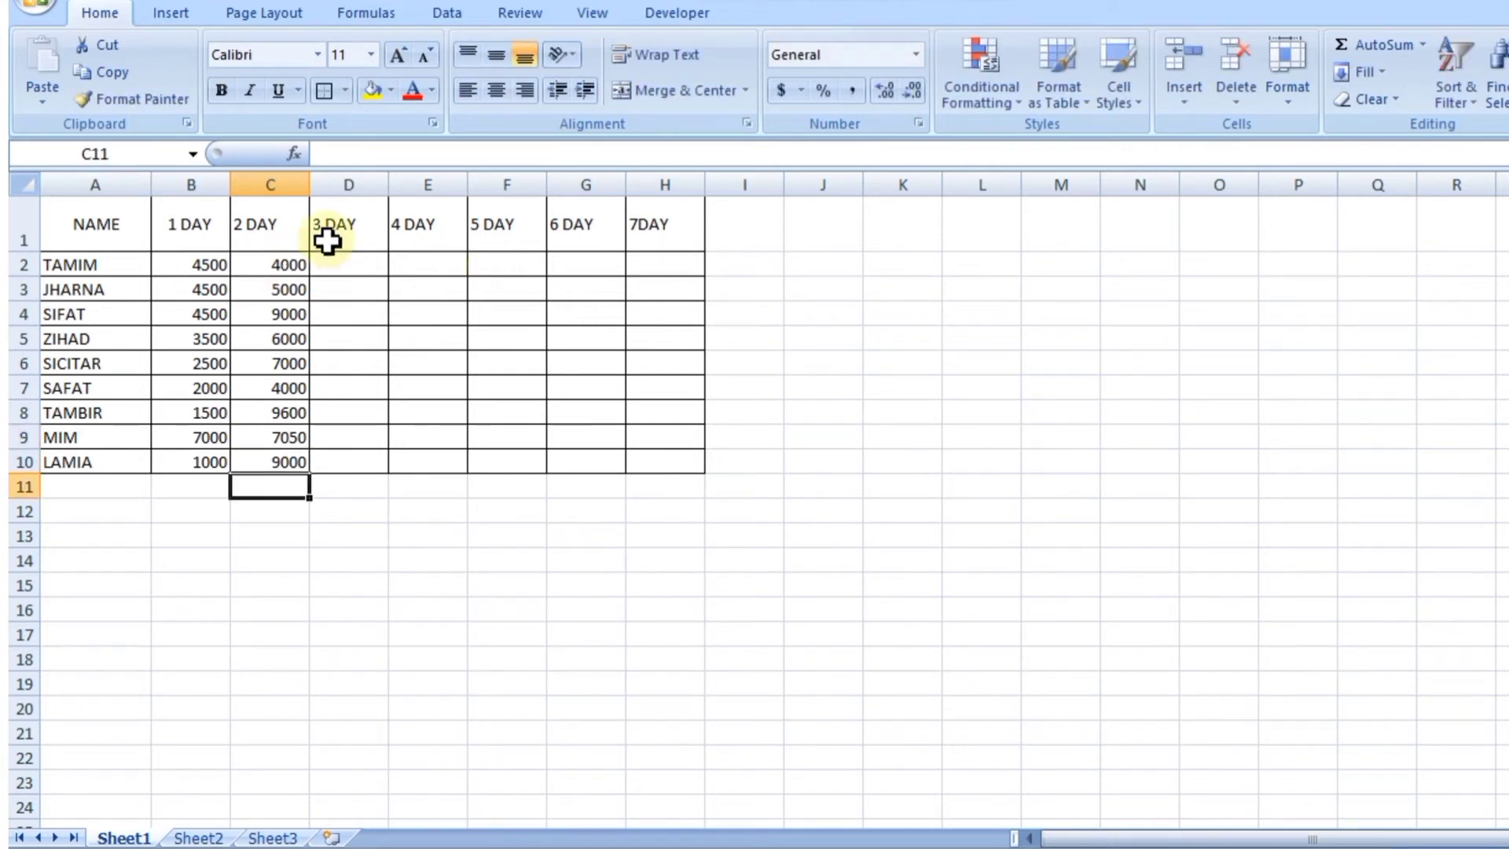
# Step: Enter 4500 in D2 and 7800 in D3 under the 3 DAY header
pyautogui.click(364, 267)
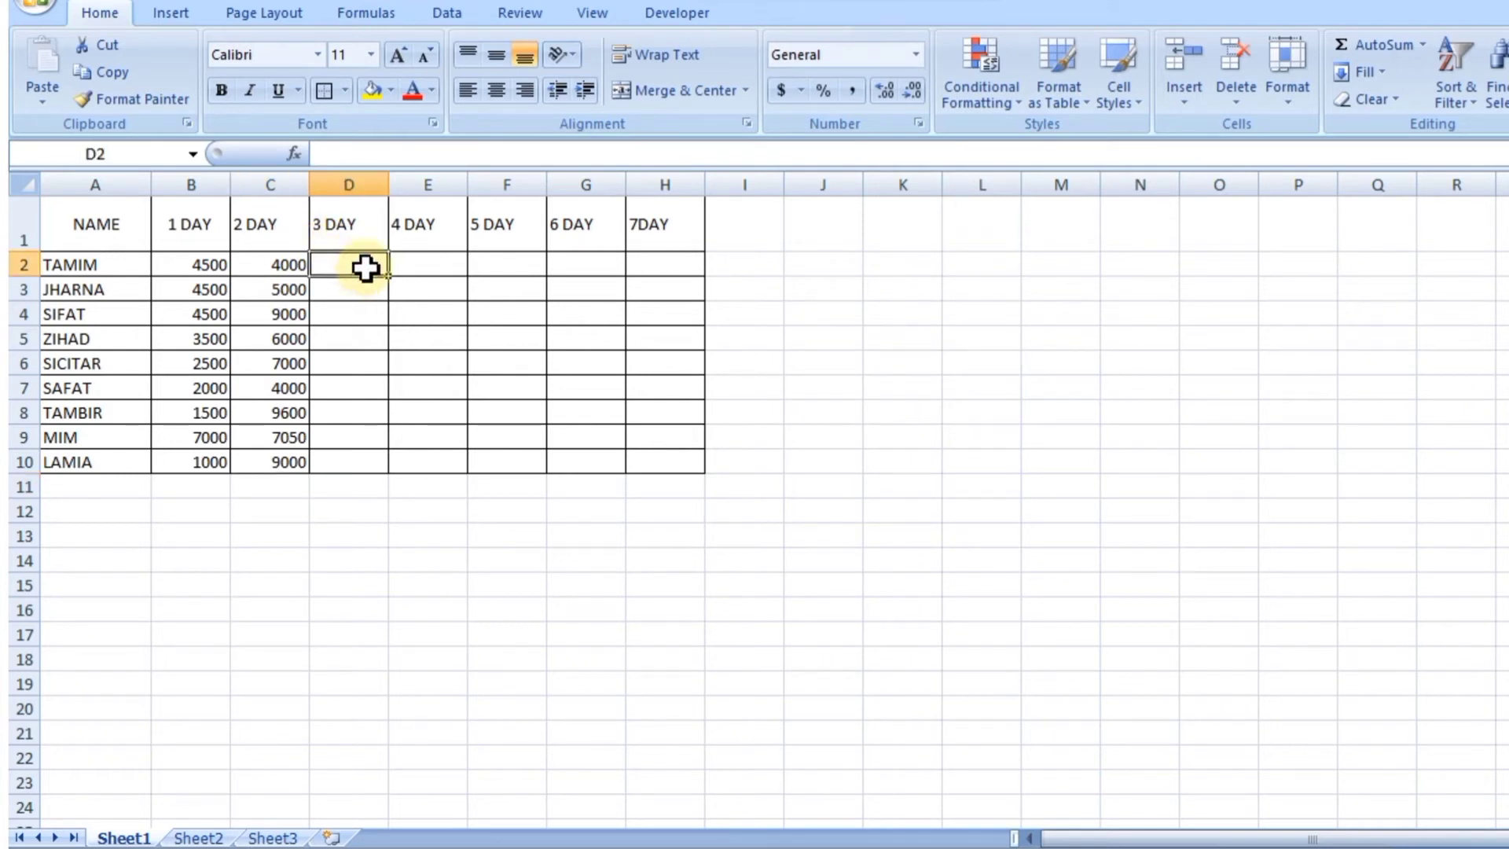
pyautogui.write('4500')
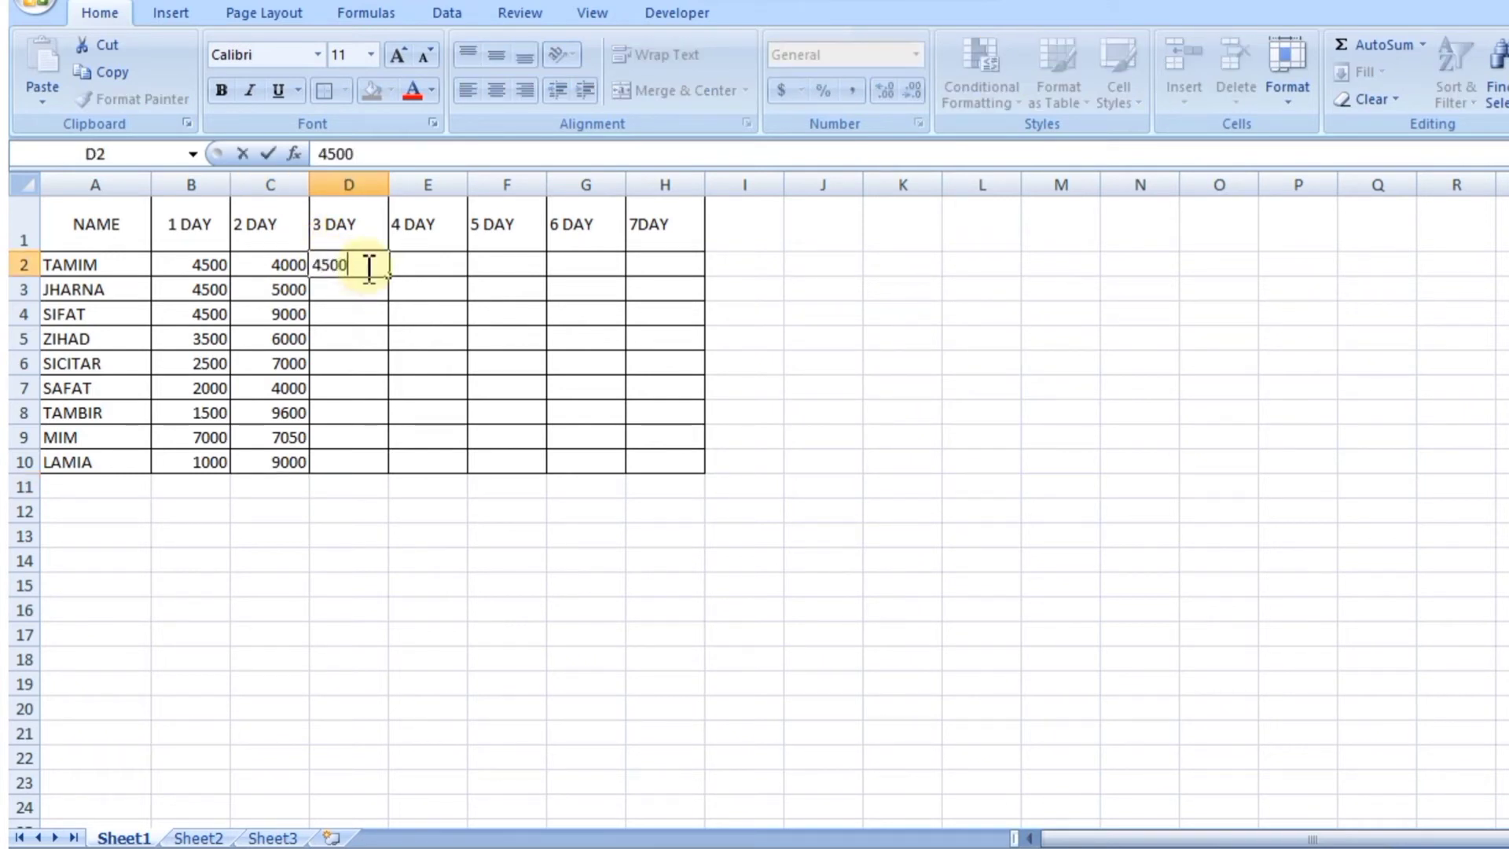
pyautogui.press('Return')
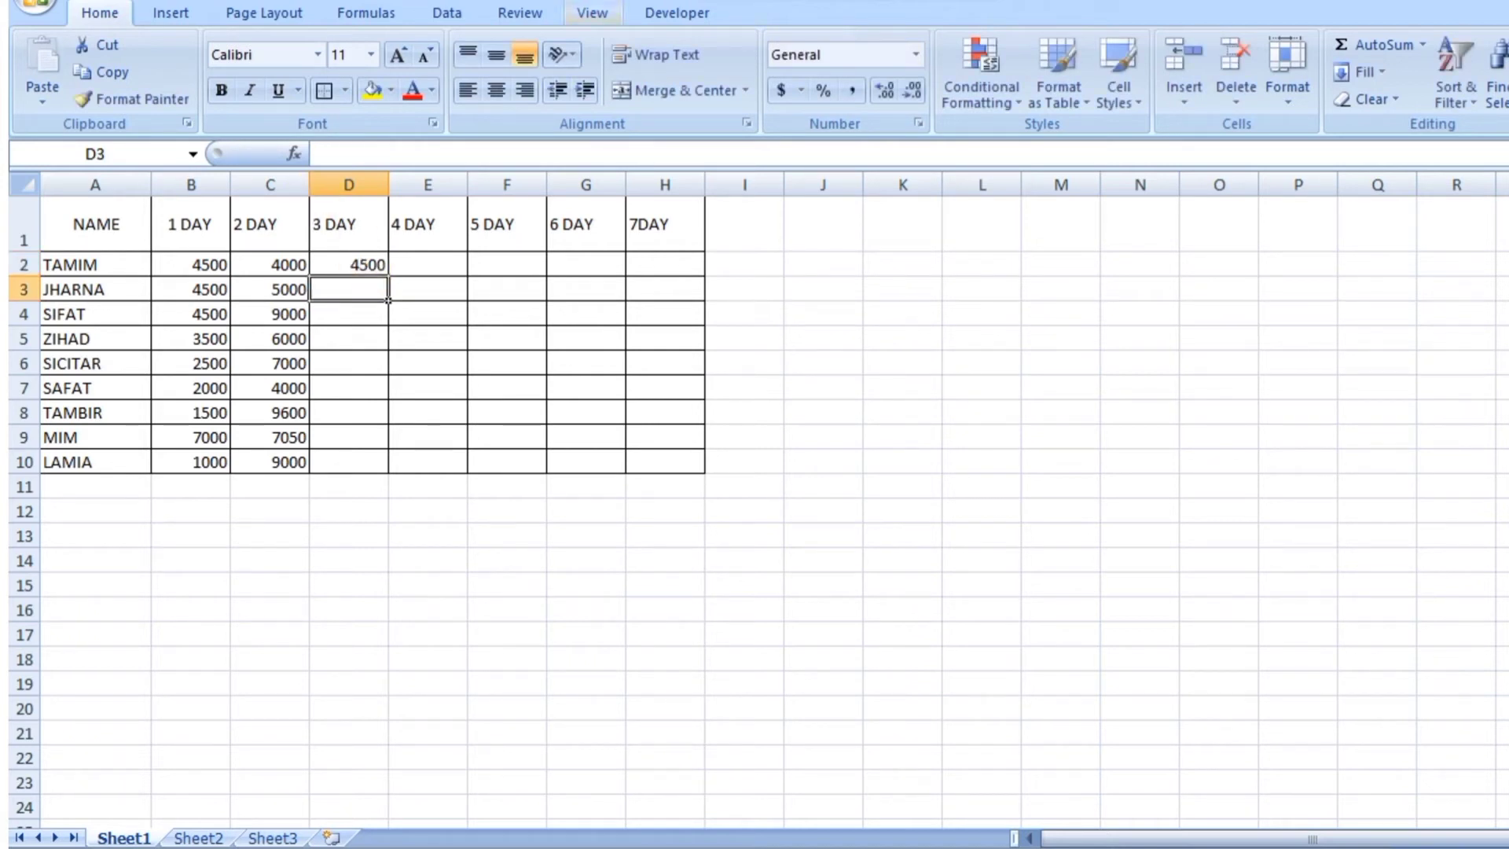
pyautogui.write('7800')
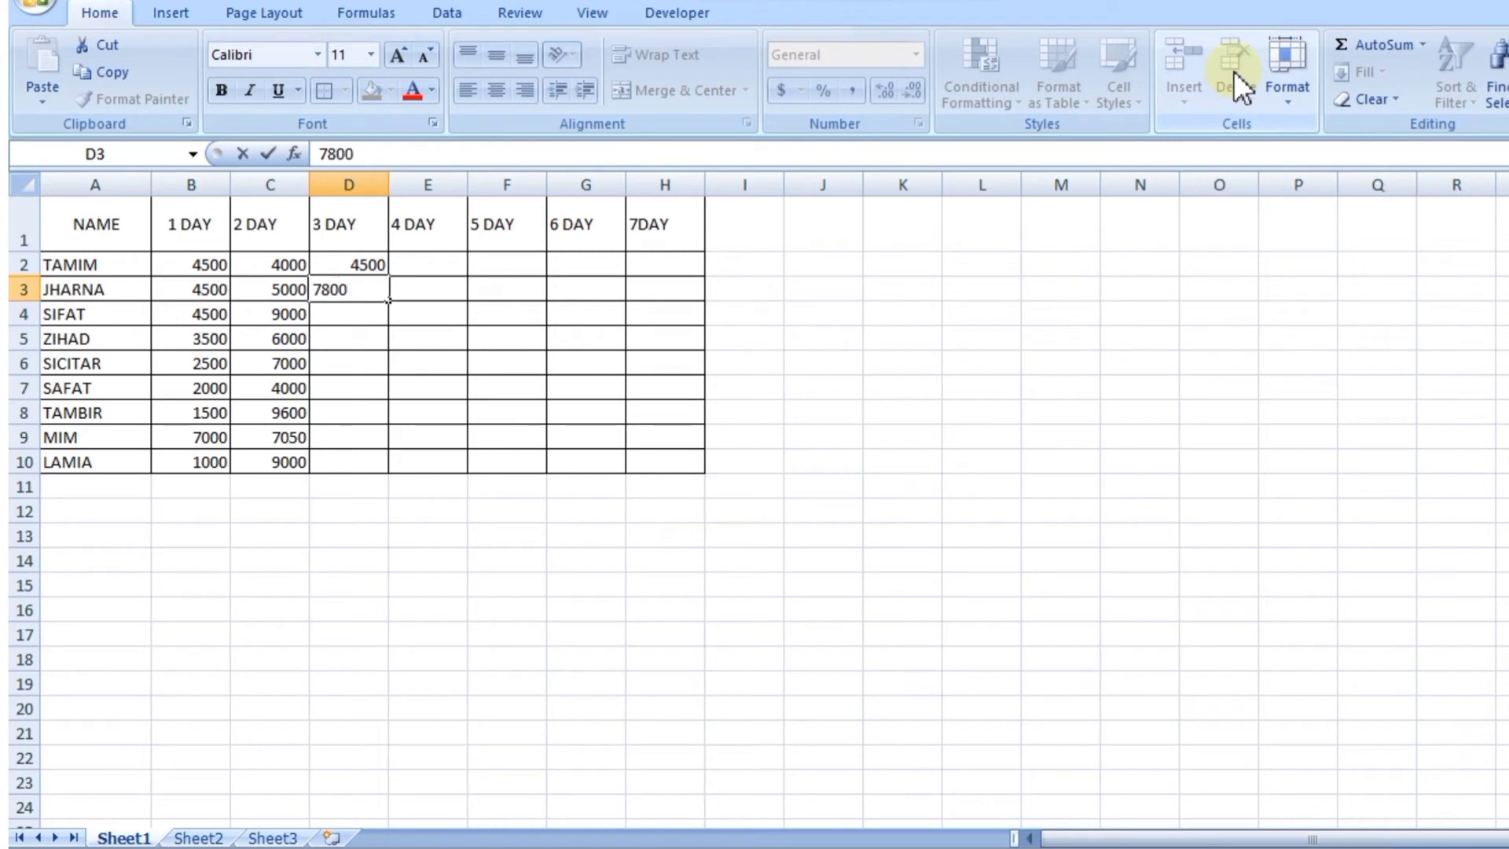
pyautogui.press('Return')
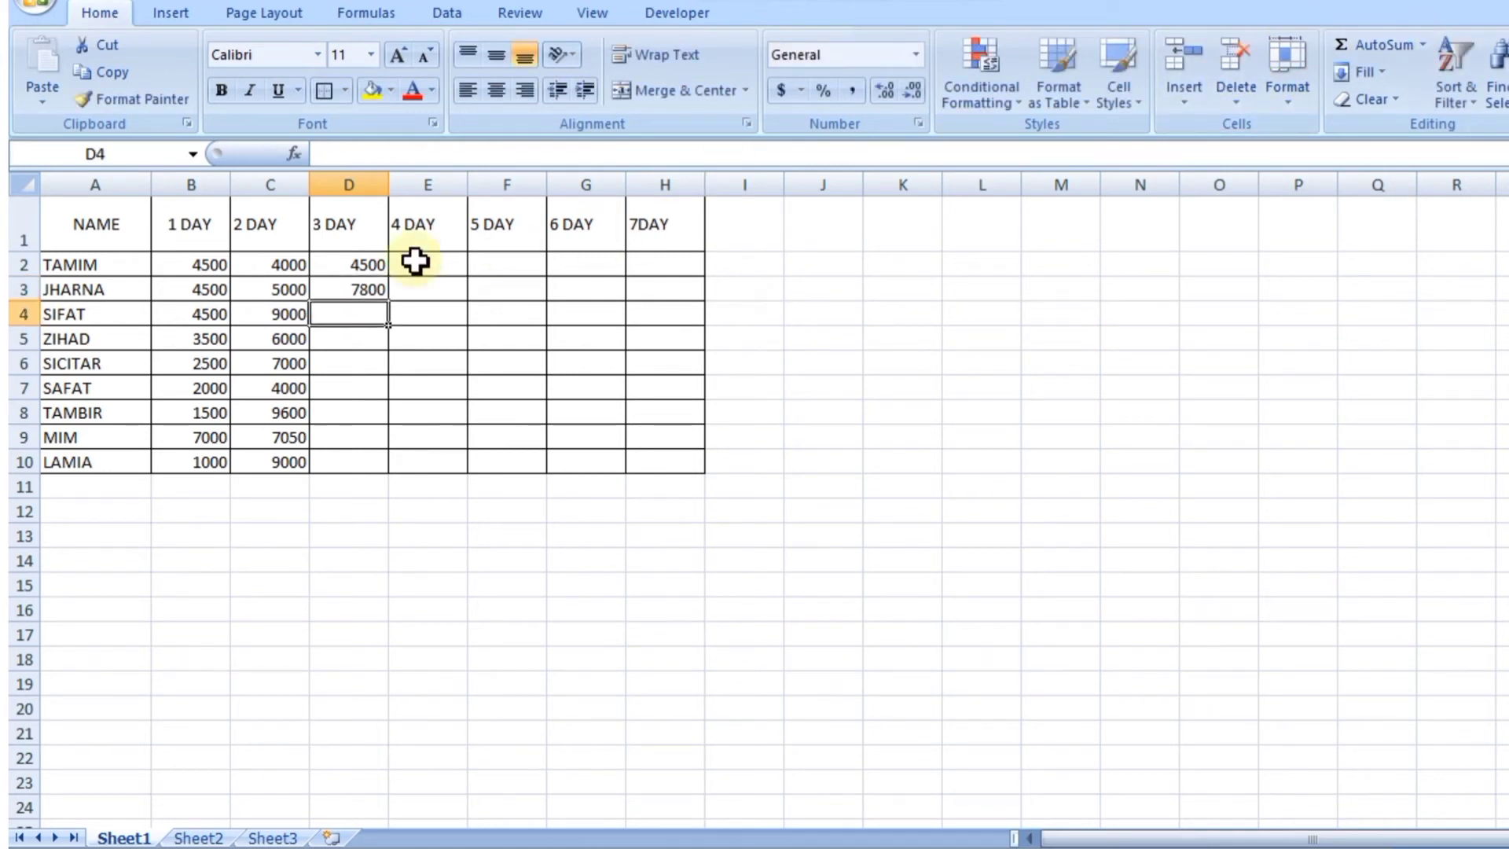
# Step: Copy the 4500 from D2 down the 3 DAY column through D10 with the fill handle
pyautogui.click(378, 262)
pyautogui.moveTo(389, 276); pyautogui.dragTo(404, 465)
pyautogui.click(444, 270)
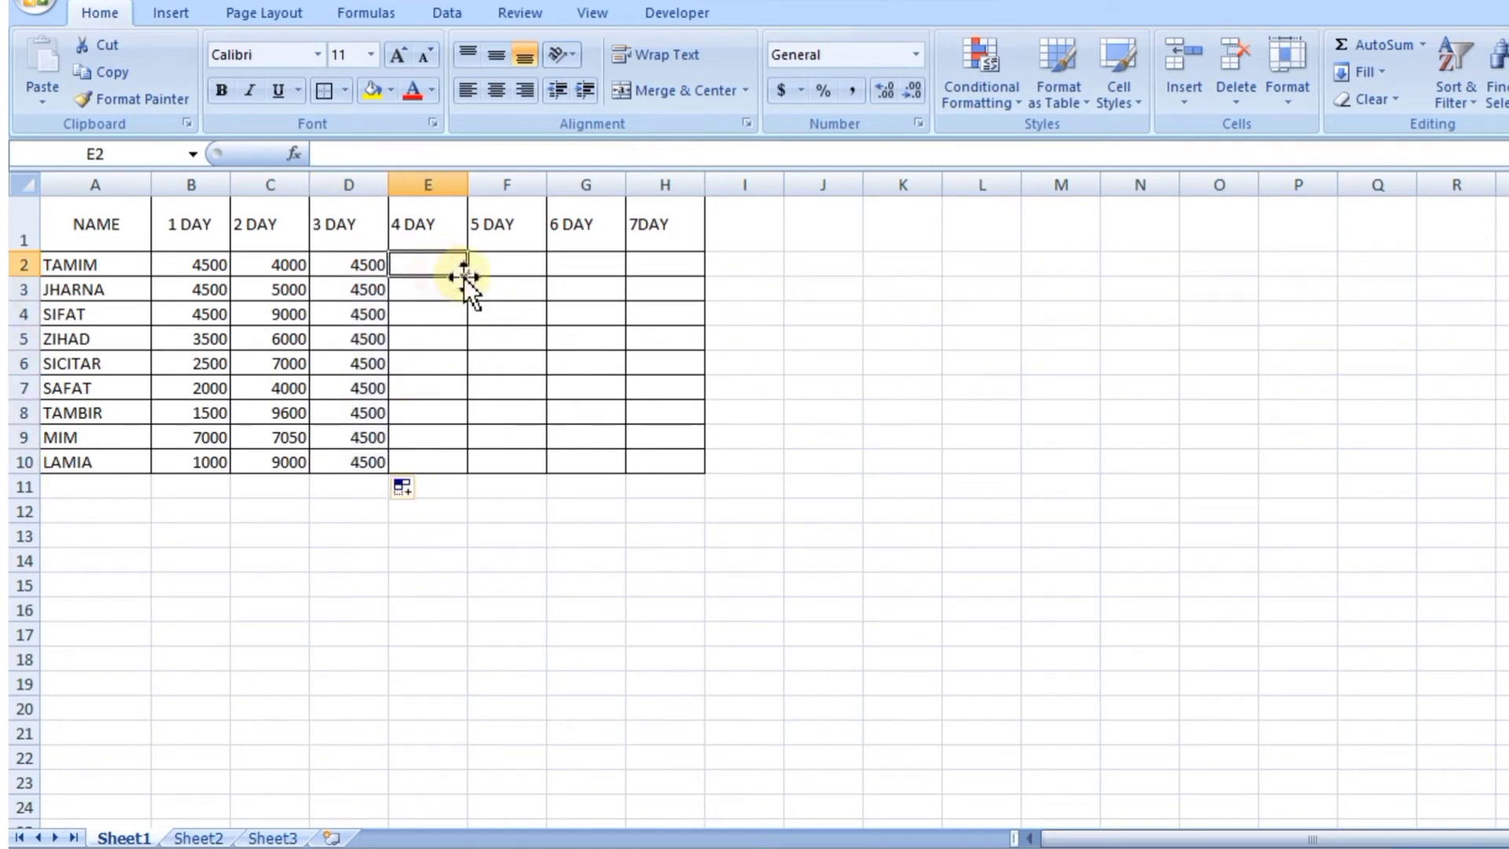
pyautogui.click(310, 297)
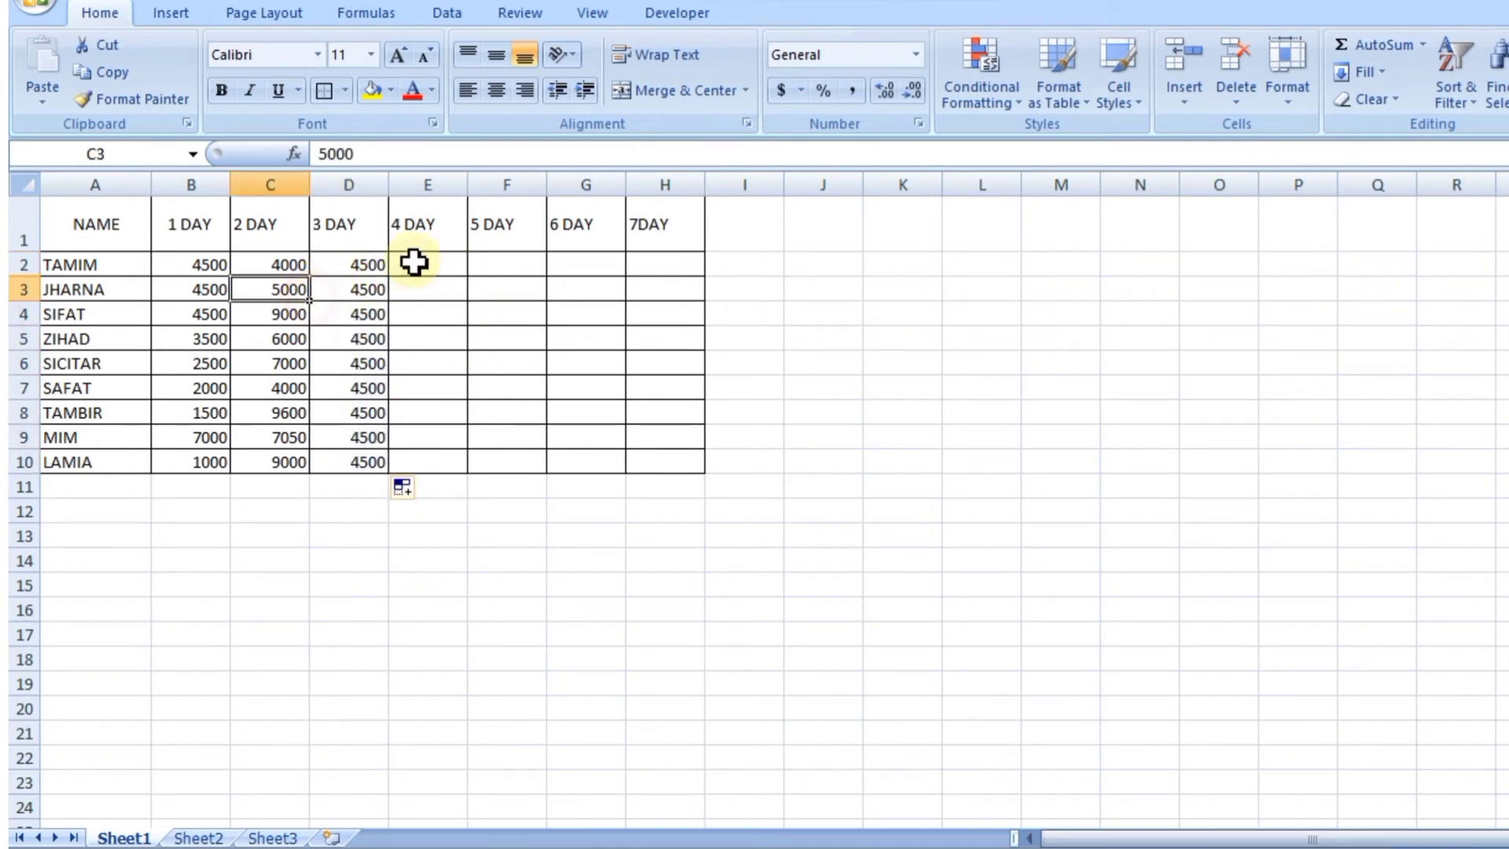
# Step: Fill the empty bordered cells of the 4 DAY column down through E11
pyautogui.click(452, 261)
pyautogui.moveTo(468, 275); pyautogui.dragTo(465, 471)
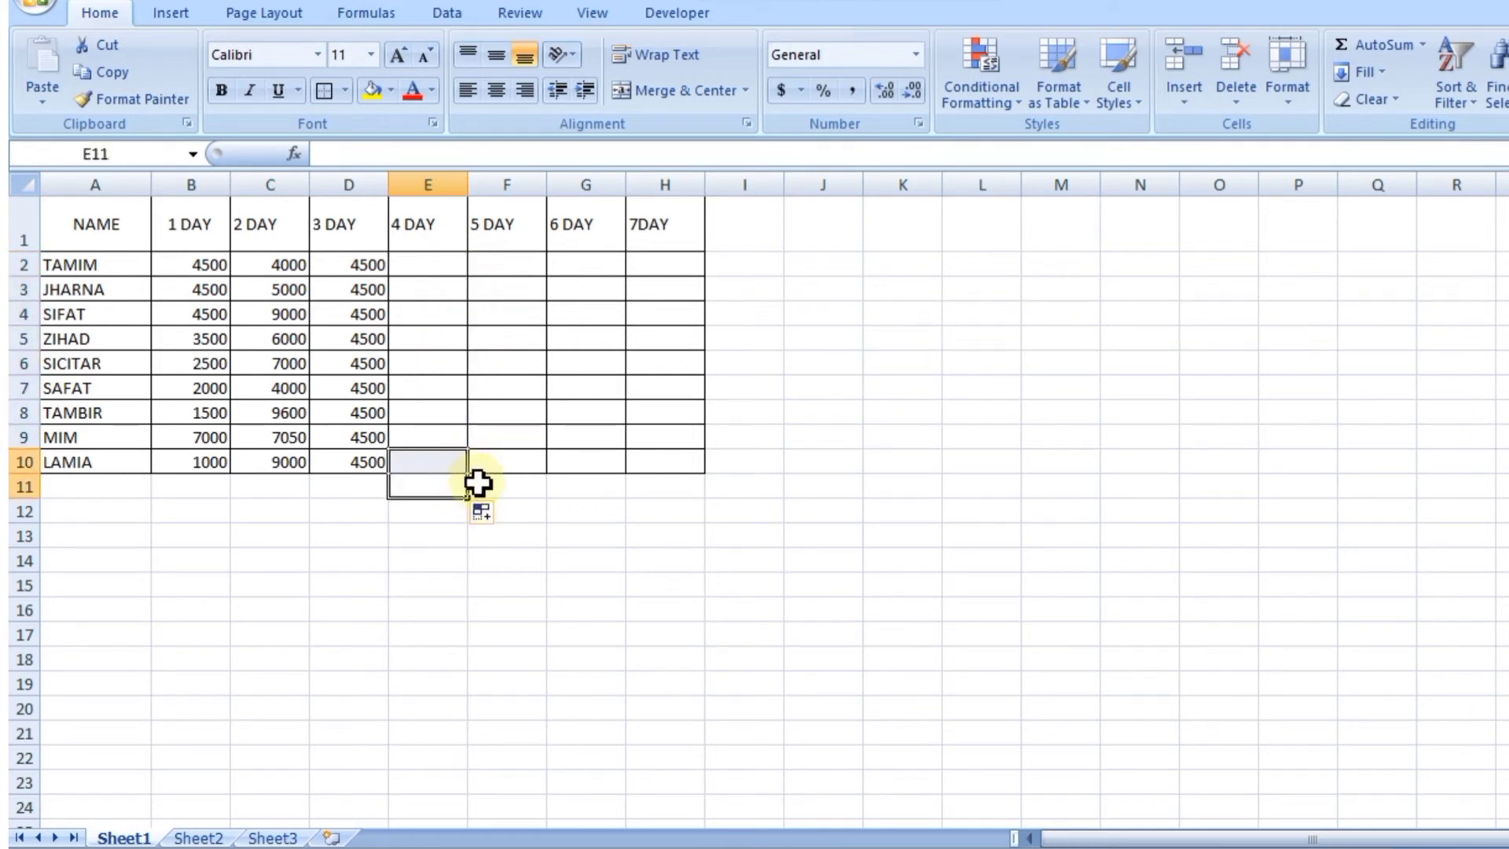
pyautogui.click(478, 483)
pyautogui.click(427, 410)
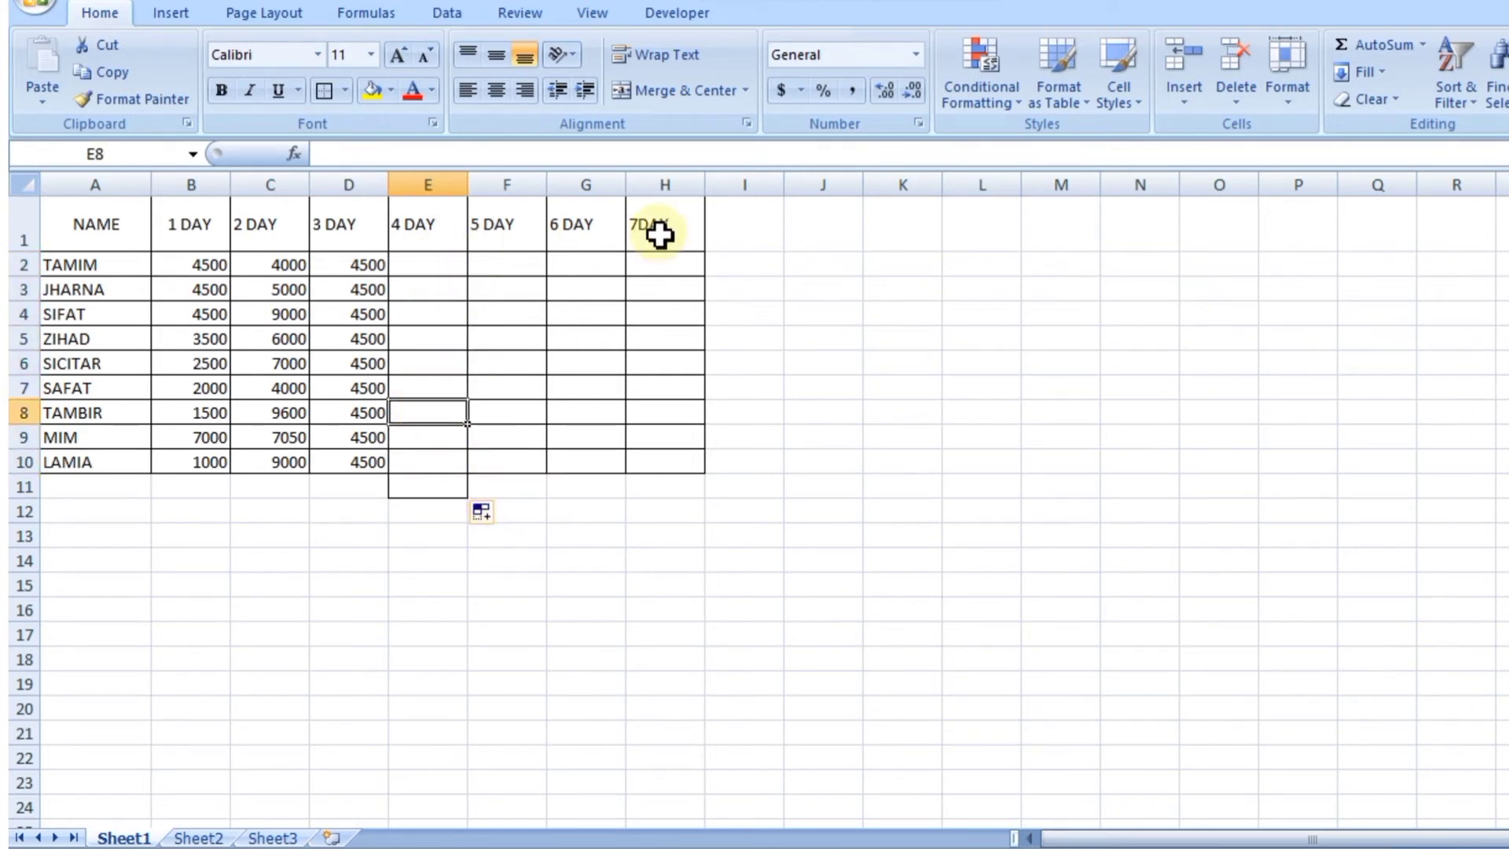
# Step: Apply outside borders to the range I1:I10 beside the 7DAY column
pyautogui.click(724, 216)
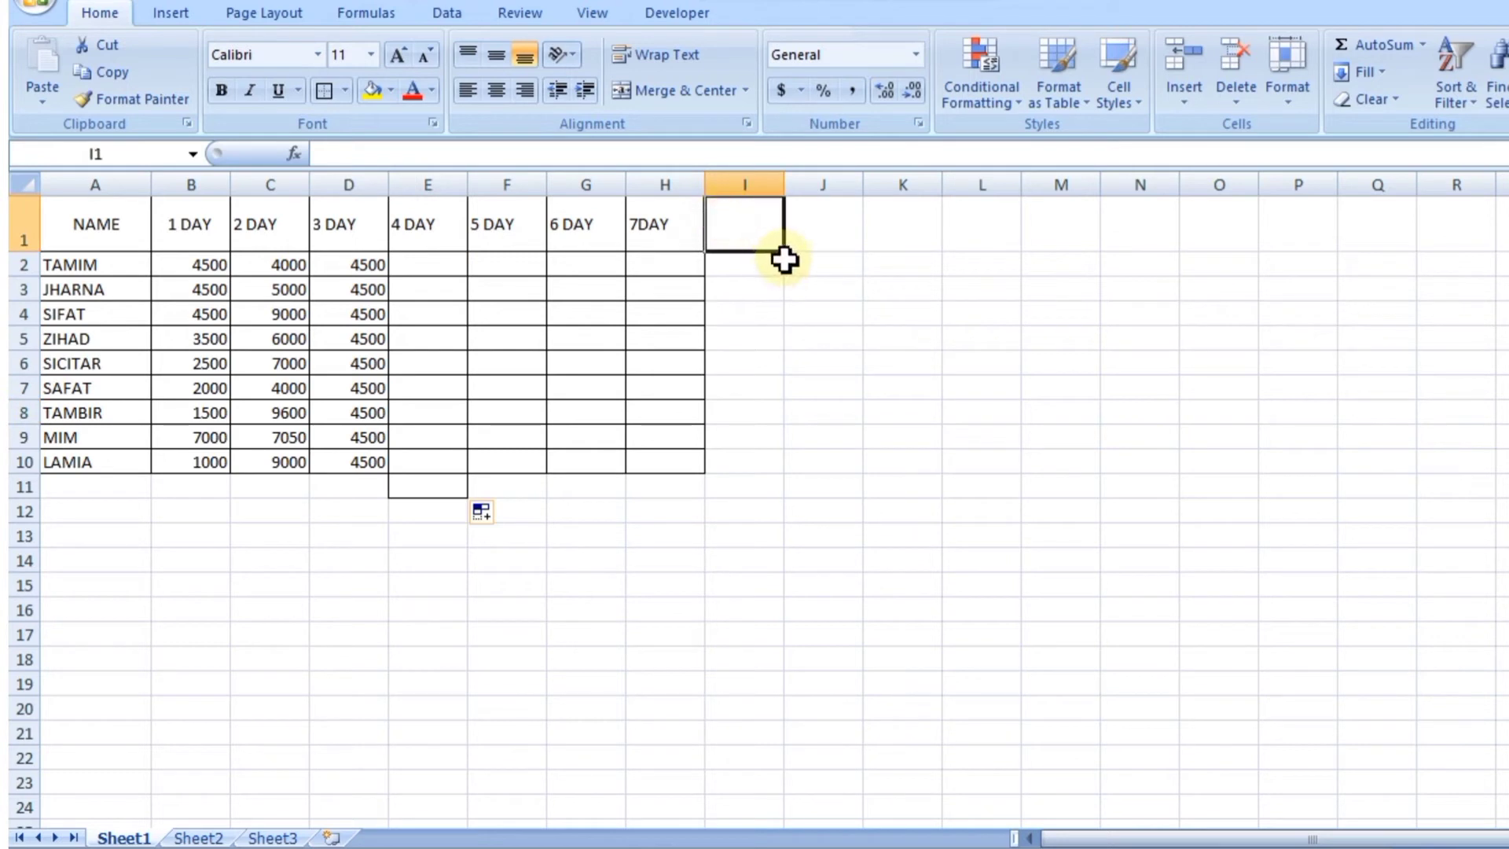
pyautogui.moveTo(777, 263); pyautogui.dragTo(771, 365)
pyautogui.click(753, 228)
pyautogui.moveTo(753, 225); pyautogui.dragTo(769, 467)
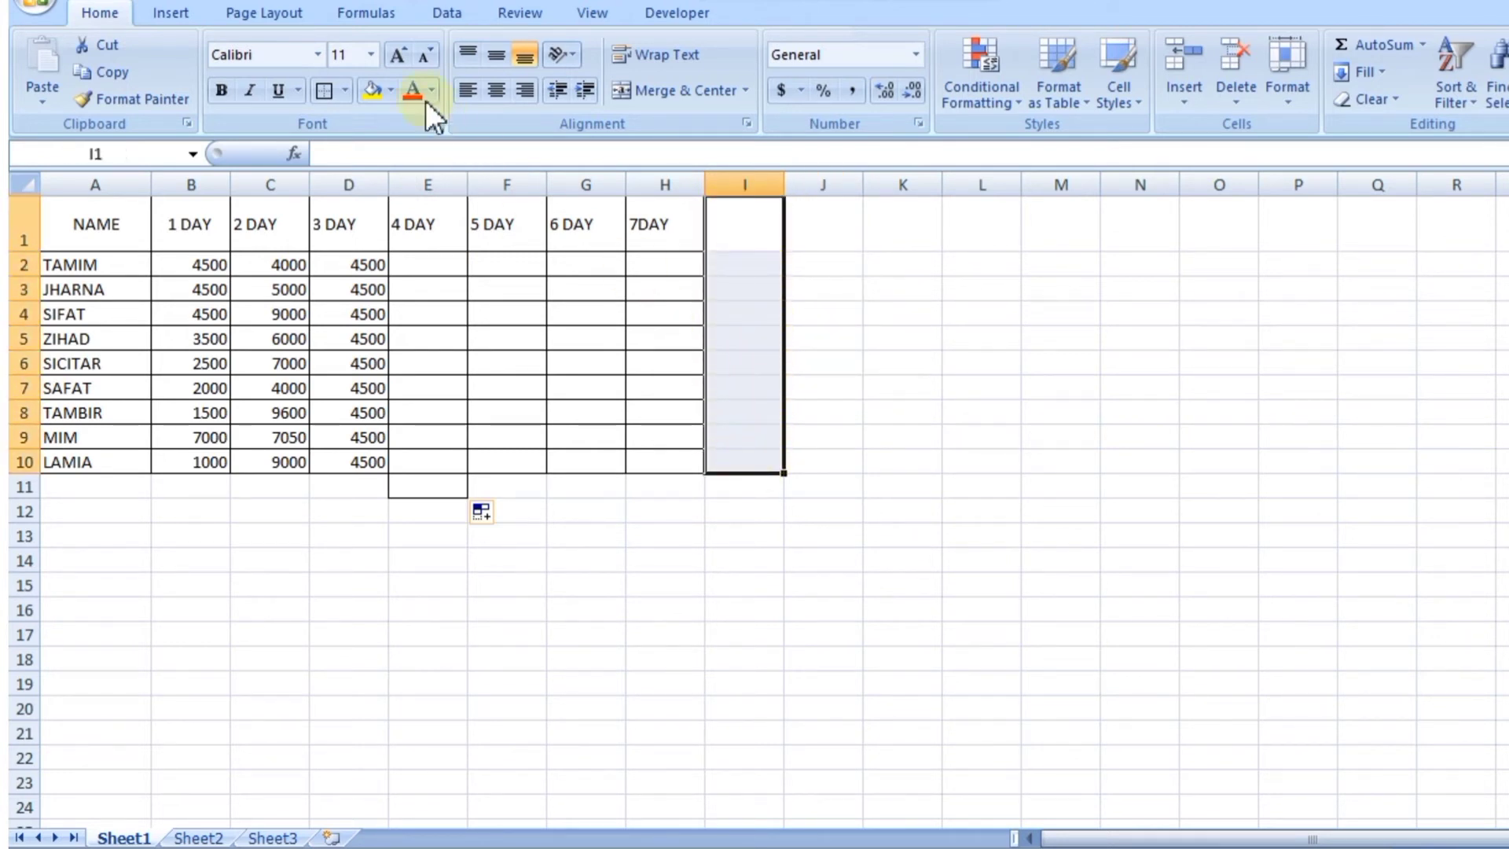
pyautogui.click(329, 89)
# Step: Apply All Borders to the empty cell K1
pyautogui.click(889, 213)
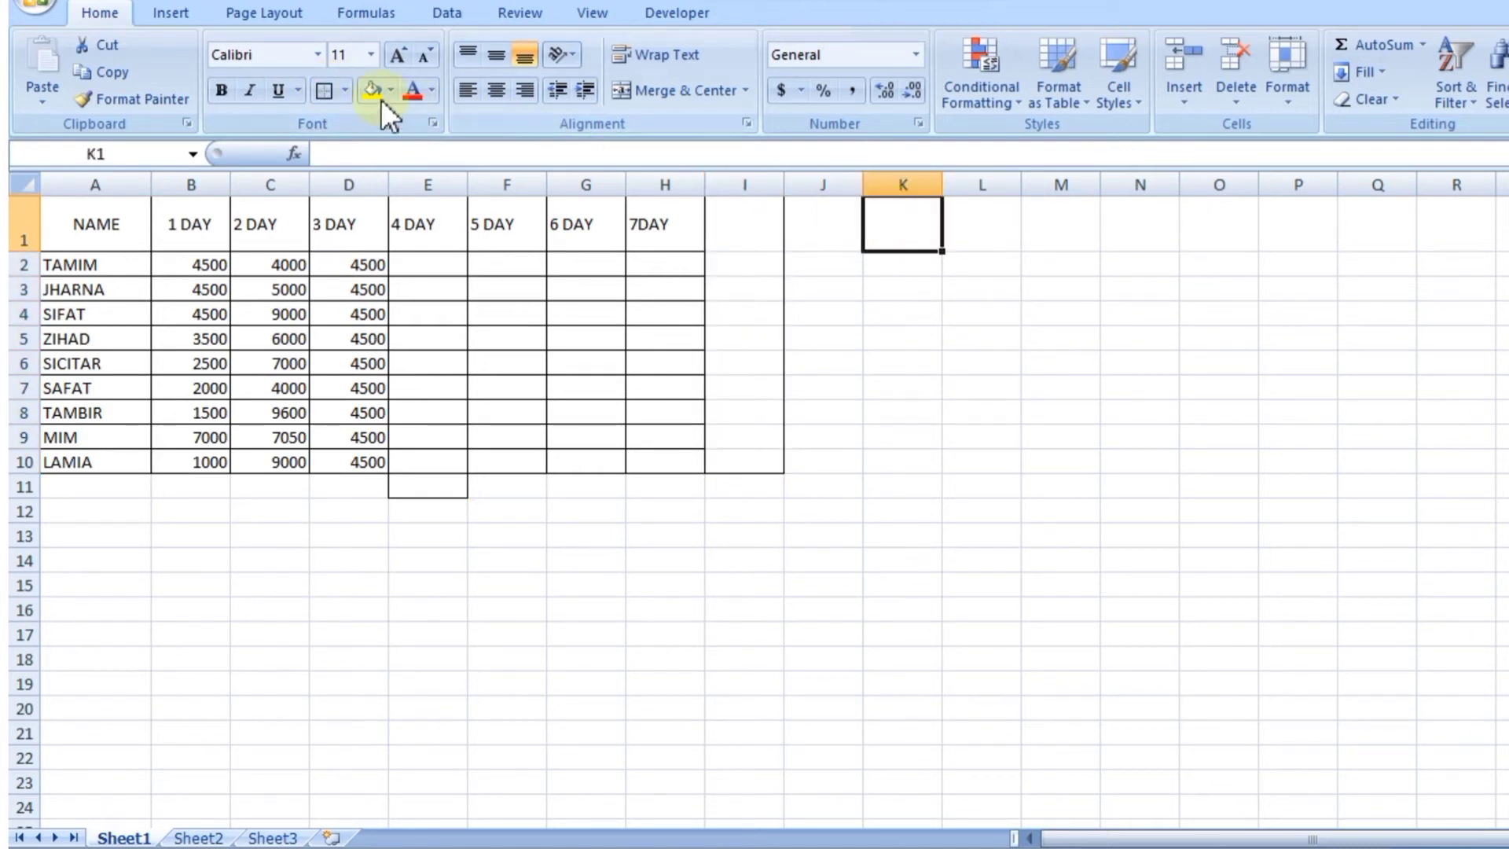
pyautogui.click(345, 89)
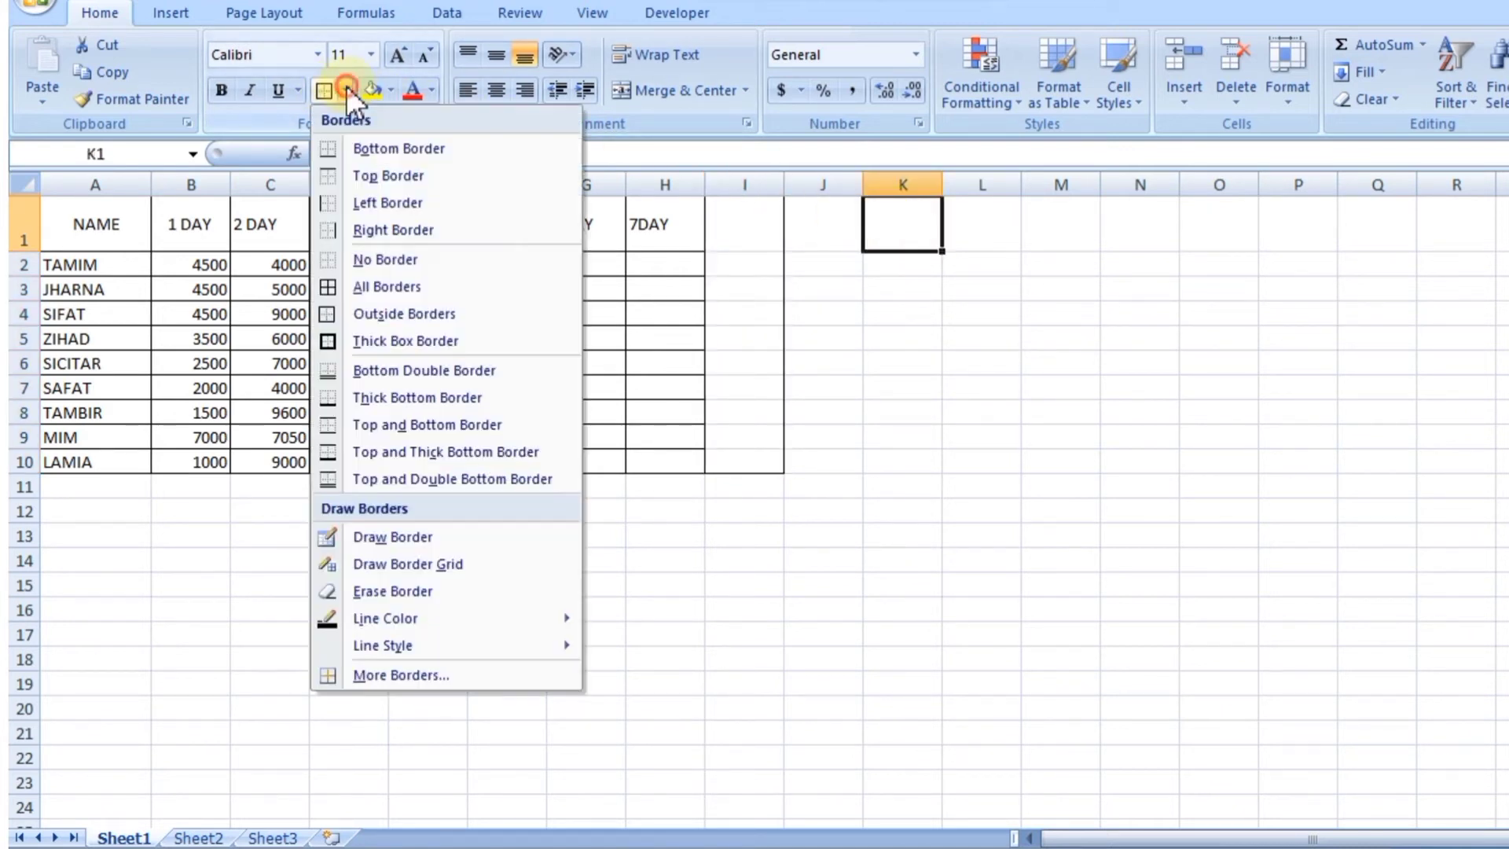
pyautogui.click(375, 293)
# Step: Apply All Borders to the range I1:I10 so each cell is outlined, and deselect the range
pyautogui.moveTo(719, 211); pyautogui.dragTo(782, 455)
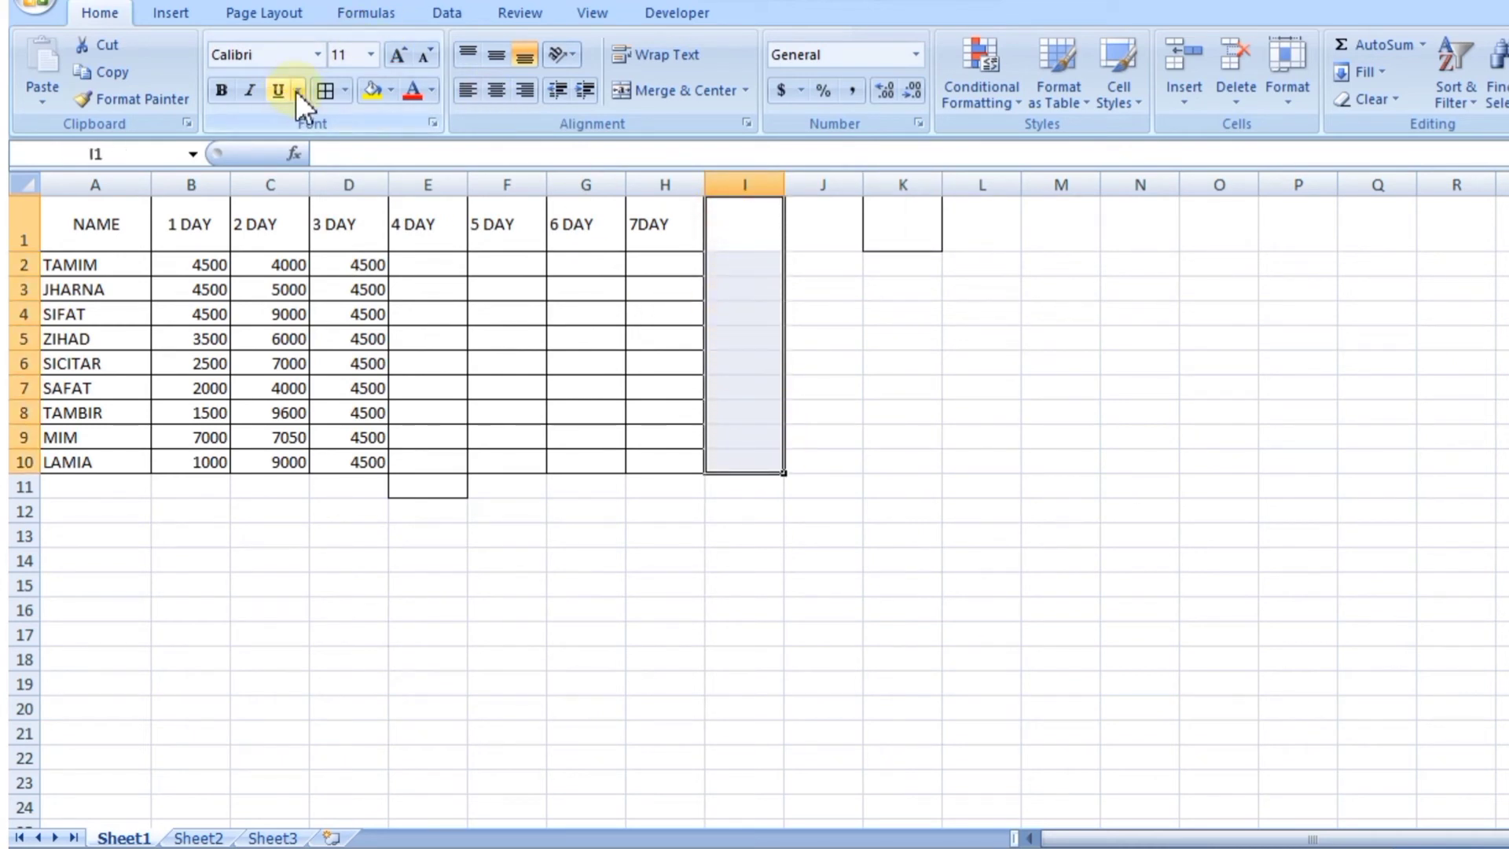
pyautogui.click(345, 89)
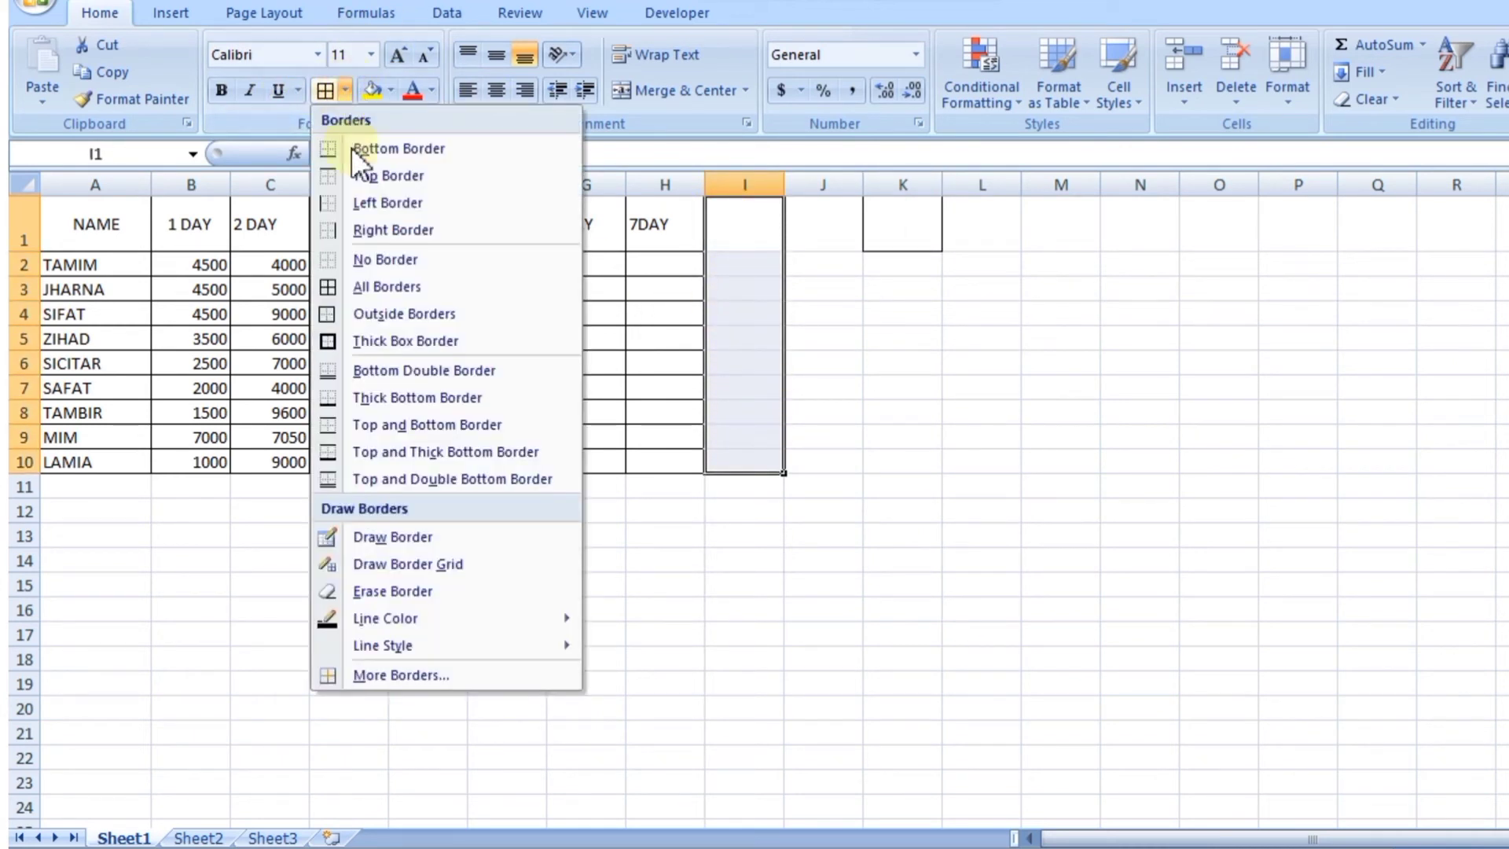
pyautogui.click(403, 286)
pyautogui.click(888, 227)
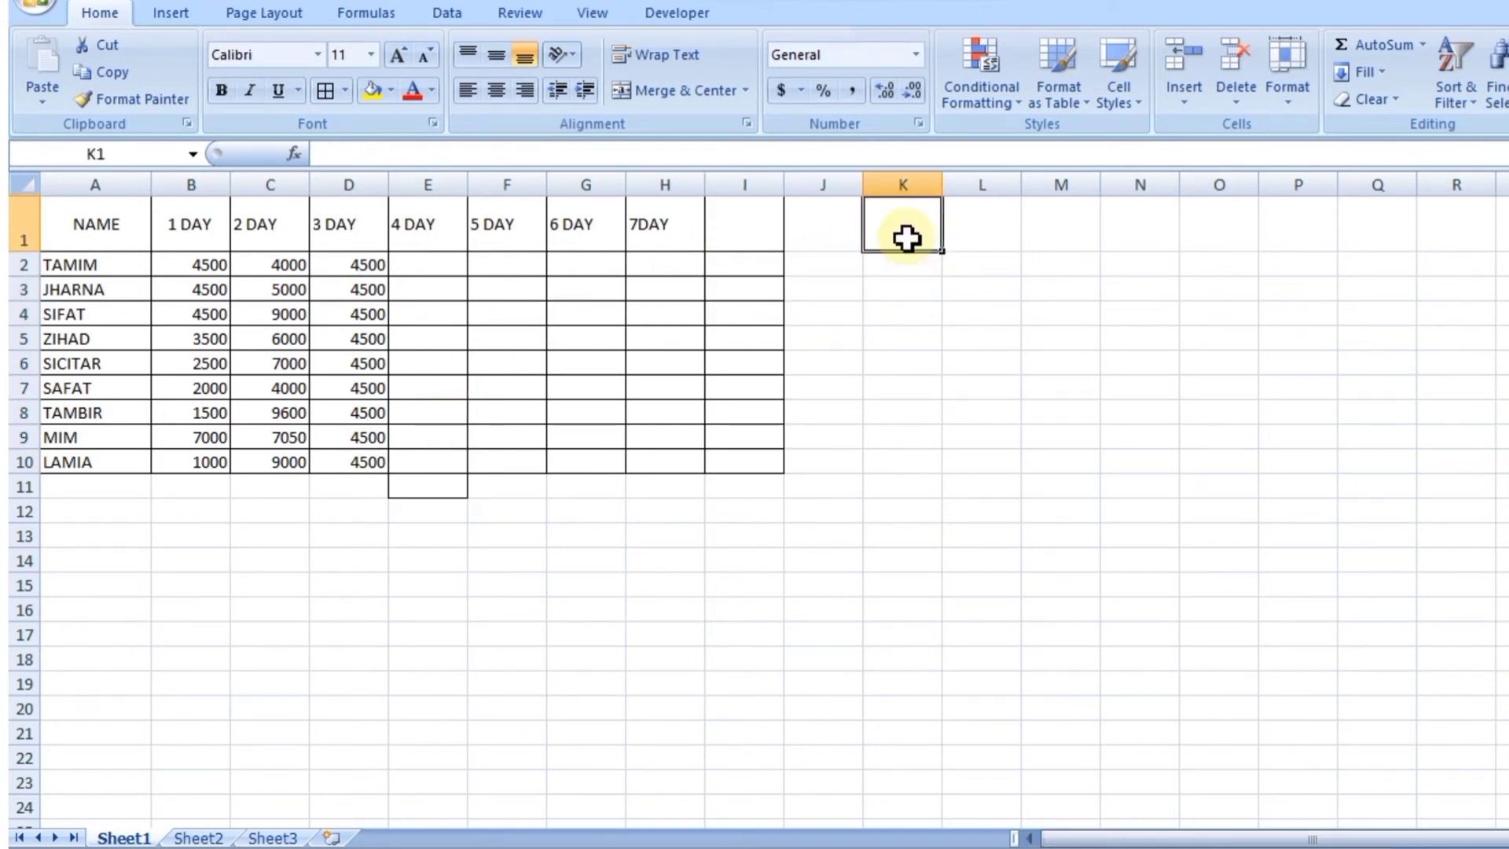
pyautogui.click(887, 342)
pyautogui.click(897, 238)
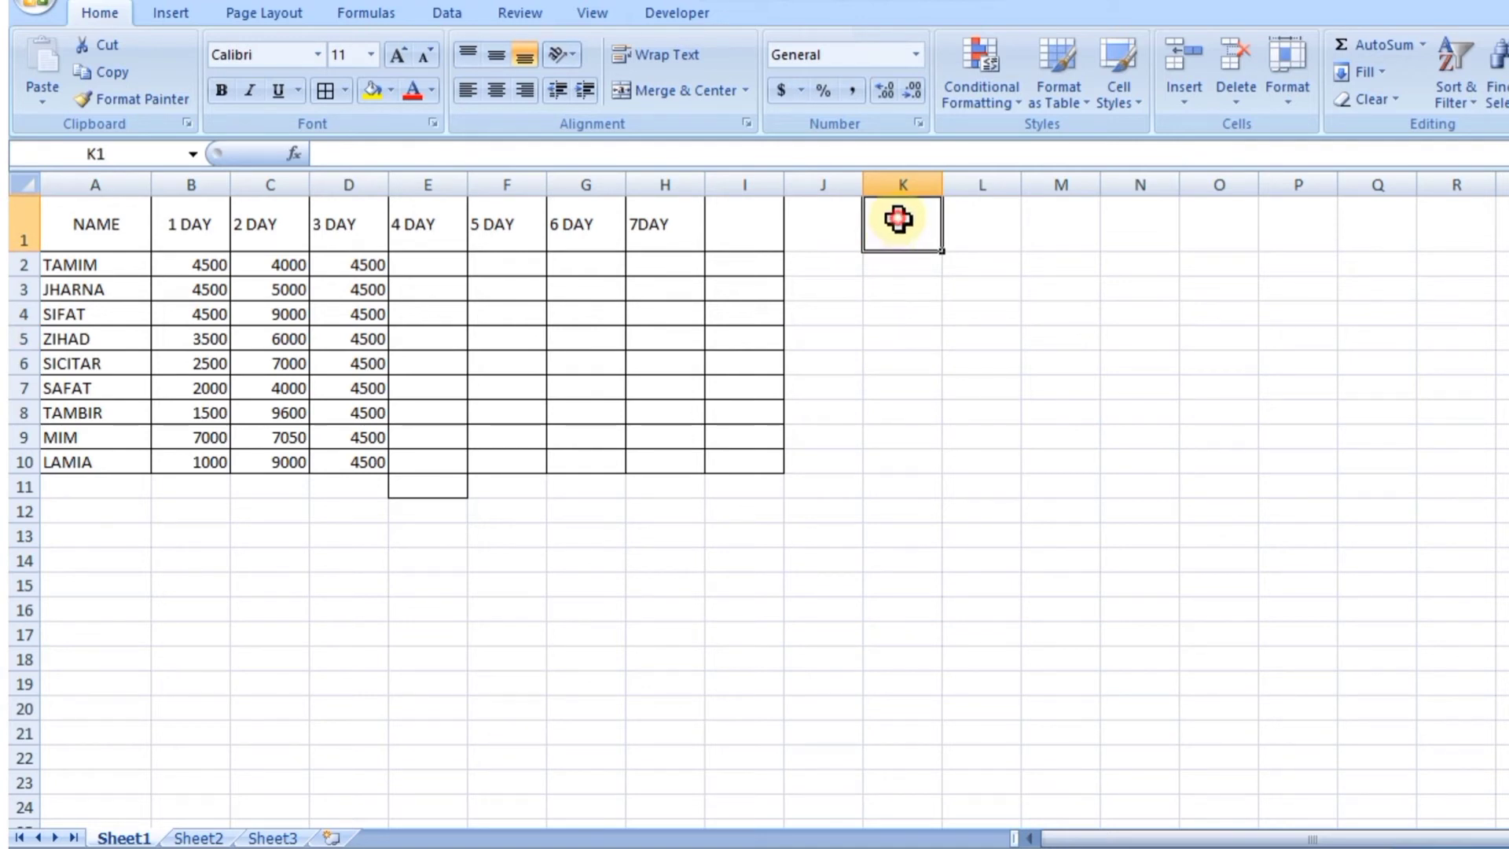
pyautogui.doubleClick(981, 216)
pyautogui.click(901, 244)
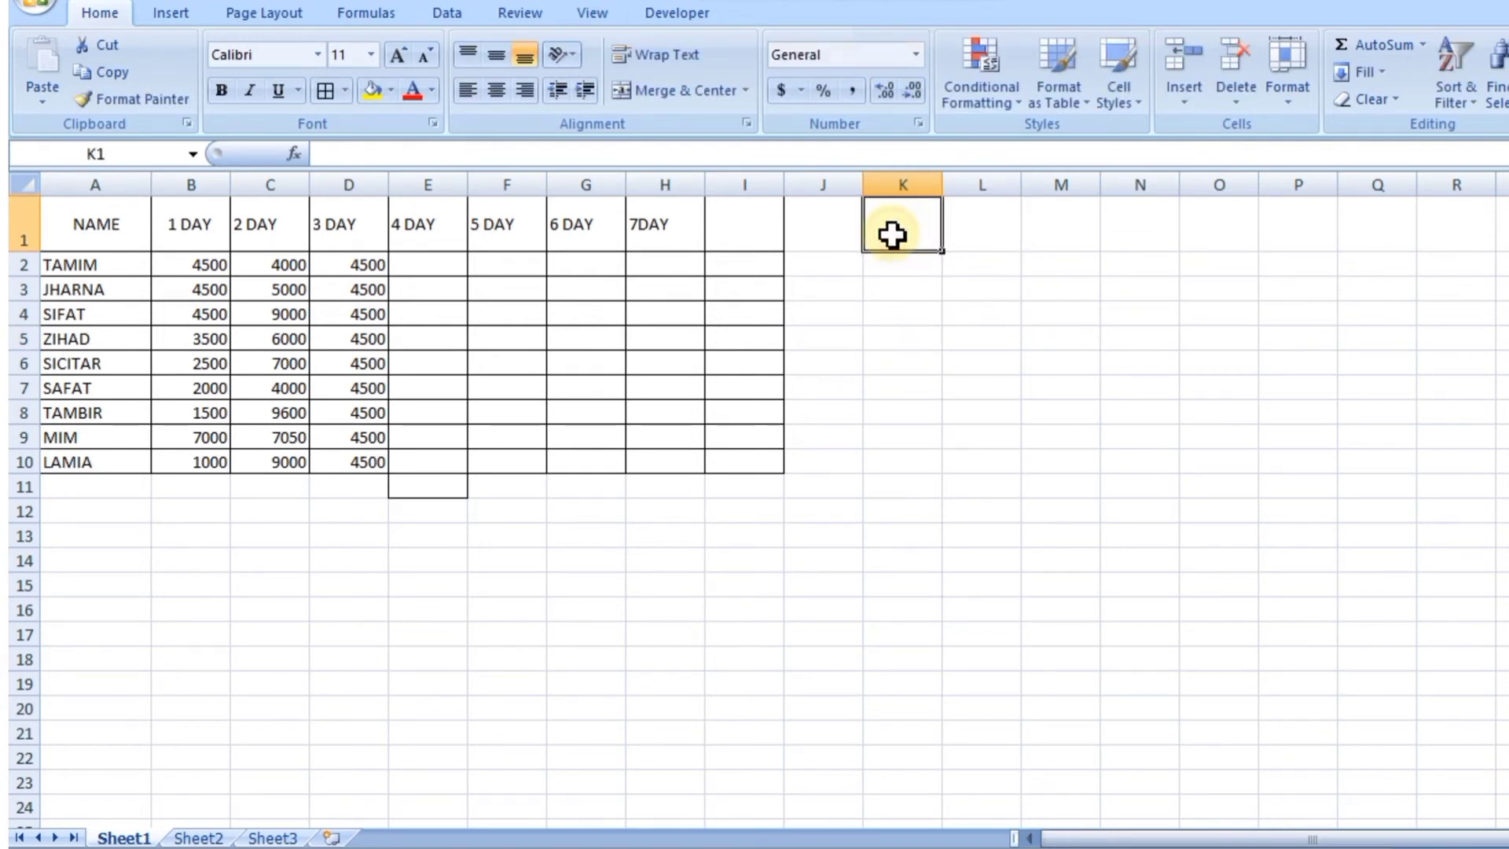
pyautogui.click(345, 91)
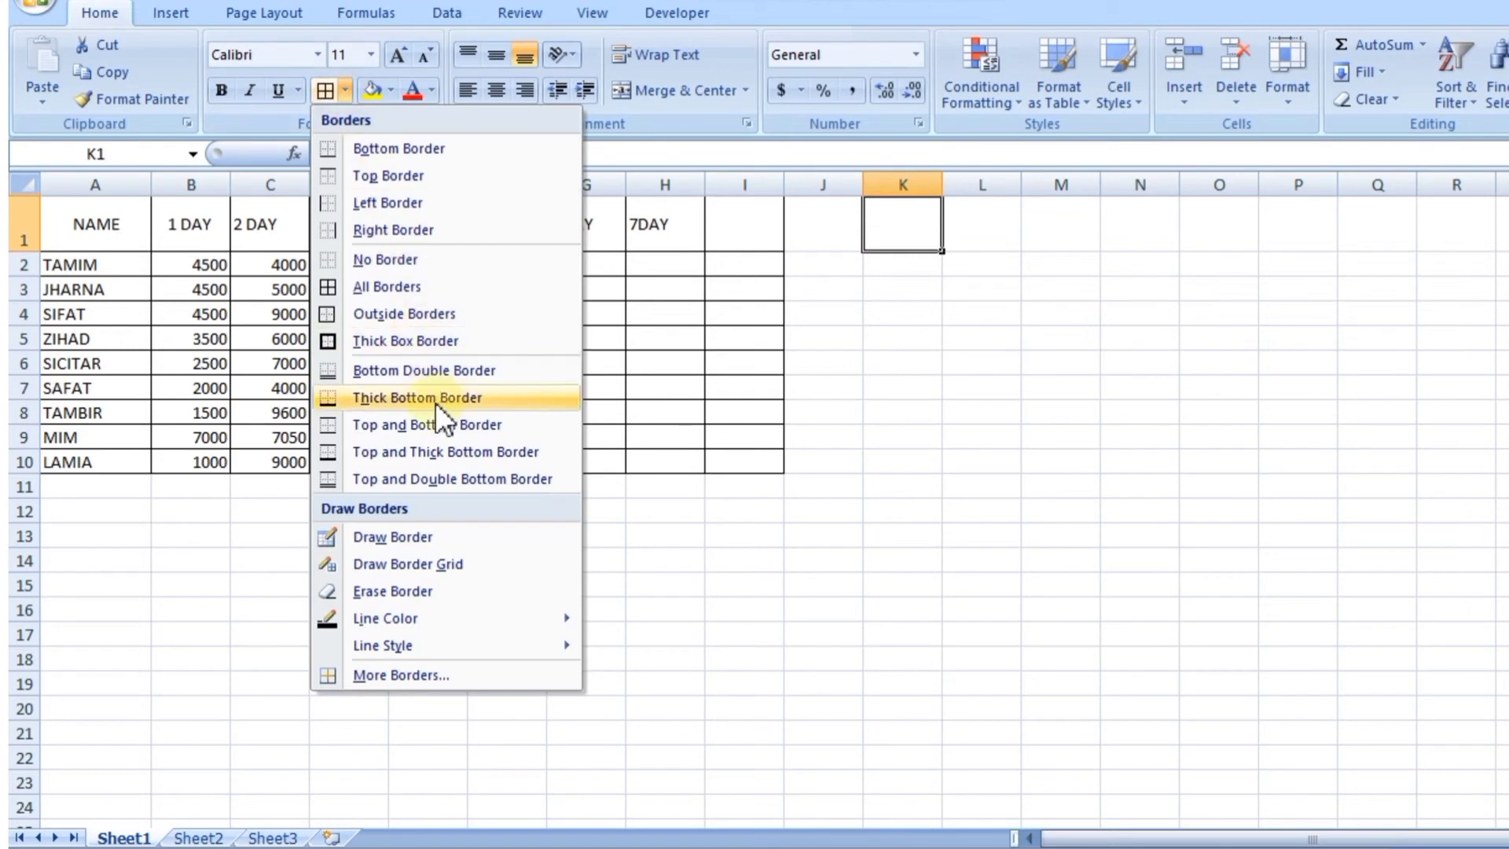
pyautogui.click(410, 248)
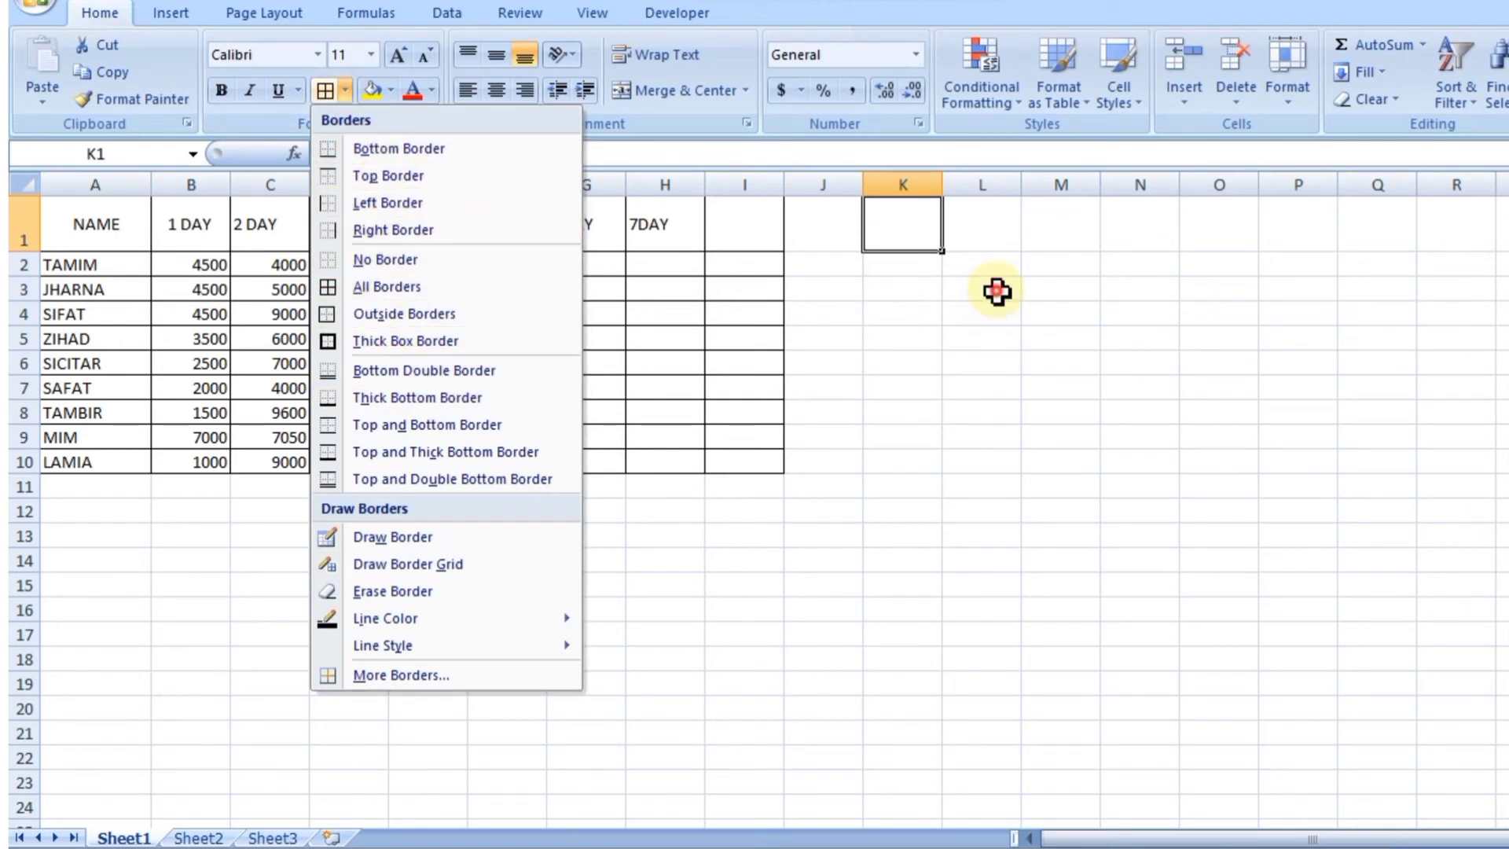
pyautogui.click(959, 303)
pyautogui.click(424, 485)
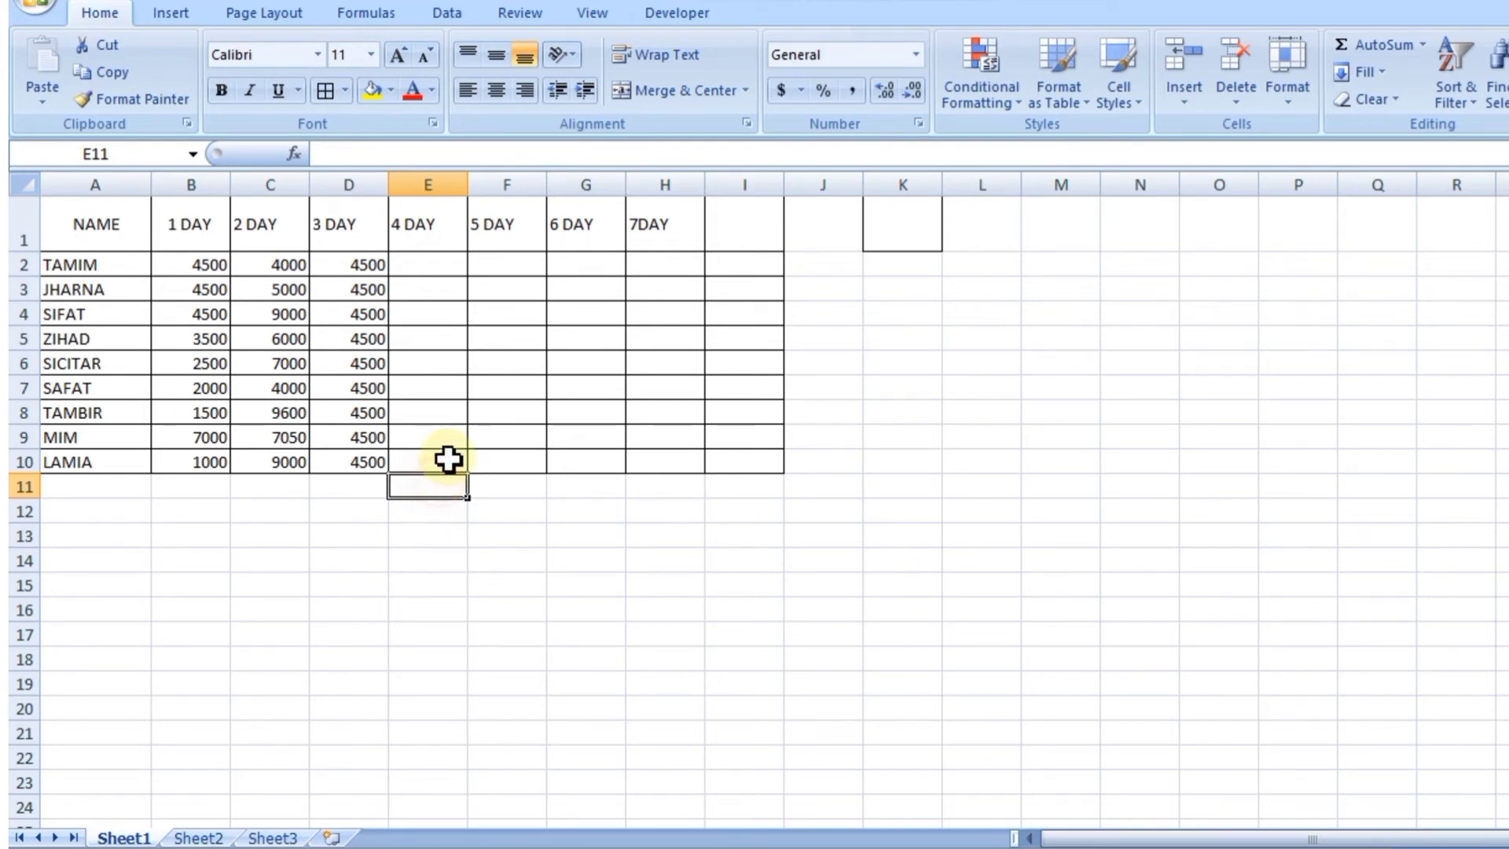
# Step: Enter the header TOTAL in I1 beside the 7DAY header and centre it both horizontally and vertically
pyautogui.click(739, 222)
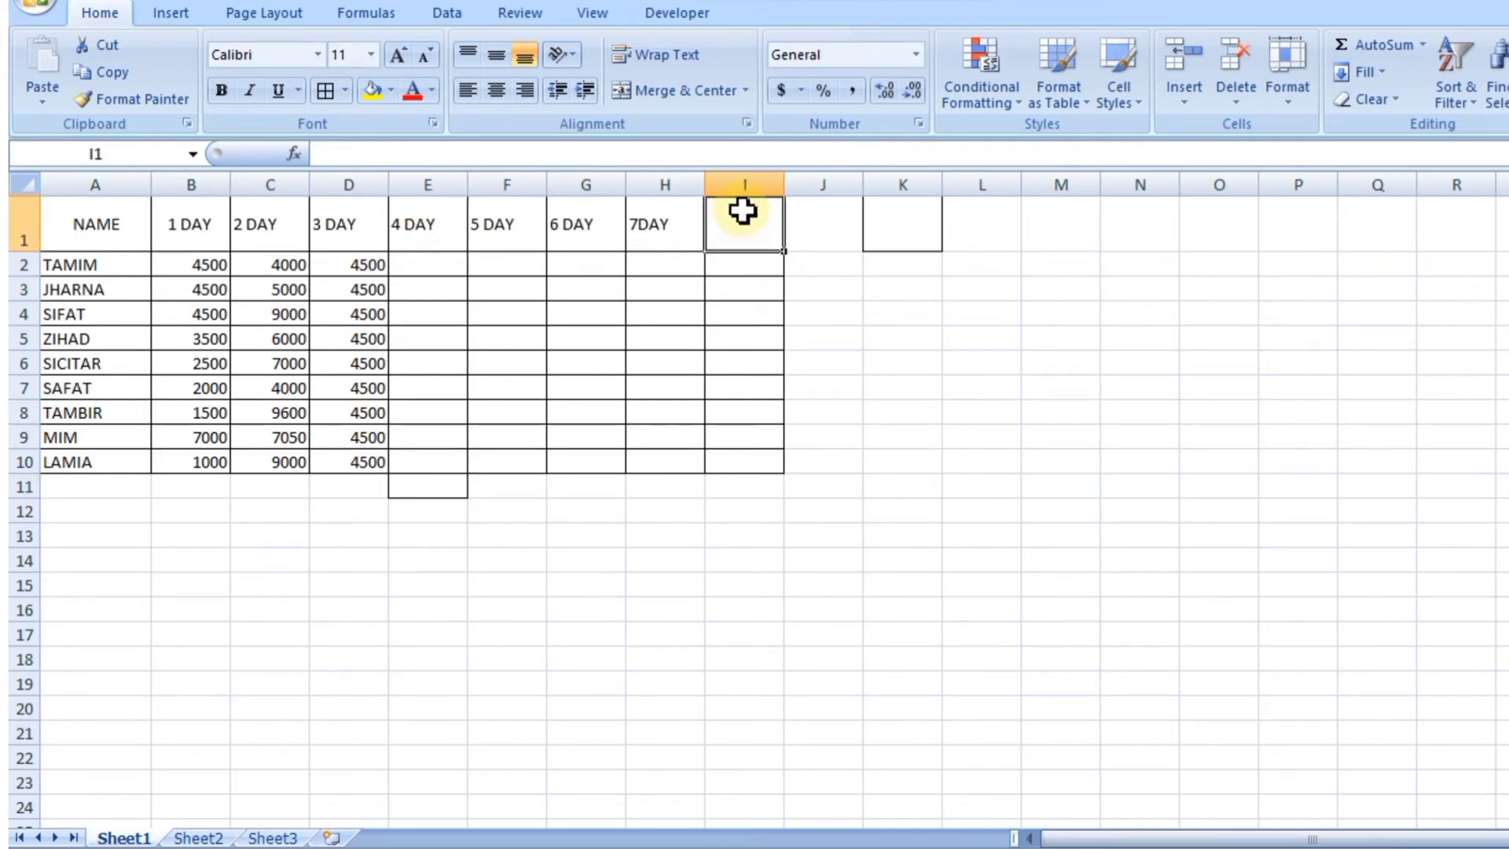
pyautogui.write('TOTAL')
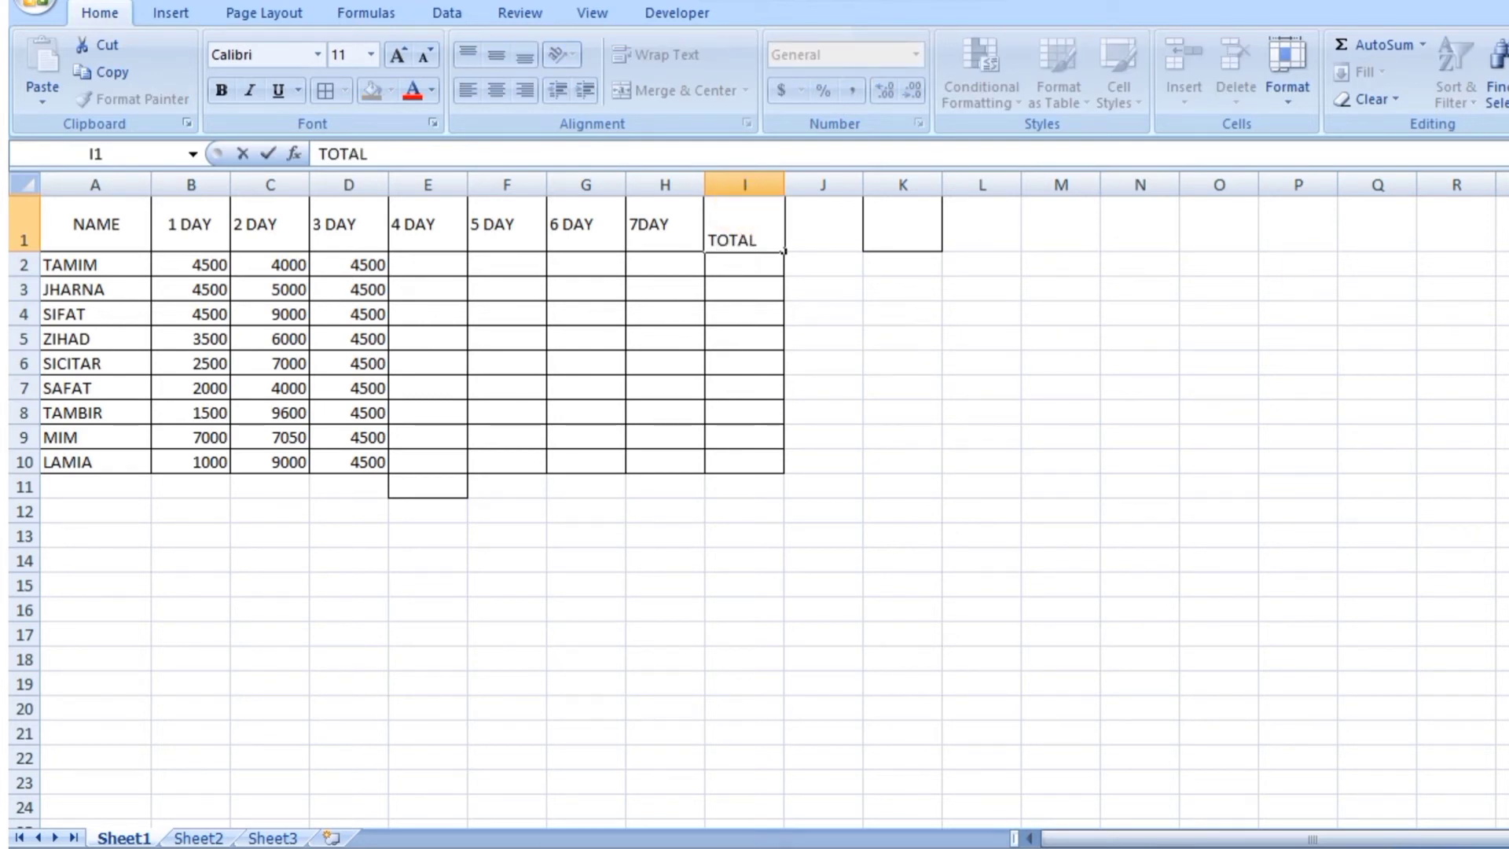
pyautogui.click(651, 221)
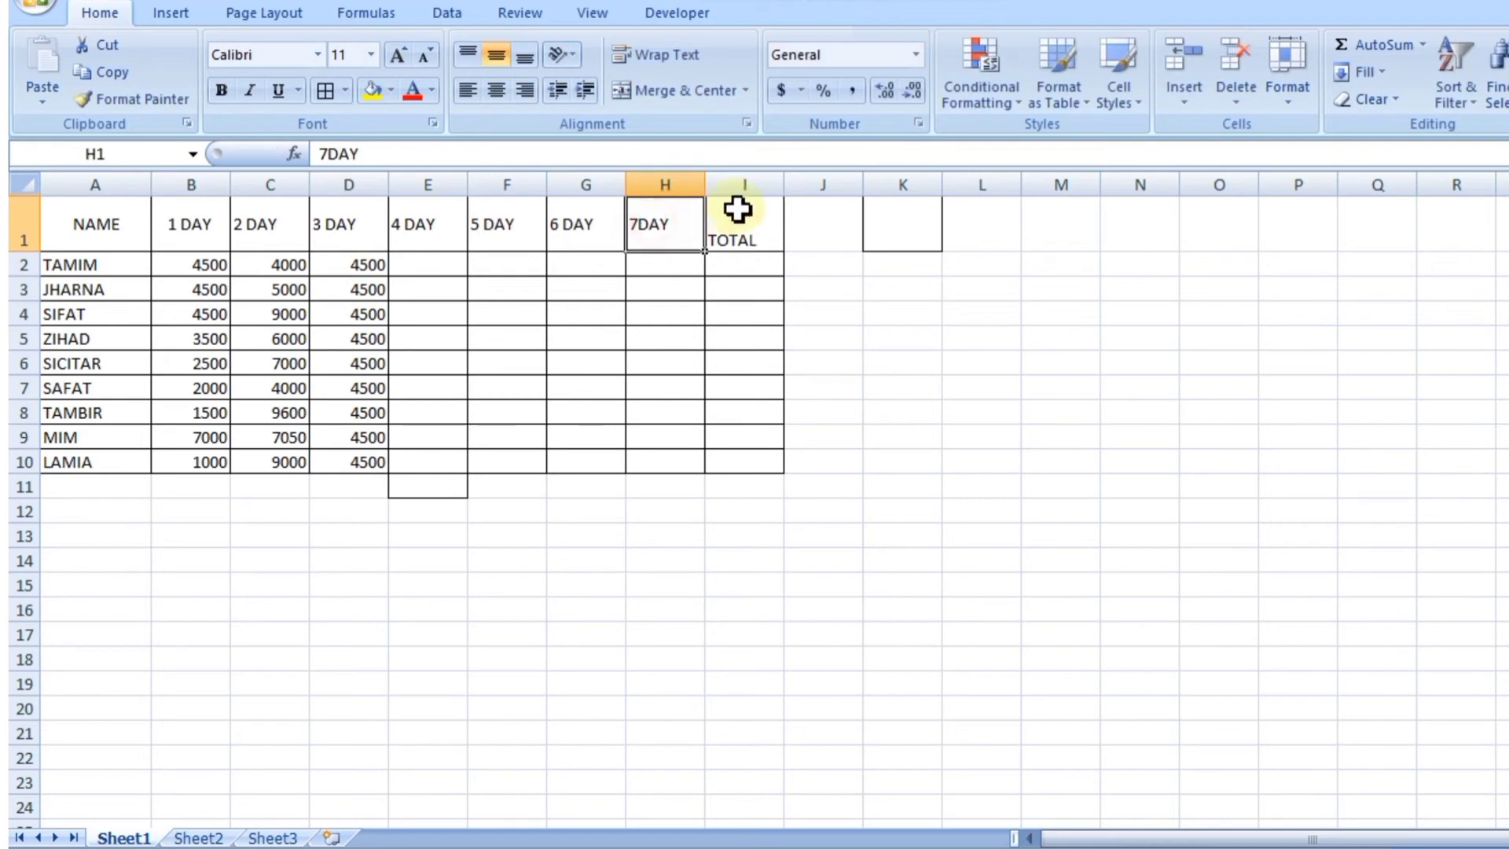
pyautogui.click(734, 212)
pyautogui.click(497, 89)
pyautogui.click(497, 60)
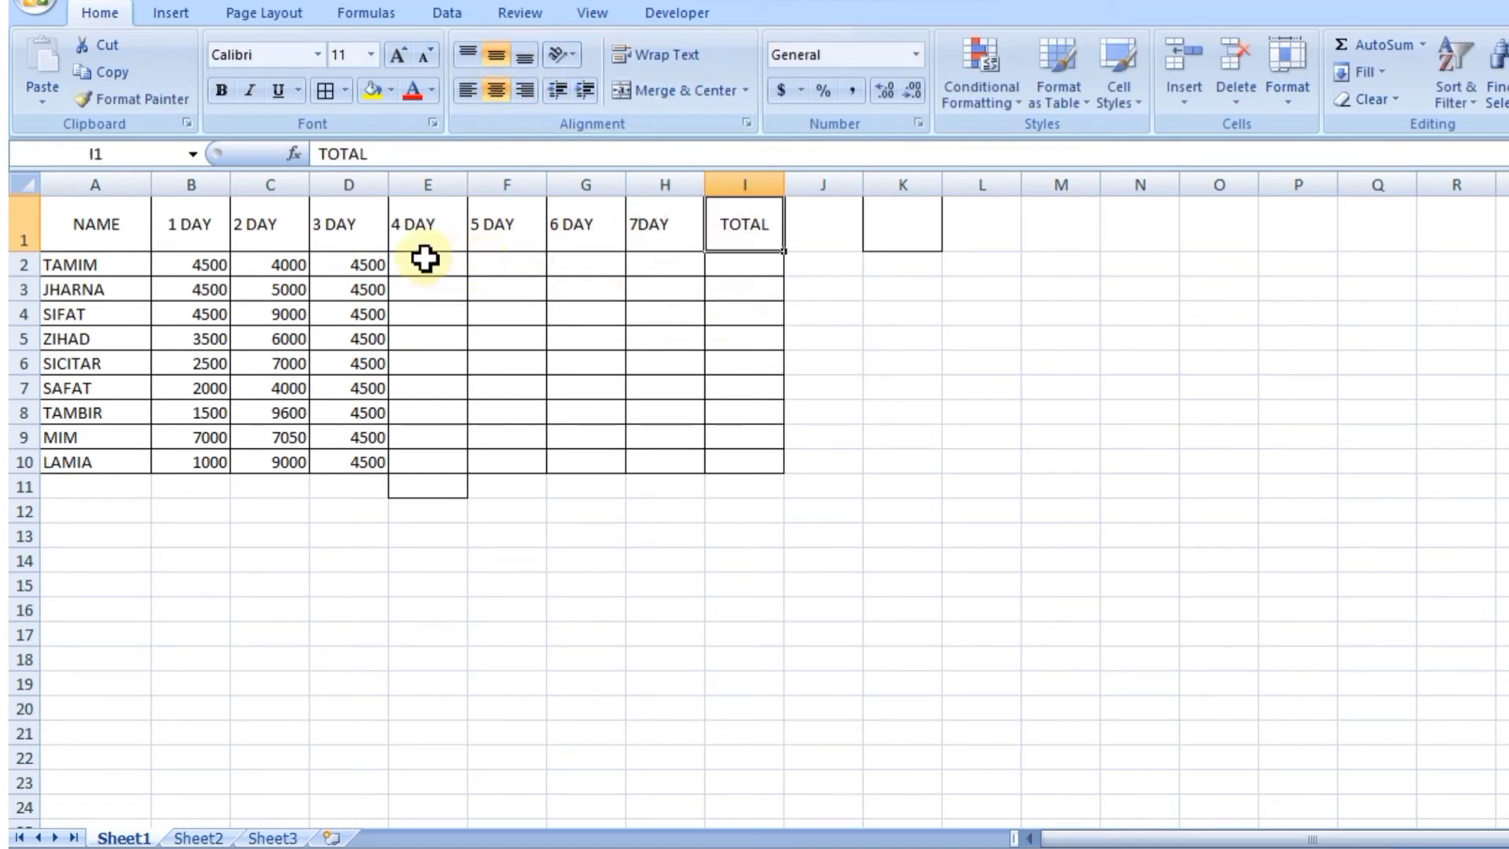
# Step: Enter 8000 in E2 under 4 DAY and fill it down through E10
pyautogui.click(422, 258)
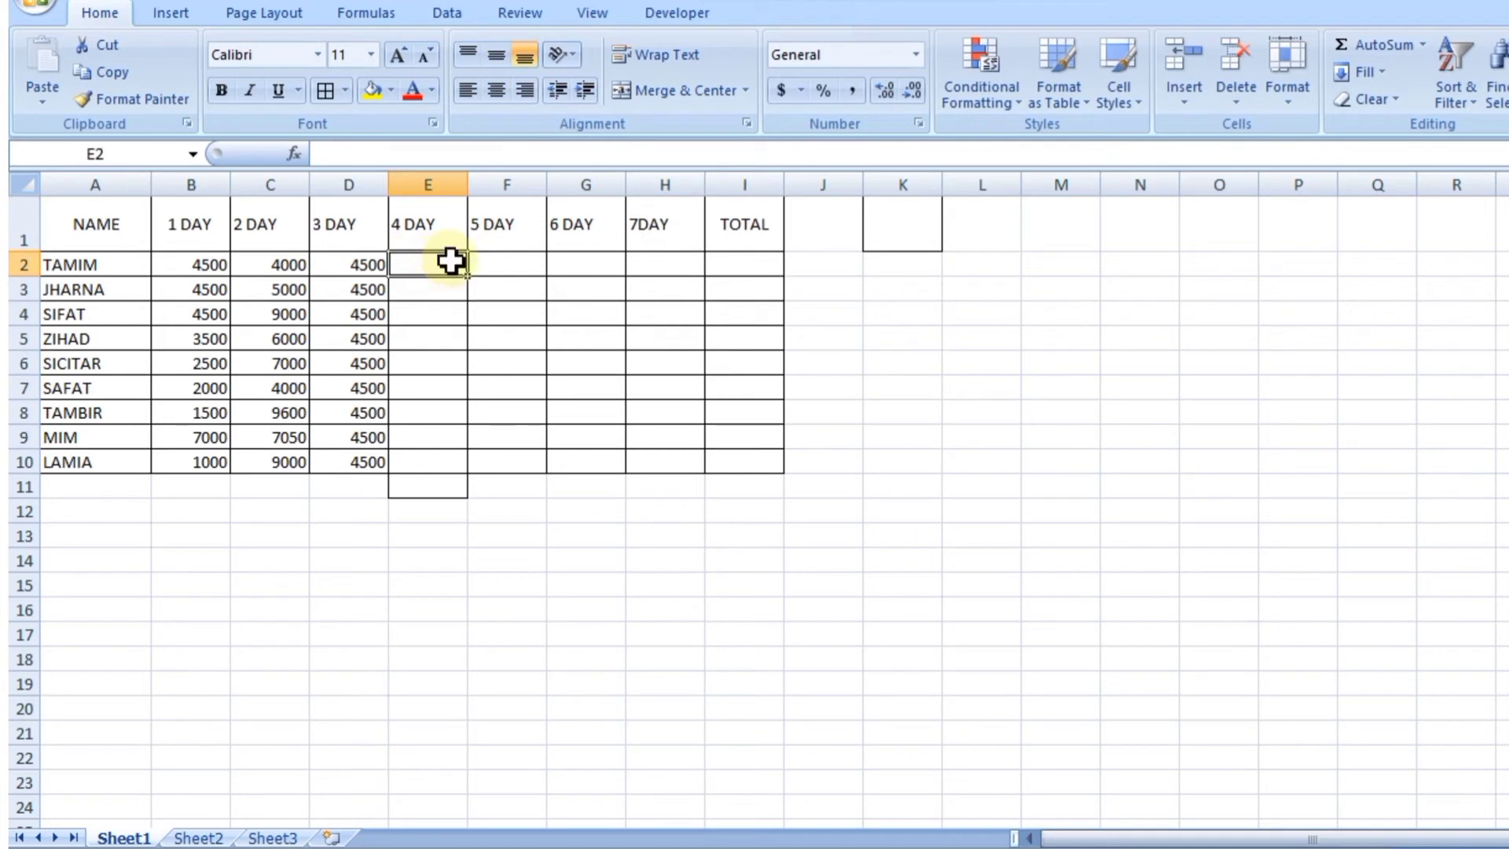
pyautogui.write('8000')
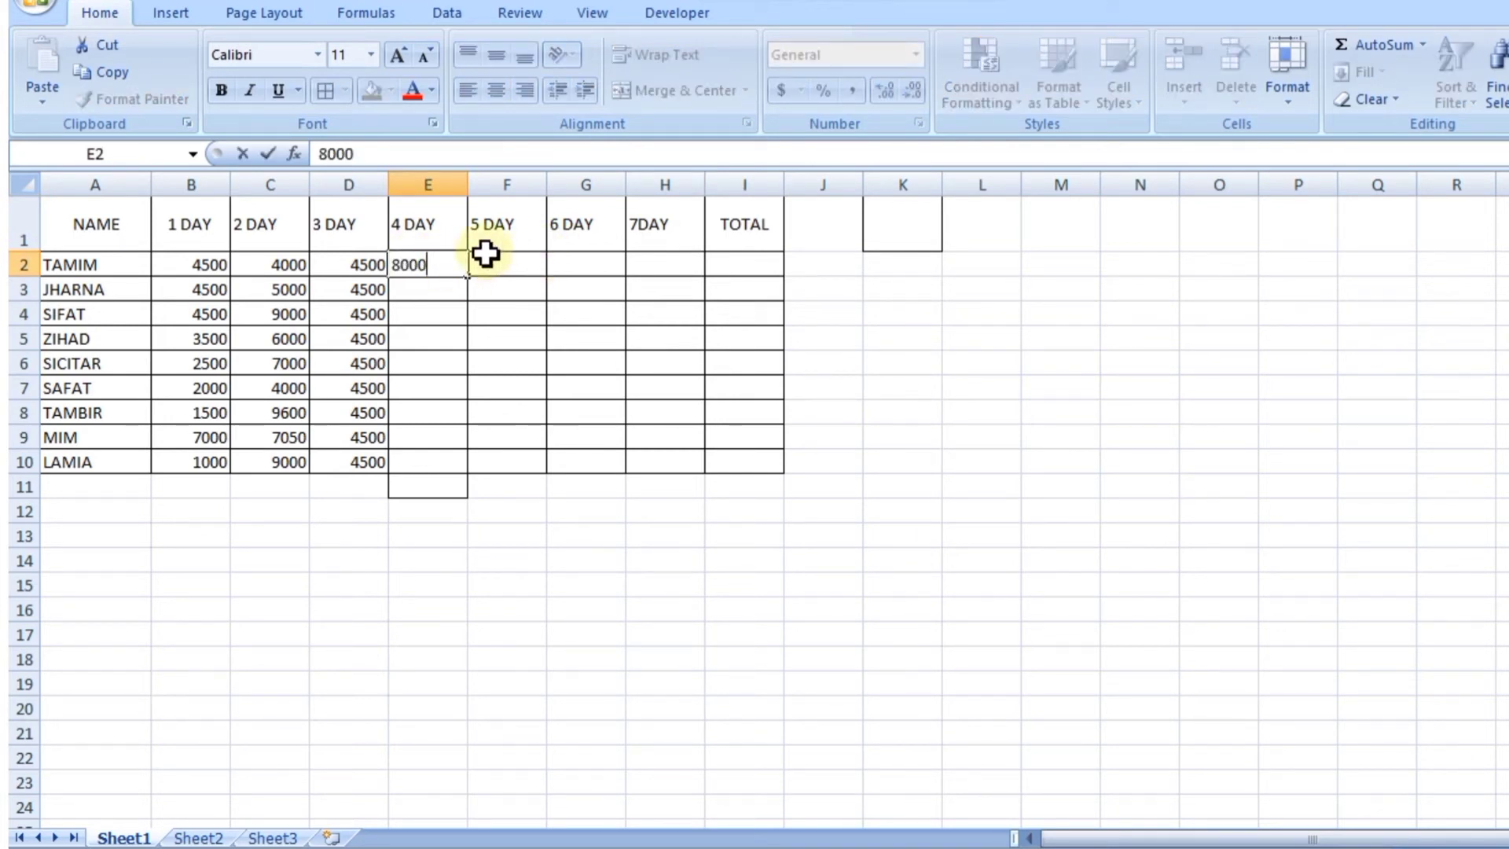
pyautogui.click(468, 274)
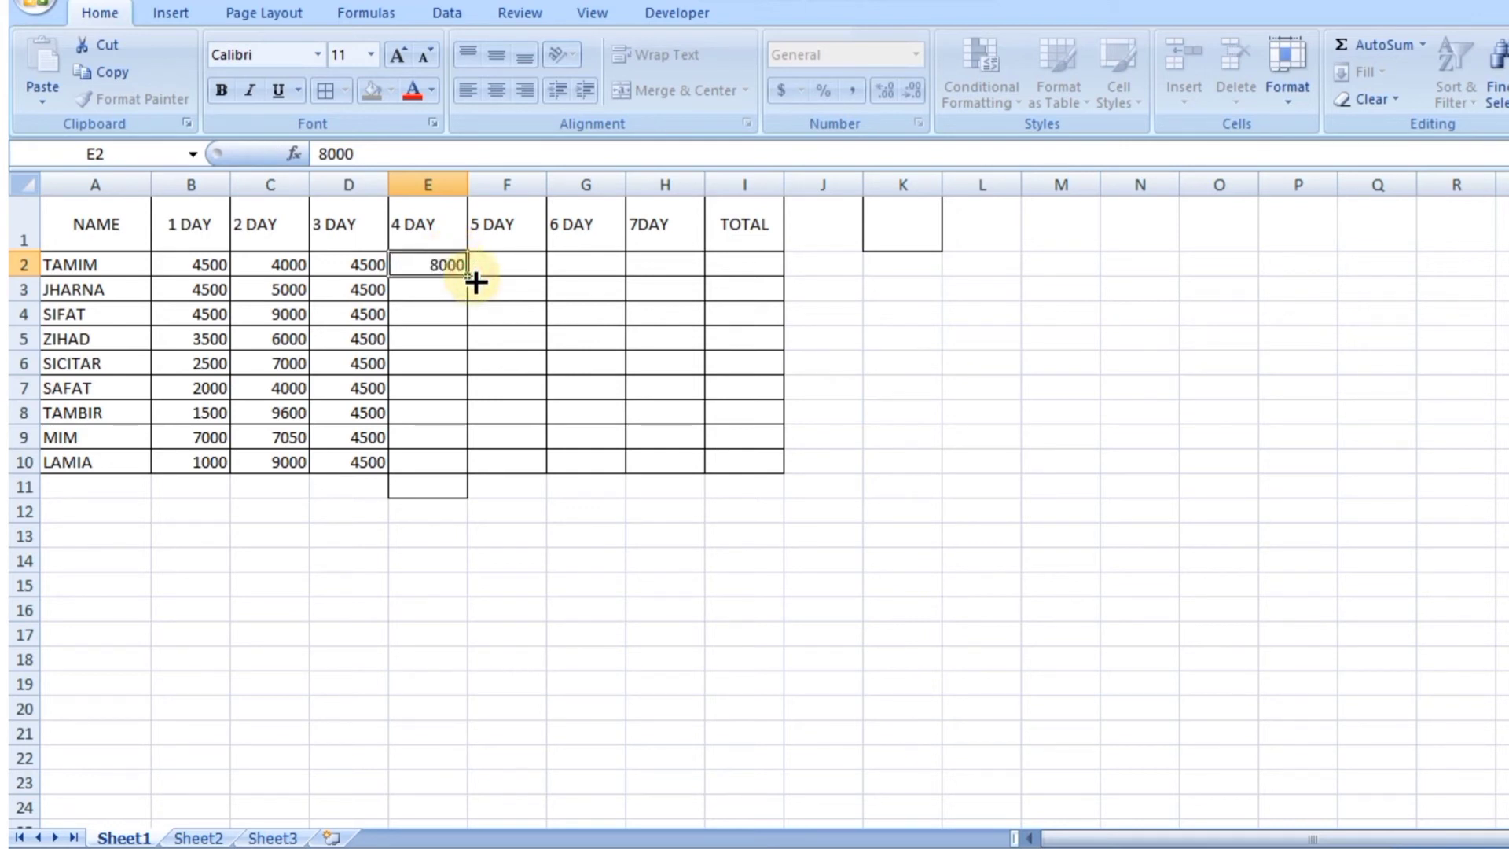
pyautogui.moveTo(470, 276); pyautogui.dragTo(475, 472)
# Step: Enter 7000 in F2 under 5 DAY and fill it down through F10
pyautogui.click(534, 274)
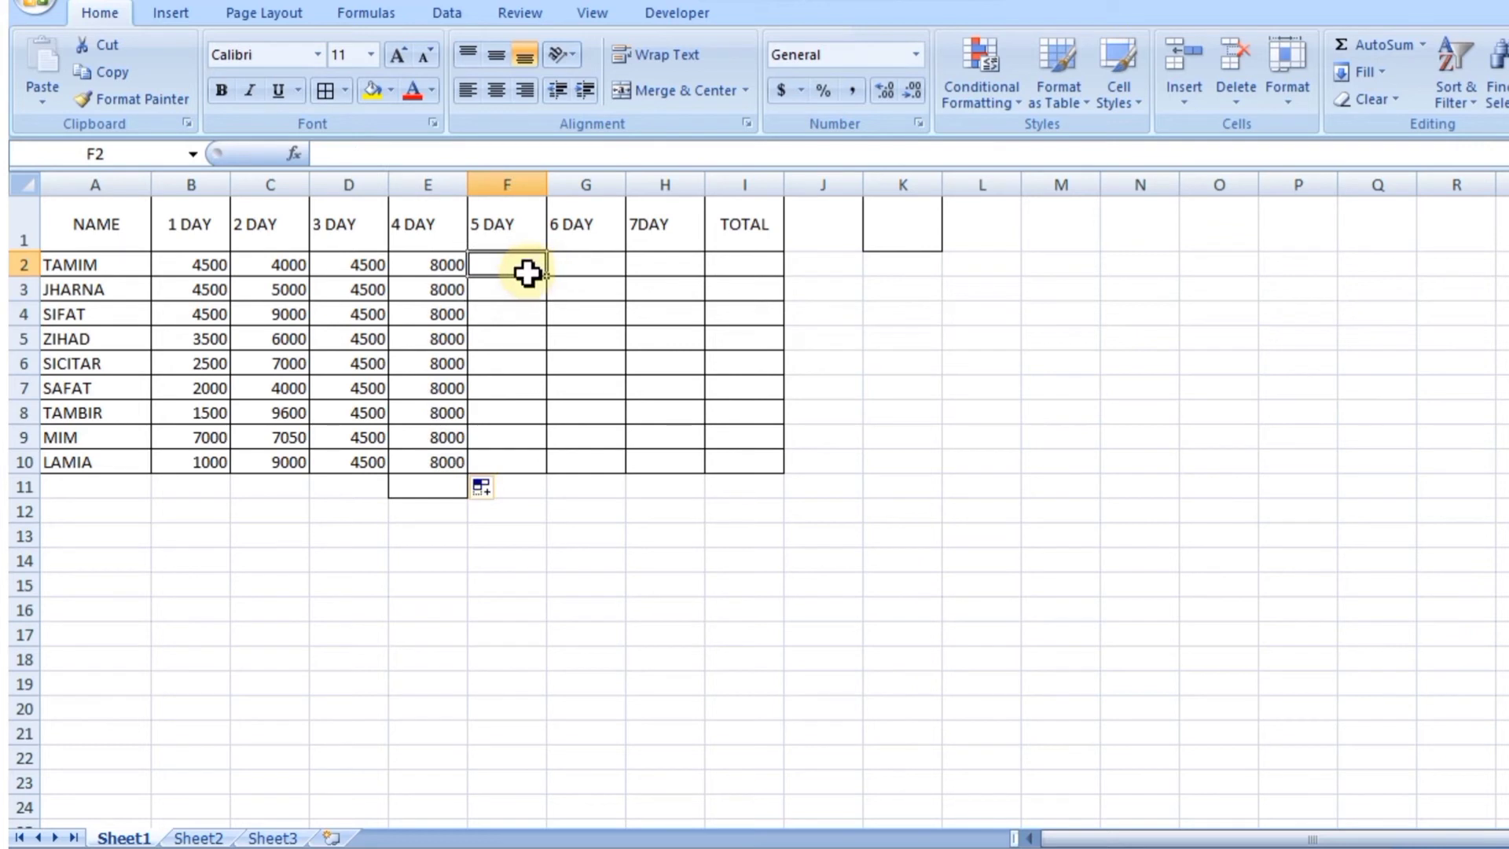
pyautogui.write('7000')
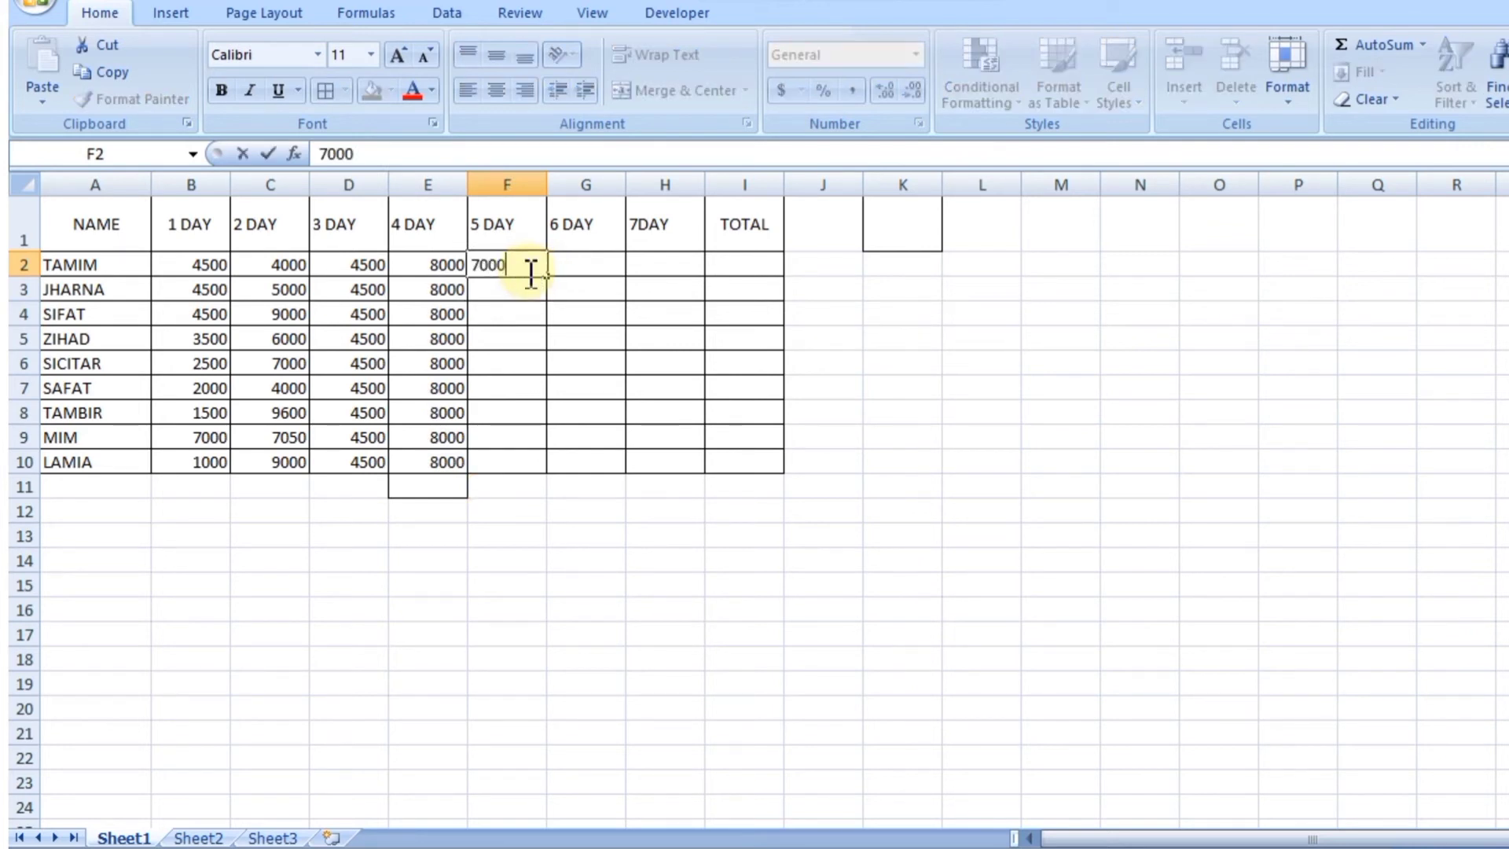
pyautogui.click(537, 266)
pyautogui.moveTo(551, 278); pyautogui.dragTo(551, 472)
# Step: Enter 9000 in G2 under 6 DAY and fill it down through G10
pyautogui.click(595, 269)
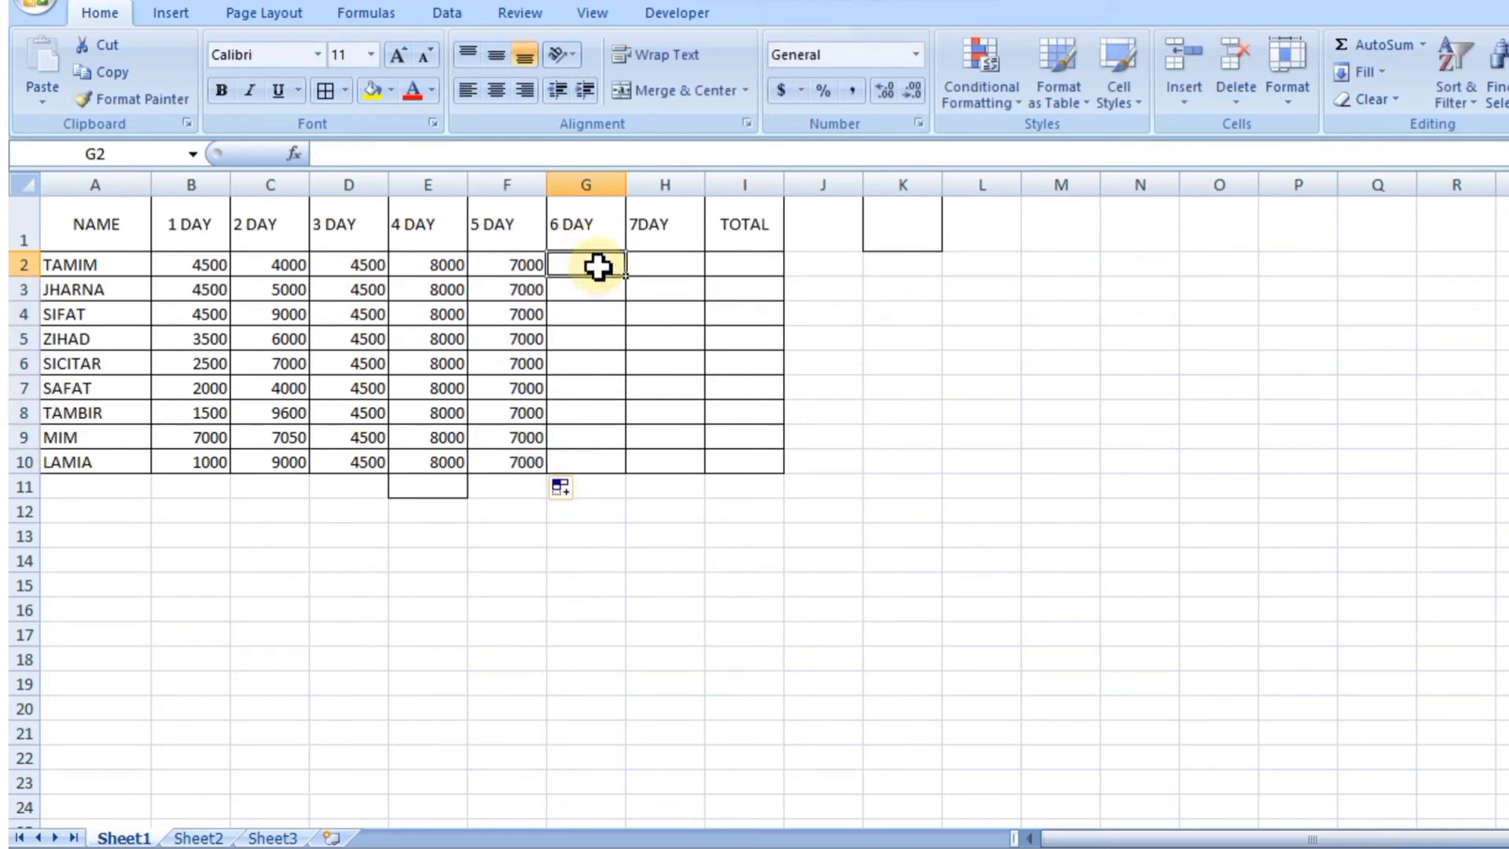
pyautogui.write('80')
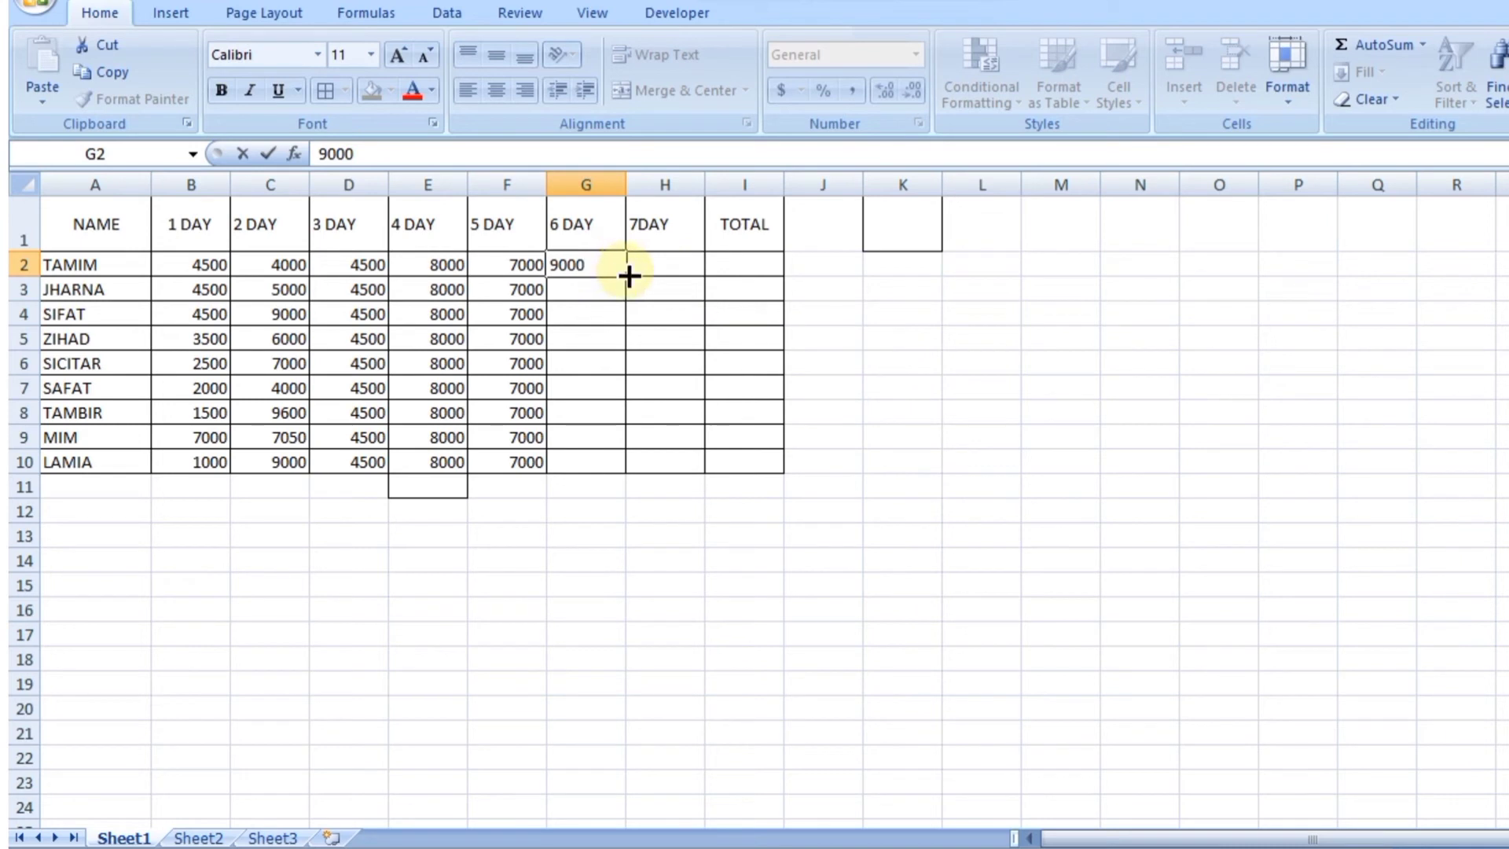
pyautogui.moveTo(629, 275); pyautogui.dragTo(626, 468)
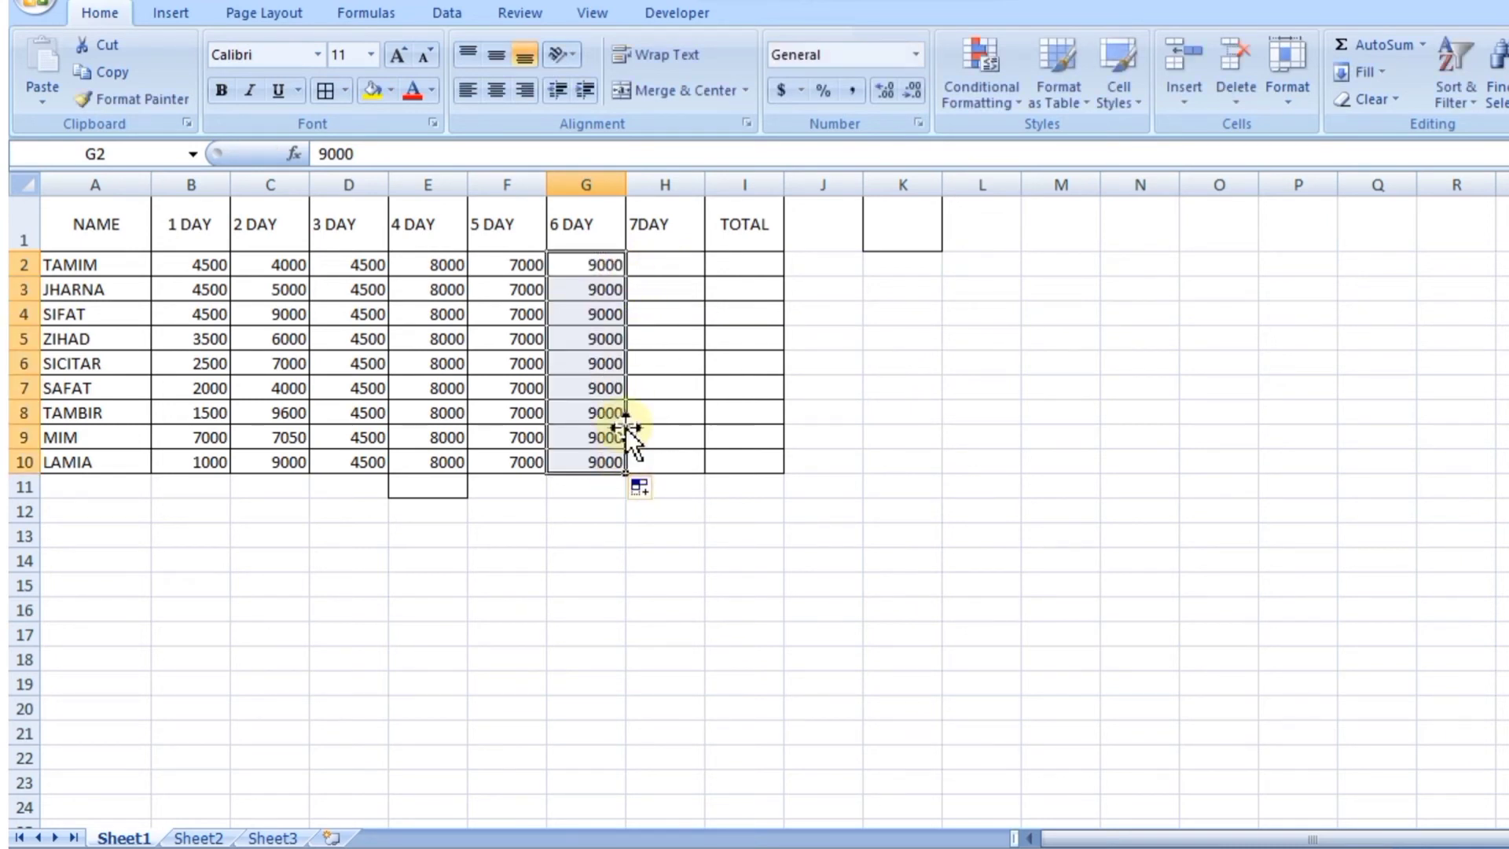
# Step: Enter 7500 in H2 under 7DAY and fill it down through H10
pyautogui.click(672, 266)
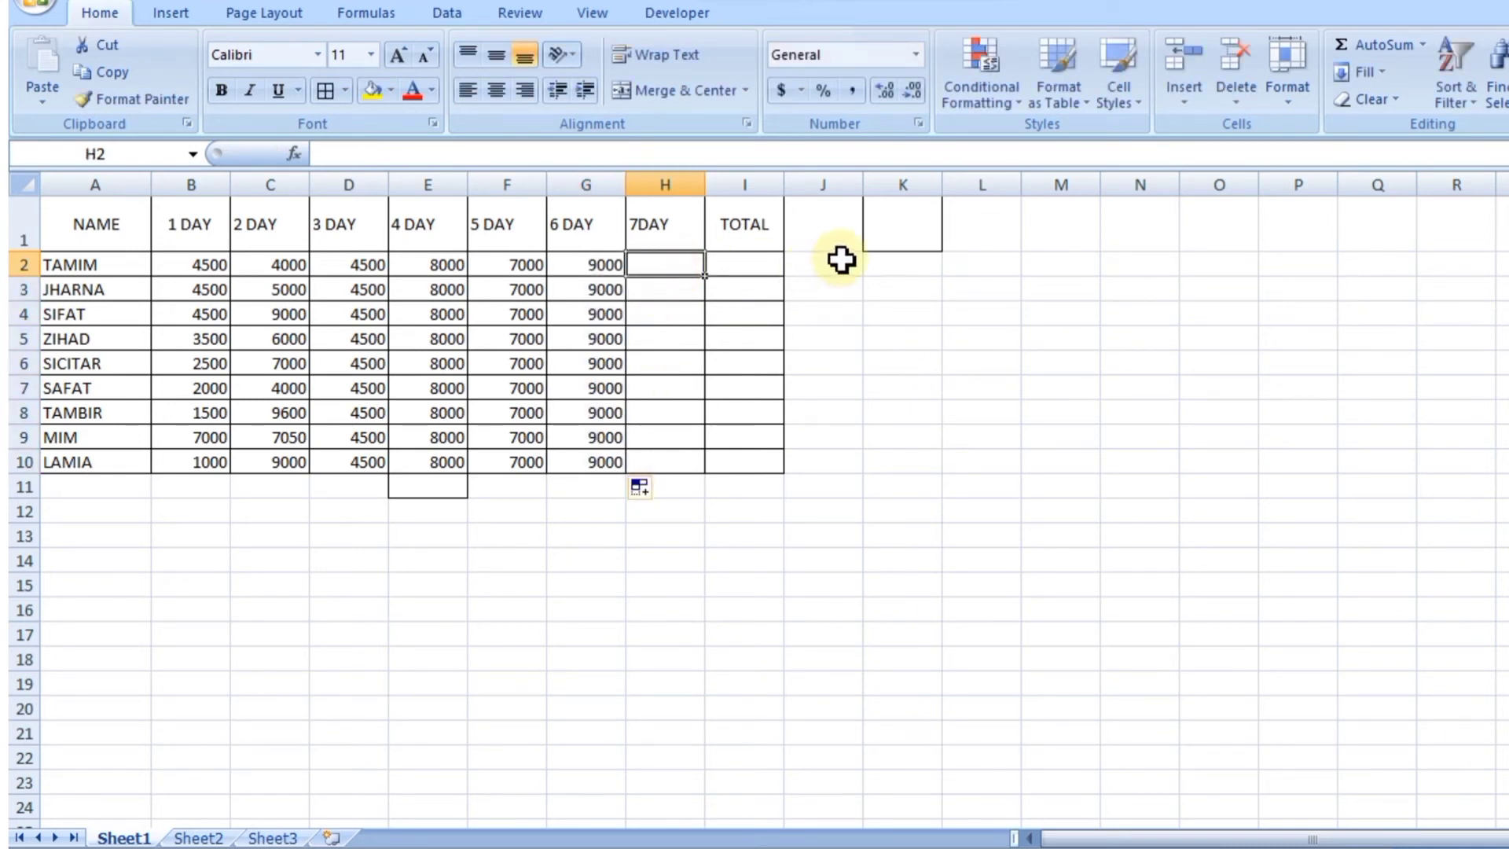
pyautogui.write('7500')
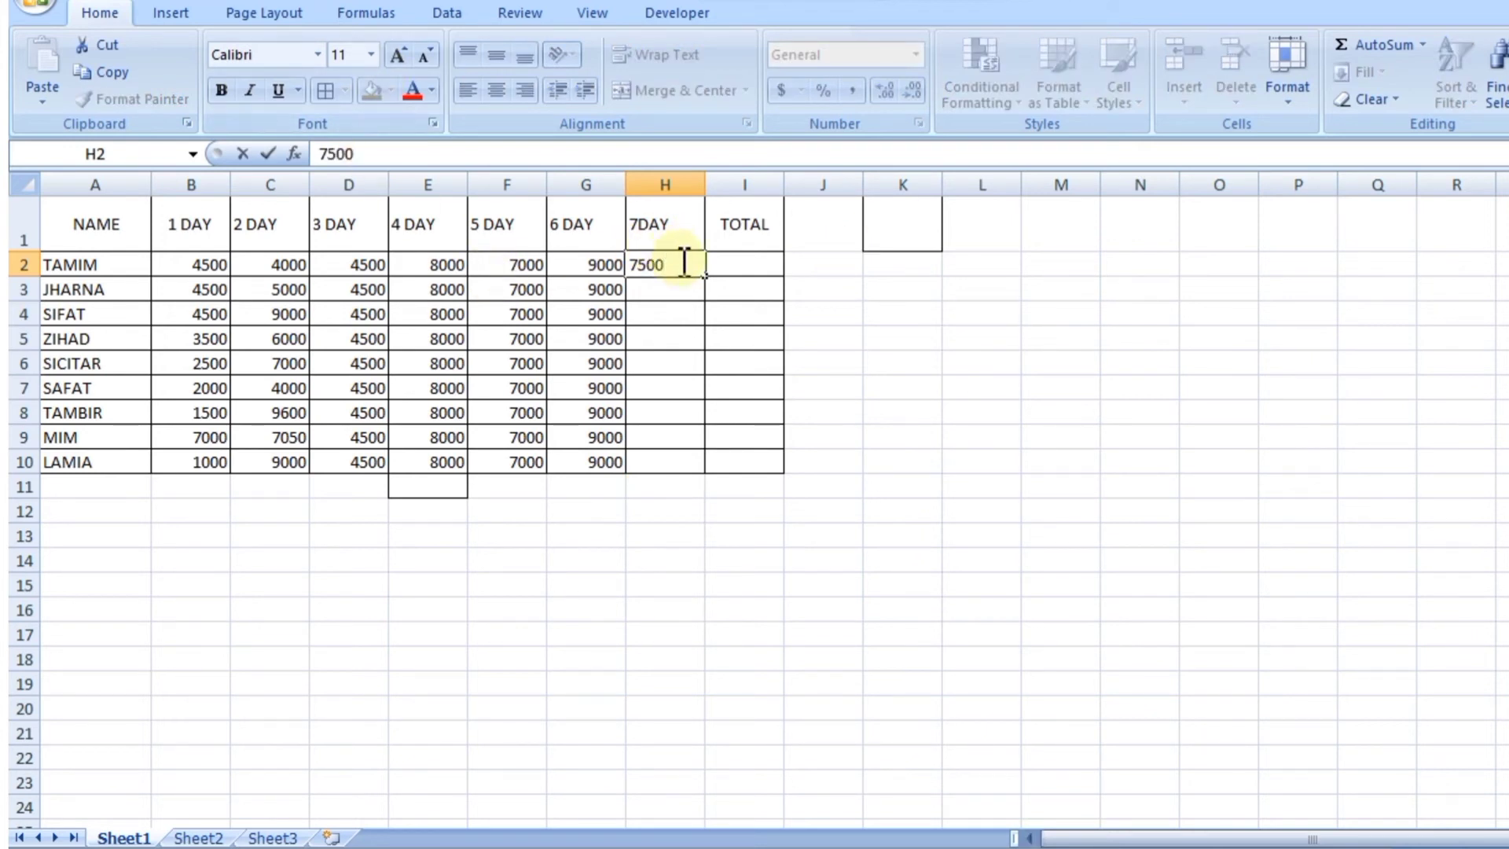
pyautogui.moveTo(705, 279); pyautogui.dragTo(707, 470)
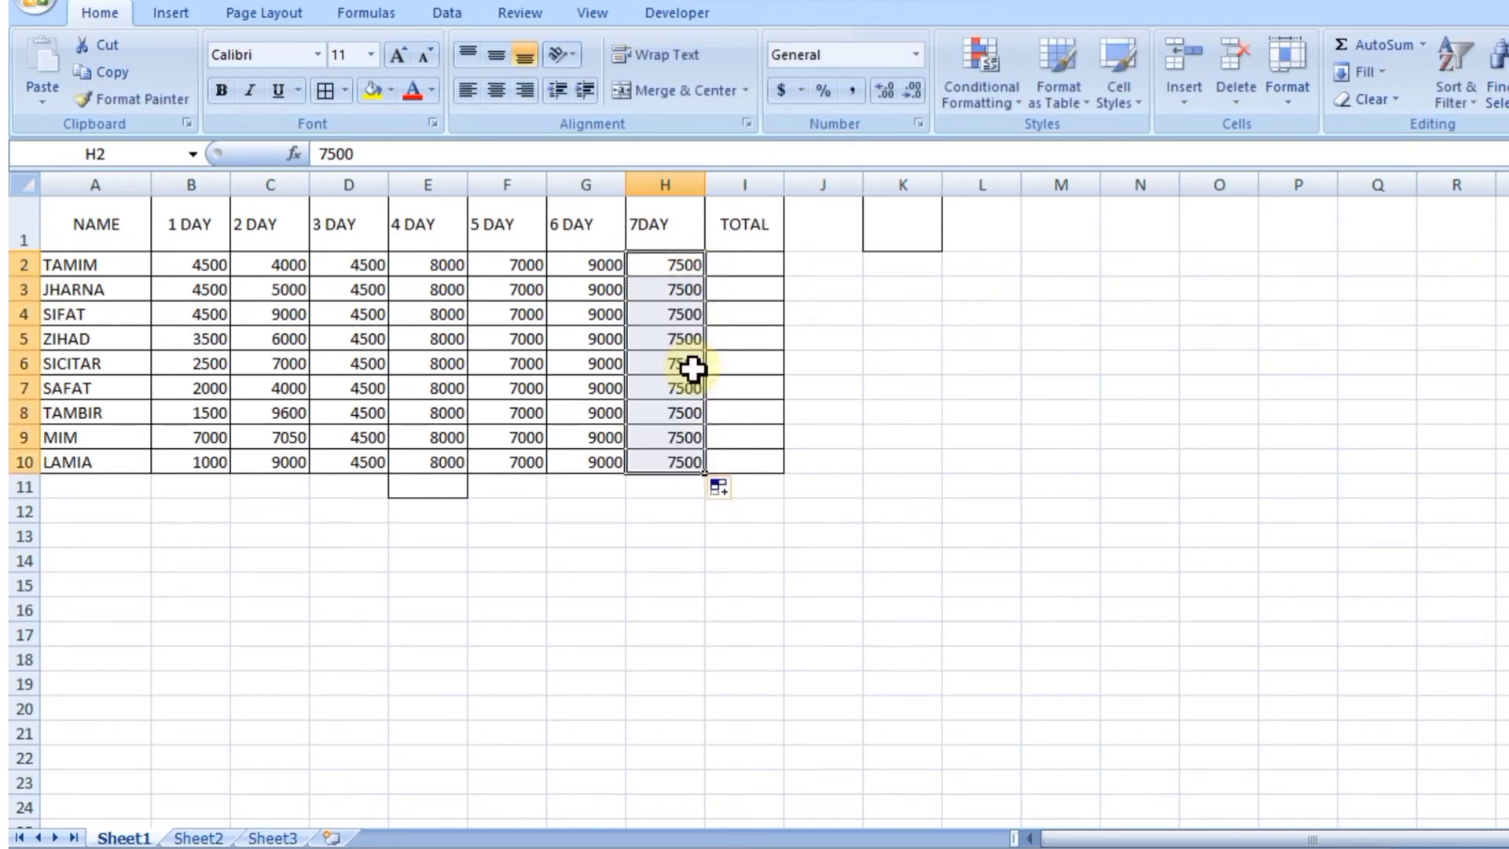
# Step: Build the formula =B2+C2+D2+E2+F2+G2+H2 in I2 to add the first person's seven daily amounts
pyautogui.click(768, 270)
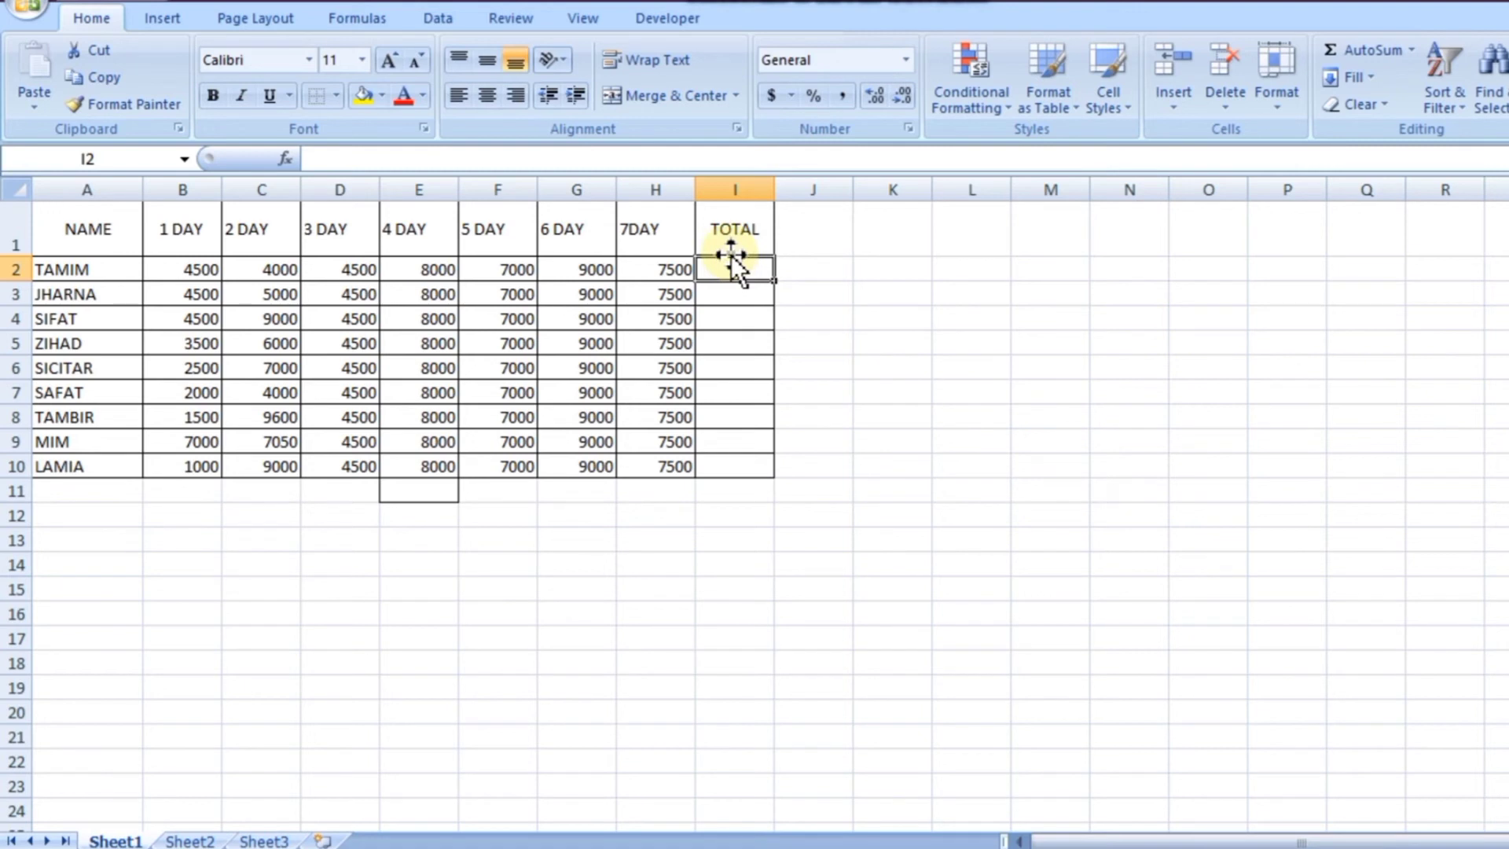
pyautogui.write('=')
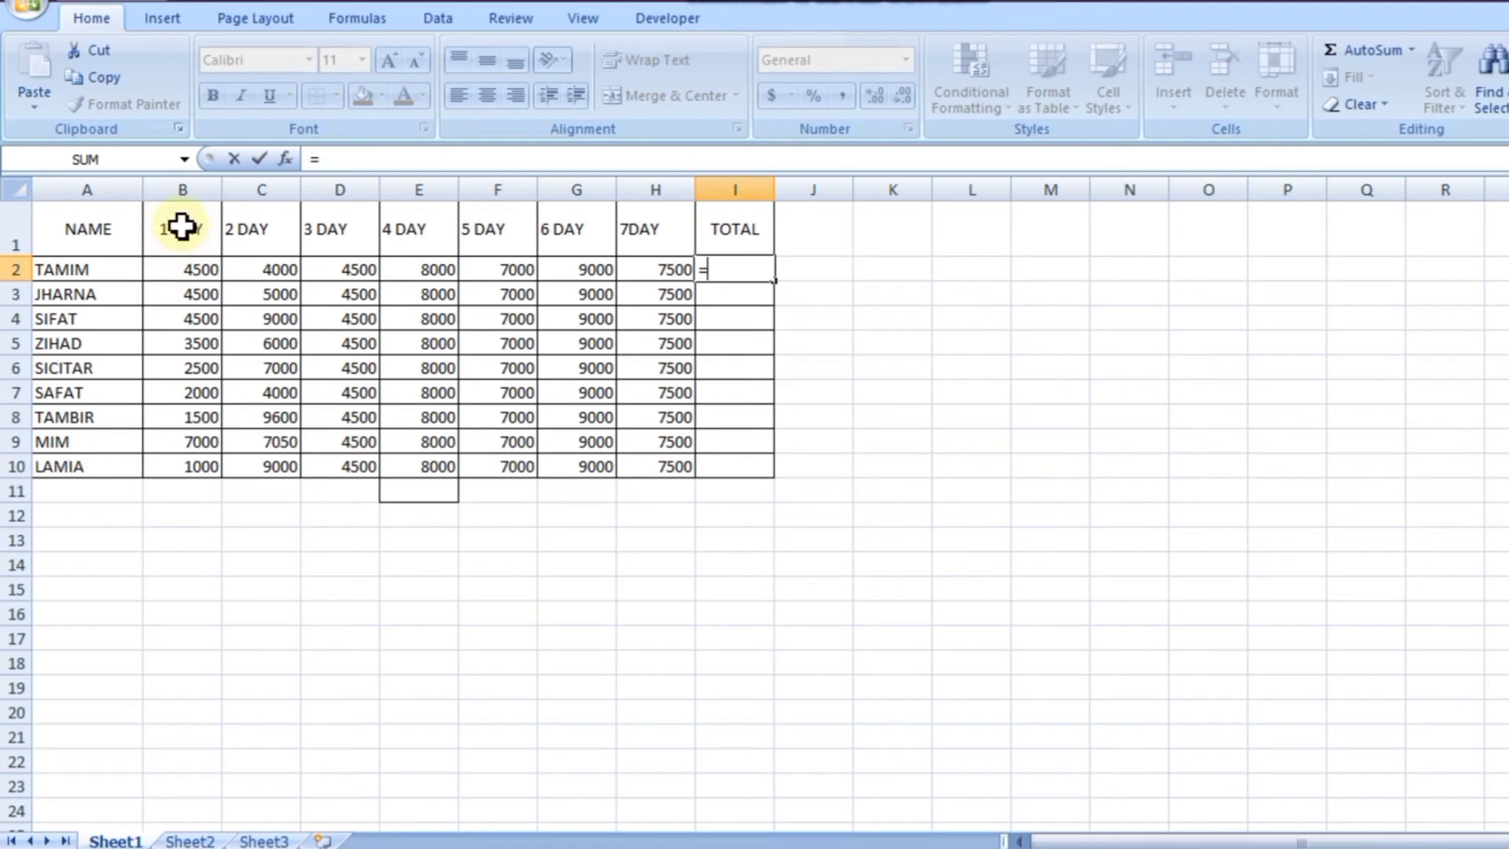
pyautogui.click(193, 270)
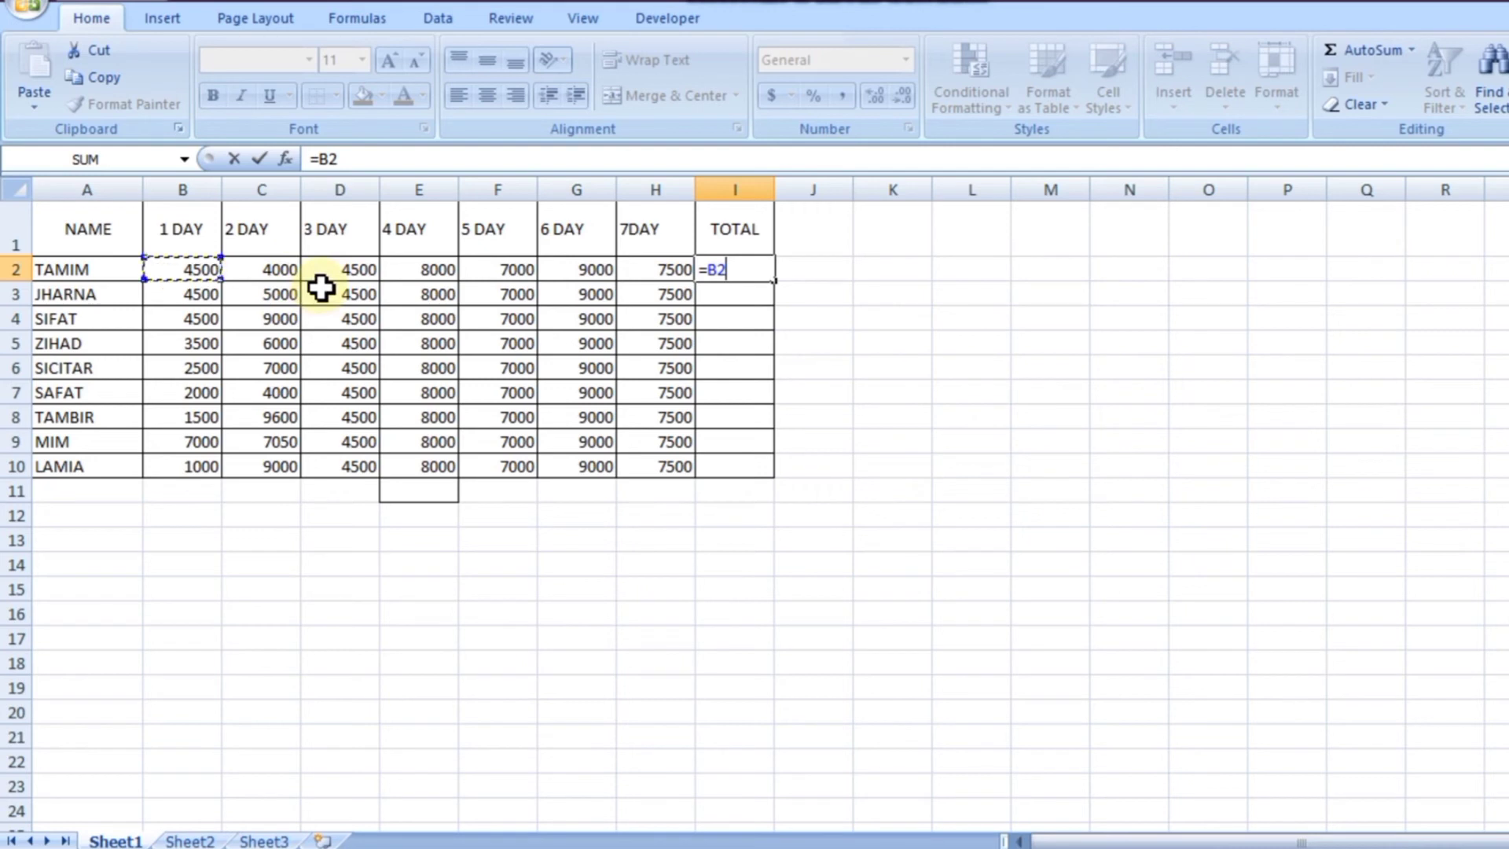
pyautogui.write('+')
pyautogui.click(276, 267)
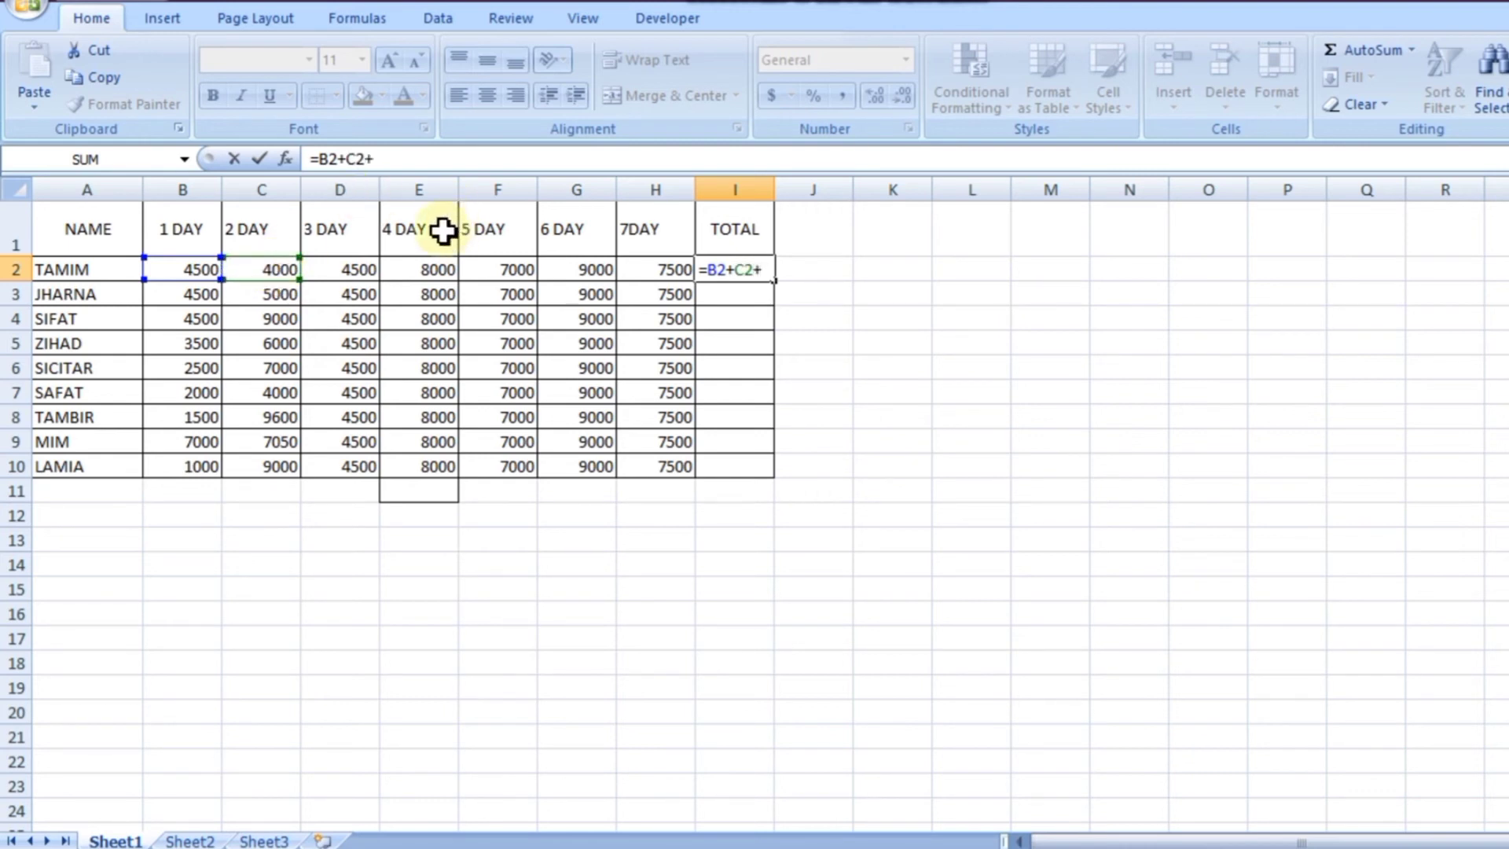
pyautogui.click(330, 277)
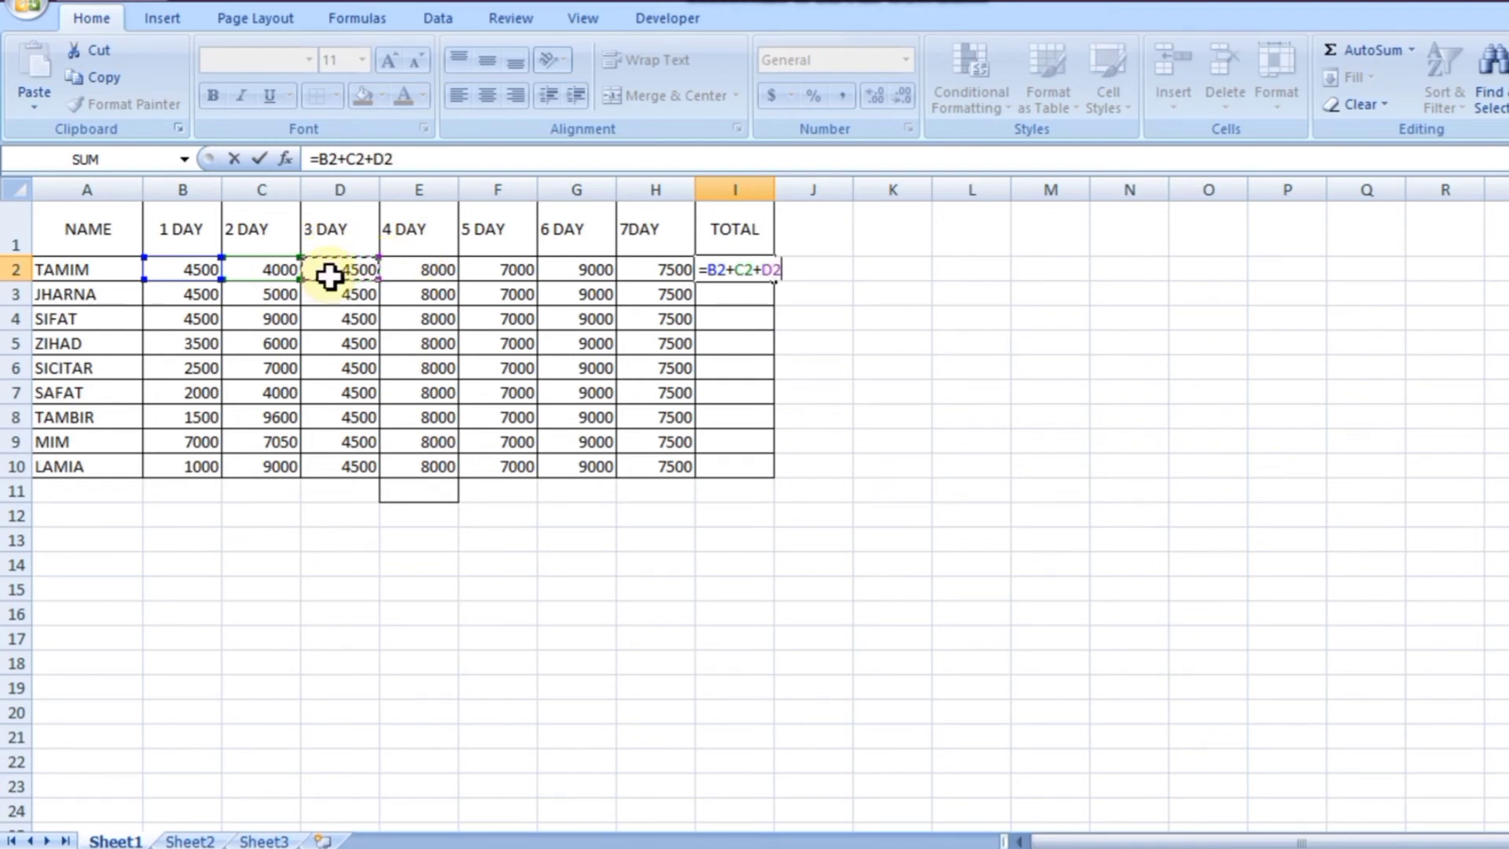
pyautogui.write('+')
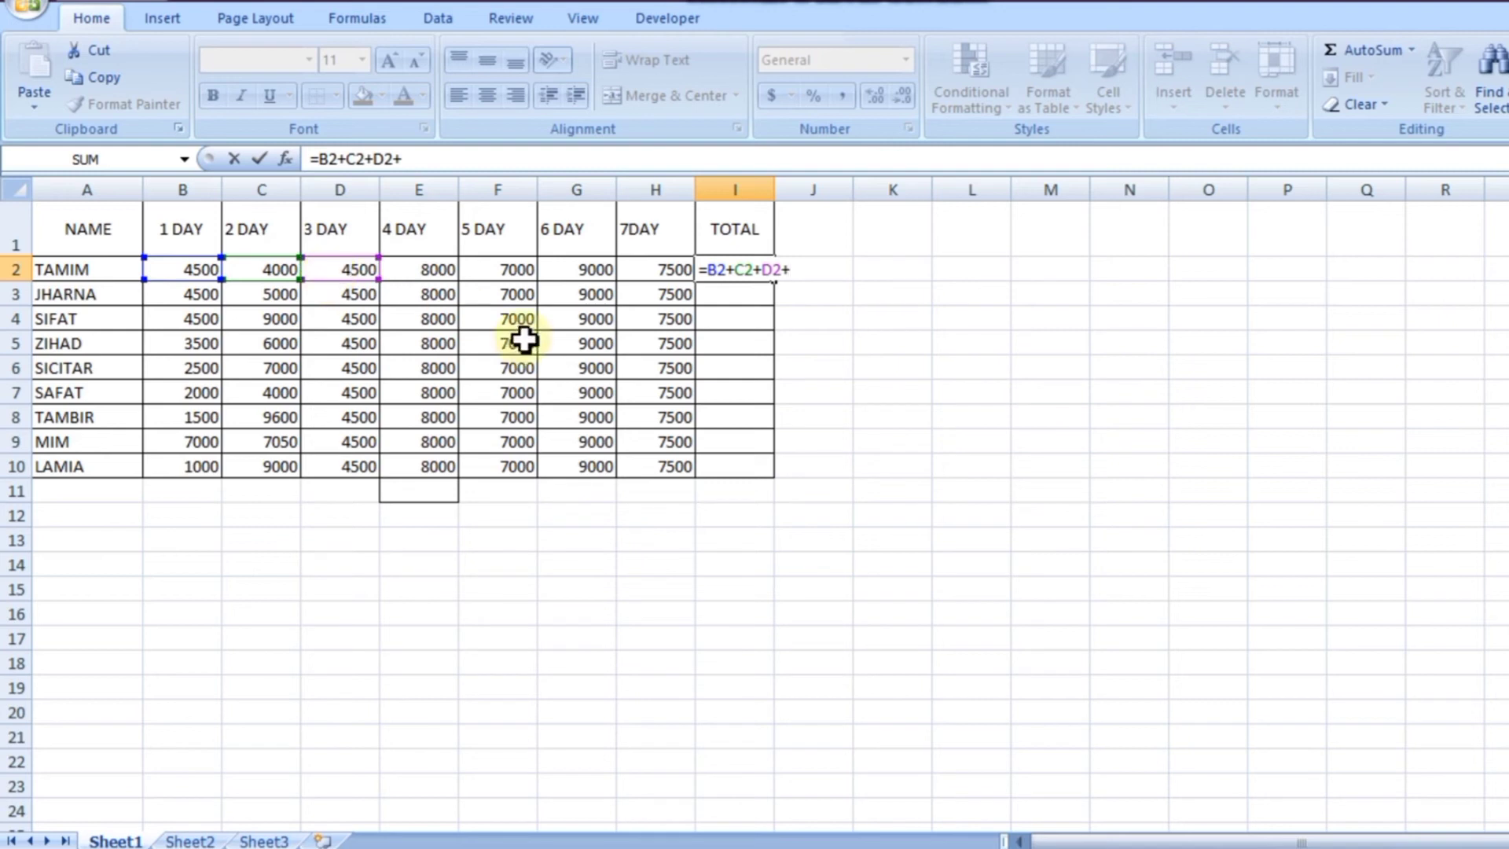
pyautogui.click(425, 270)
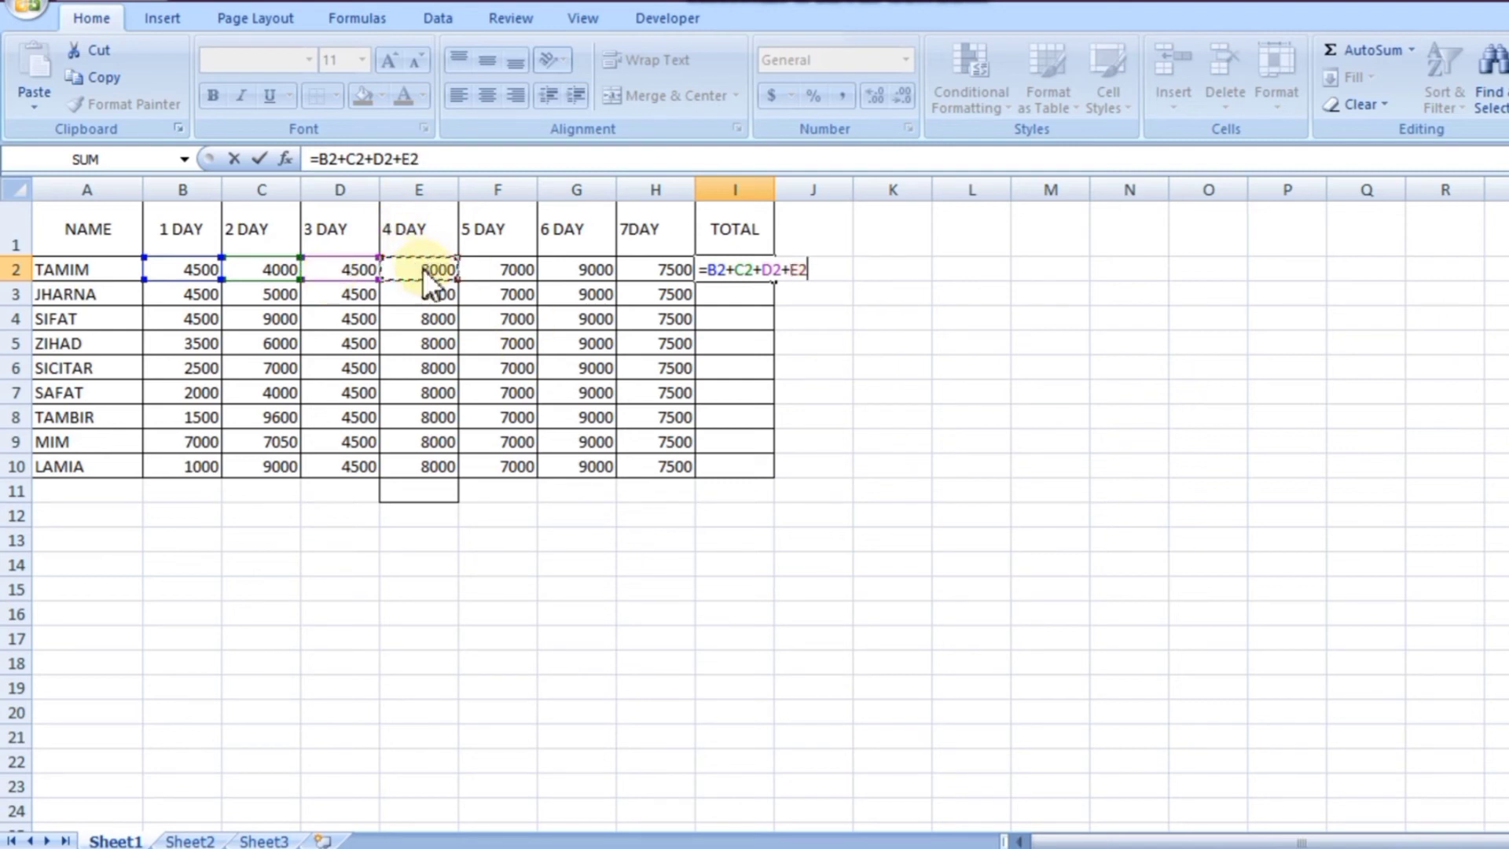
pyautogui.write('+')
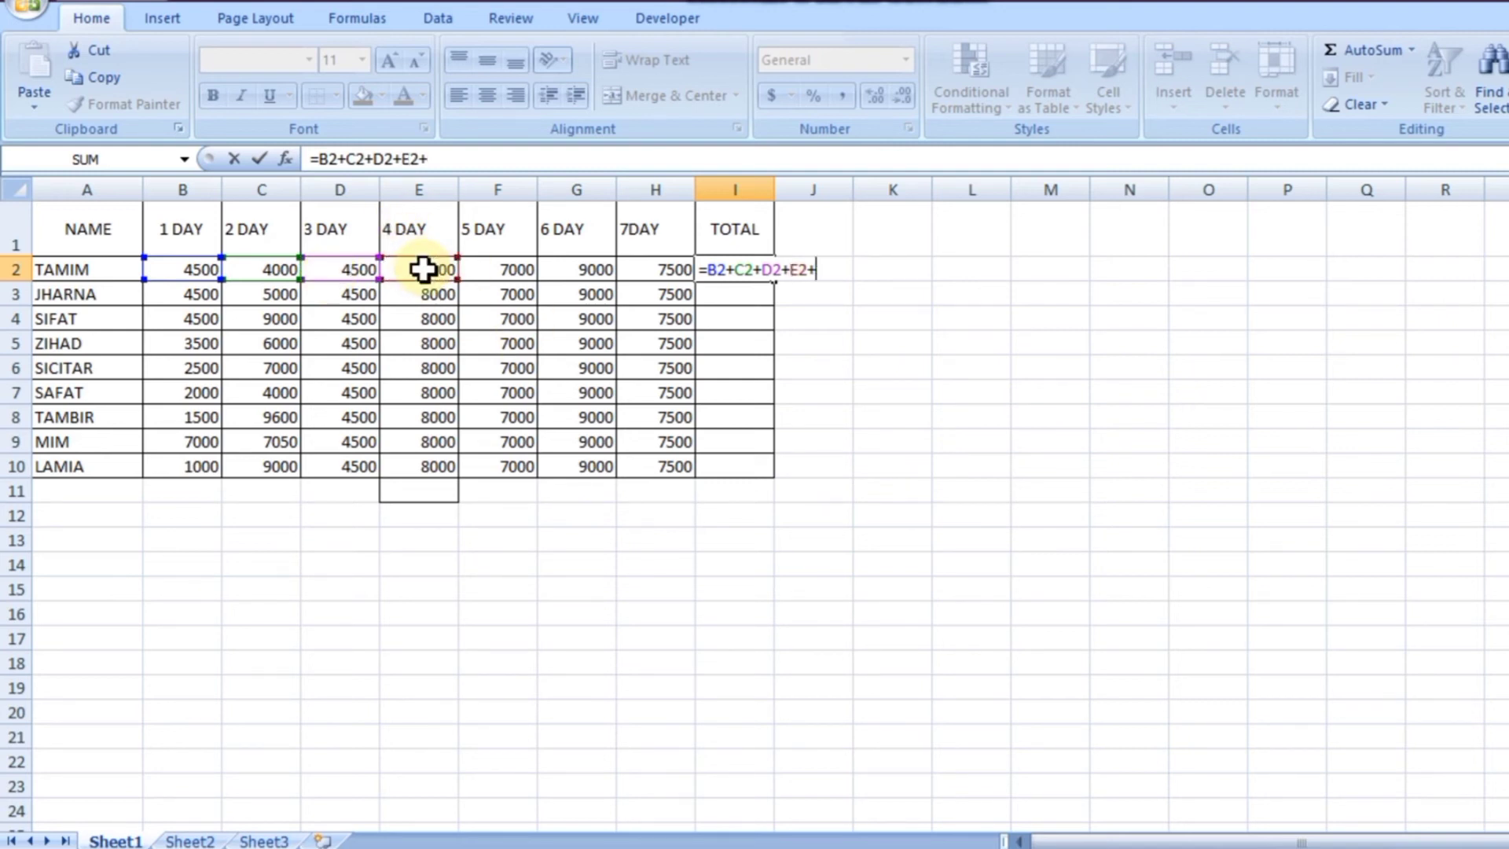
pyautogui.click(512, 272)
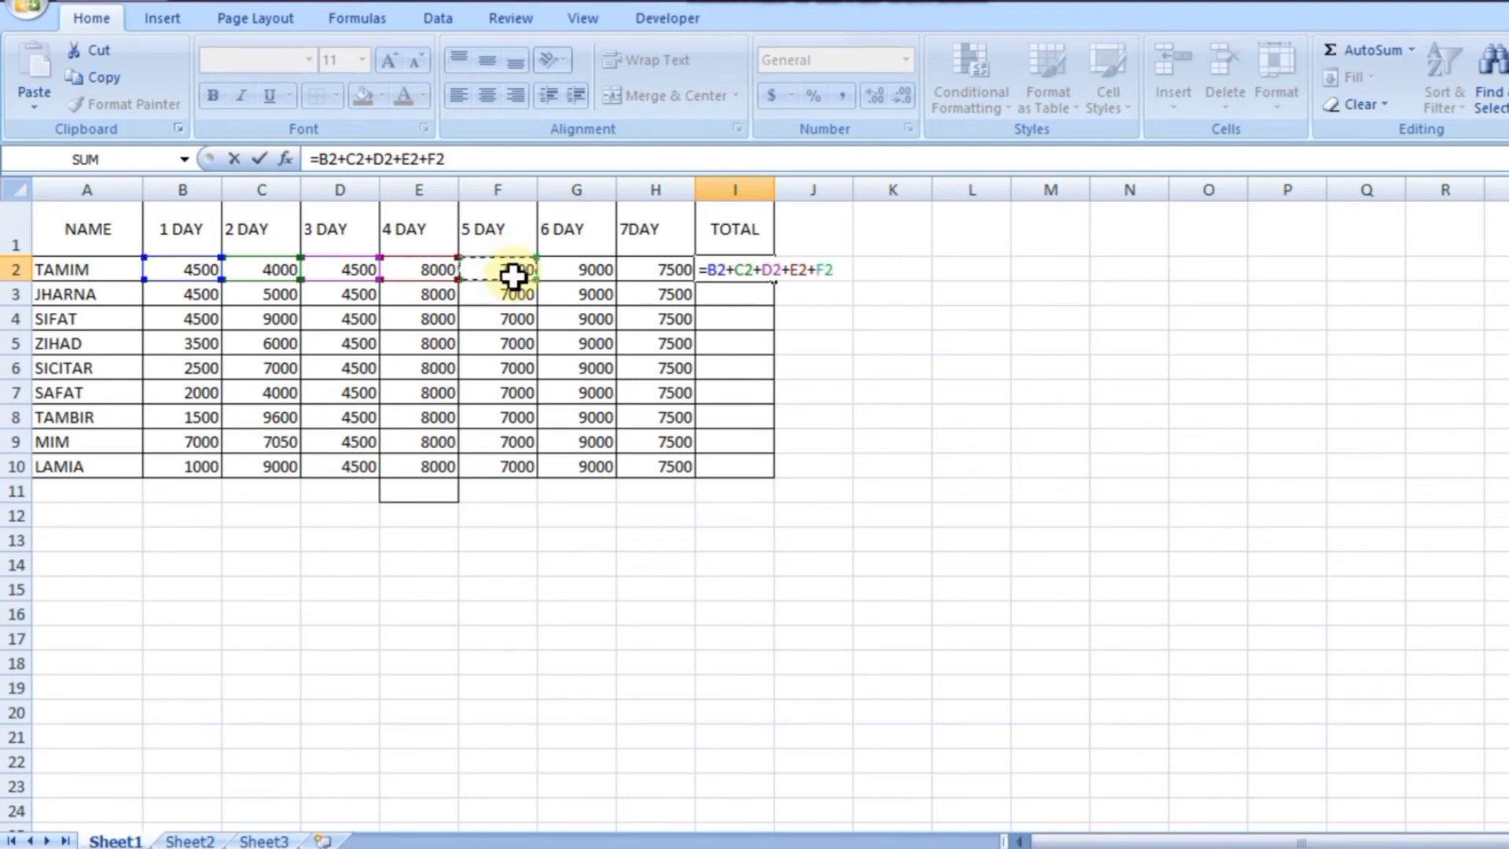
pyautogui.write('+')
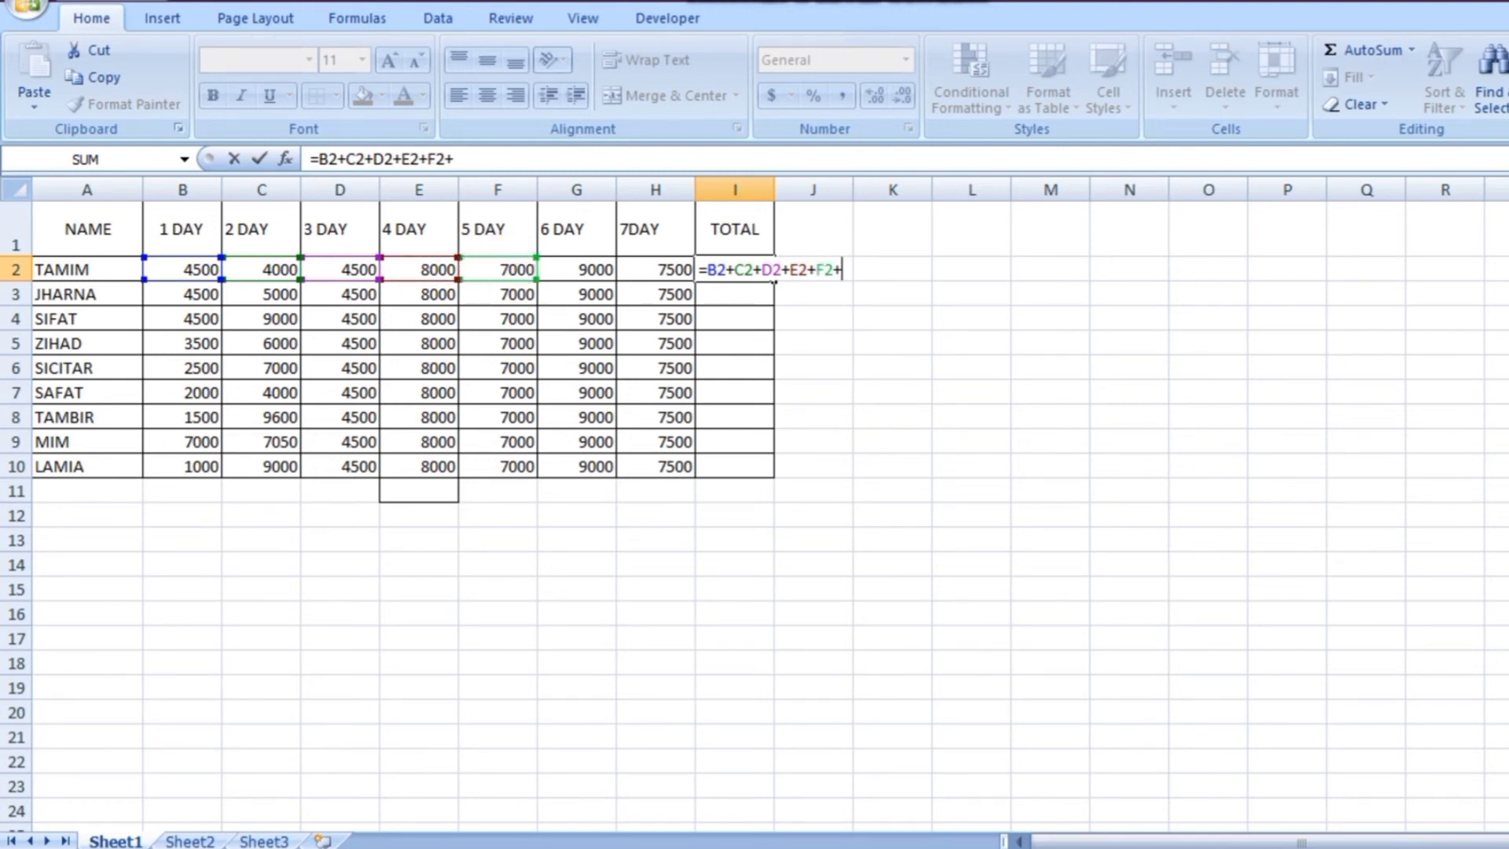
pyautogui.click(595, 268)
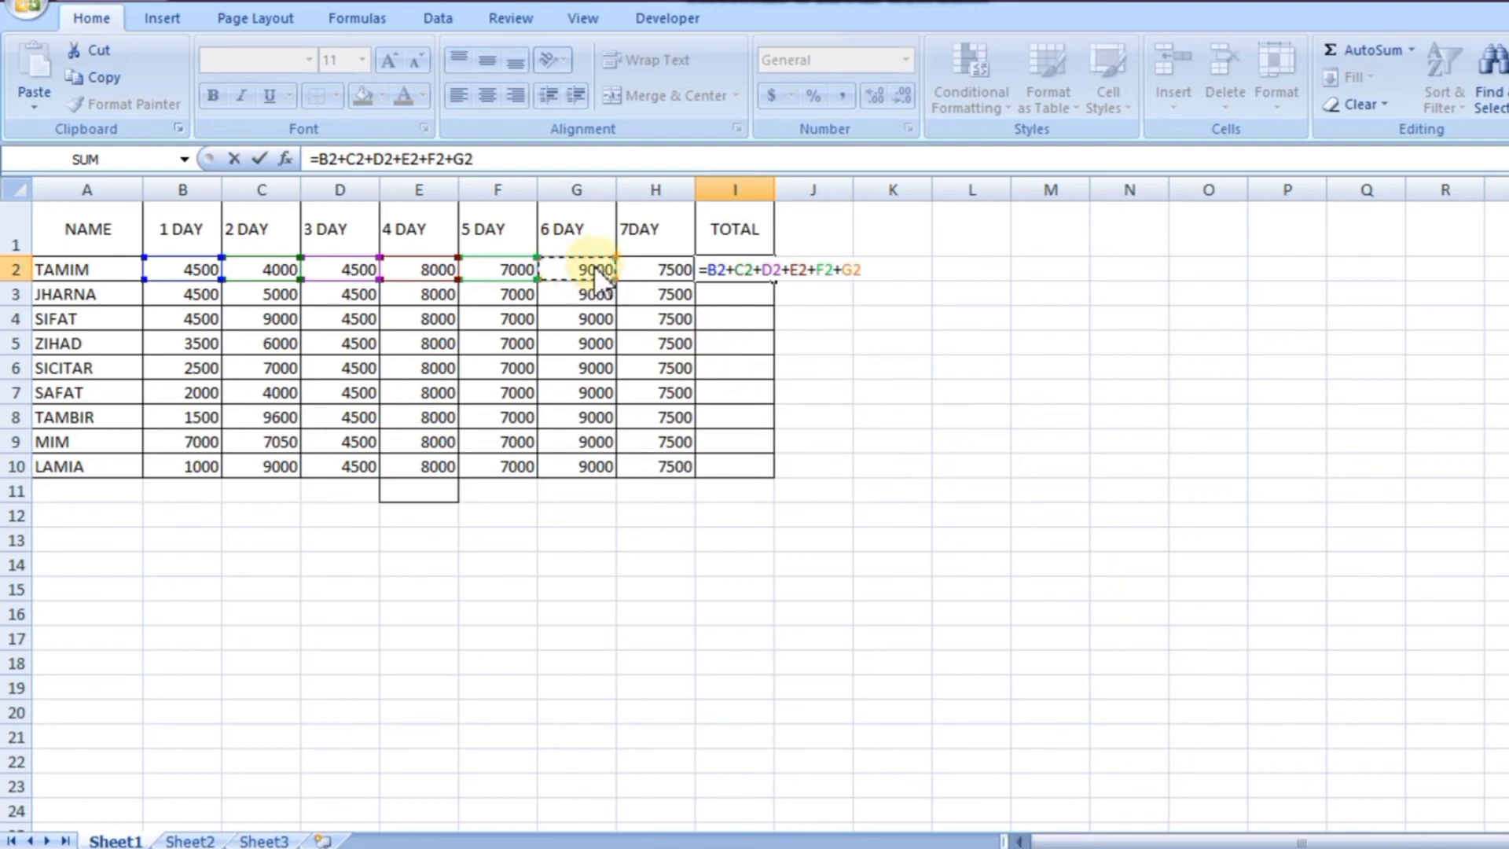
pyautogui.write('+')
pyautogui.click(645, 268)
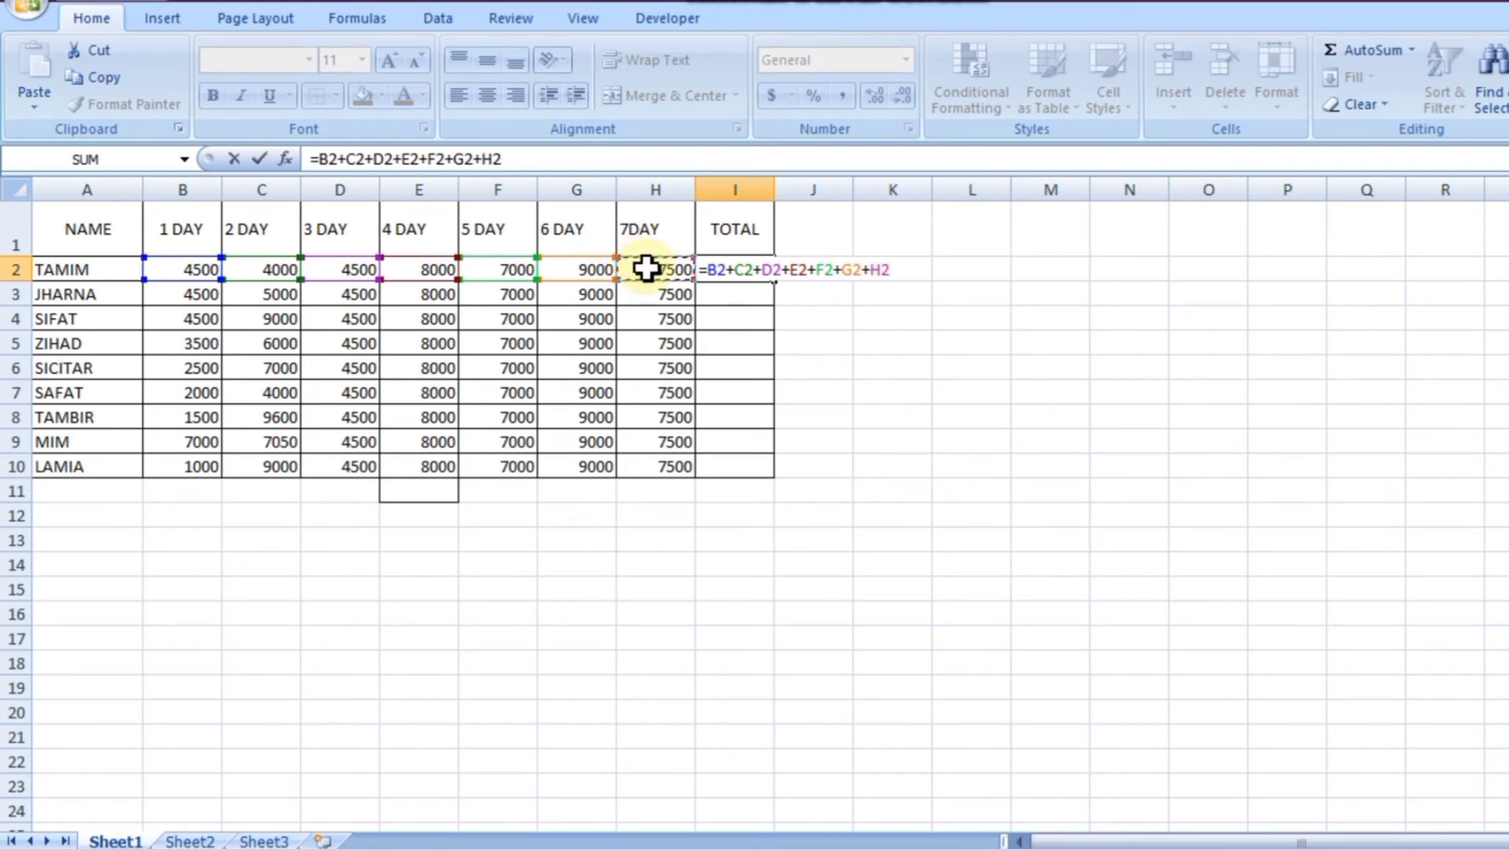
# Step: Enclose the cell references of the I2 formula in parentheses, making =(B2+C2+D2+E2+F2+G2+H2), and enter it
pyautogui.write('0')
pyautogui.press('BackSpace')
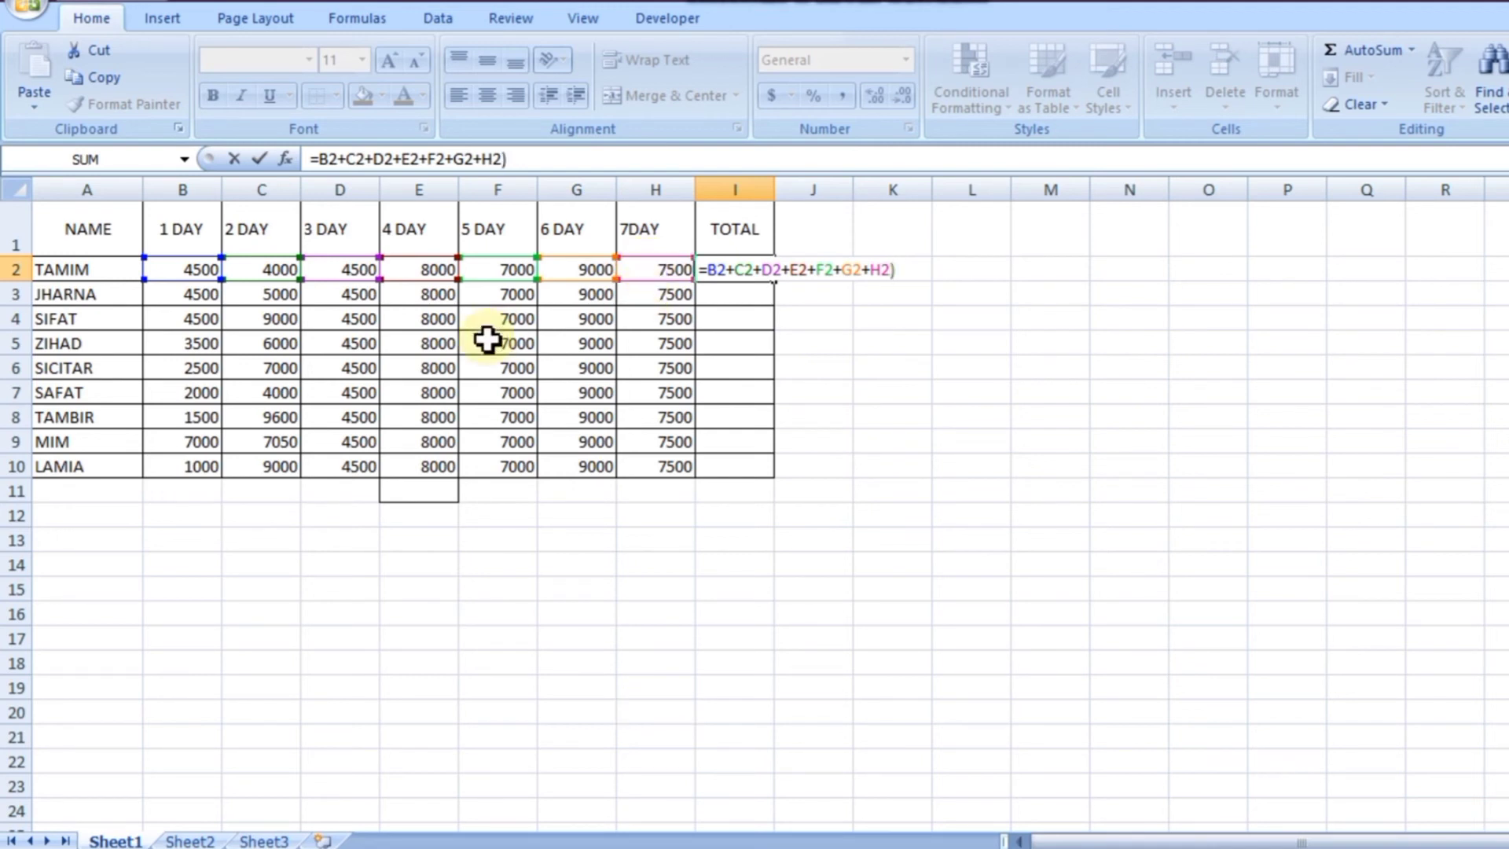
pyautogui.click(709, 264)
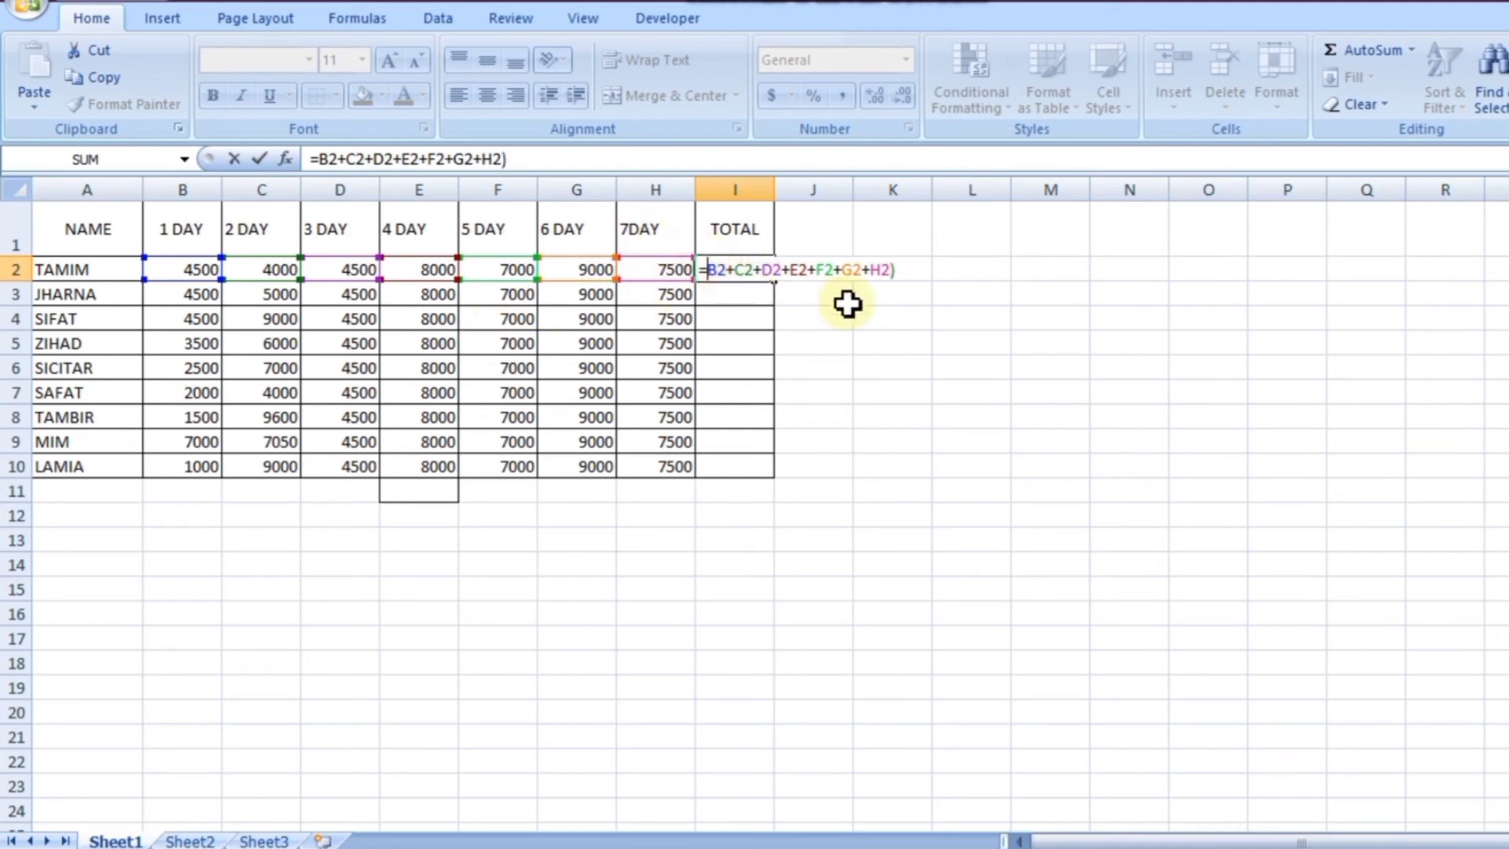
pyautogui.write('(')
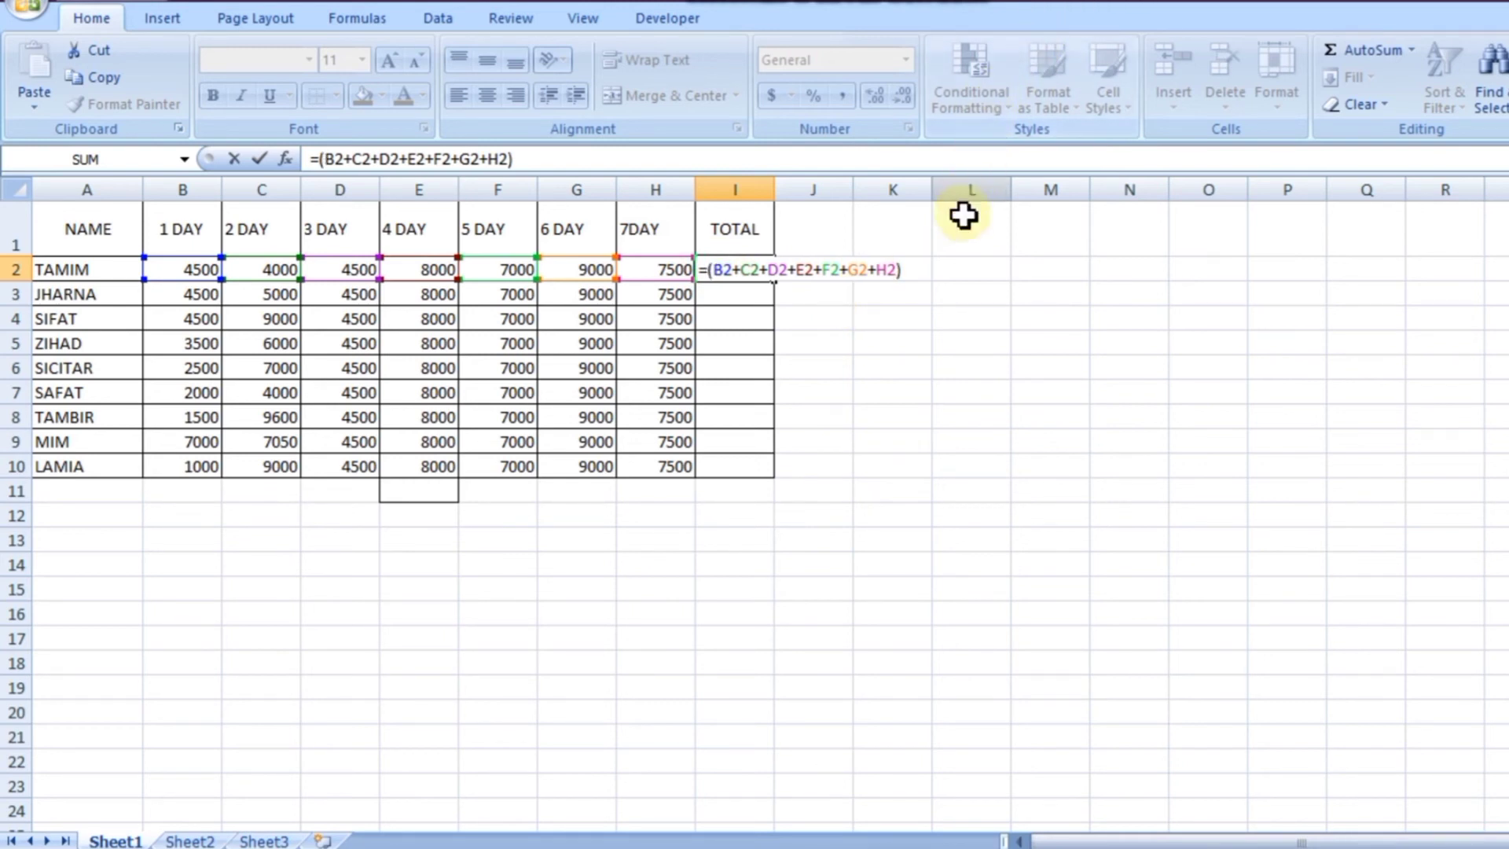
pyautogui.press('Return')
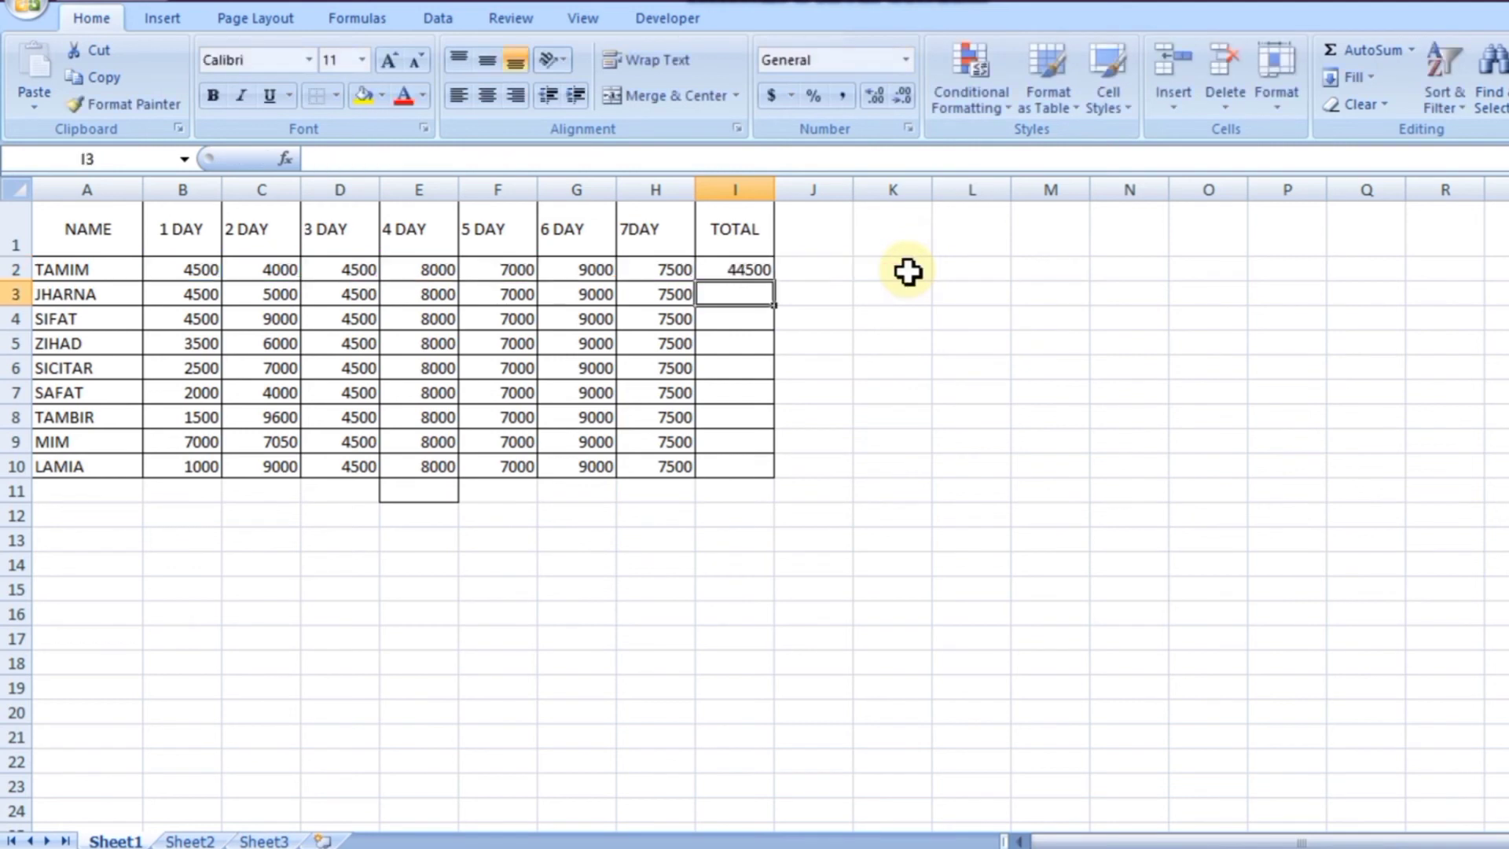
# Step: Examine the addition formula in I2 that sums the first person's seven daily amounts
pyautogui.click(736, 271)
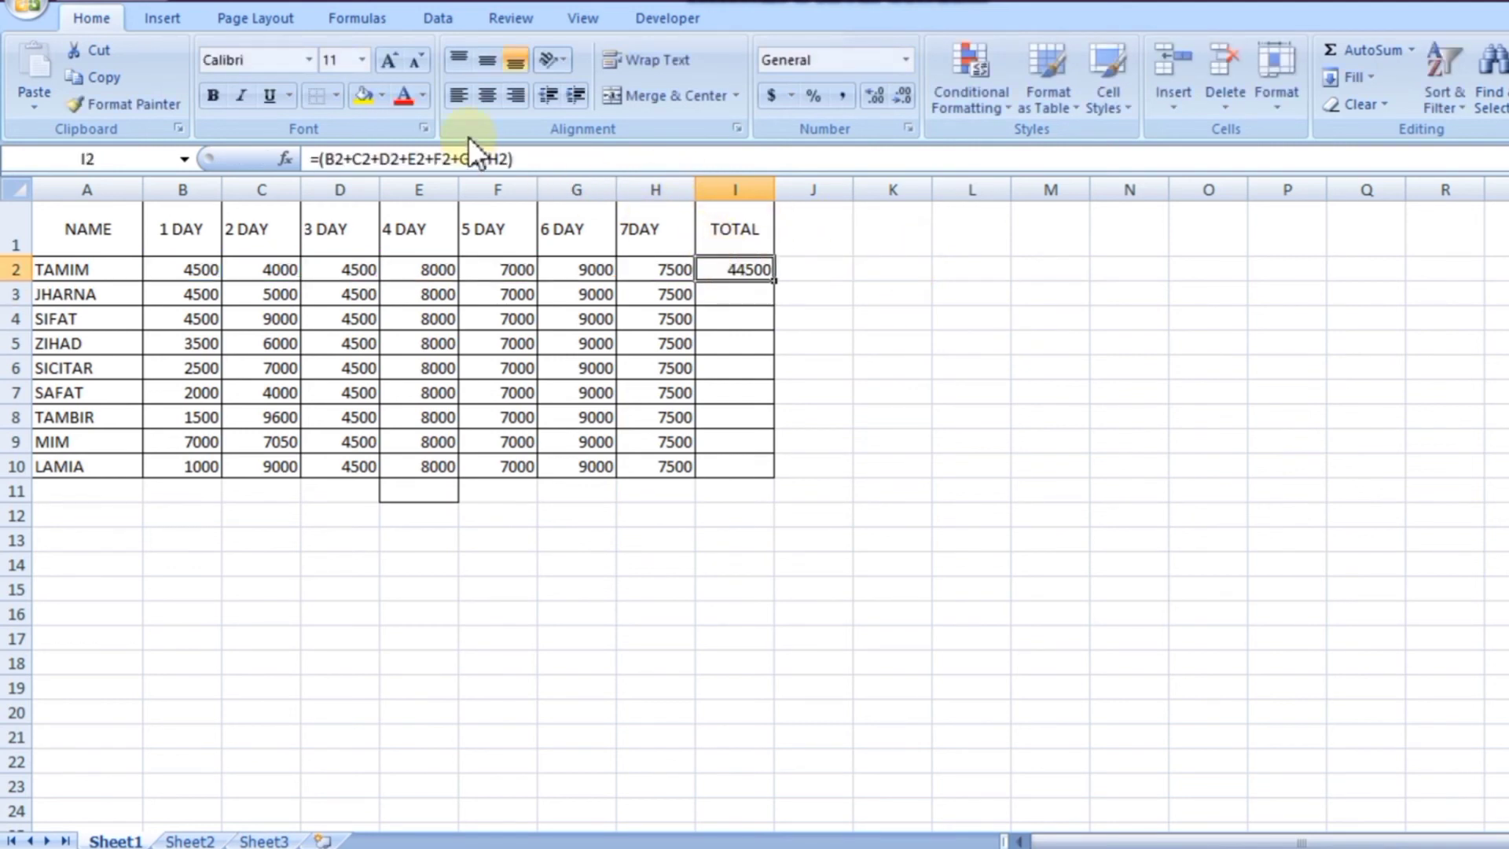
pyautogui.click(515, 159)
pyautogui.moveTo(515, 158); pyautogui.dragTo(311, 162)
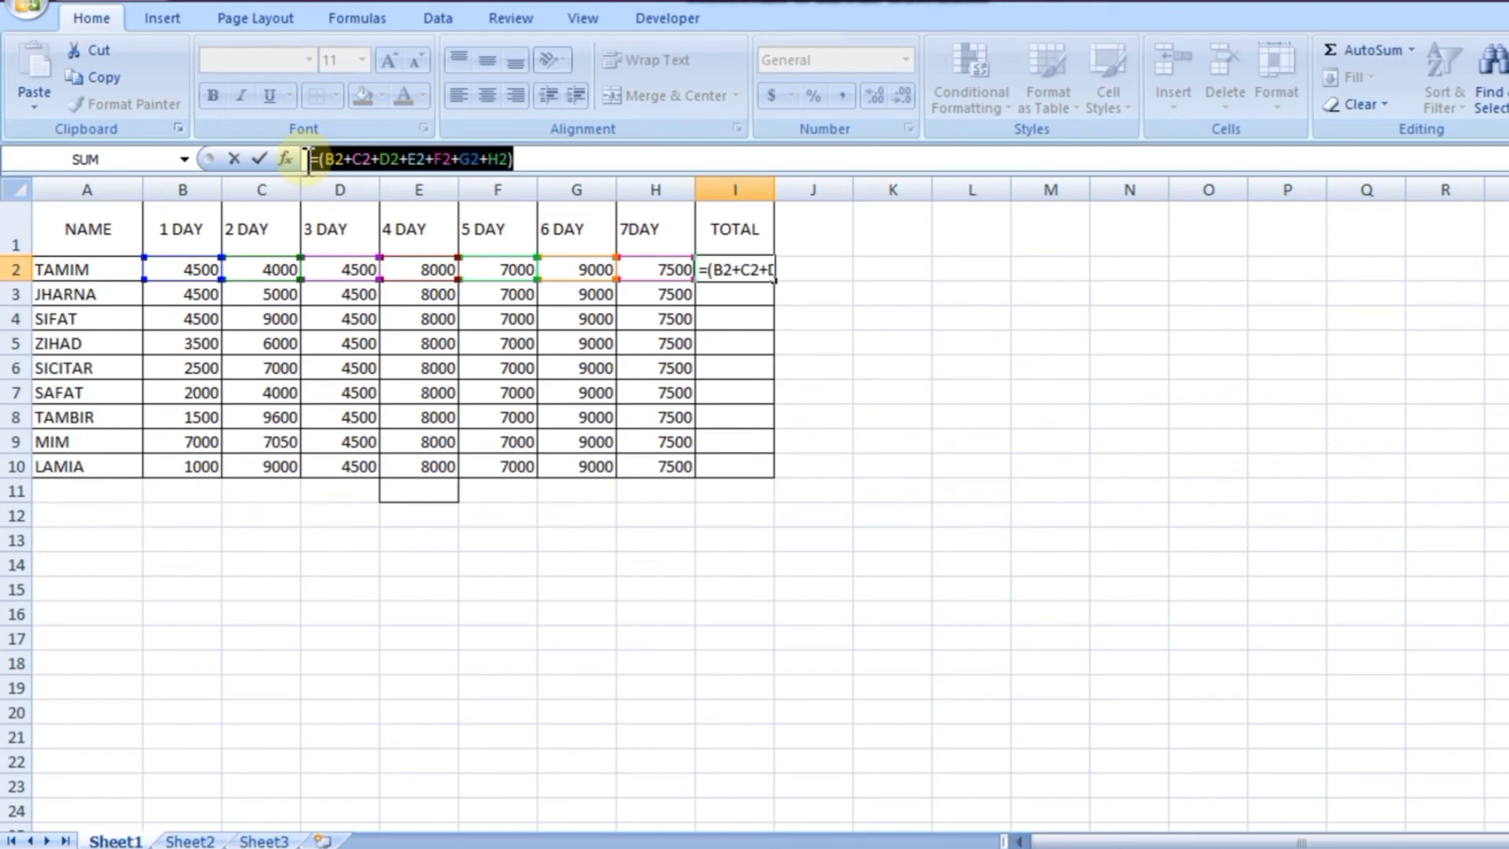
pyautogui.click(733, 270)
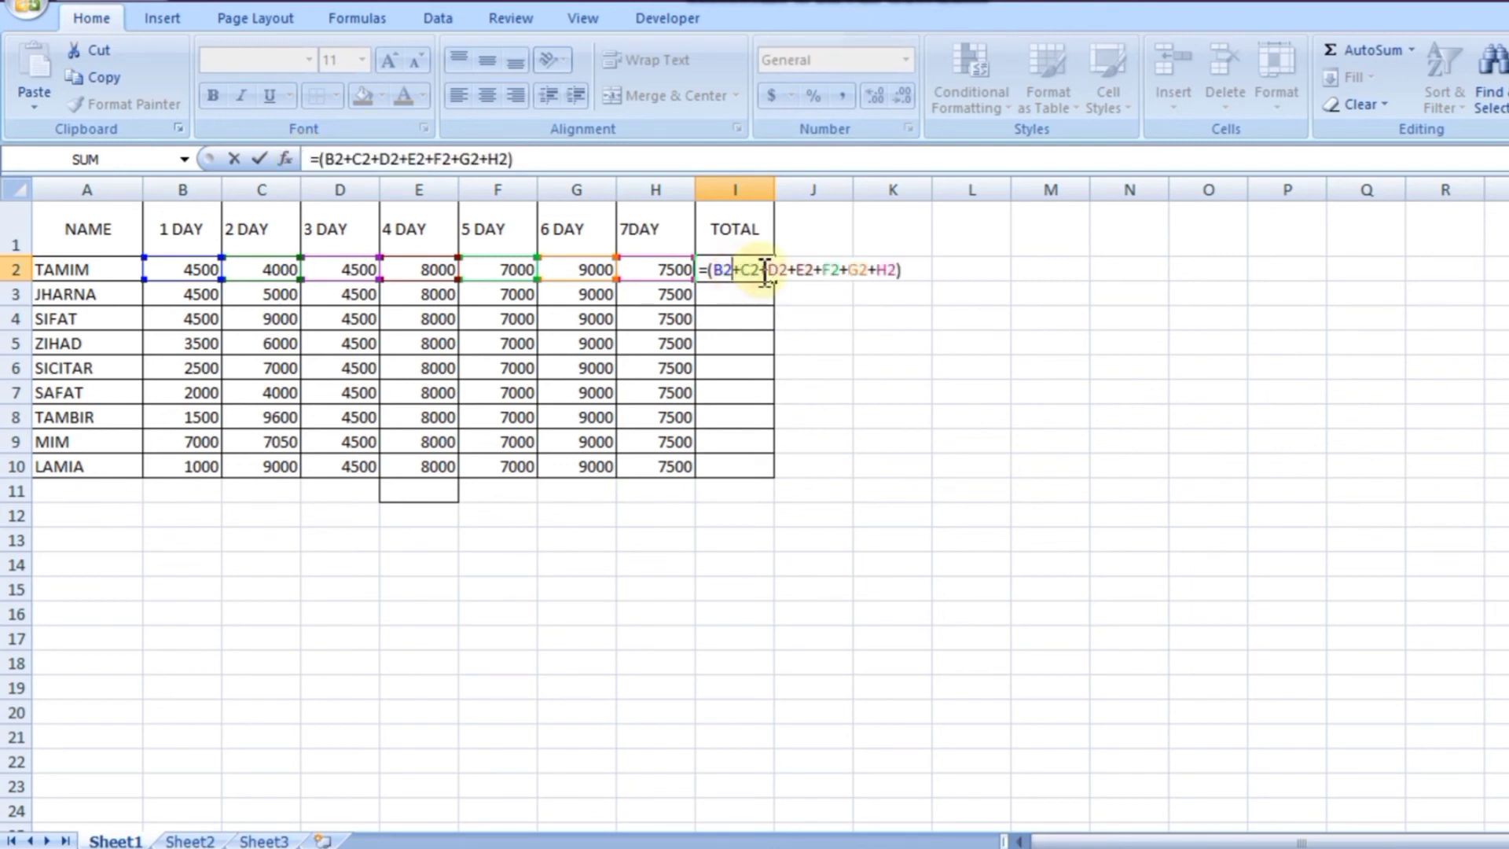
pyautogui.press('Return')
# Step: Try to fill the I2 total formula down to I10, and put the displaced formula back into I2
pyautogui.click(768, 267)
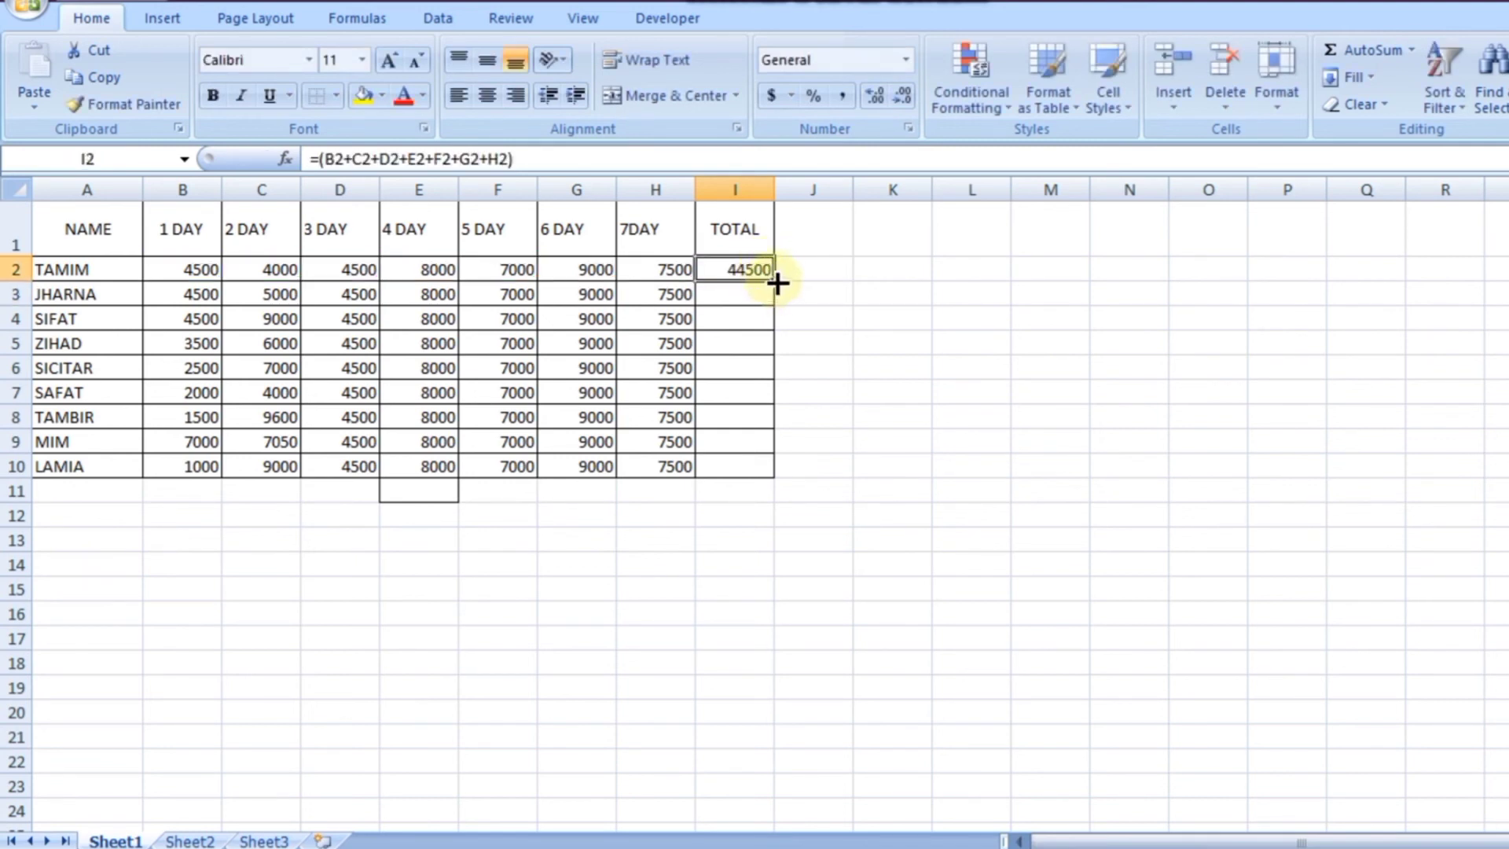
pyautogui.moveTo(772, 280); pyautogui.dragTo(712, 464)
pyautogui.doubleClick(756, 467)
pyautogui.rightClick(712, 464)
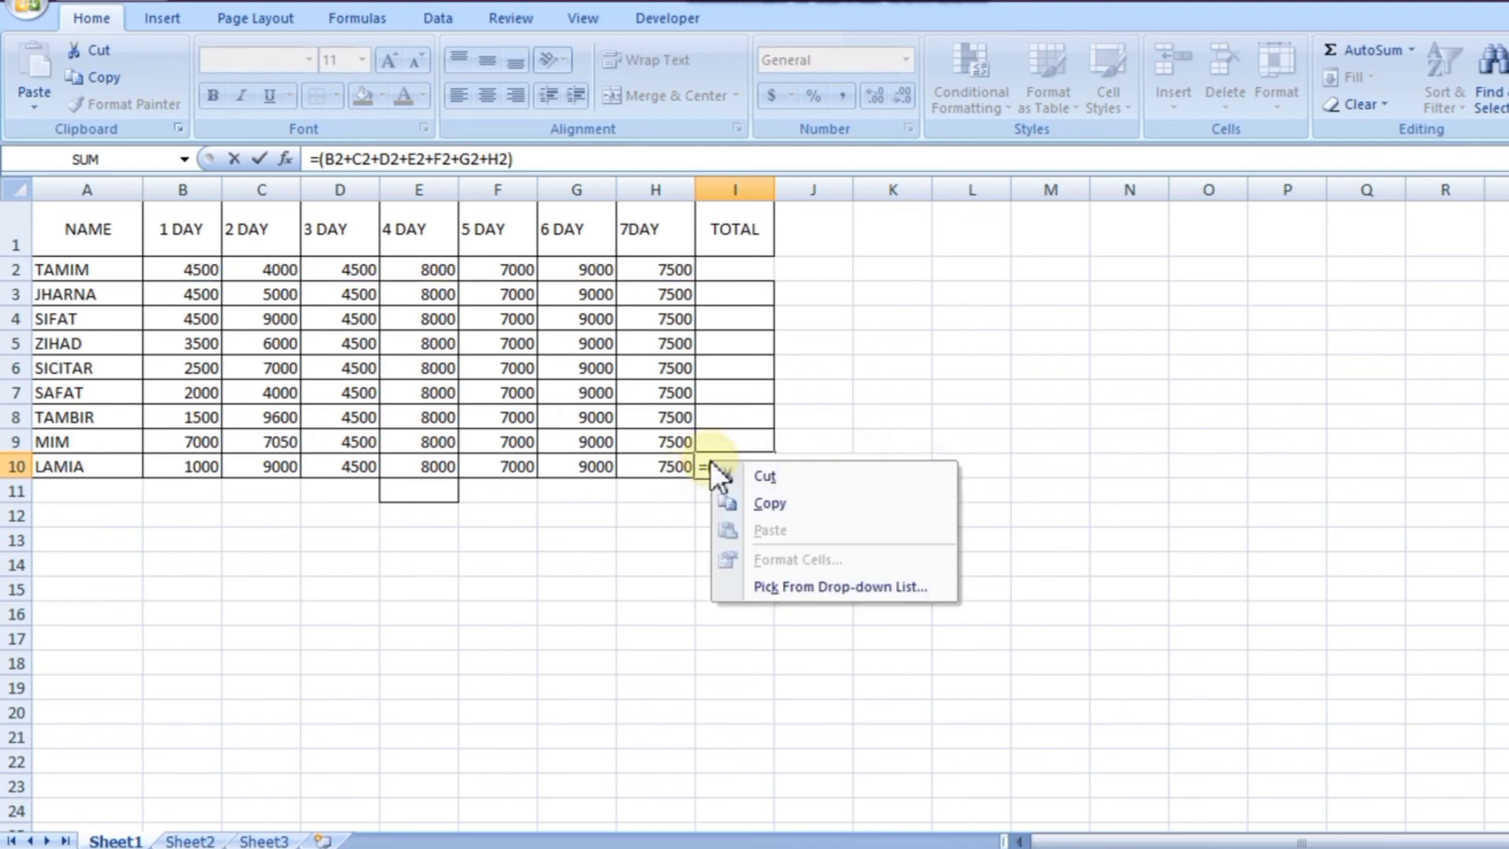
pyautogui.click(729, 503)
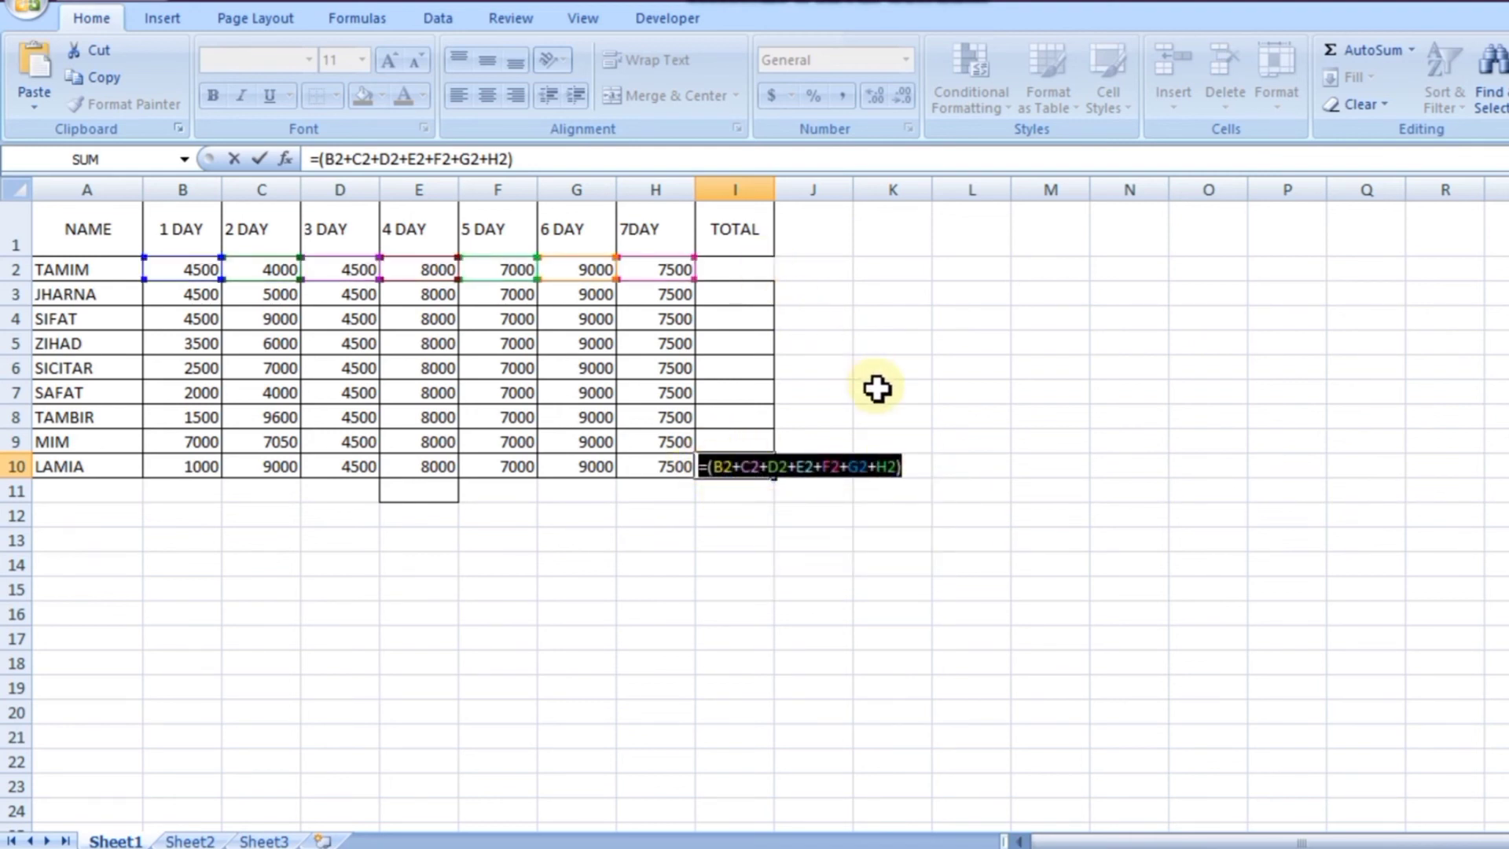
pyautogui.press('Escape')
pyautogui.click(748, 274)
pyautogui.rightClick(751, 274)
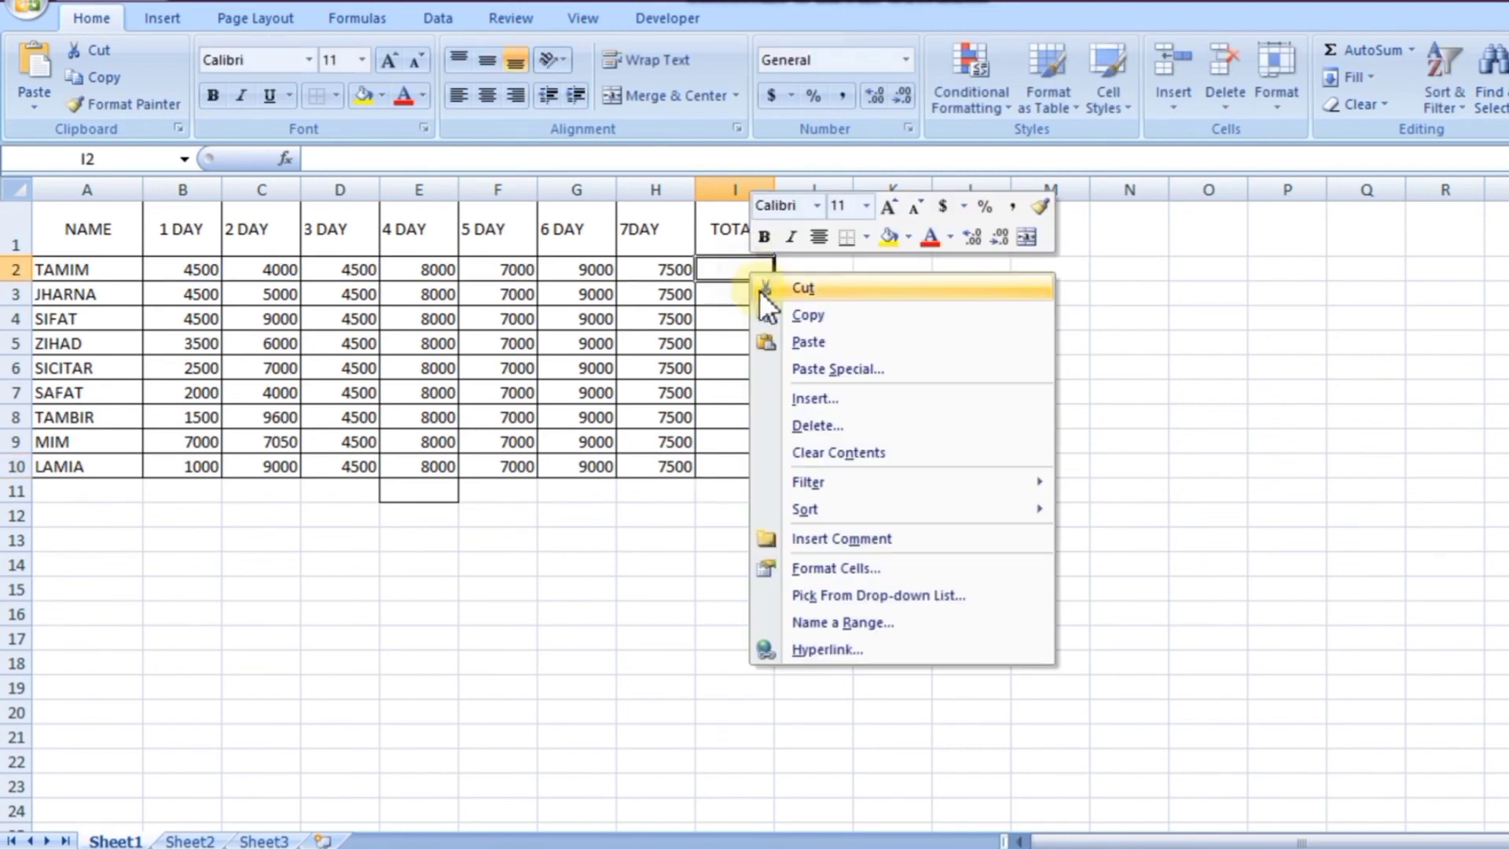
pyautogui.click(792, 338)
pyautogui.click(792, 331)
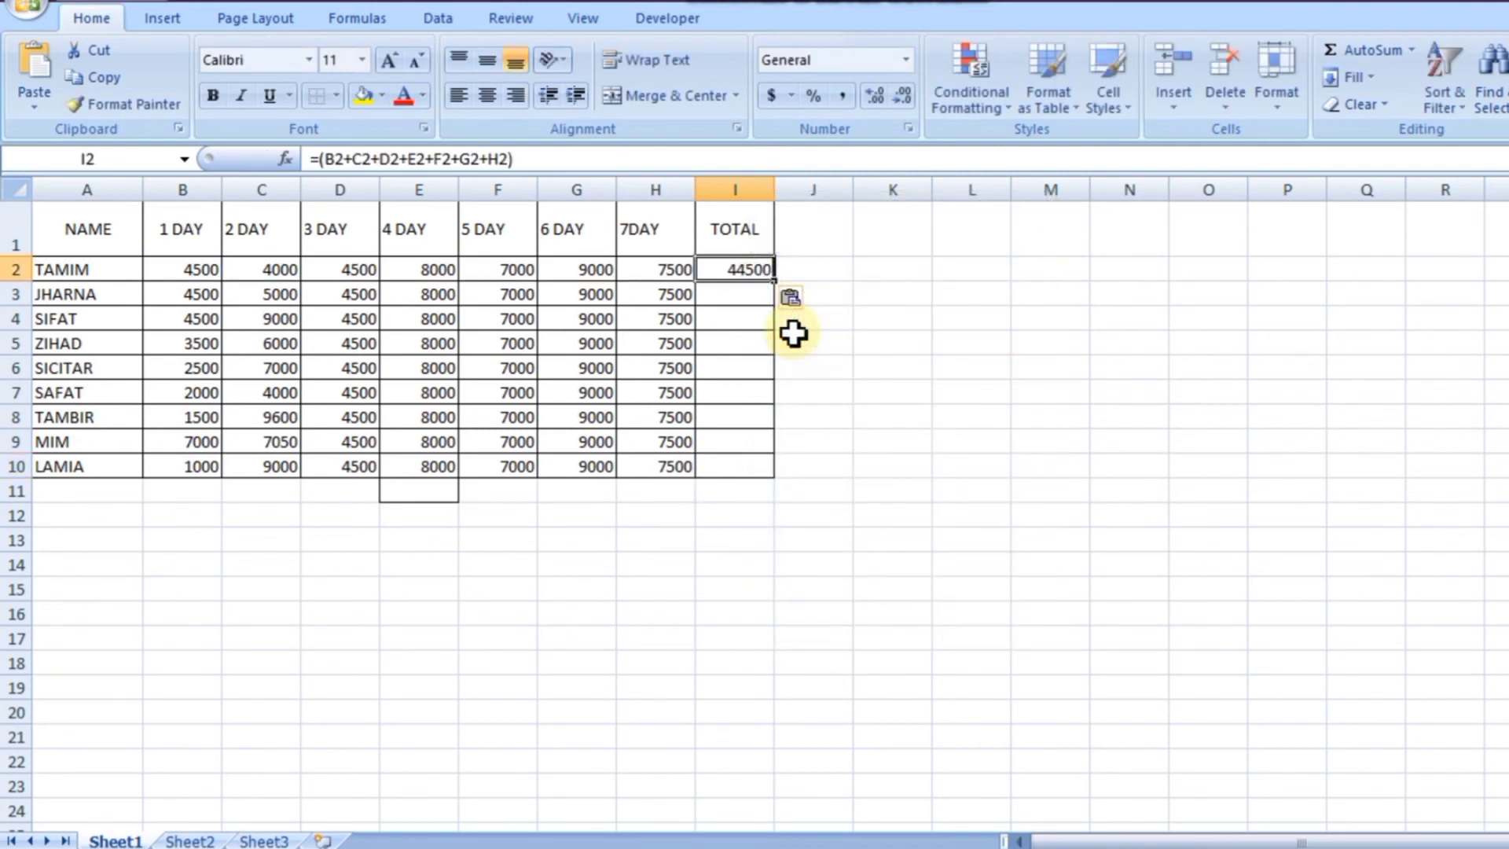
# Step: Fill the total formula from I2 down through I10 so every person gets a sum
pyautogui.moveTo(777, 273); pyautogui.dragTo(773, 346)
pyautogui.click(755, 294)
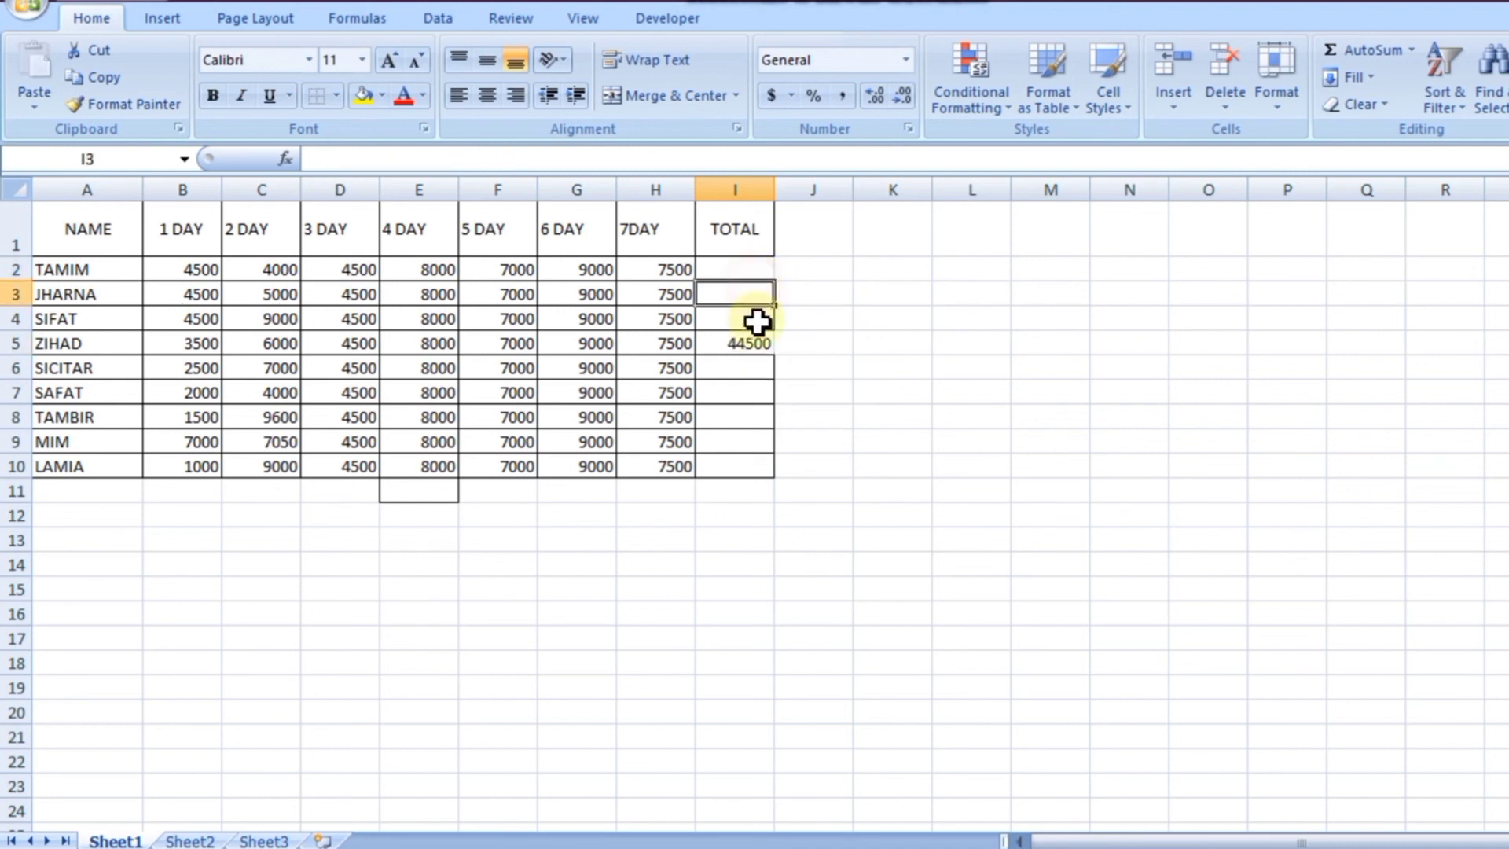
pyautogui.click(756, 346)
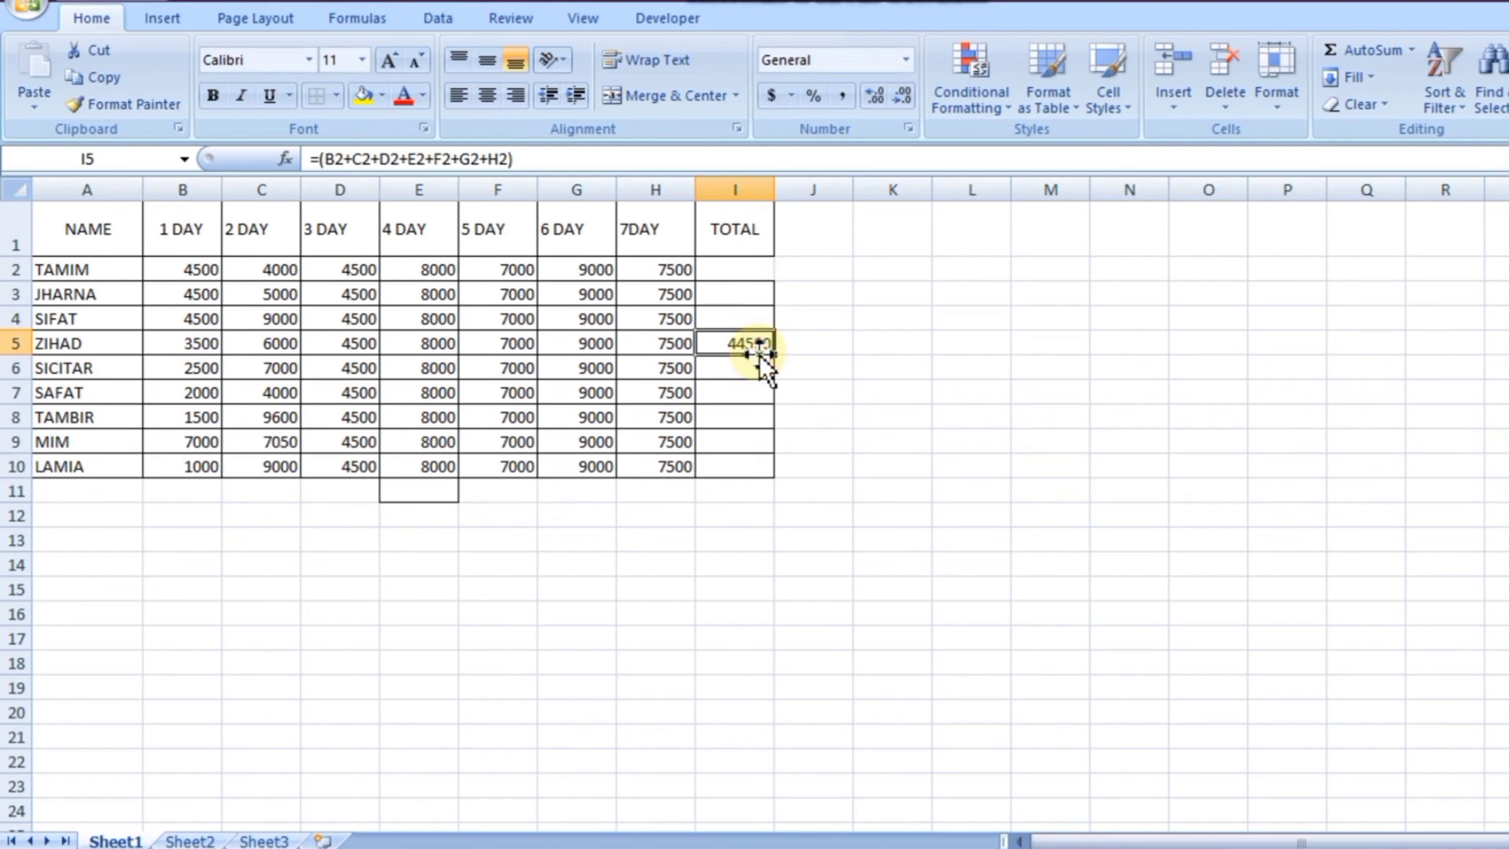
pyautogui.moveTo(776, 349); pyautogui.dragTo(782, 474)
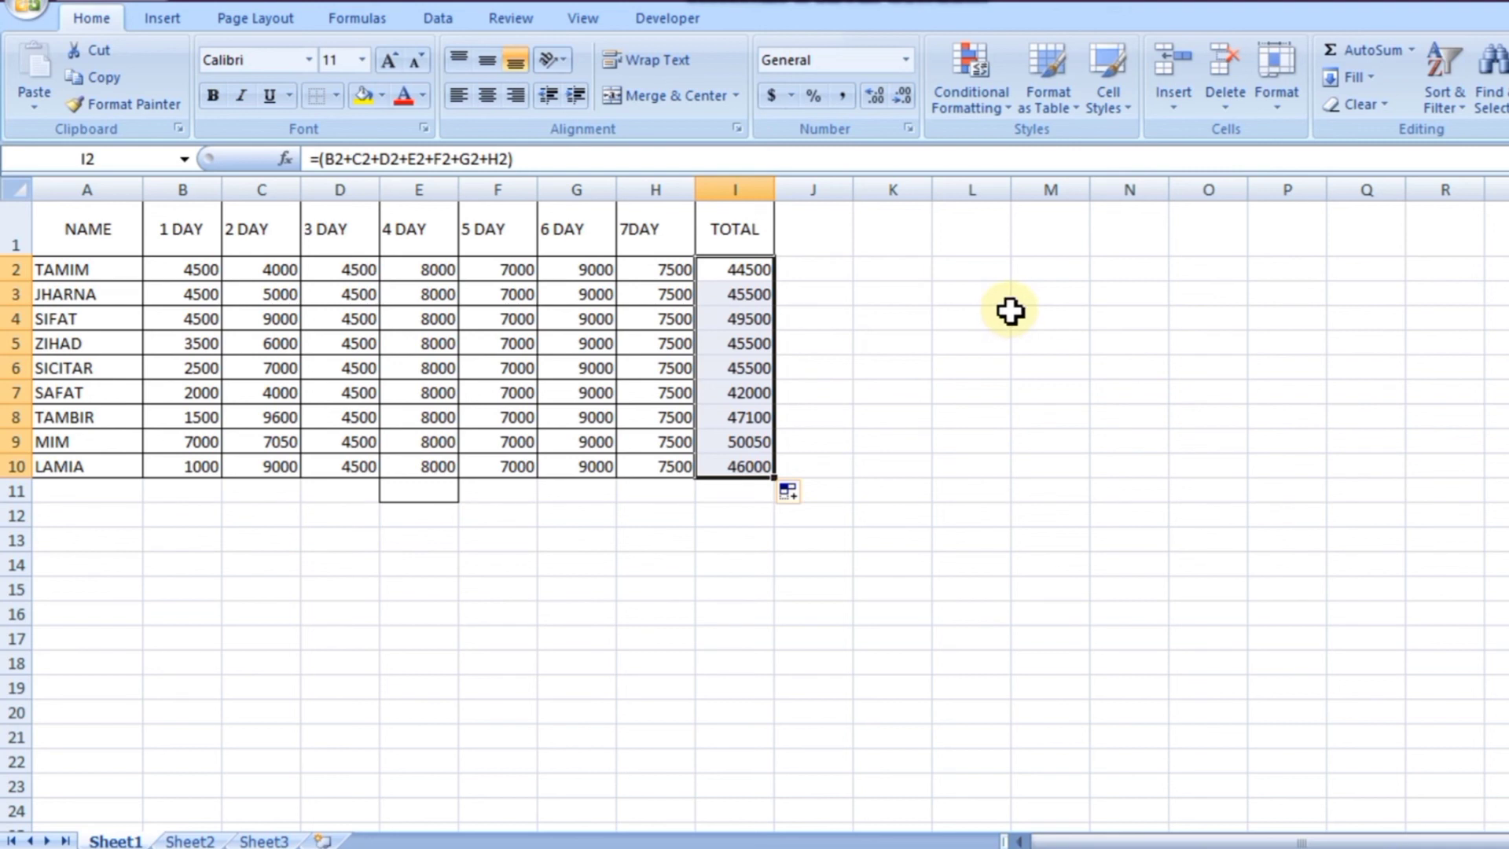
# Step: Rebuild the I2 formula without parentheses as =B2+C2+D2+E2+F2+G2+H2 and enter it
pyautogui.click(509, 151)
pyautogui.moveTo(460, 158); pyautogui.dragTo(321, 171)
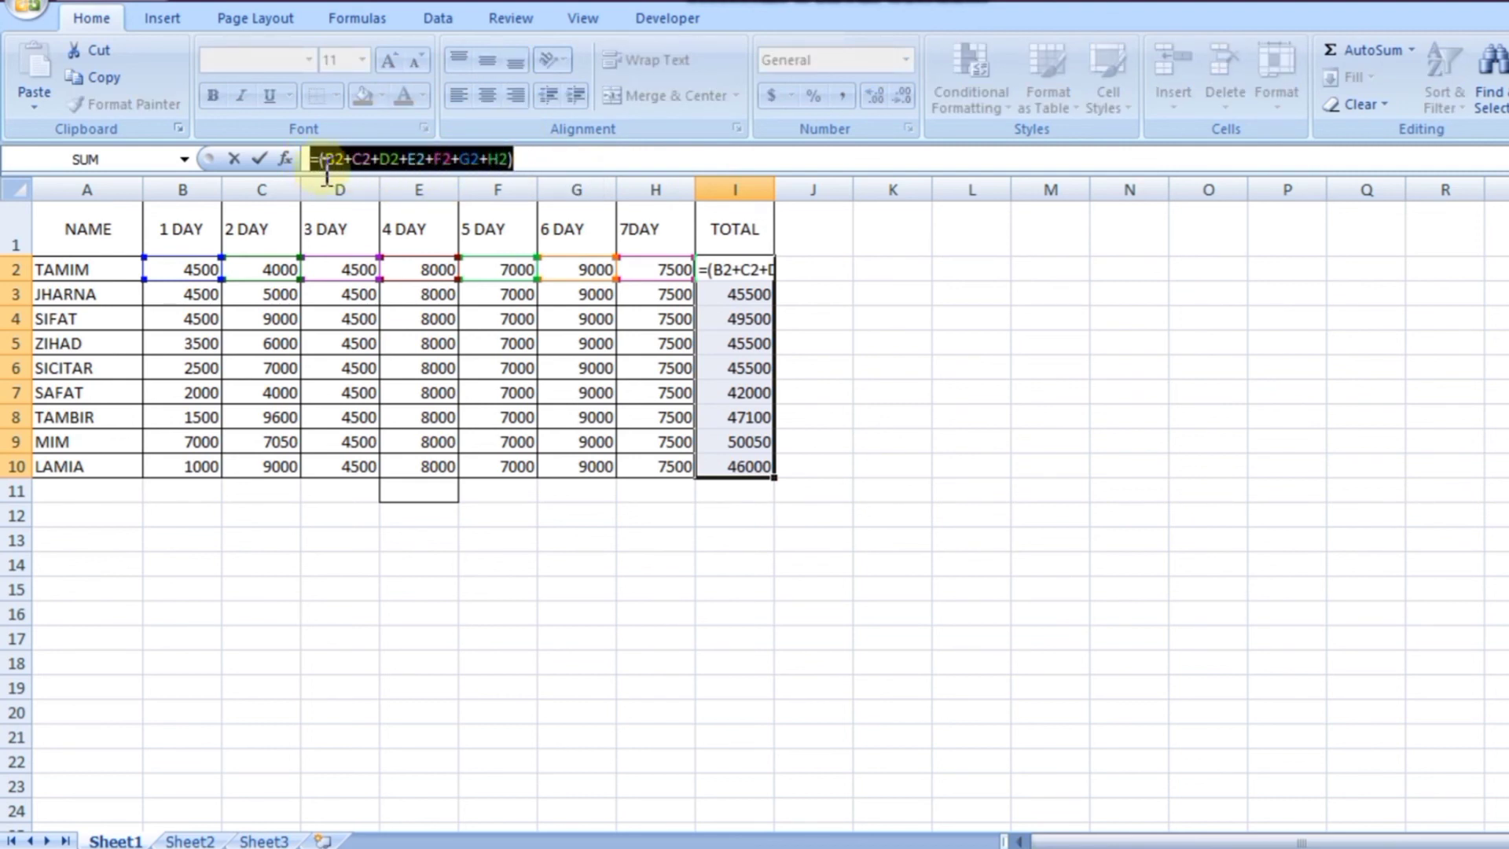
pyautogui.click(1081, 371)
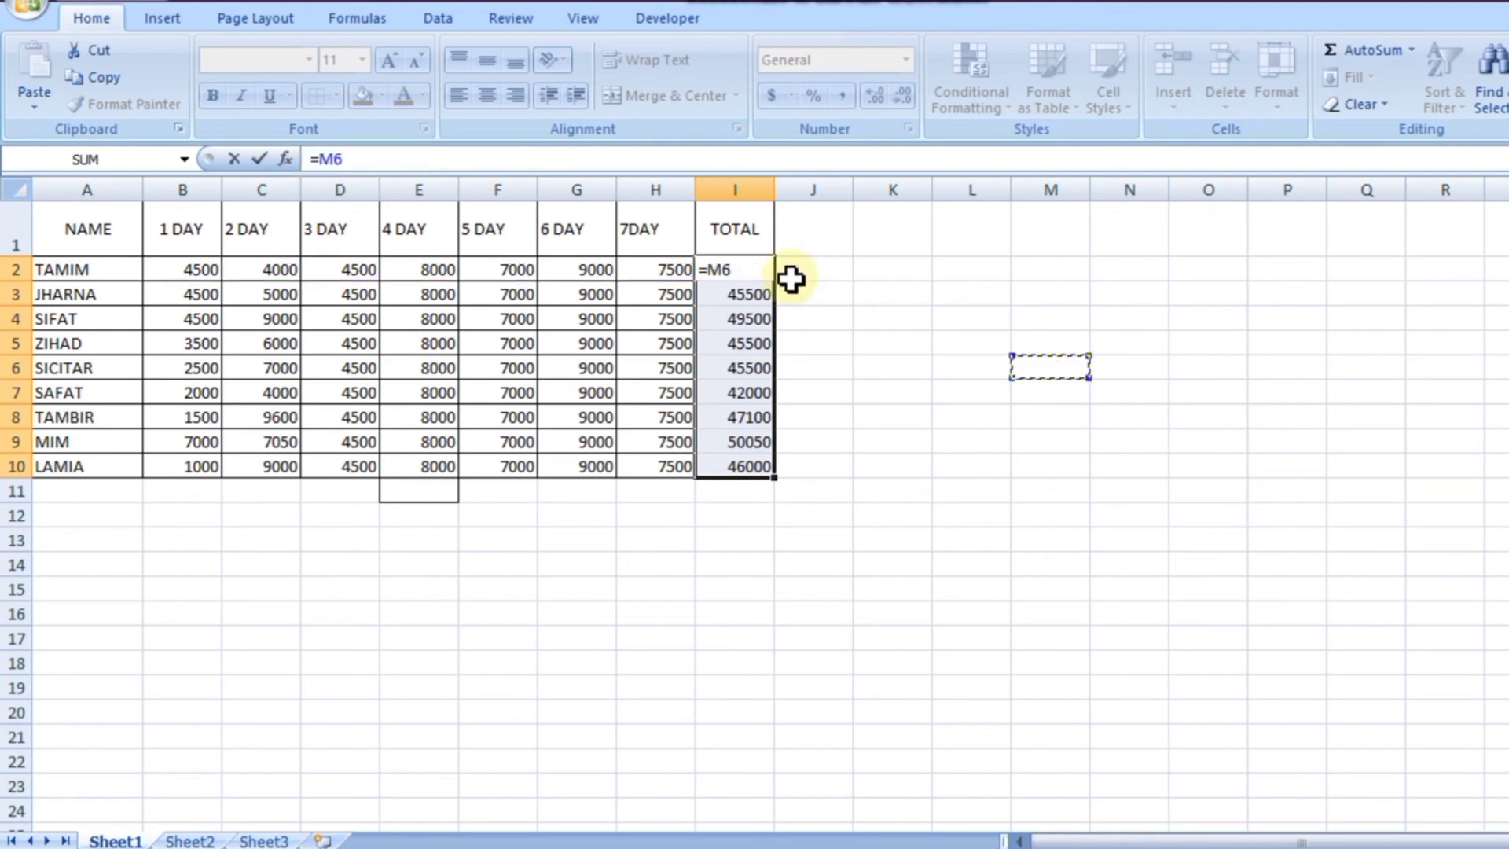
pyautogui.press('BackSpace')
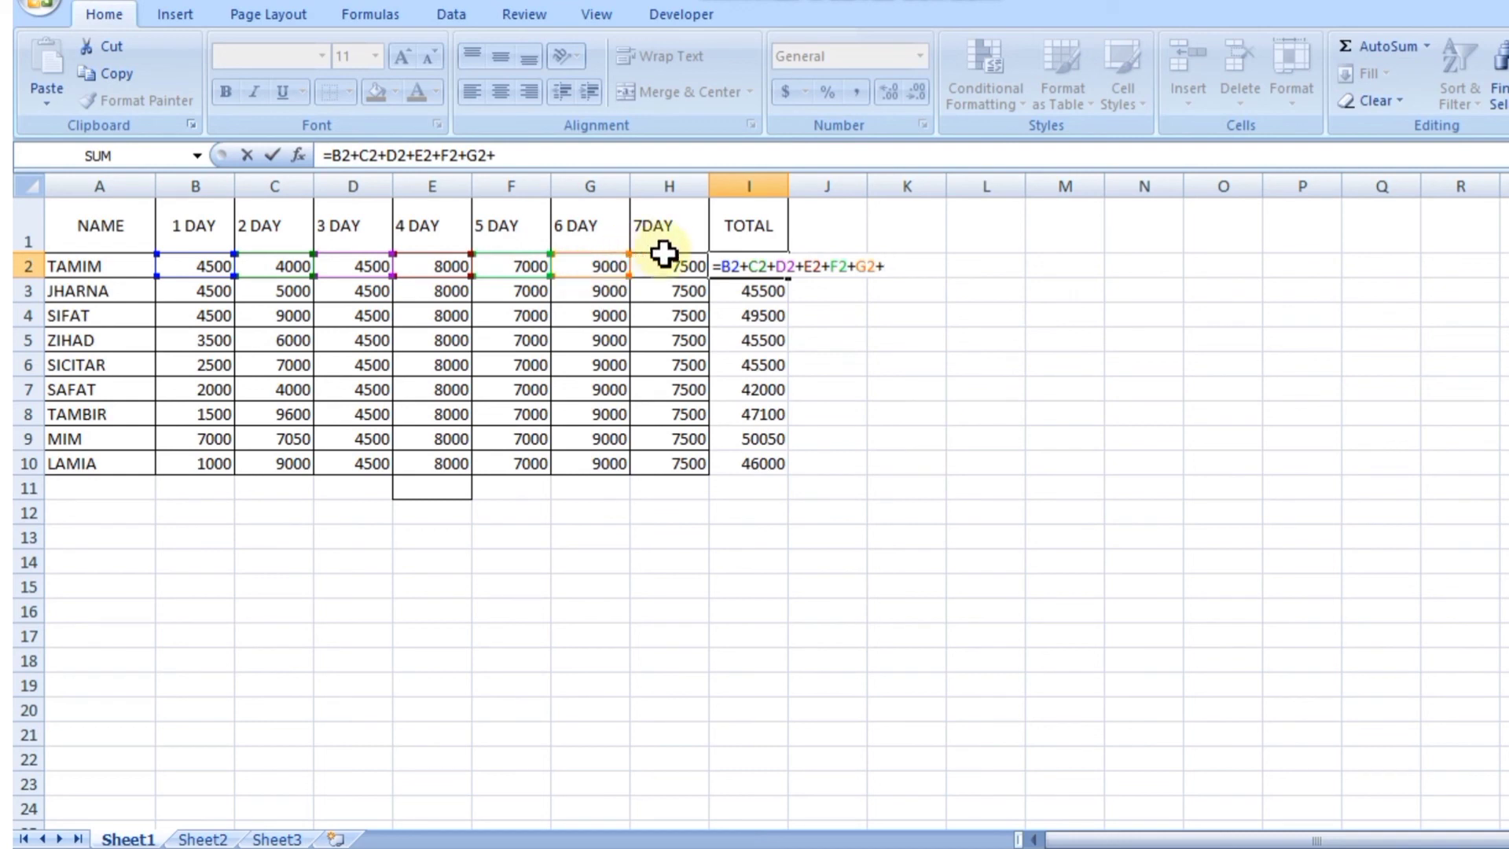
pyautogui.click(670, 267)
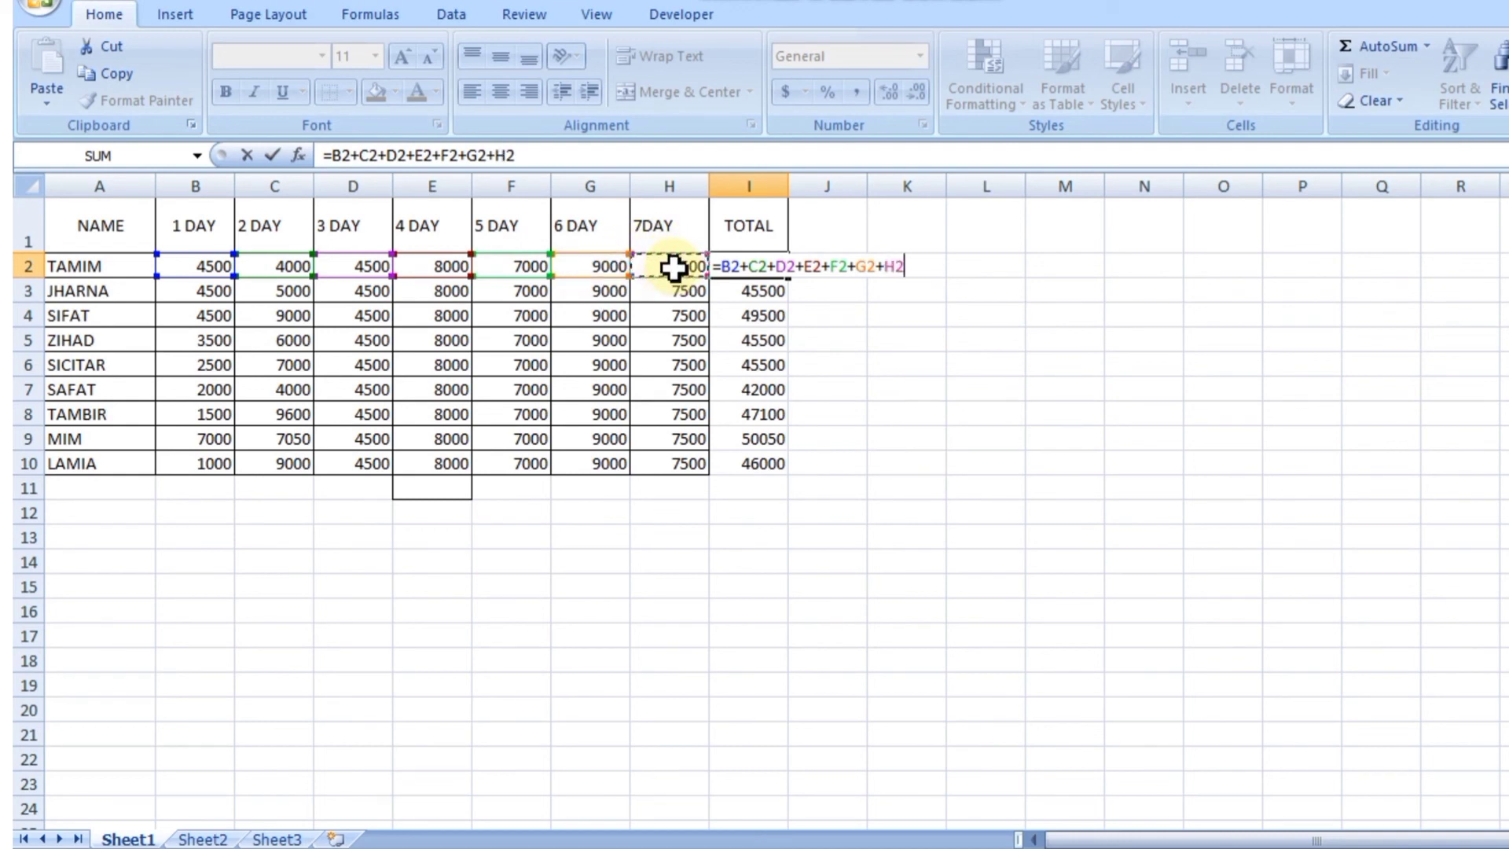
pyautogui.press('Return')
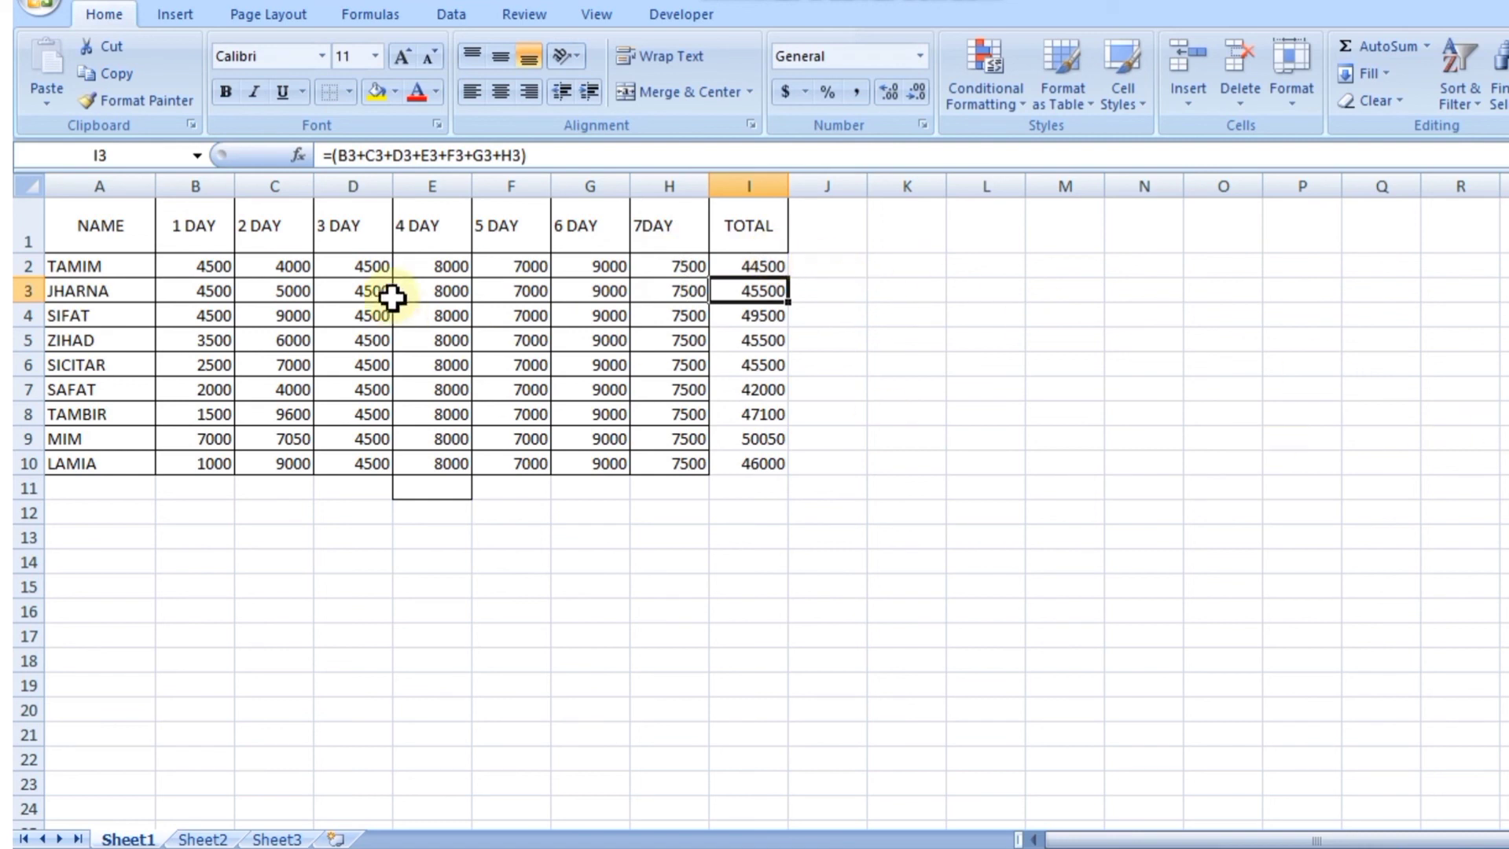
# Step: Add up the 4 DAY column in E11 with the formula =E2+E3+E4+E5+E6+E7+E8+E9+E10
pyautogui.click(454, 270)
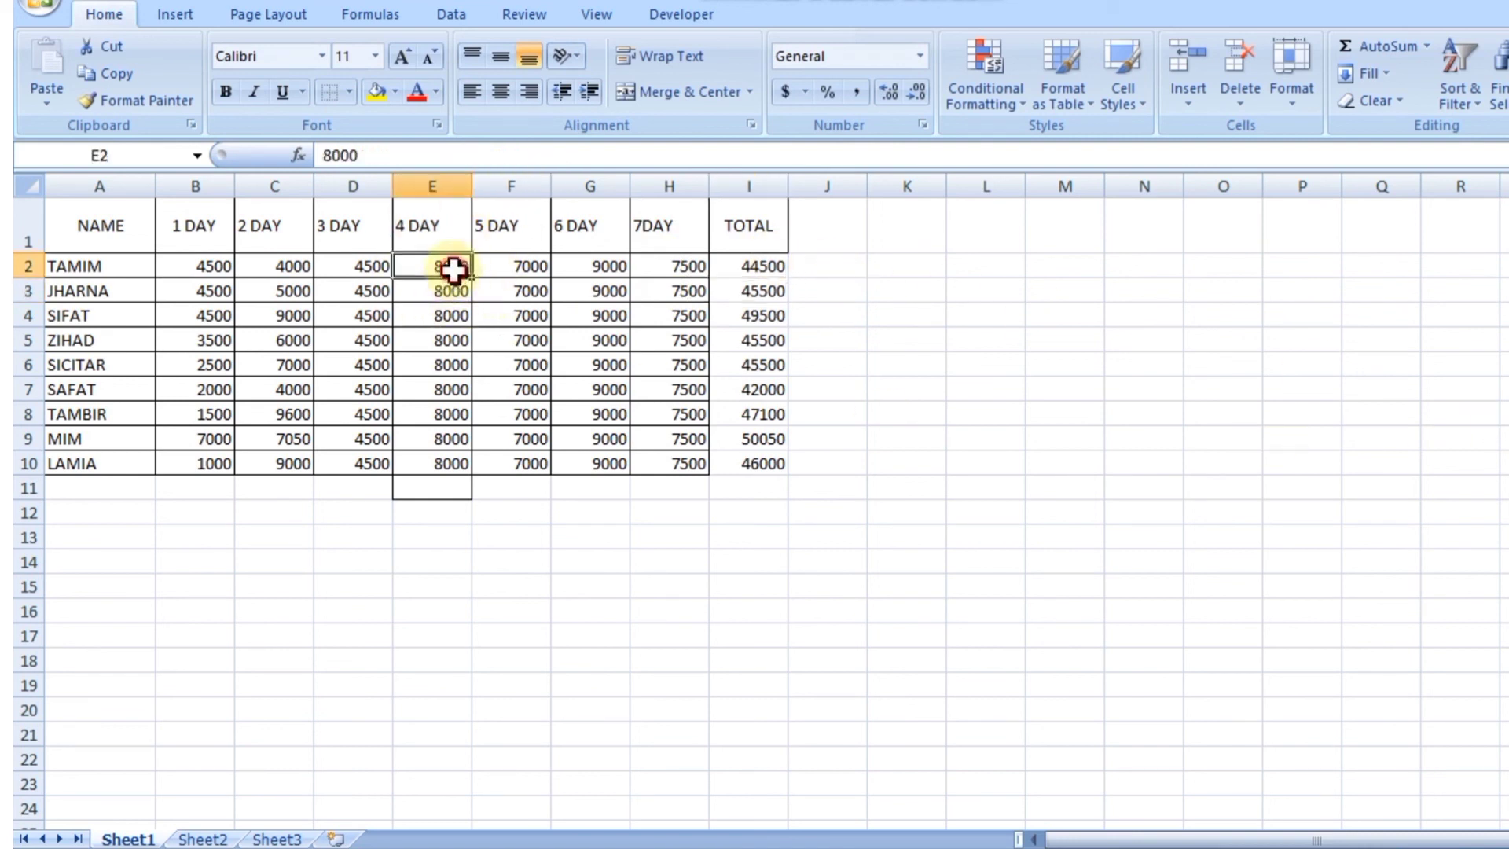
pyautogui.click(442, 492)
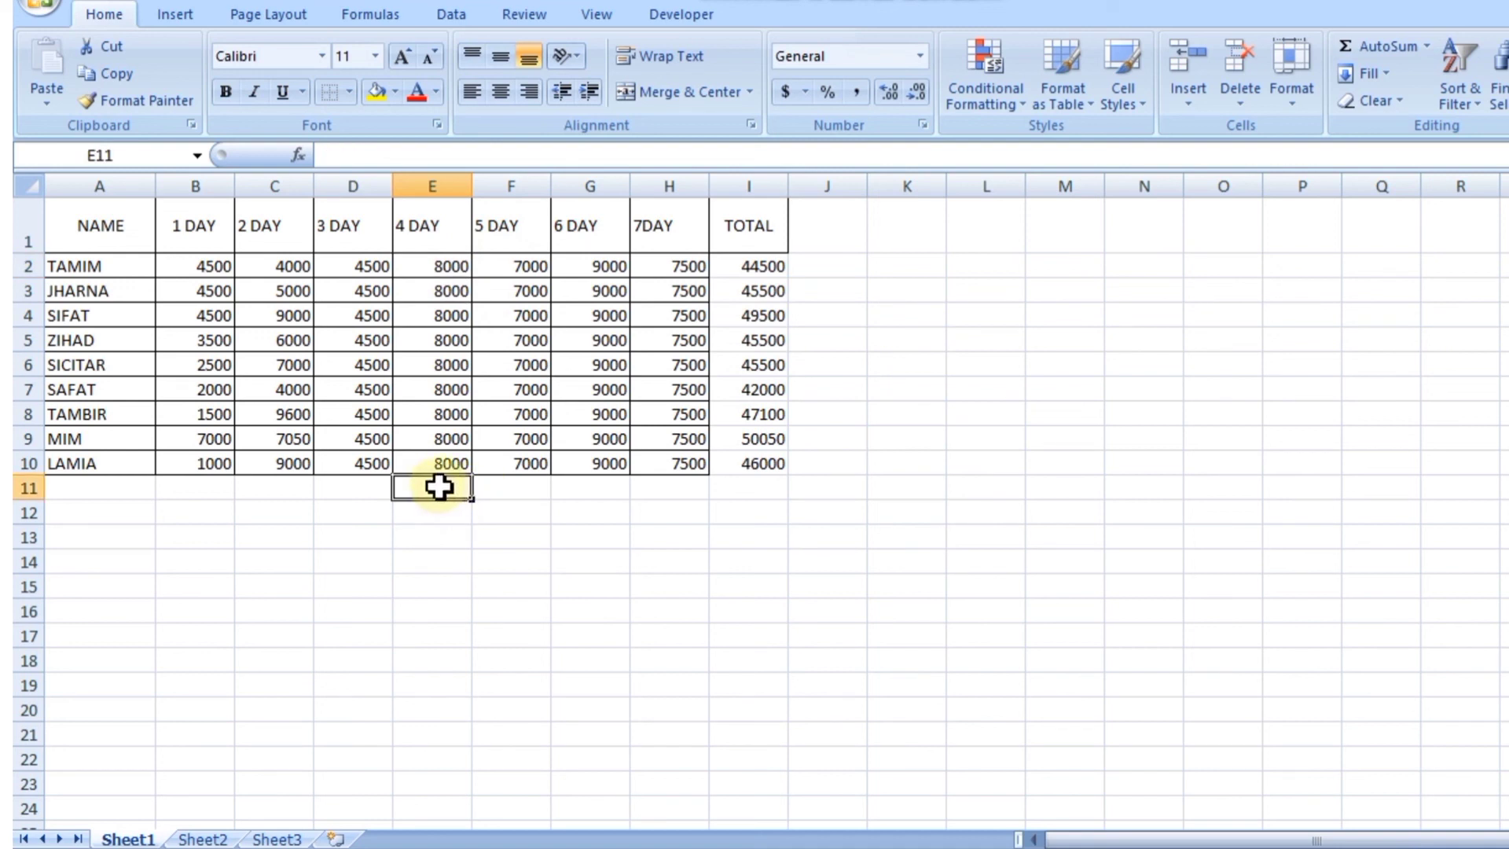
pyautogui.write('=')
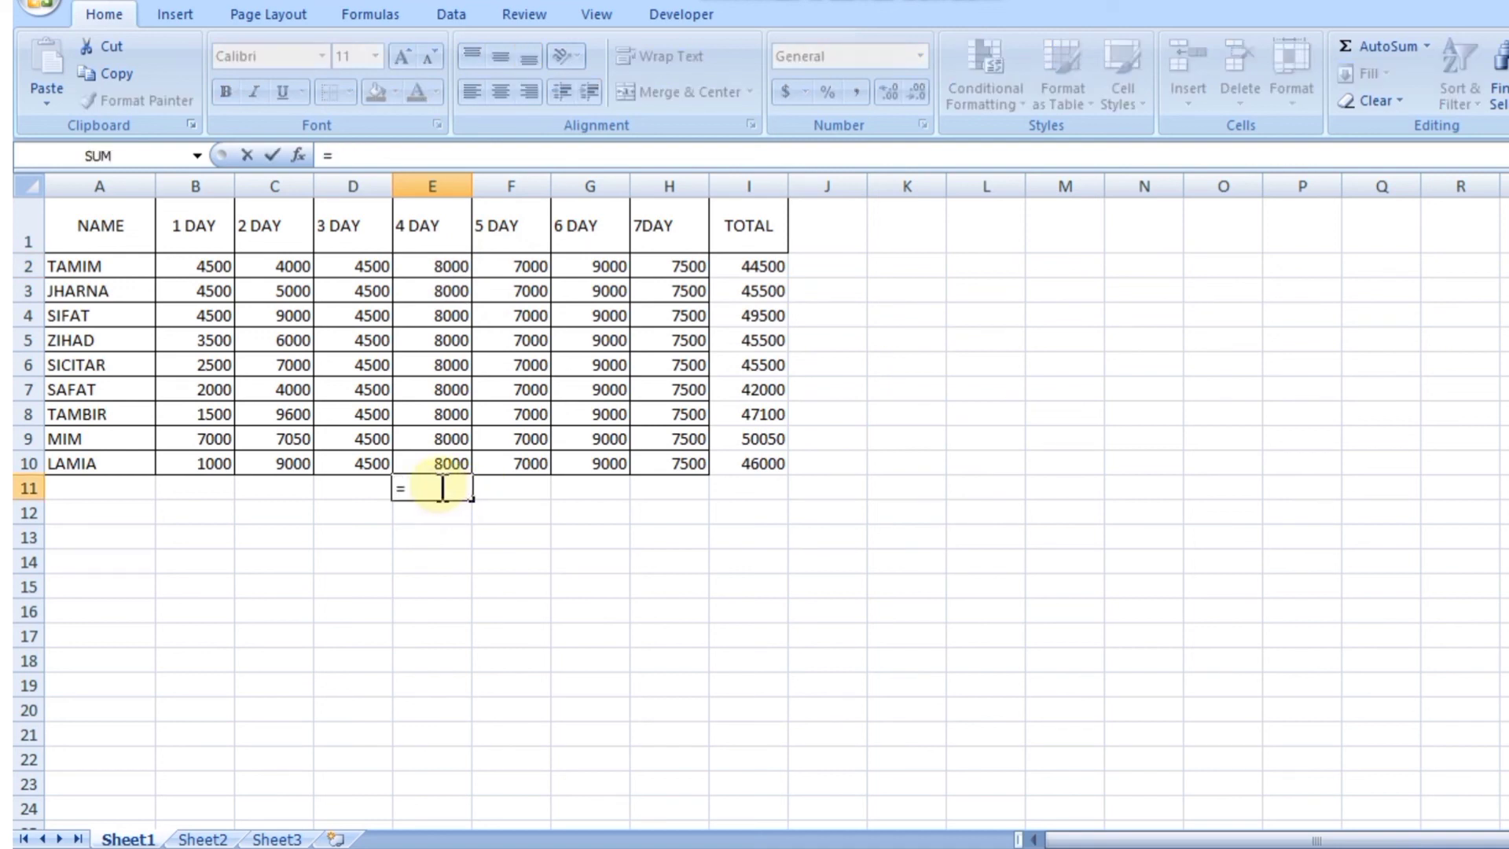
pyautogui.click(451, 260)
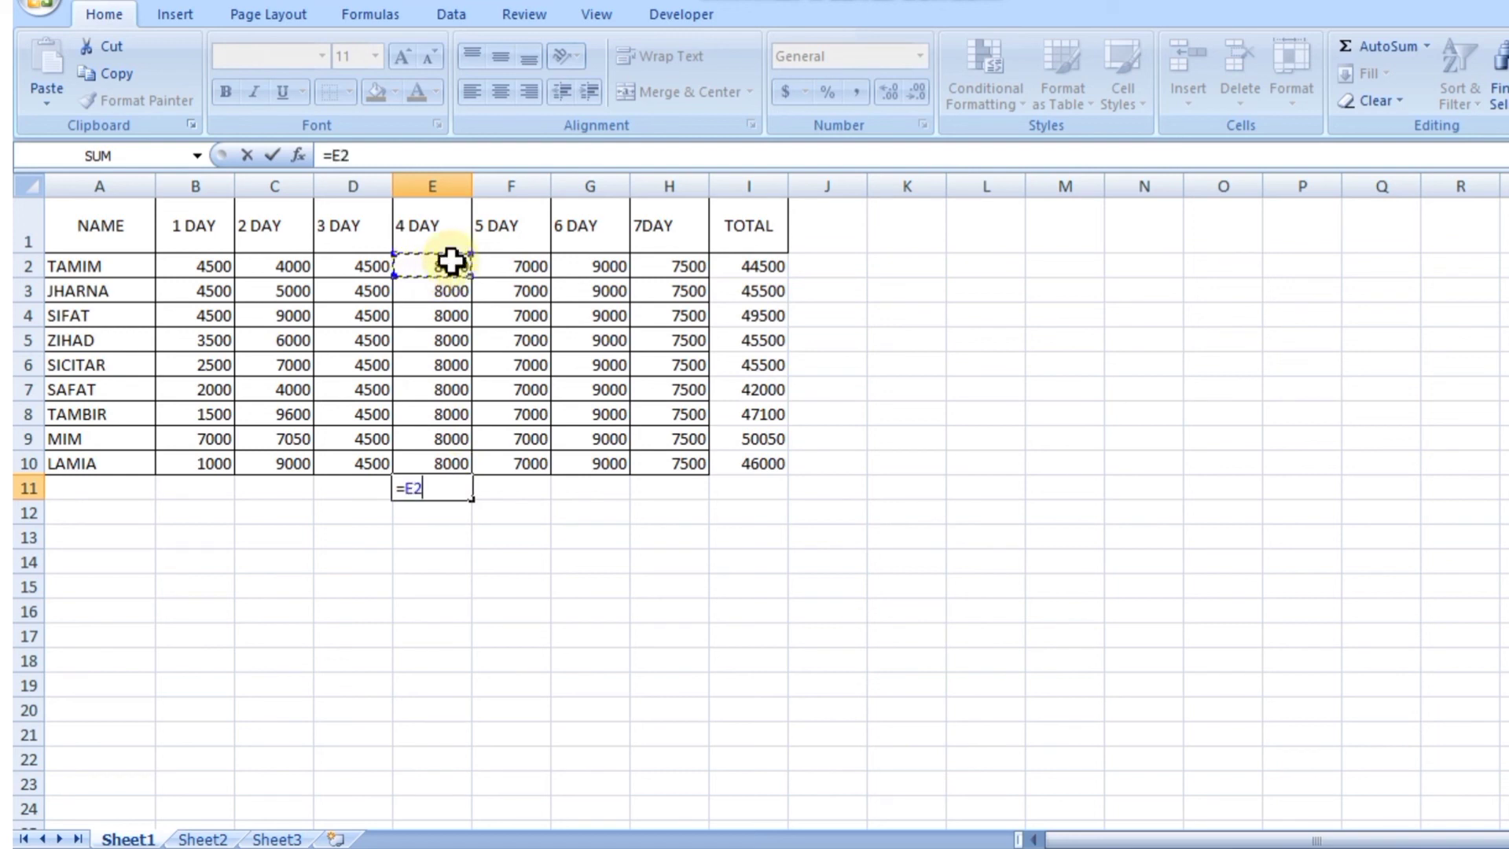
pyautogui.write('+')
pyautogui.click(455, 291)
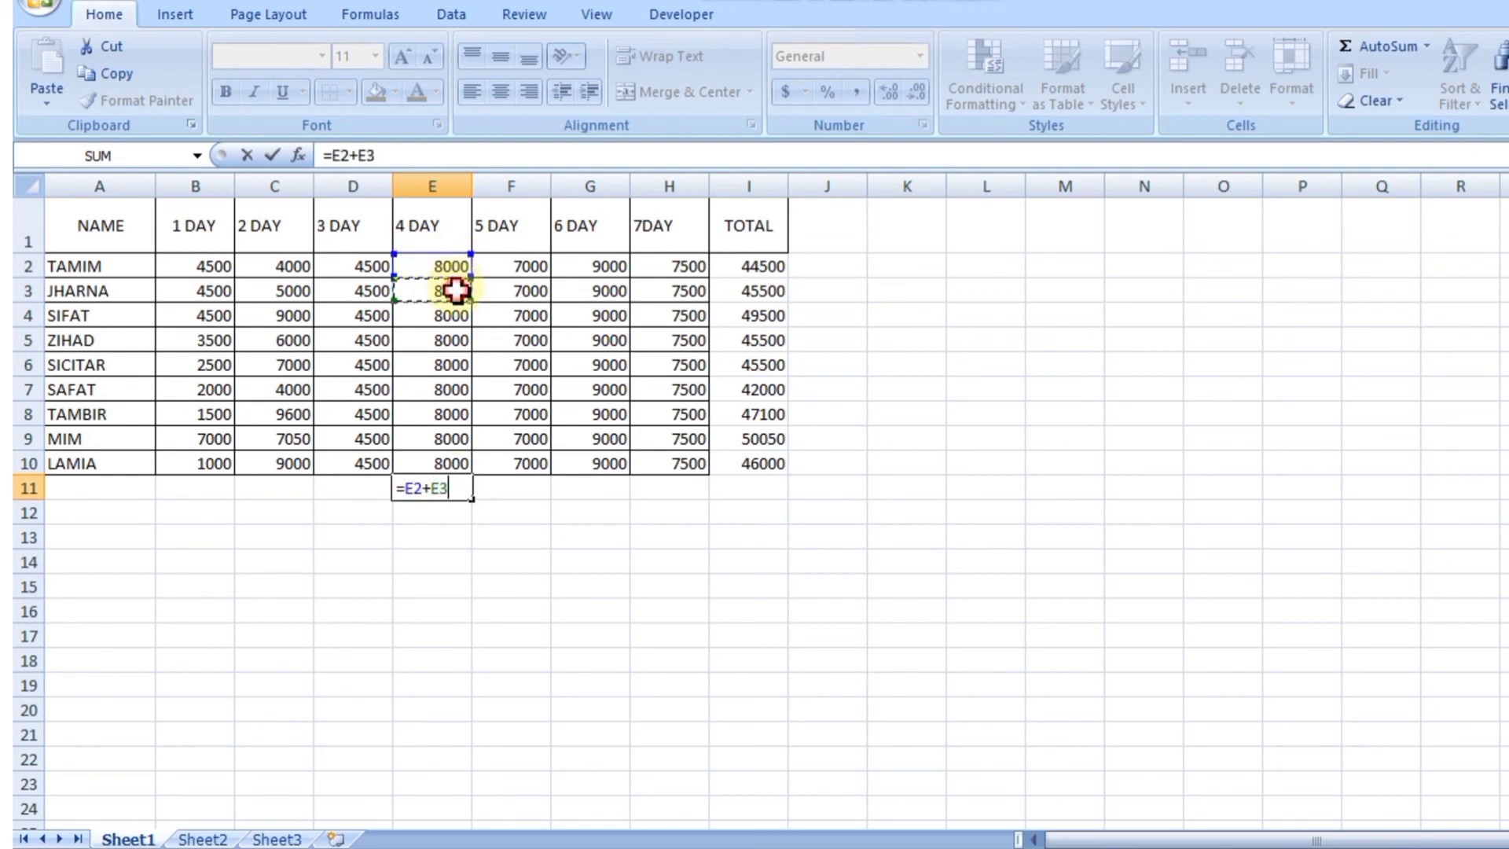
pyautogui.write('+')
pyautogui.click(460, 316)
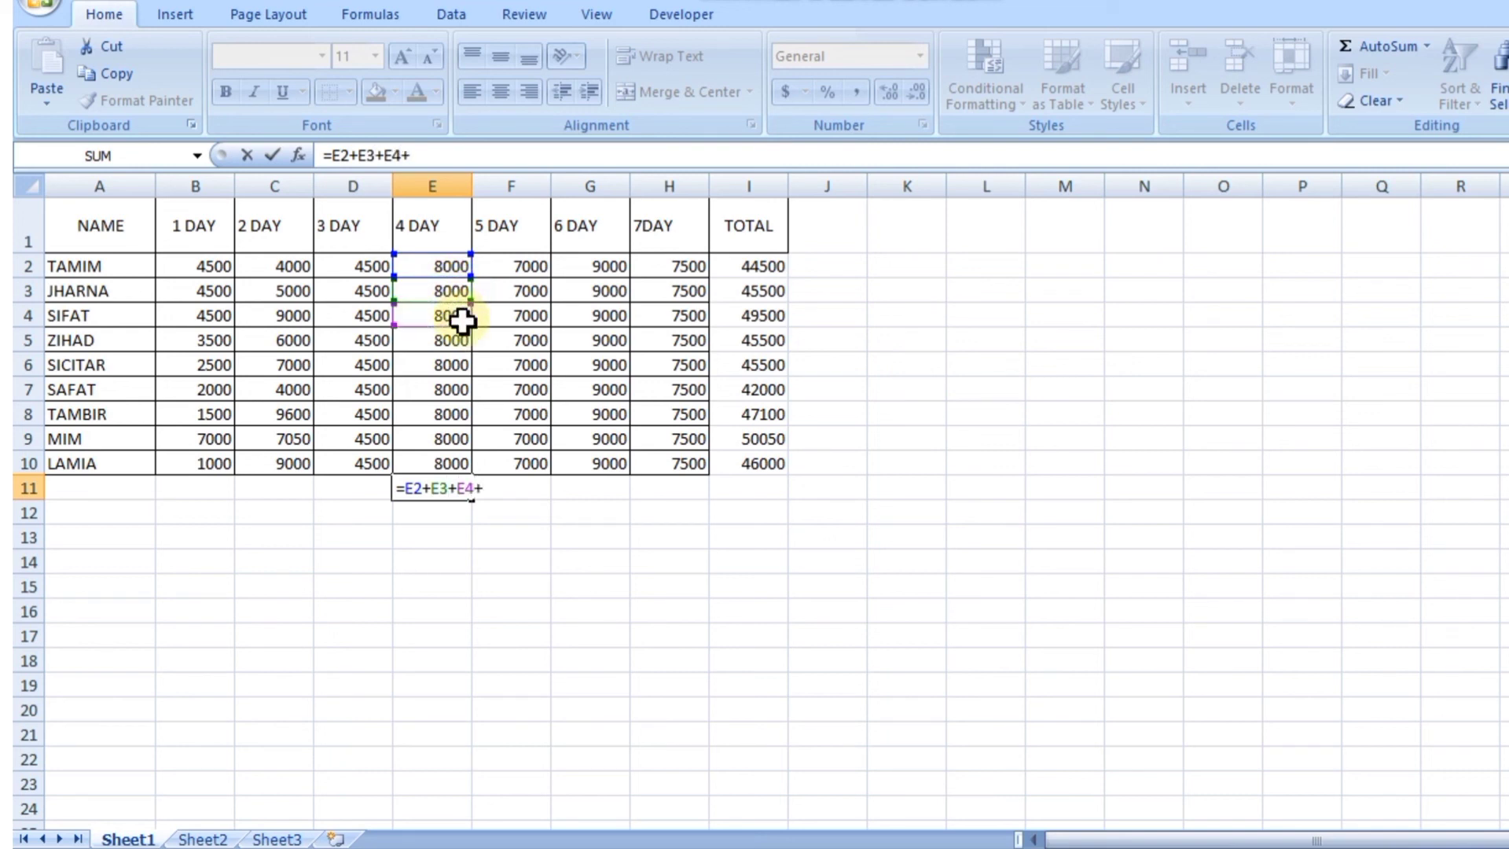
pyautogui.write('+')
pyautogui.click(461, 347)
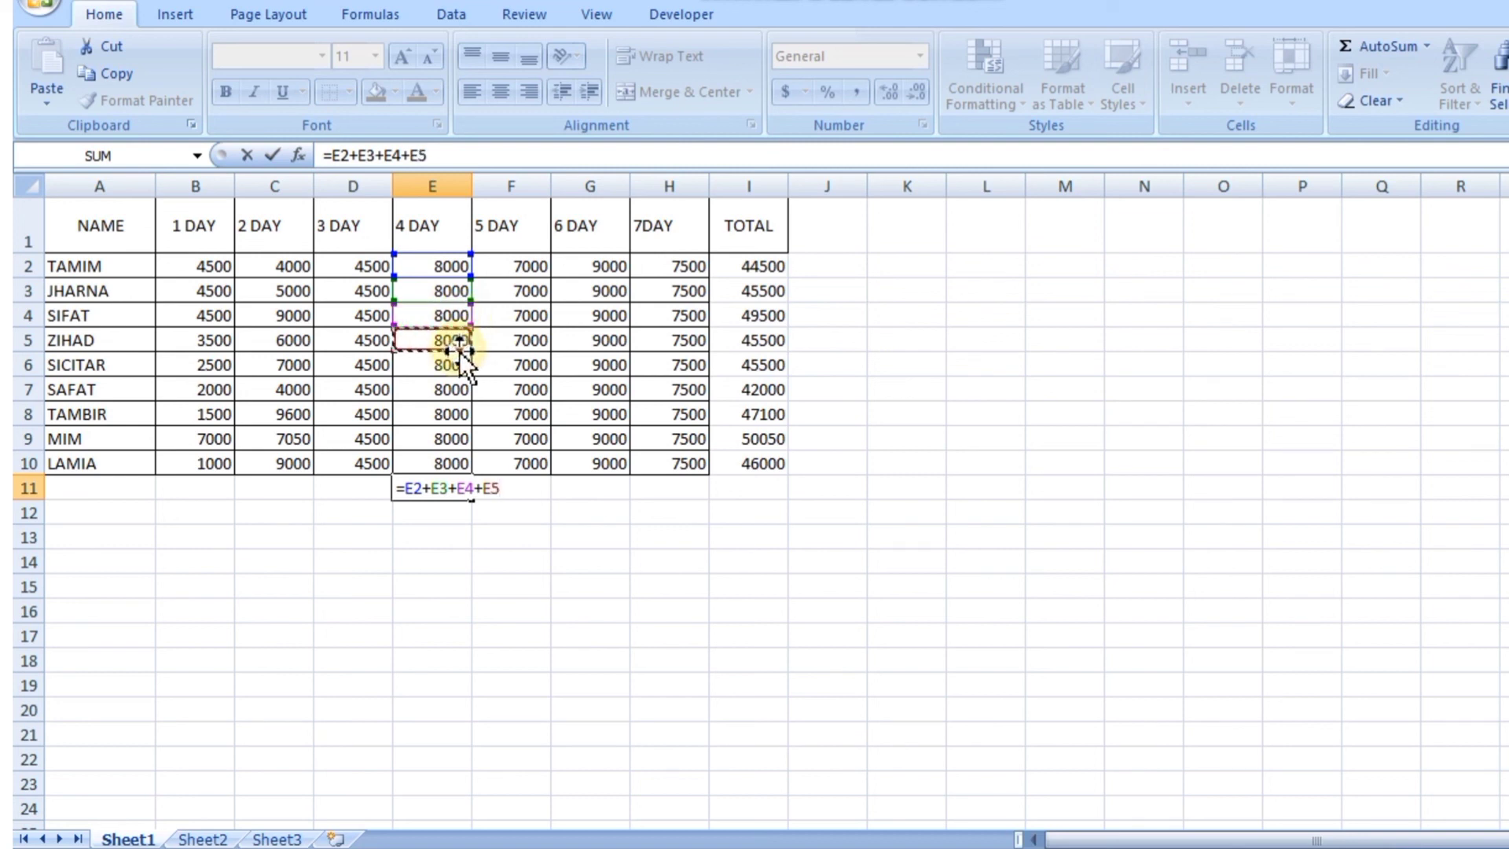
pyautogui.write('+')
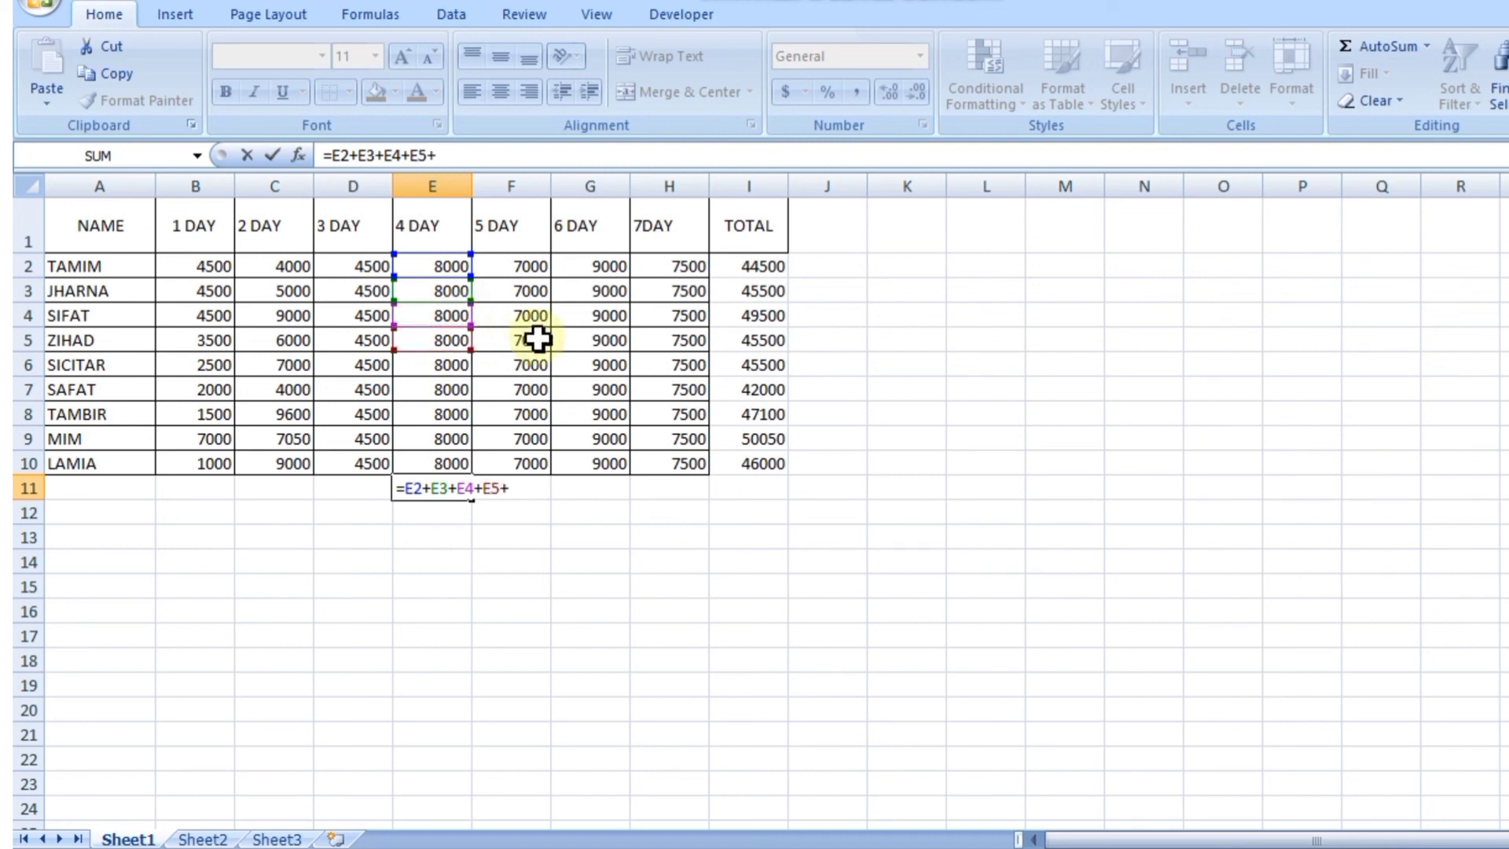
pyautogui.click(424, 364)
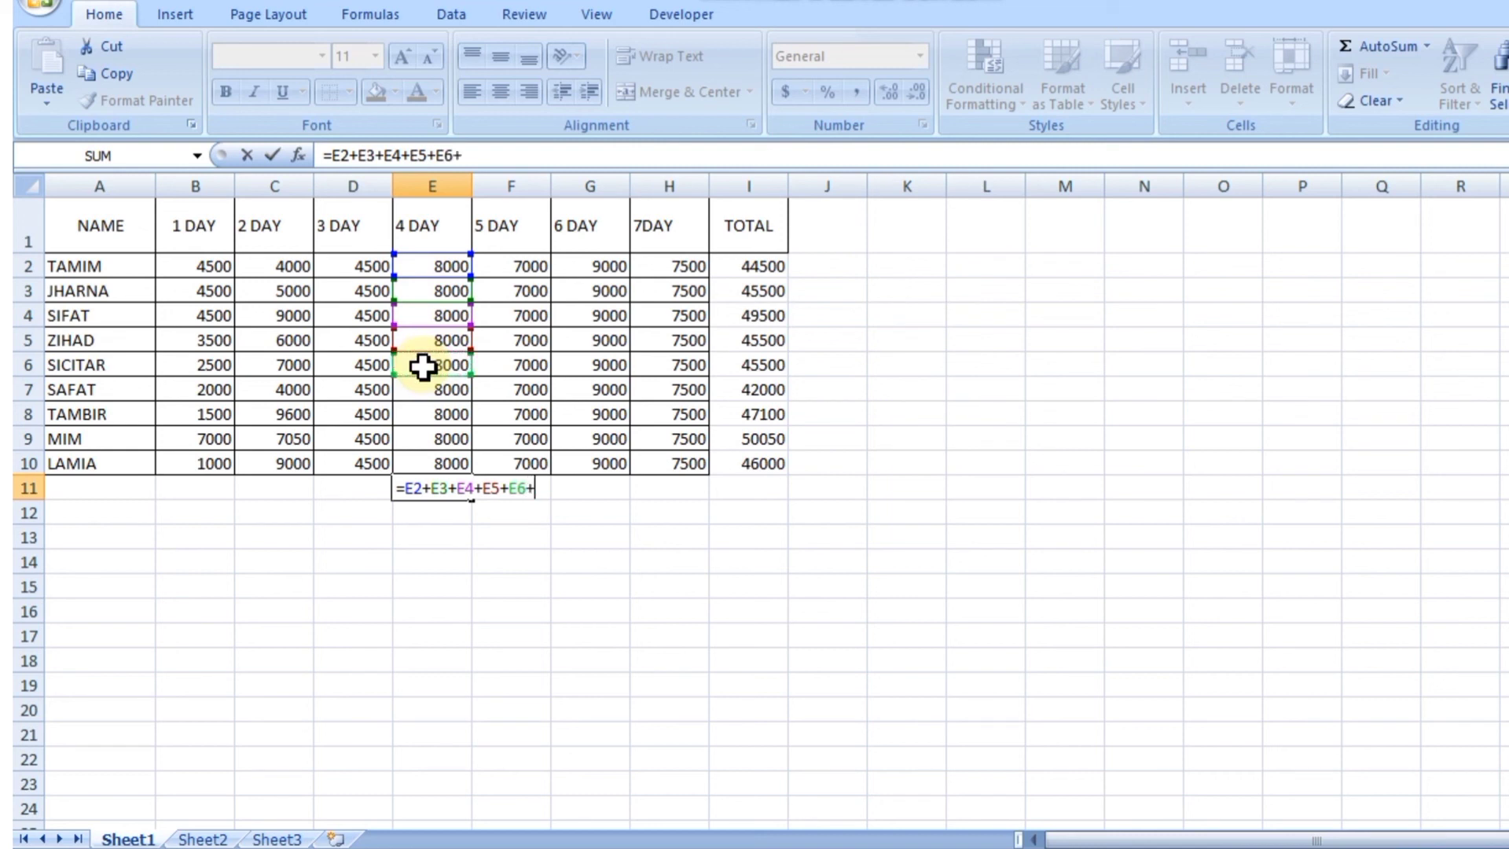
pyautogui.click(448, 393)
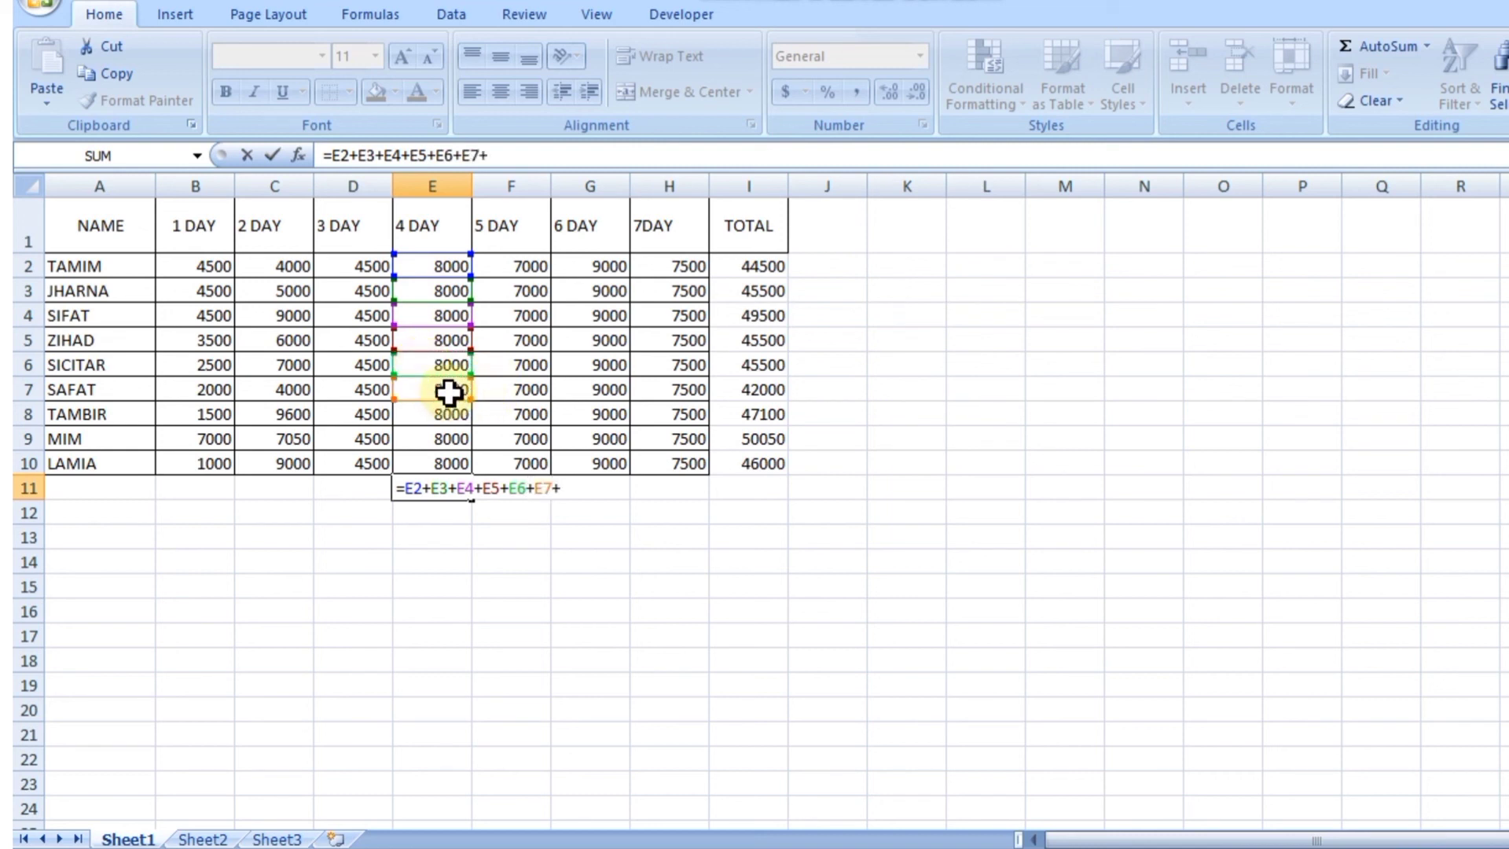
pyautogui.click(422, 417)
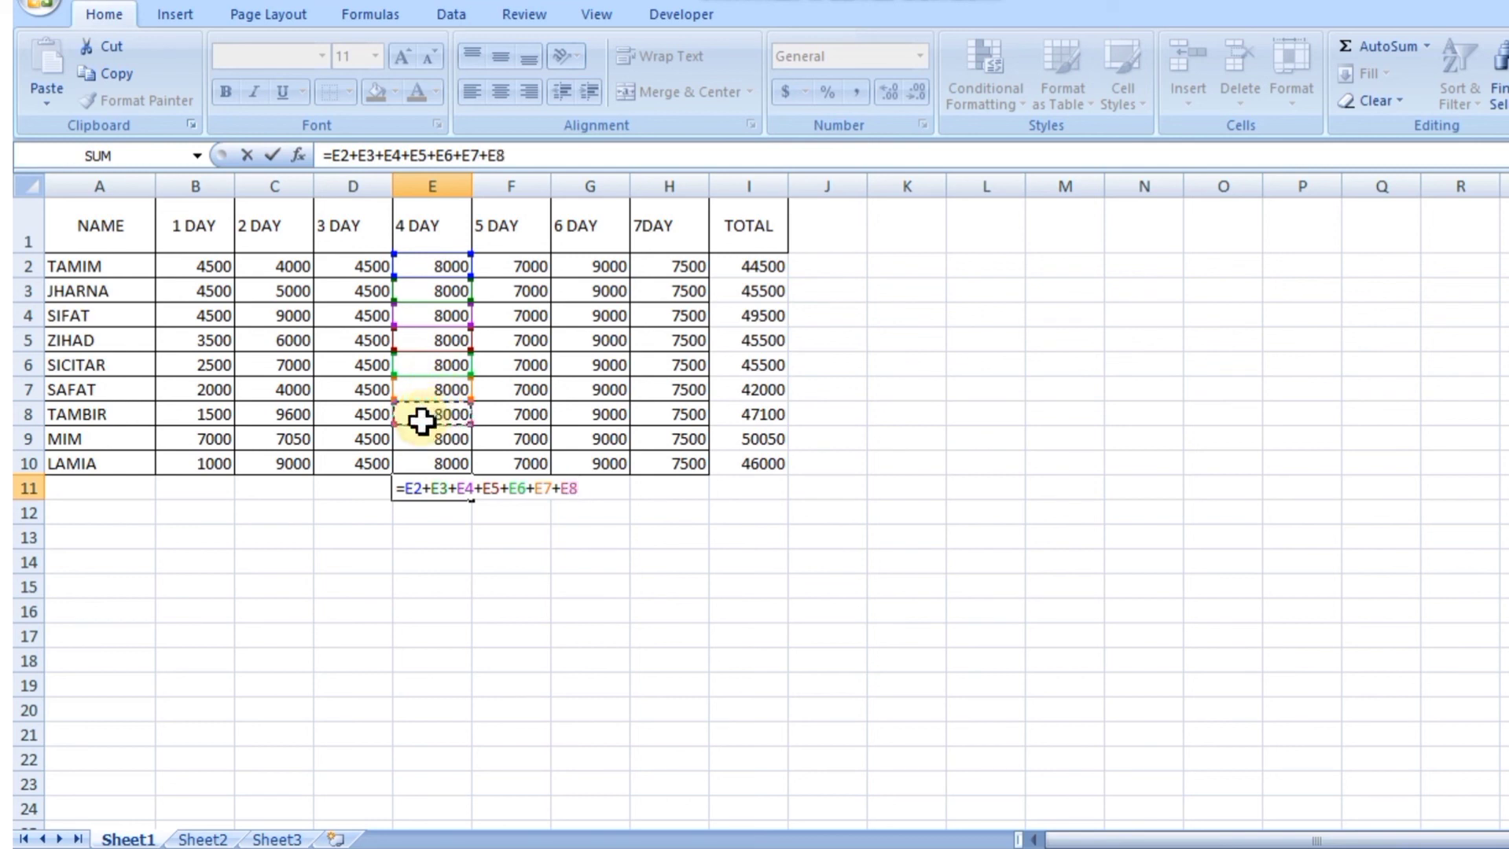
pyautogui.write('+')
pyautogui.click(448, 439)
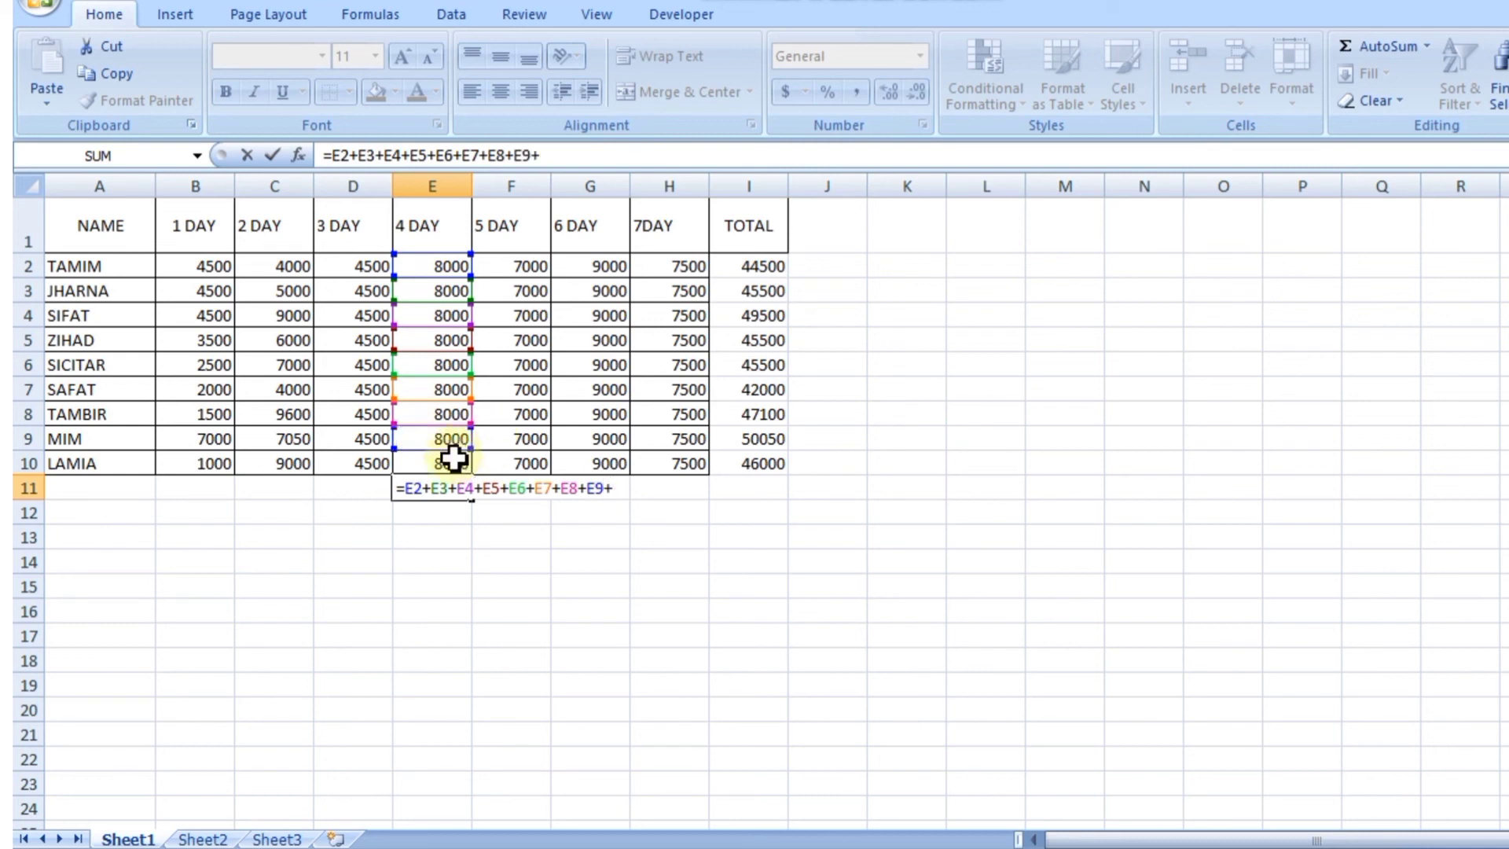
pyautogui.click(449, 461)
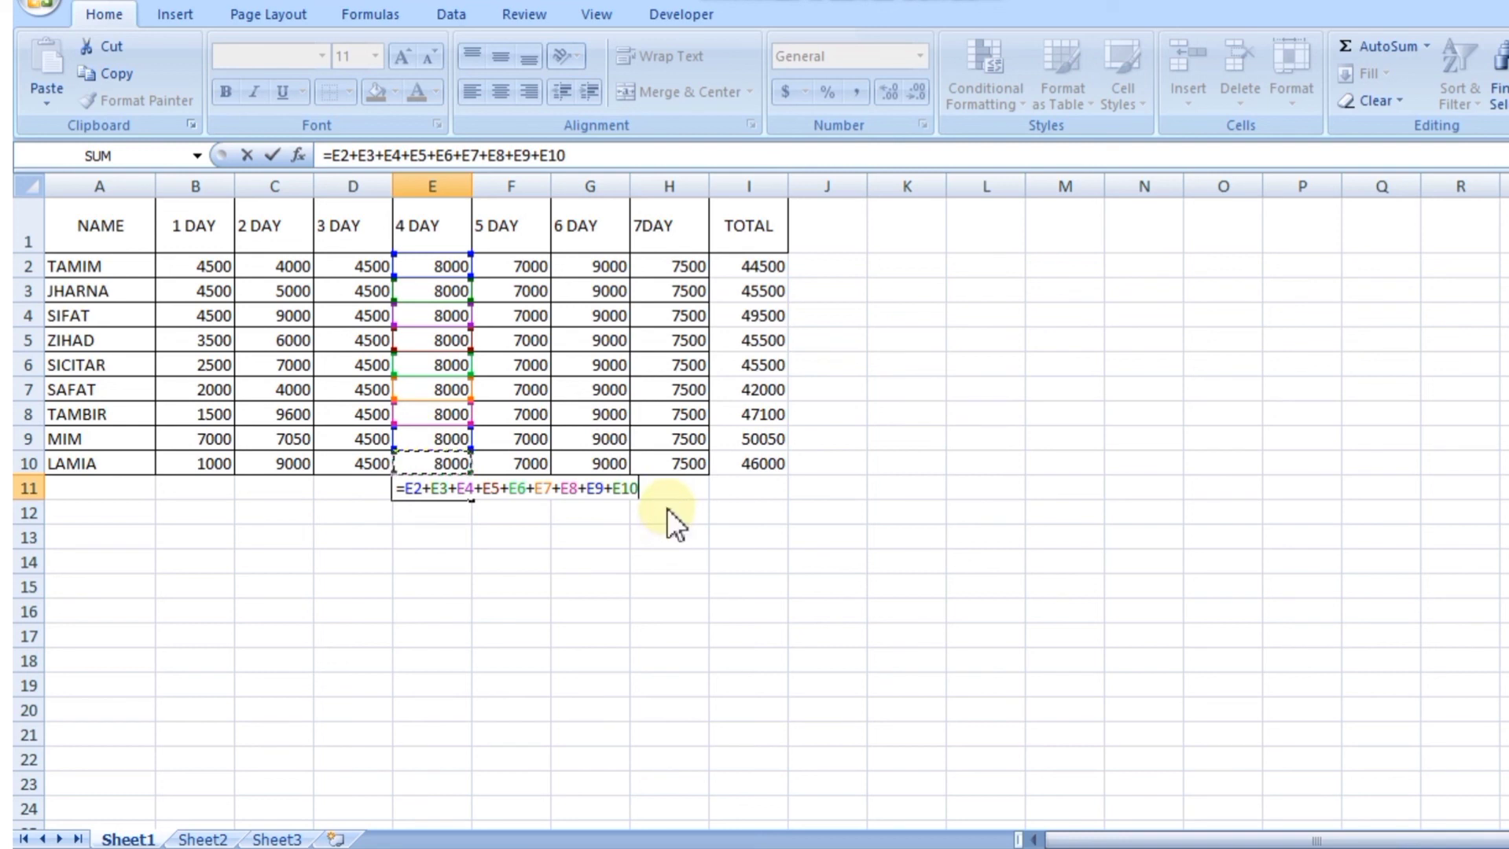
pyautogui.press('Return')
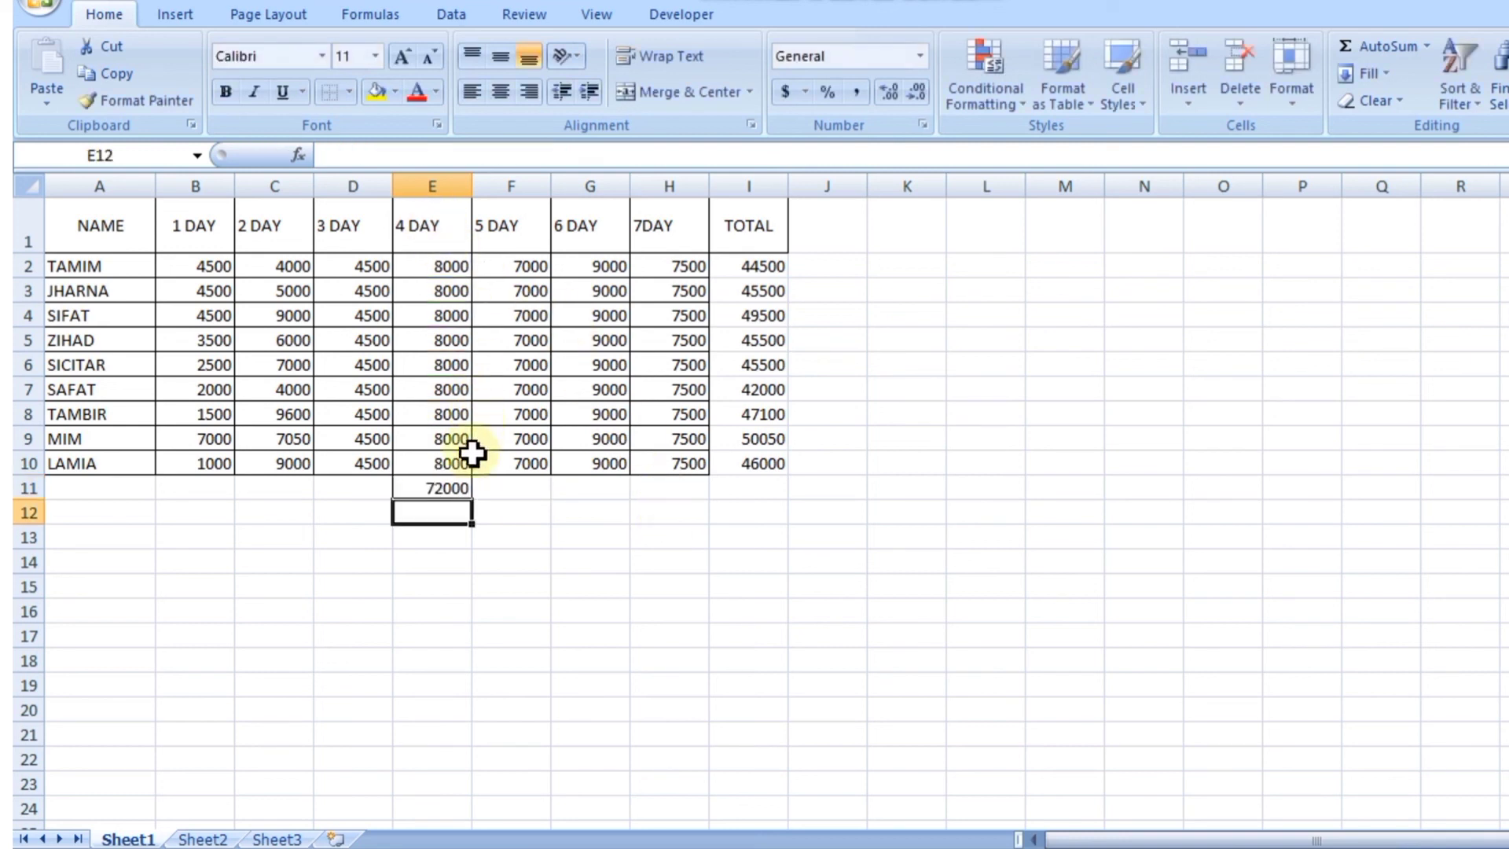
# Step: Replace the formula in E11 with a reference to the TOTAL column range, =I1:I10
pyautogui.click(456, 486)
pyautogui.click(595, 154)
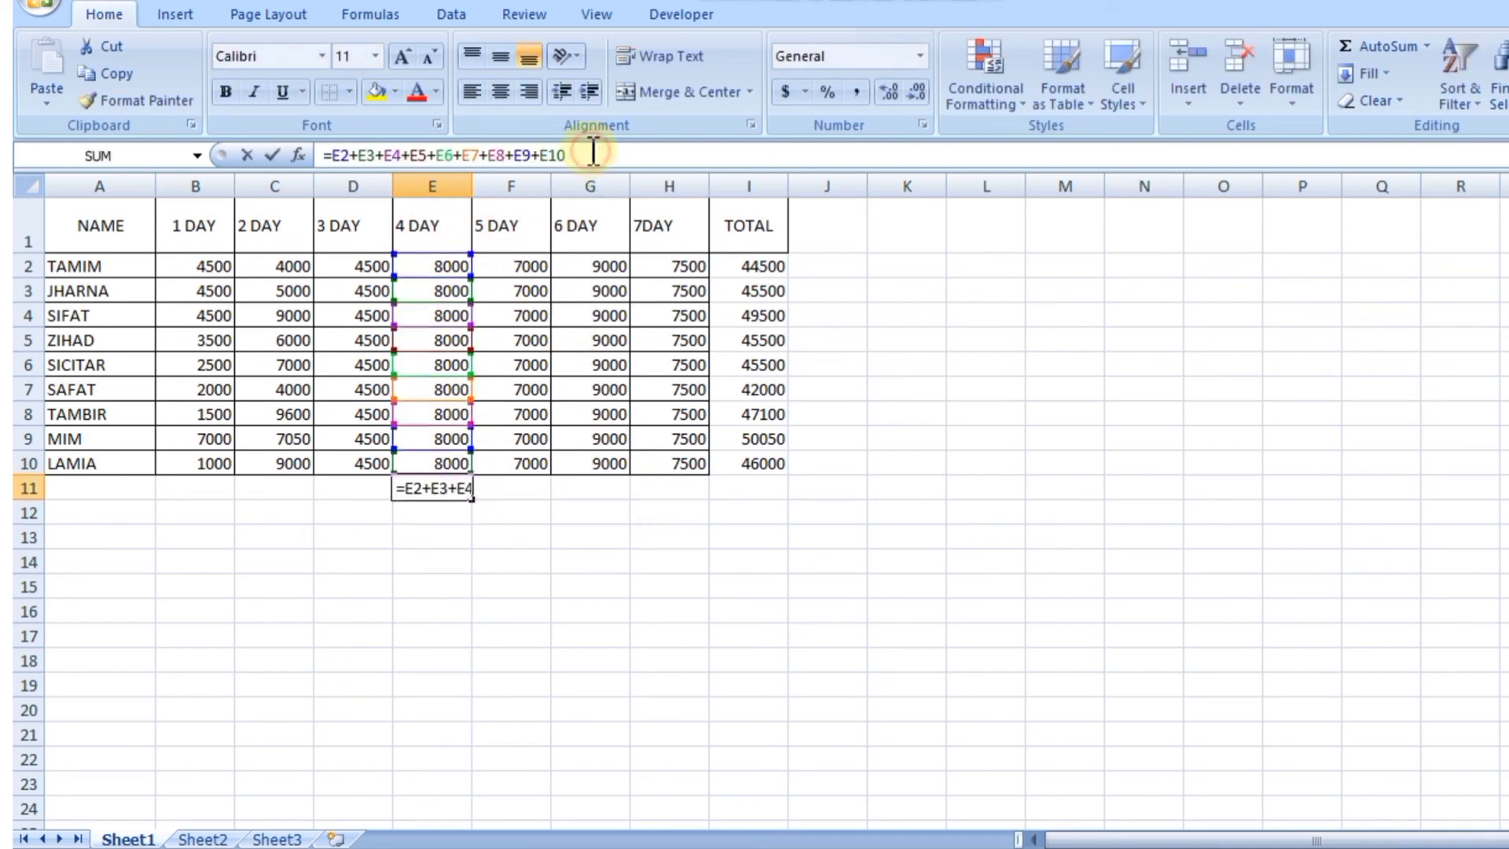
pyautogui.moveTo(590, 153); pyautogui.dragTo(540, 128)
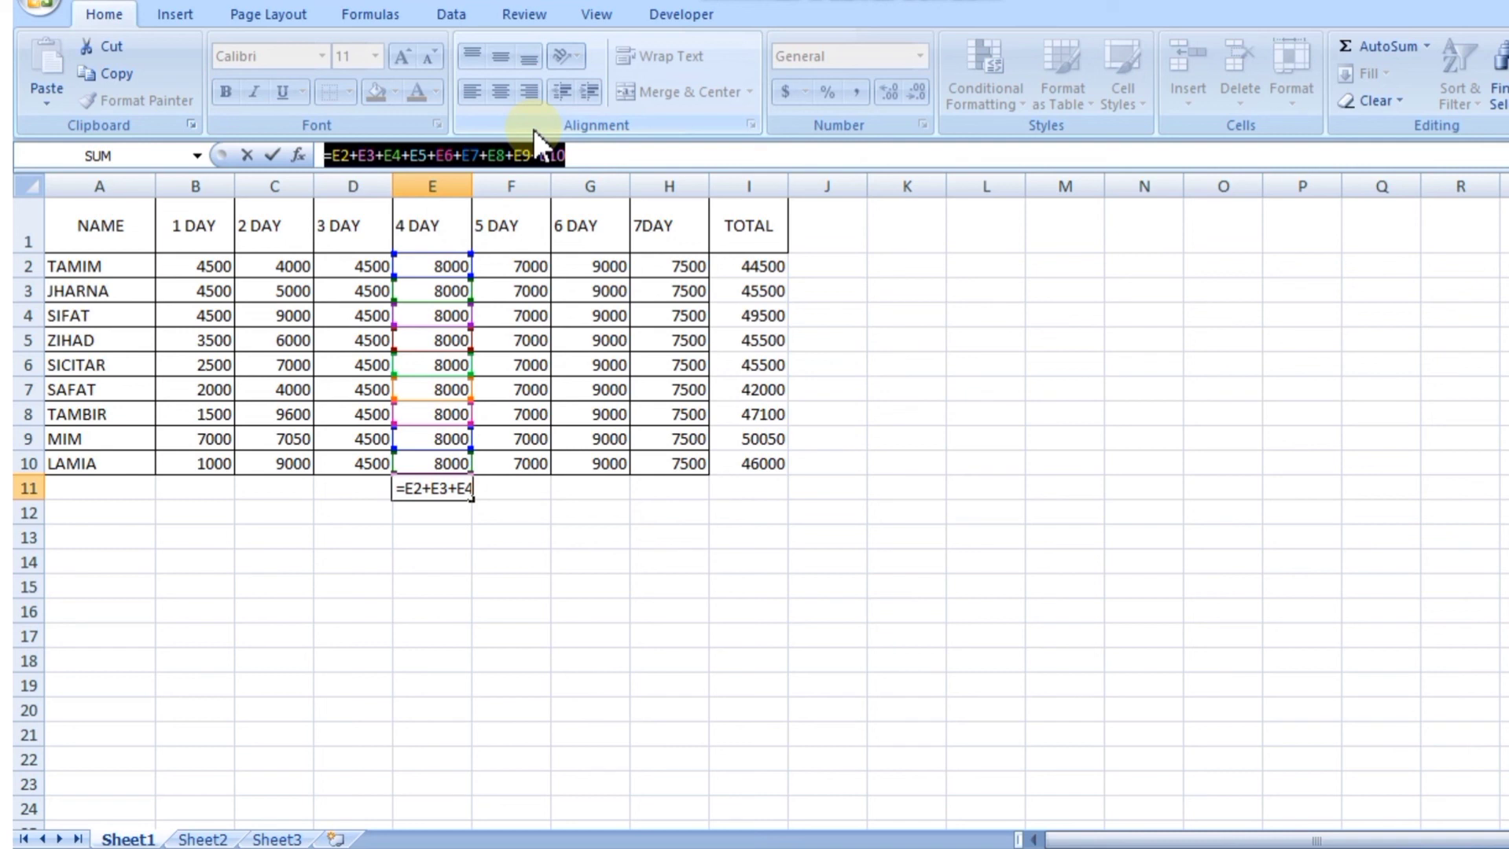
pyautogui.write('=')
pyautogui.click(755, 232)
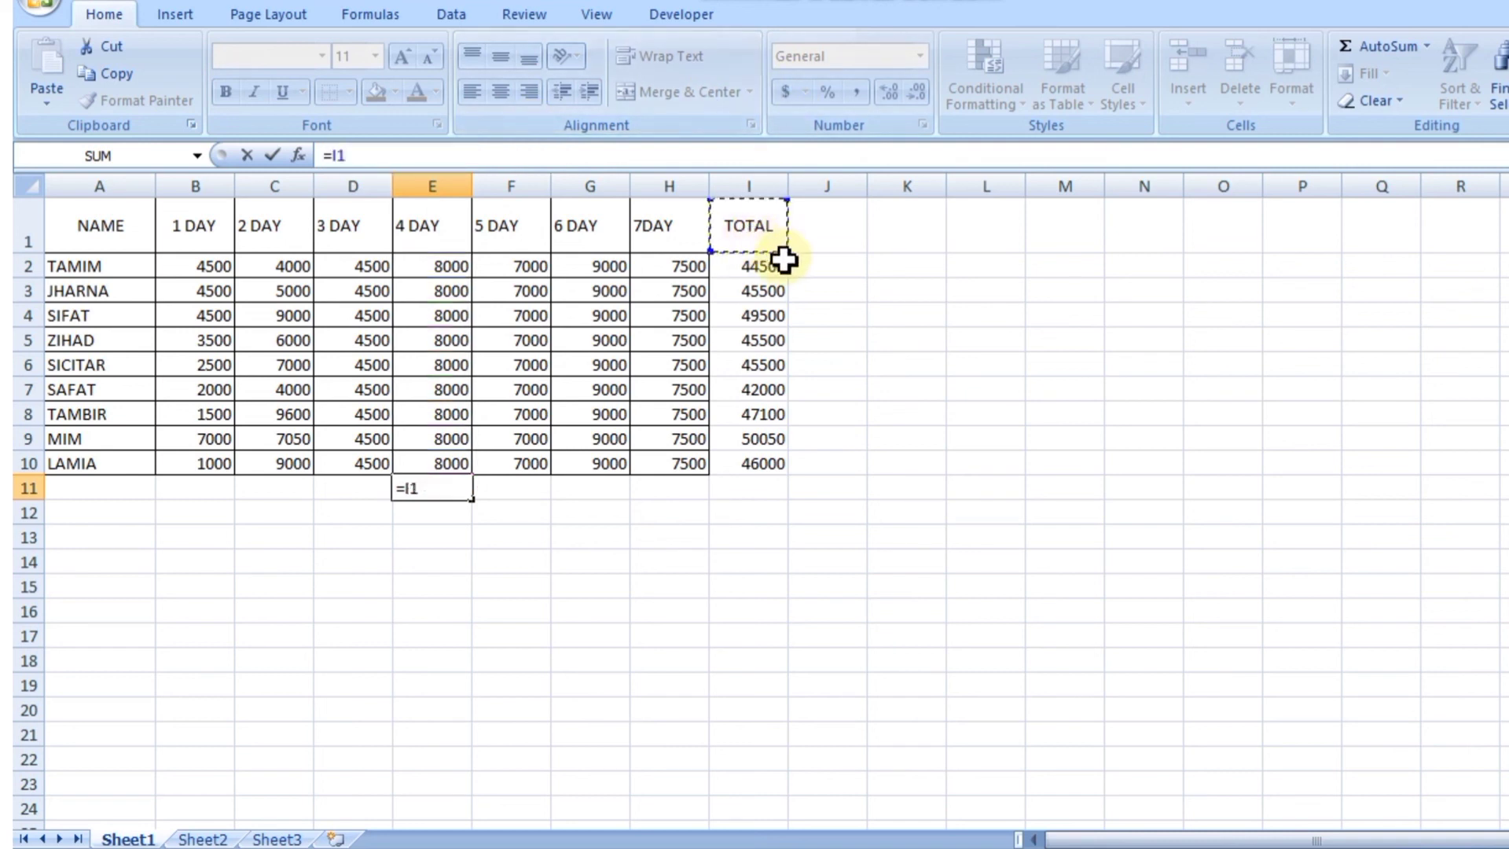
pyautogui.moveTo(784, 259); pyautogui.dragTo(786, 465)
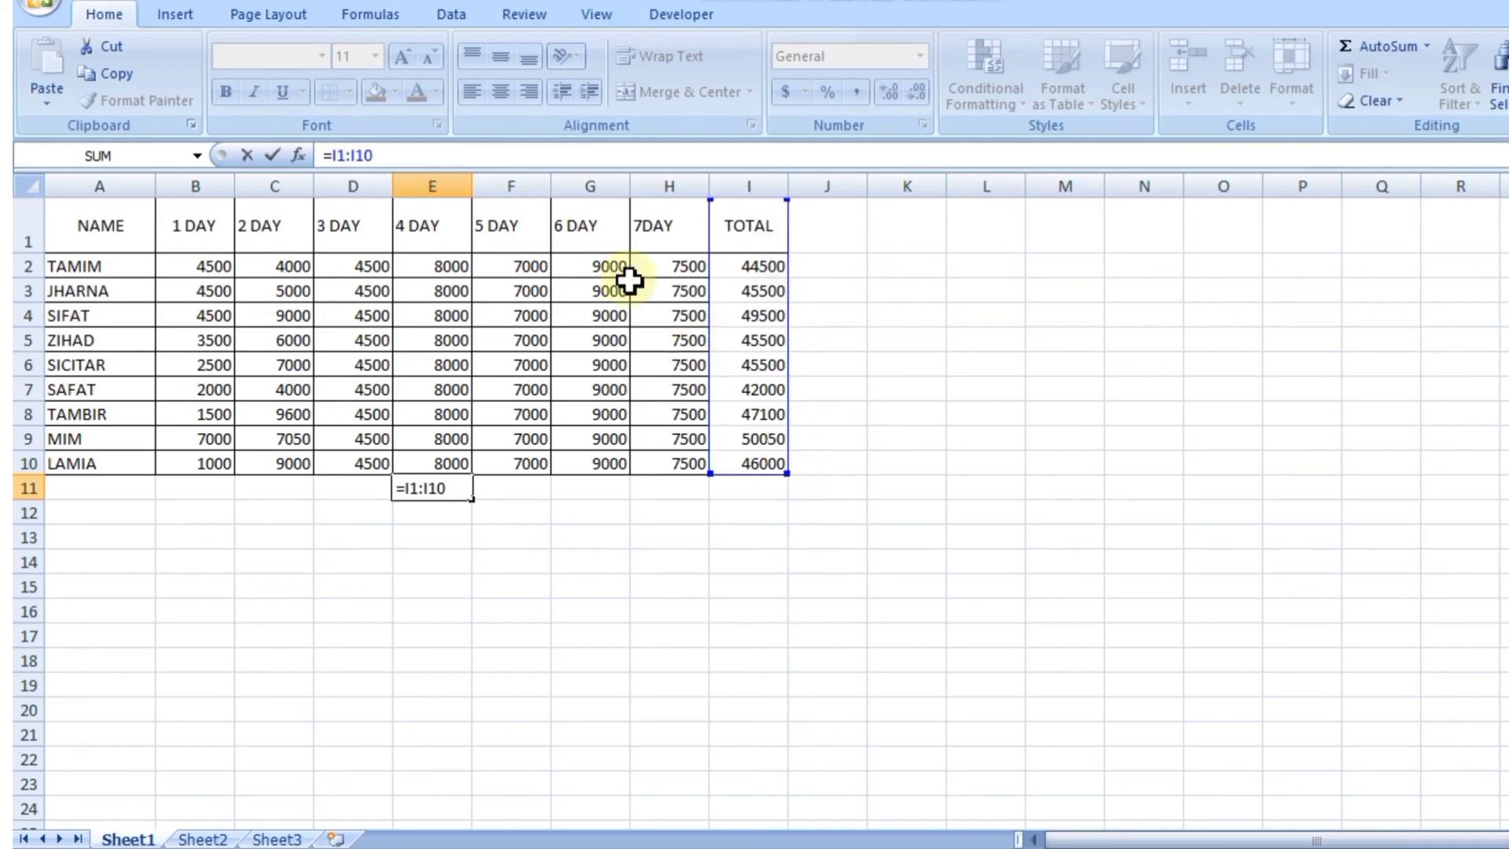